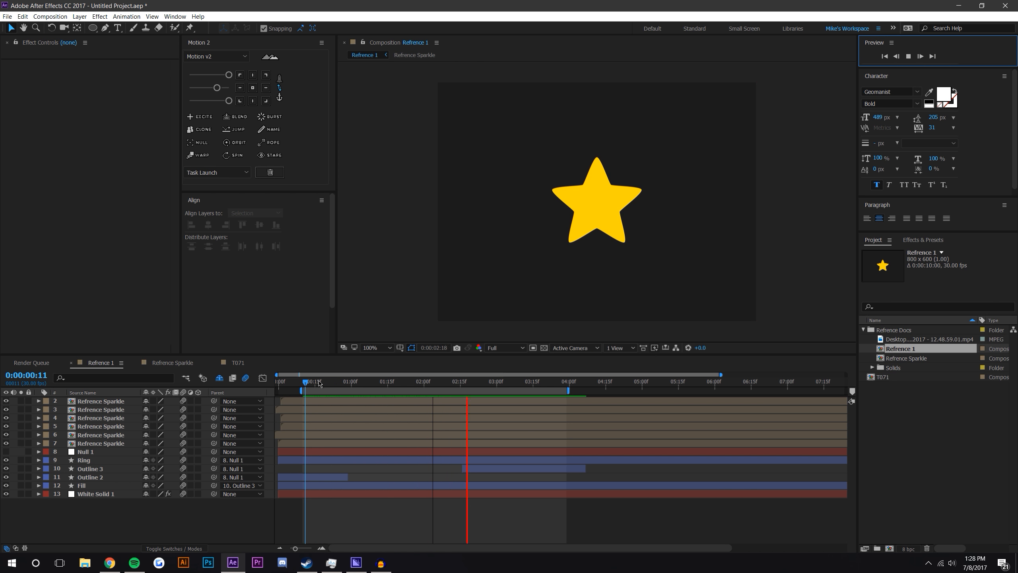
- Stop the preview and scrub through the Refrence Sparkle composition to examine its animation
{"action": "key", "text": "space"}
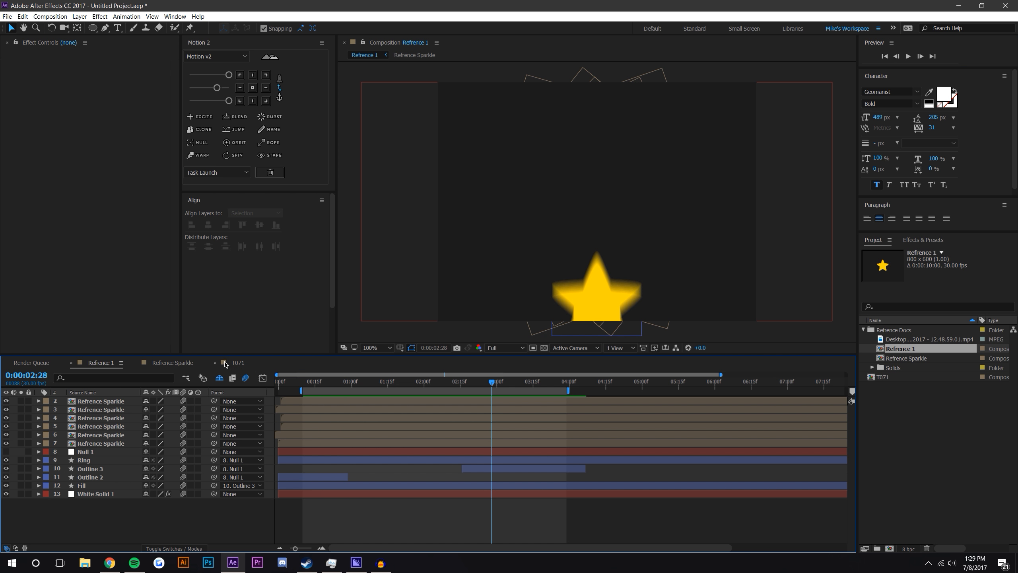
{"action": "left_click", "coordinate": [178, 365]}
{"action": "left_click_drag", "start_coordinate": [311, 382], "coordinate": [399, 386]}
- Bring up the T071 composition, shorten the timeline area and collapse the Refrence Docs folder
{"action": "left_click", "coordinate": [238, 364]}
{"action": "left_click_drag", "start_coordinate": [596, 356], "coordinate": [596, 382]}
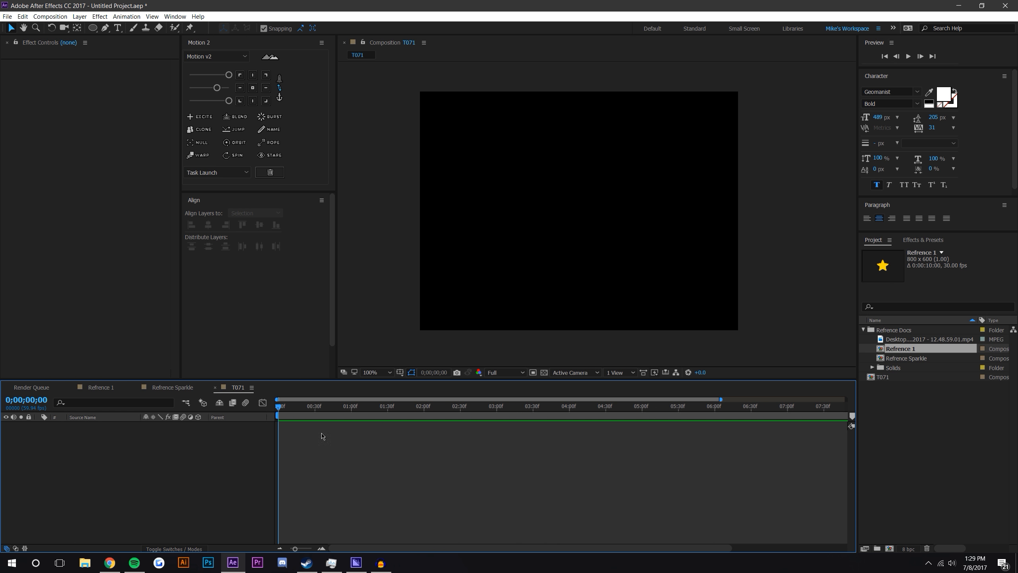
{"action": "left_click", "coordinate": [919, 407]}
{"action": "left_click", "coordinate": [864, 330]}
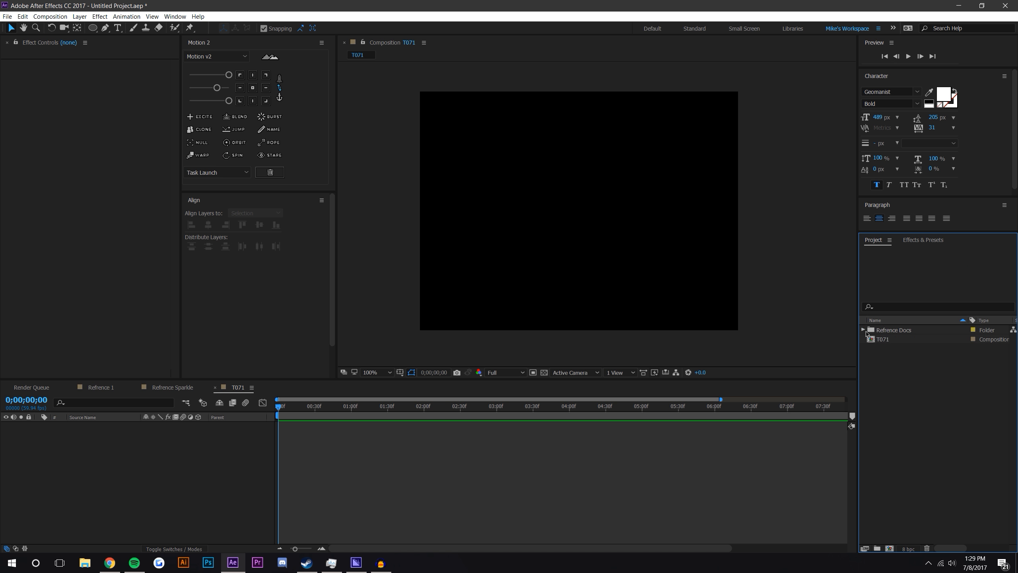
- Draw a yellow five-pointed star with the Star Tool in T071, with an outer radius of about 140
{"action": "left_click", "coordinate": [94, 29]}
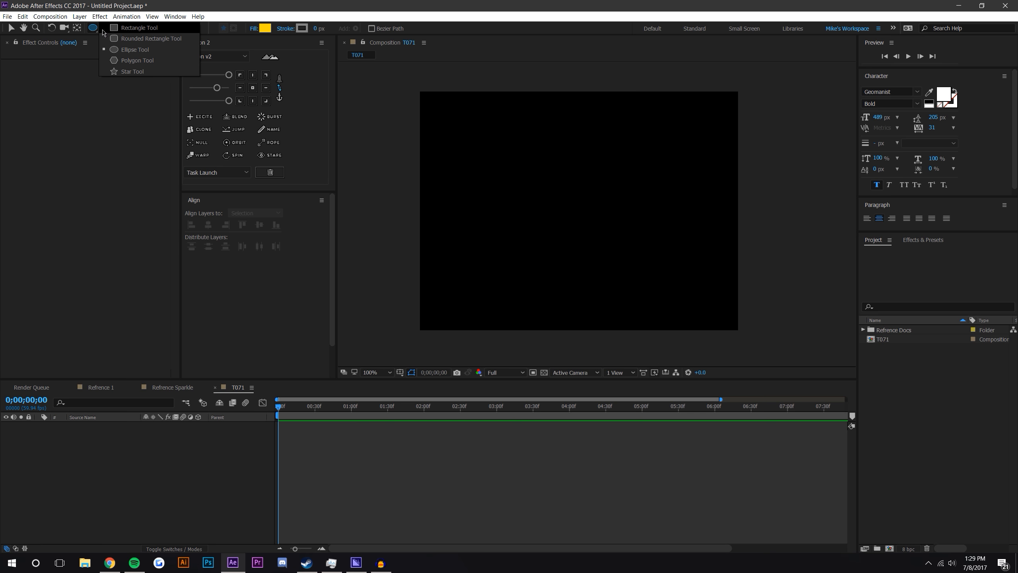
{"action": "left_click", "coordinate": [133, 72]}
{"action": "mouse_move", "coordinate": [555, 188]}
{"action": "left_mouse_down"}
{"action": "mouse_move", "coordinate": [584, 224]}
{"action": "mouse_move", "coordinate": [566, 241]}
{"action": "mouse_move", "coordinate": [579, 225]}
{"action": "mouse_move", "coordinate": [615, 220]}
{"action": "mouse_move", "coordinate": [603, 236]}
{"action": "mouse_move", "coordinate": [584, 230]}
{"action": "mouse_move", "coordinate": [591, 241]}
{"action": "mouse_move", "coordinate": [559, 226]}
{"action": "mouse_move", "coordinate": [585, 238]}
{"action": "left_mouse_up"}
{"action": "key", "text": "Up"}
{"action": "key", "text": "Up"}
{"action": "key", "text": "Down"}
{"action": "key", "text": "Down"}
{"action": "key", "text": "Down"}
{"action": "key", "text": "Up"}
{"action": "key", "text": "Down"}
{"action": "key", "text": "Down"}
{"action": "key", "text": "Up"}
{"action": "key", "text": "Up"}
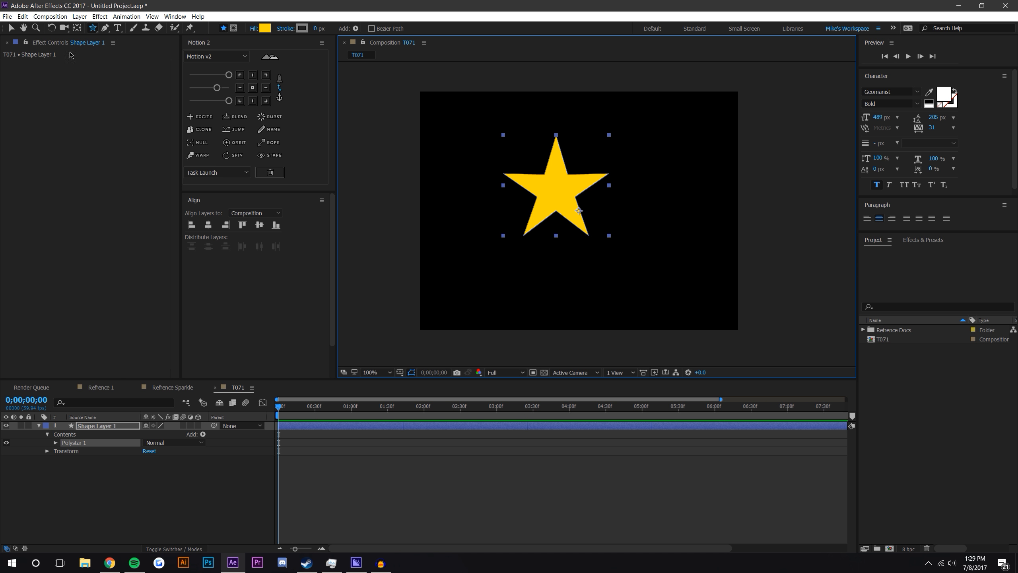
- Move the star's anchor point to its middle and align the star to the composition's centre vertically and horizontally
{"action": "left_click", "coordinate": [10, 29]}
{"action": "left_click", "coordinate": [378, 460]}
{"action": "left_click", "coordinate": [538, 211]}
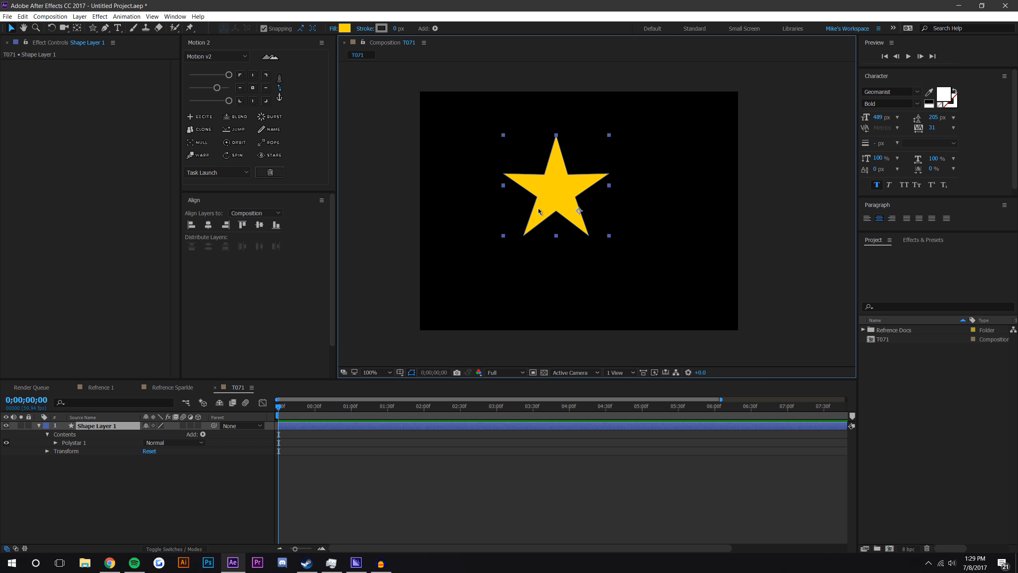
{"action": "key", "text": "y"}
{"action": "left_click_drag", "start_coordinate": [579, 211], "coordinate": [556, 185]}
{"action": "left_click", "coordinate": [259, 225]}
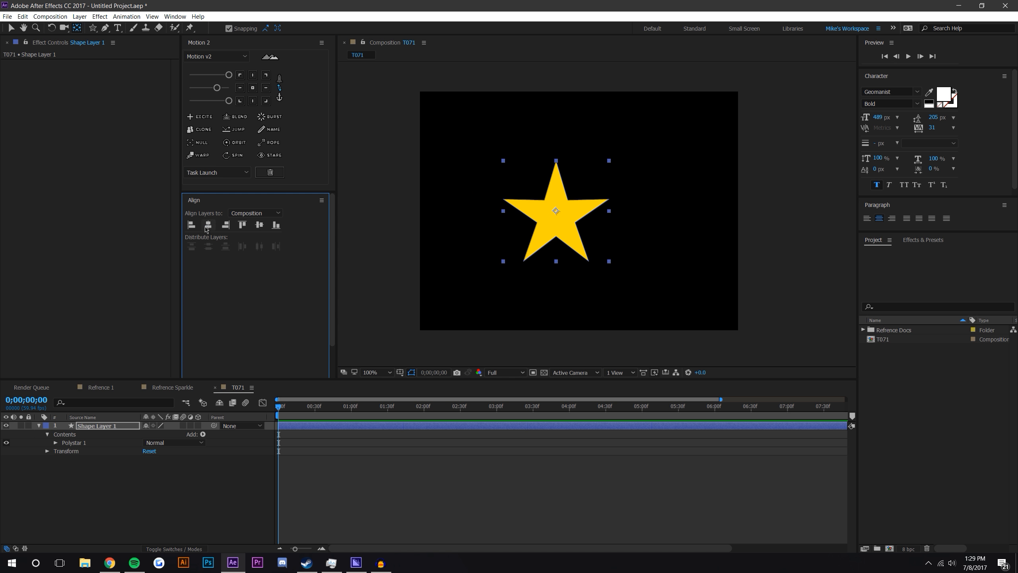
{"action": "left_click", "coordinate": [207, 225]}
- Try docking the Align panel with the composition viewer, and return it beneath the Motion 2 panel
{"action": "left_click", "coordinate": [175, 16]}
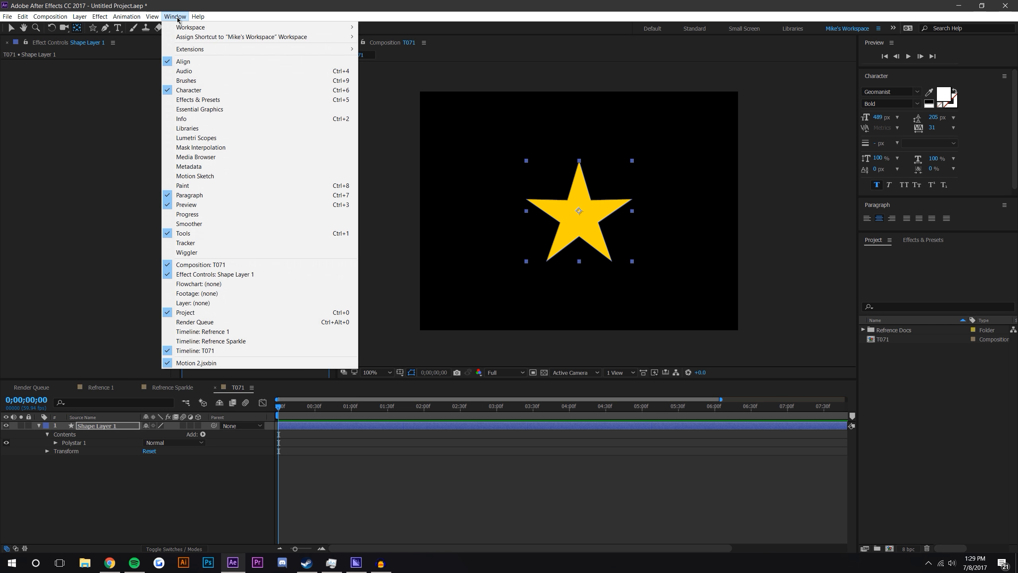
{"action": "left_click", "coordinate": [206, 362]}
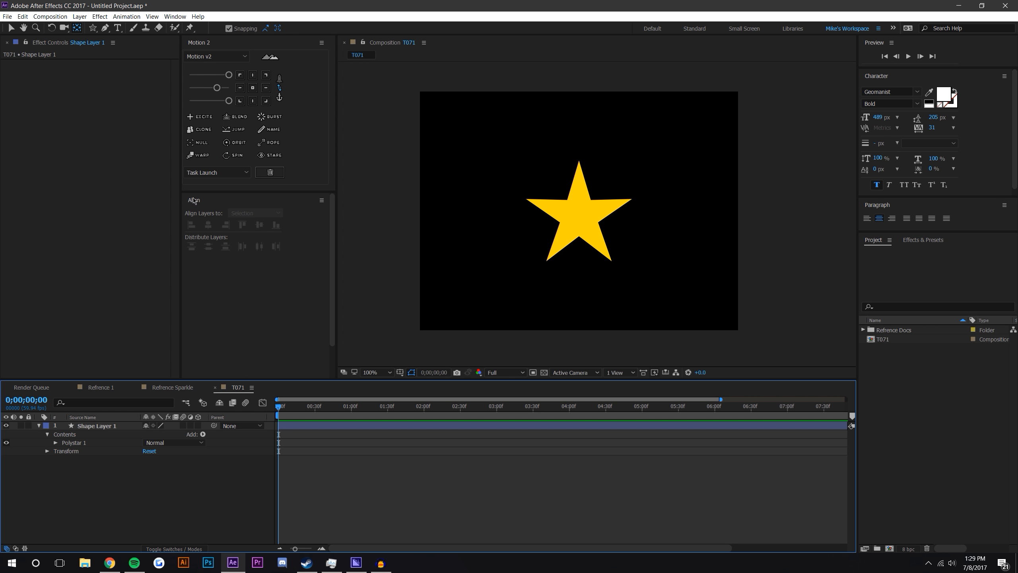
{"action": "left_click_drag", "start_coordinate": [194, 200], "coordinate": [397, 203]}
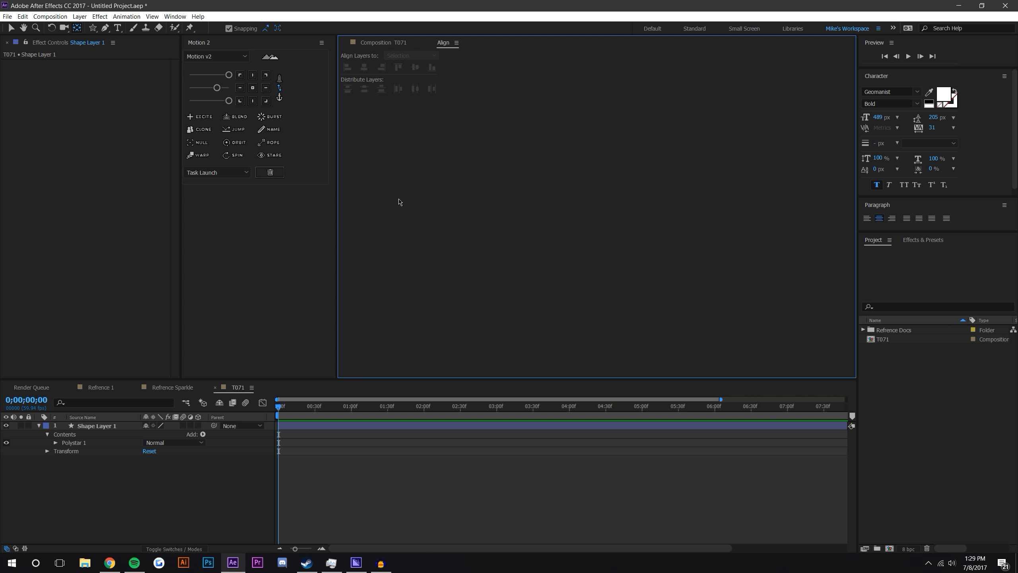
{"action": "left_click_drag", "start_coordinate": [447, 40], "coordinate": [240, 364]}
{"action": "left_click_drag", "start_coordinate": [208, 312], "coordinate": [208, 210]}
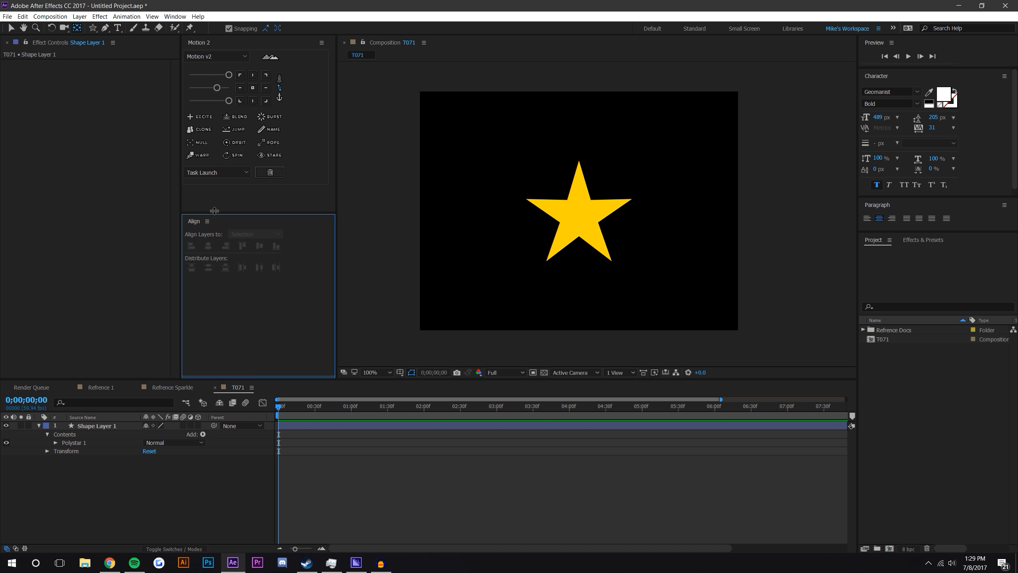
{"action": "left_click", "coordinate": [167, 513]}
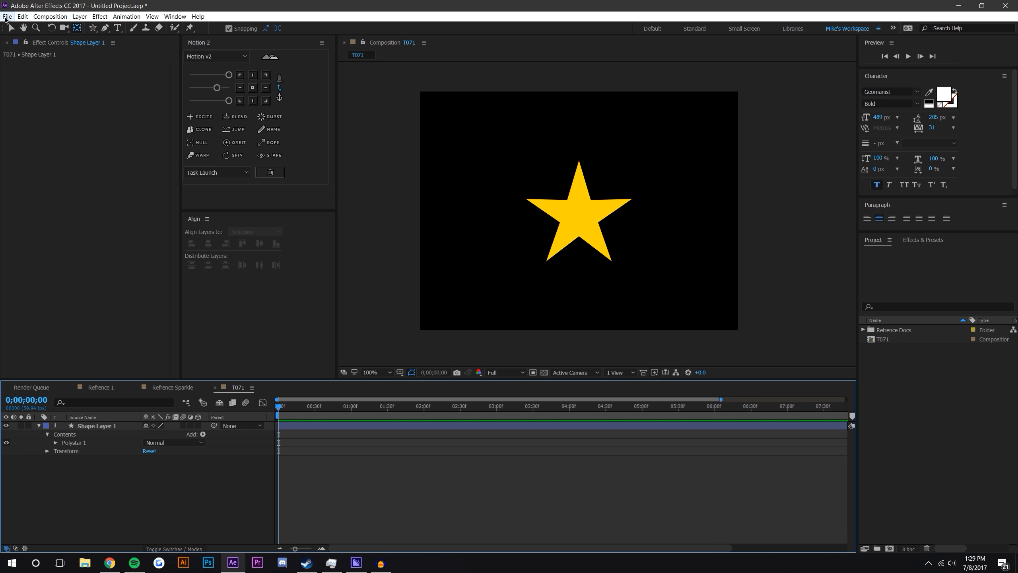
- Rename the star's shape layer as Star
{"action": "left_click", "coordinate": [575, 203]}
{"action": "key", "text": "period"}
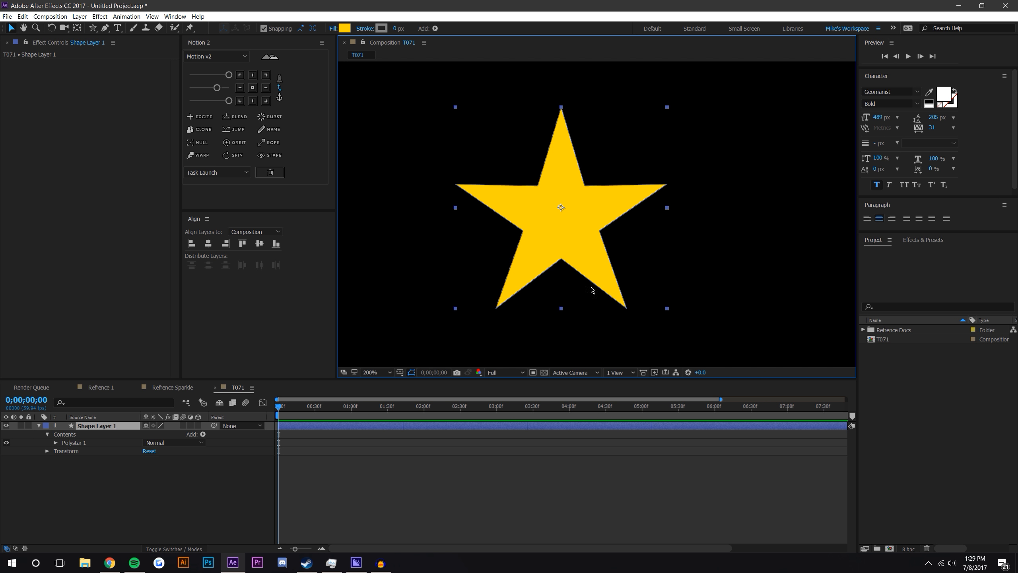
{"action": "right_click", "coordinate": [102, 427]}
{"action": "left_click", "coordinate": [125, 417]}
{"action": "type", "text": "Our"}
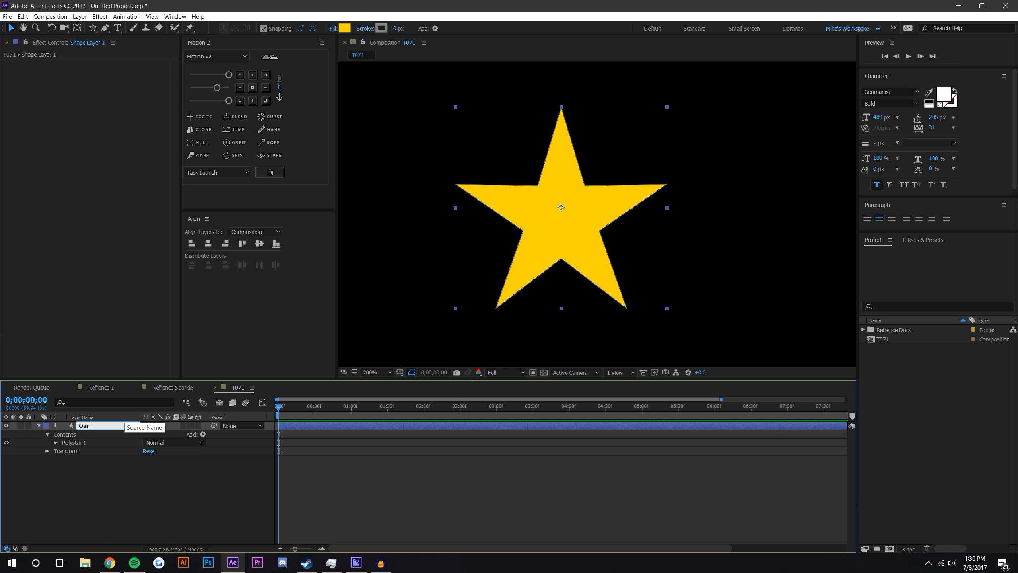
{"action": "type", "text": "tar"}
{"action": "key", "text": "Return"}
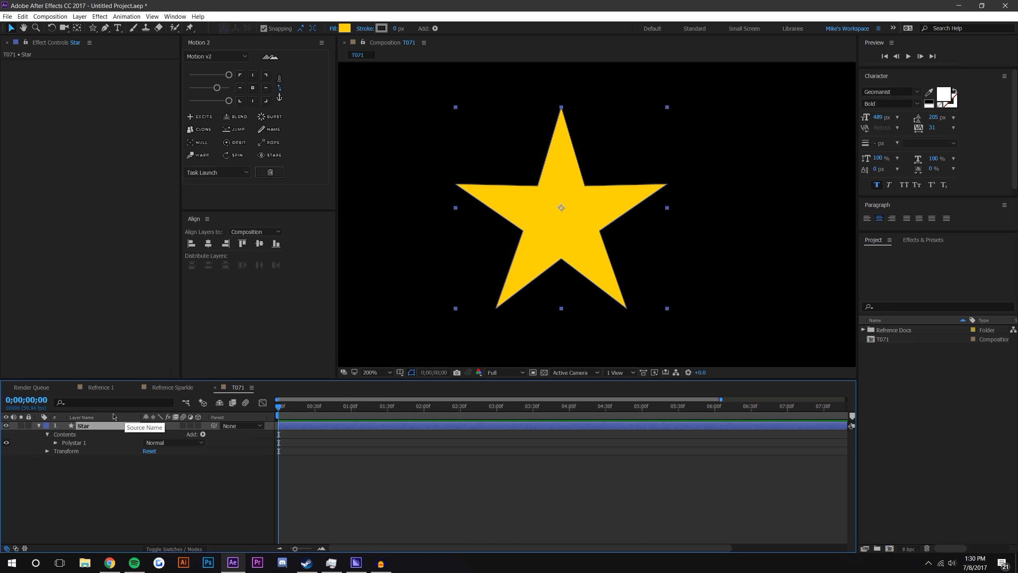
- Expand the Star layer's Polystar Path 1 properties
{"action": "left_click", "coordinate": [56, 443]}
{"action": "left_click", "coordinate": [64, 450]}
- Try out different point counts and inner radius values on the star, and undo the changes
{"action": "left_click_drag", "start_coordinate": [148, 468], "coordinate": [155, 470]}
{"action": "key", "text": "ctrl+z"}
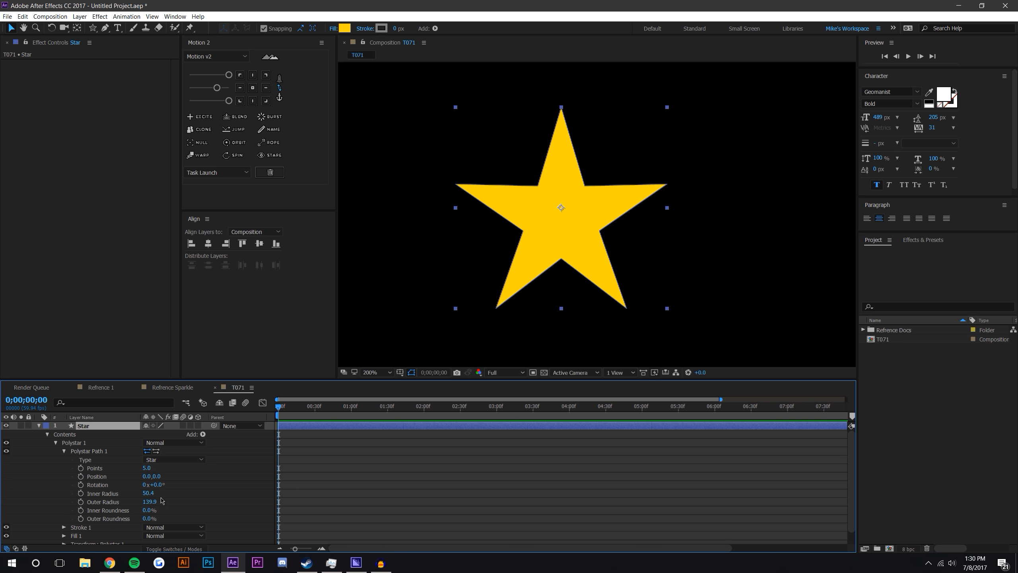
{"action": "left_click_drag", "start_coordinate": [145, 491], "coordinate": [134, 511]}
{"action": "key", "text": "ctrl+z"}
{"action": "key", "text": "ctrl+z"}
- At one second, set the star's inner radius to 60.6, outer radius to 135.8, inner roundness to 7.6% and outer roundness to 11.7%
{"action": "left_click", "coordinate": [353, 415]}
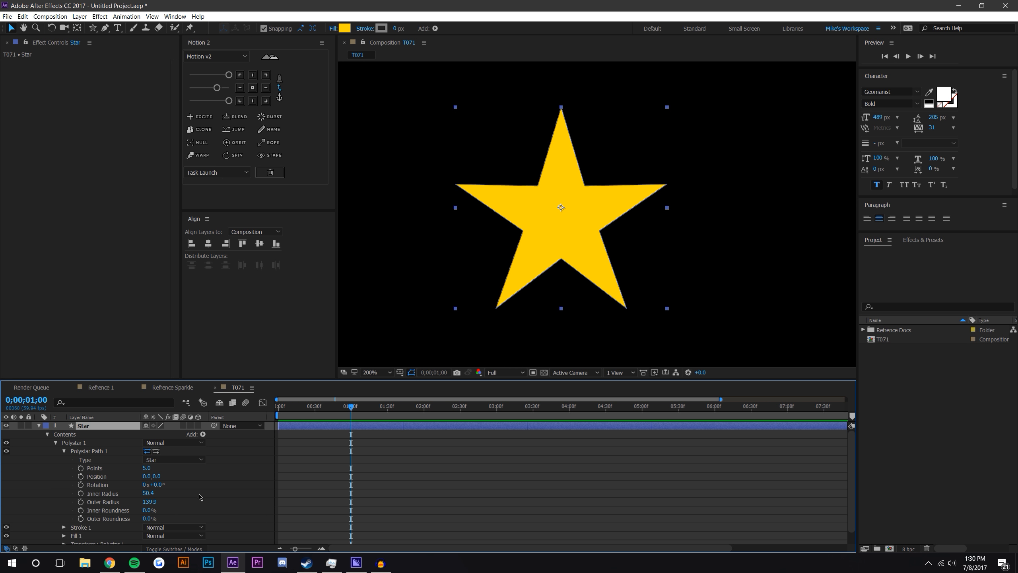
{"action": "mouse_move", "coordinate": [149, 513]}
{"action": "left_mouse_down"}
{"action": "mouse_move", "coordinate": [151, 493]}
{"action": "mouse_move", "coordinate": [205, 495]}
{"action": "mouse_move", "coordinate": [149, 518]}
{"action": "mouse_move", "coordinate": [159, 518]}
{"action": "left_mouse_up"}
{"action": "key", "text": "ctrl+z"}
{"action": "left_click", "coordinate": [511, 326]}
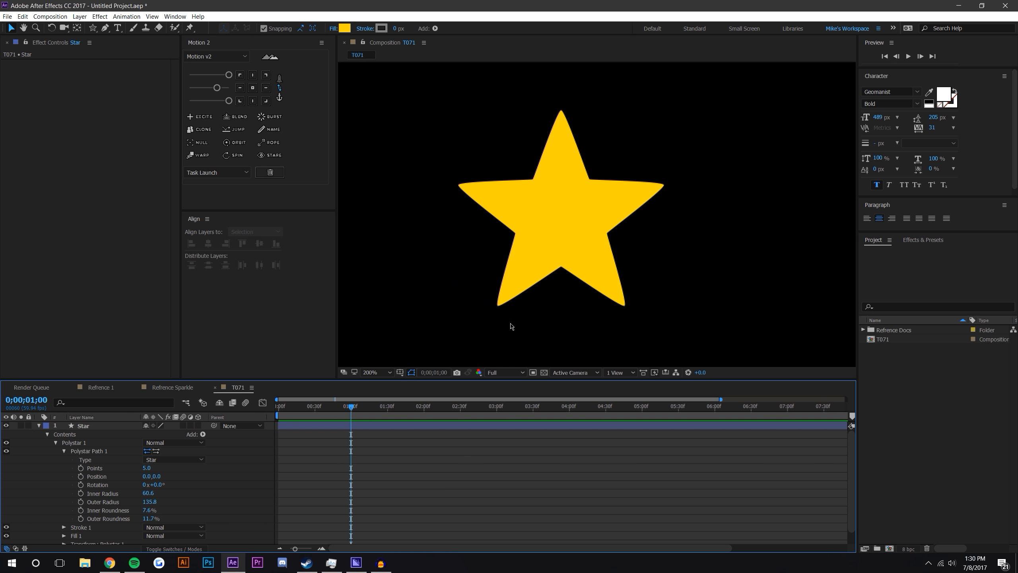
- Increase the star's inner radius to 67.9 and its outer roundness to 16.1%
{"action": "left_click", "coordinate": [597, 210]}
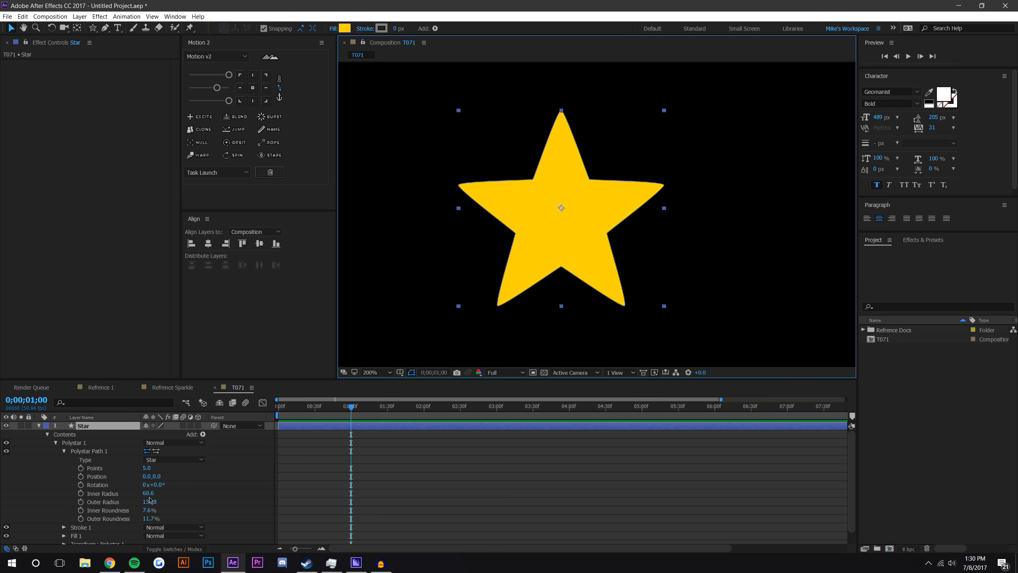
{"action": "left_click_drag", "start_coordinate": [149, 492], "coordinate": [177, 493]}
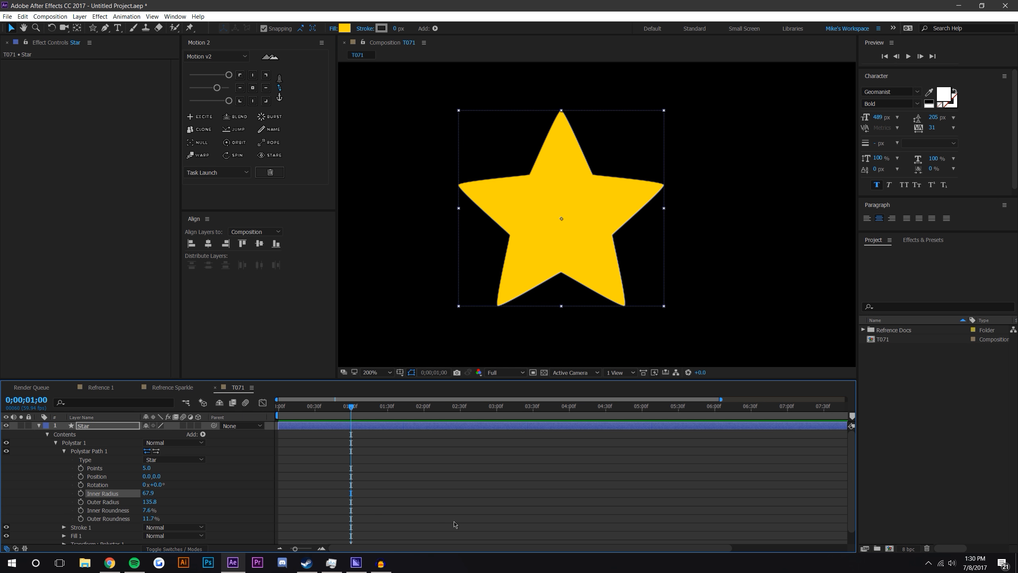
{"action": "left_click", "coordinate": [454, 522]}
{"action": "scroll", "coordinate": [512, 272], "scroll_direction": "down", "scroll_amount": 1}
{"action": "left_click", "coordinate": [748, 245]}
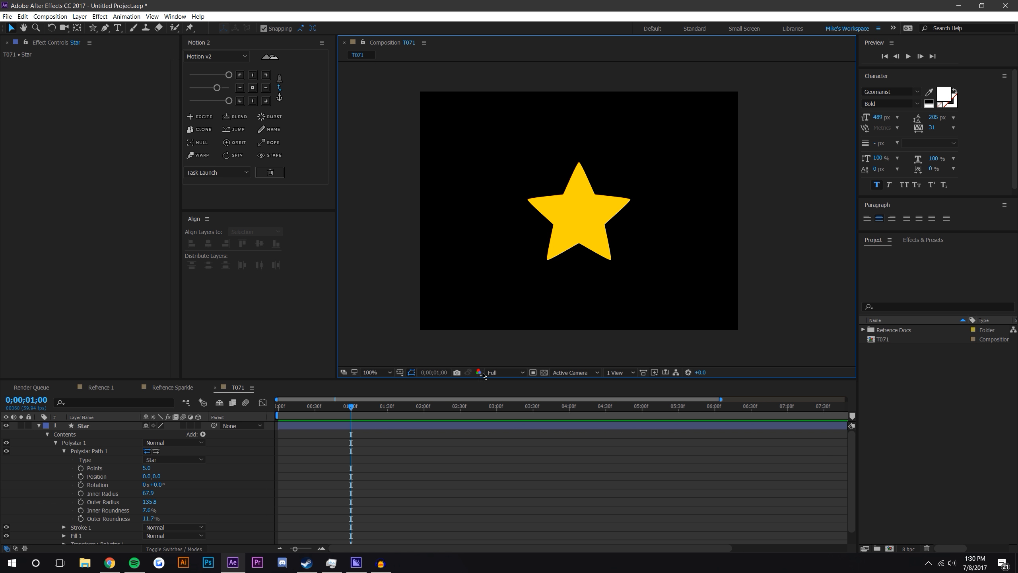
{"action": "left_click_drag", "start_coordinate": [151, 518], "coordinate": [186, 513]}
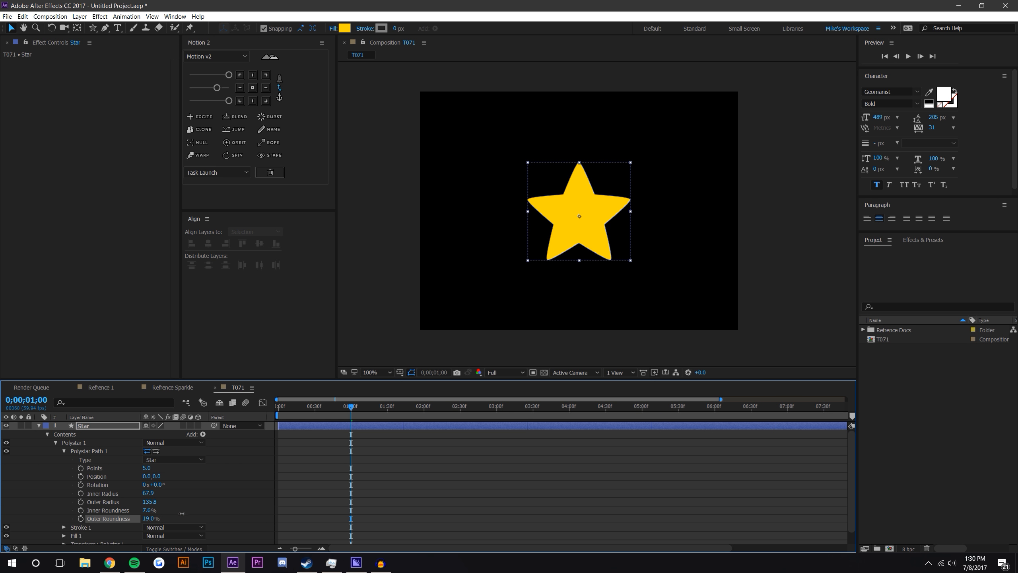
{"action": "left_click", "coordinate": [774, 187]}
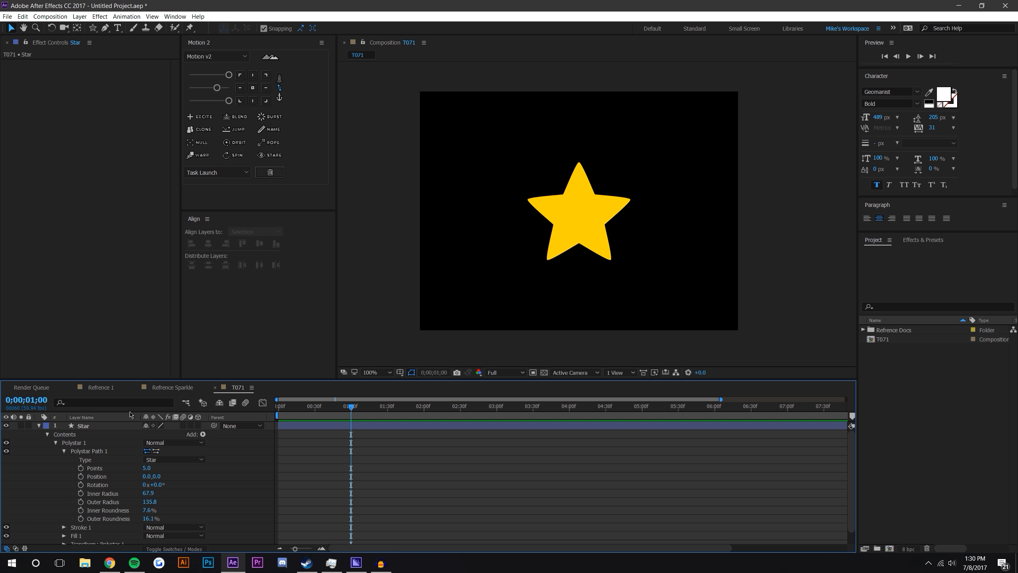
- Collapse the Star layer, duplicate it and rename the copy as Star Outline
{"action": "left_click", "coordinate": [39, 425]}
{"action": "left_click", "coordinate": [84, 426]}
{"action": "right_click", "coordinate": [85, 428]}
{"action": "left_click", "coordinate": [86, 426]}
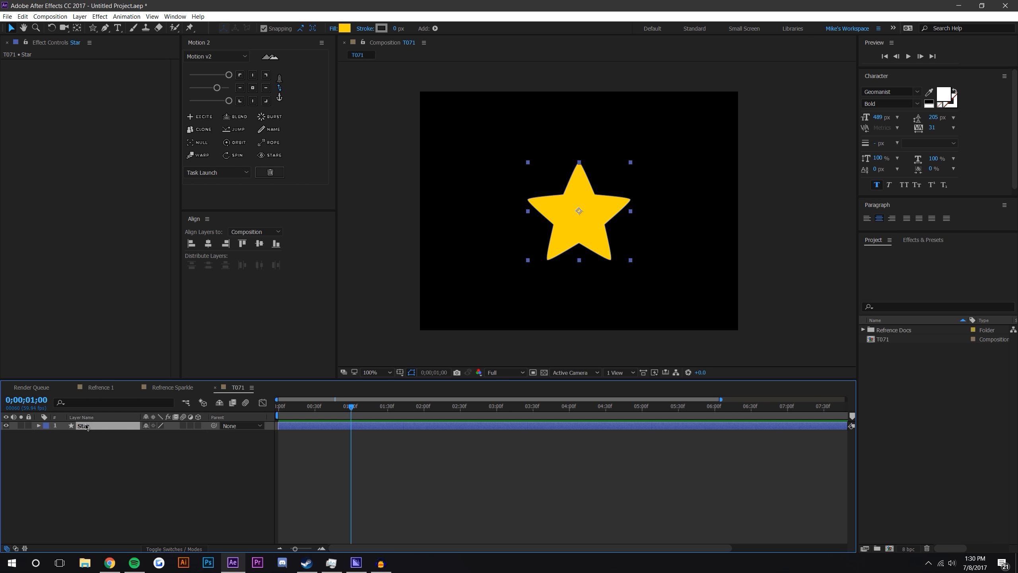
{"action": "key", "text": "ctrl+d"}
{"action": "right_click", "coordinate": [86, 428]}
{"action": "left_click", "coordinate": [101, 422]}
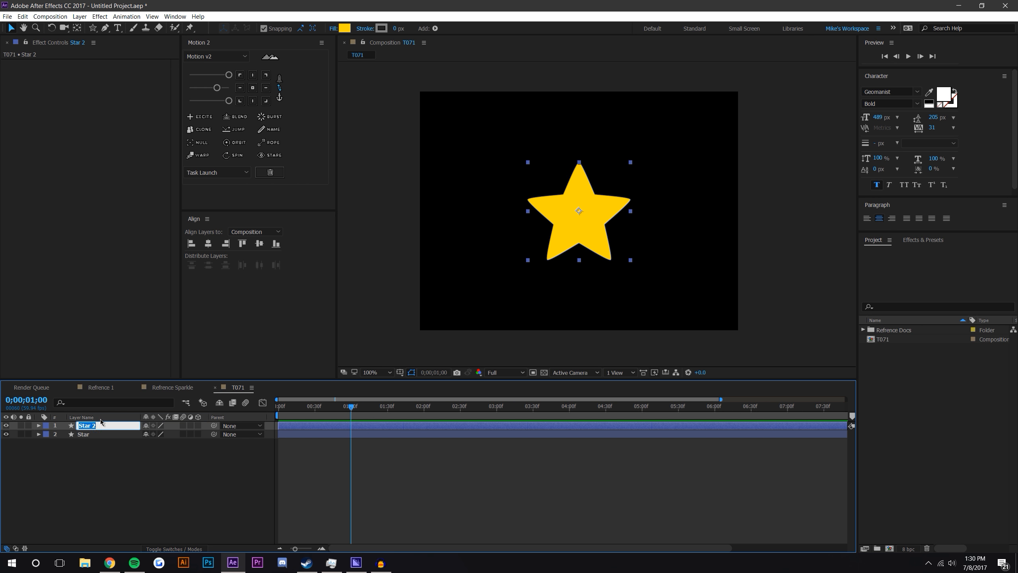
{"action": "key", "text": "Right"}
{"action": "type", "text": "Outline"}
{"action": "key", "text": "Return"}
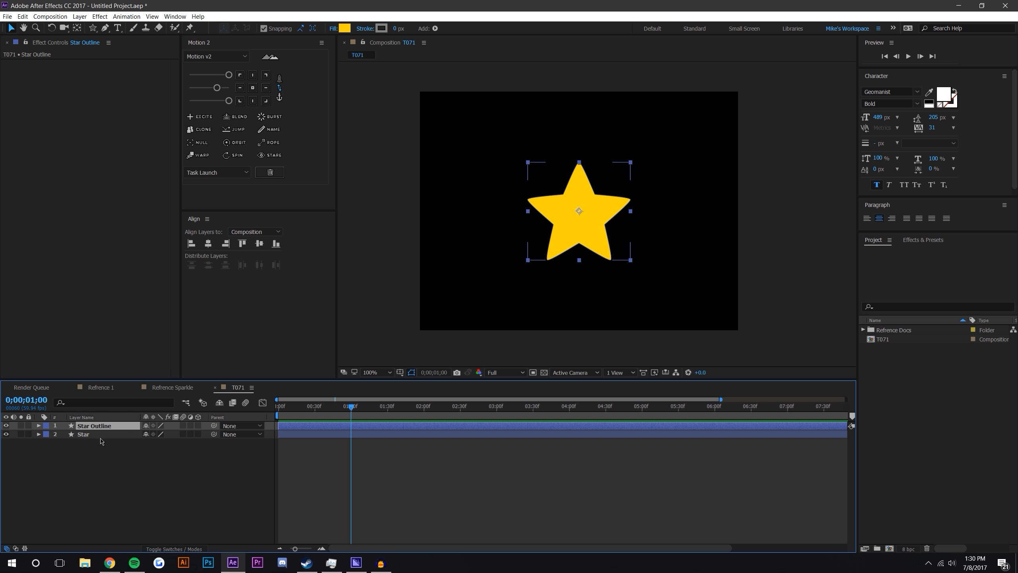
- Rename the original Star layer as Star Fill
{"action": "right_click", "coordinate": [107, 436]}
{"action": "left_click", "coordinate": [110, 431]}
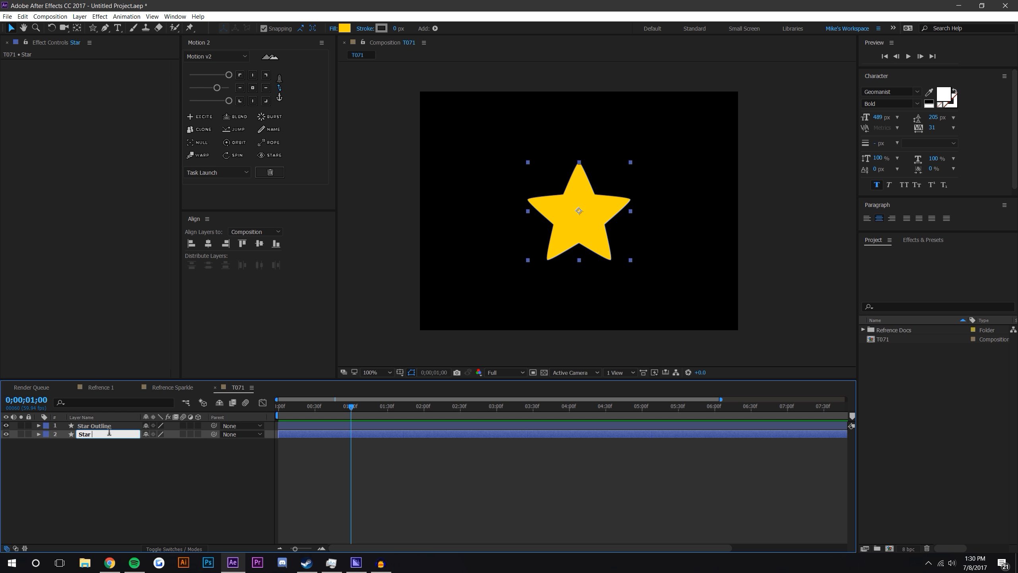
{"action": "type", "text": "Fill"}
{"action": "key", "text": "Return"}
{"action": "left_click", "coordinate": [122, 457]}
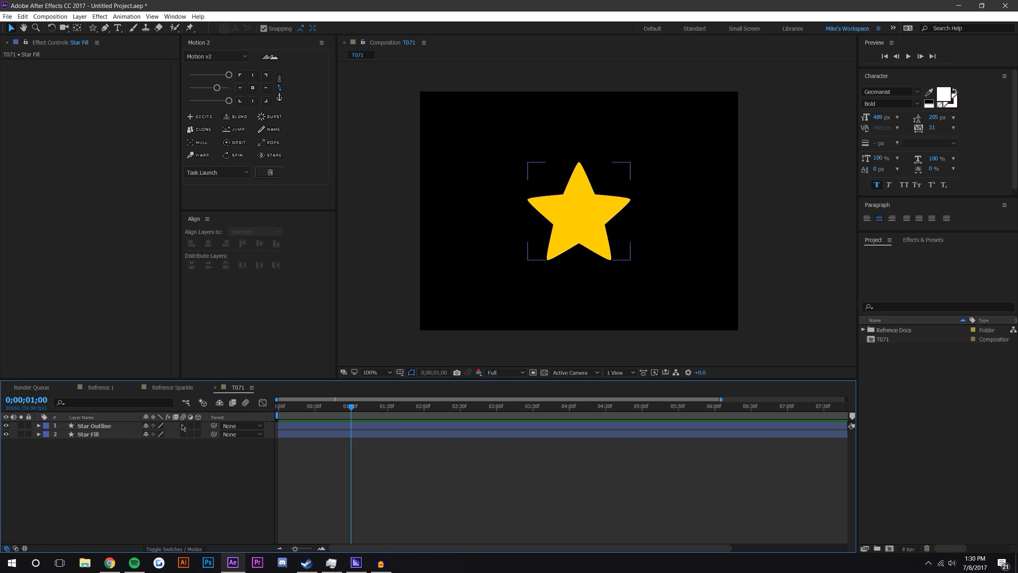
- Enable motion blur for both star layers and for the composition
{"action": "left_click_drag", "start_coordinate": [182, 429], "coordinate": [185, 448]}
{"action": "left_click", "coordinate": [245, 402]}
{"action": "key", "text": "period"}
- Set the Star Outline layer's fill to None
{"action": "left_click", "coordinate": [107, 426]}
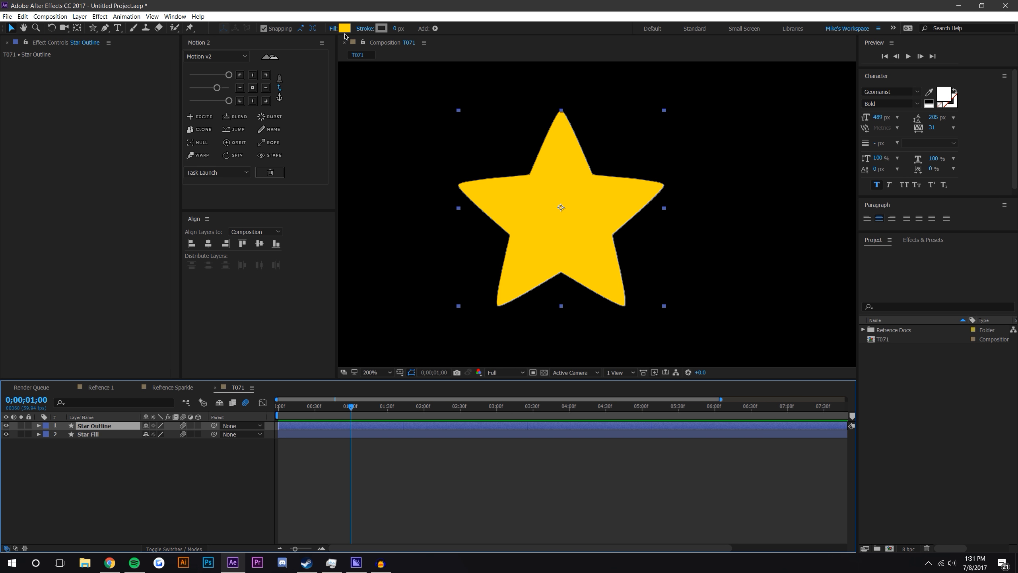
{"action": "left_click", "coordinate": [333, 29]}
{"action": "left_click", "coordinate": [737, 240]}
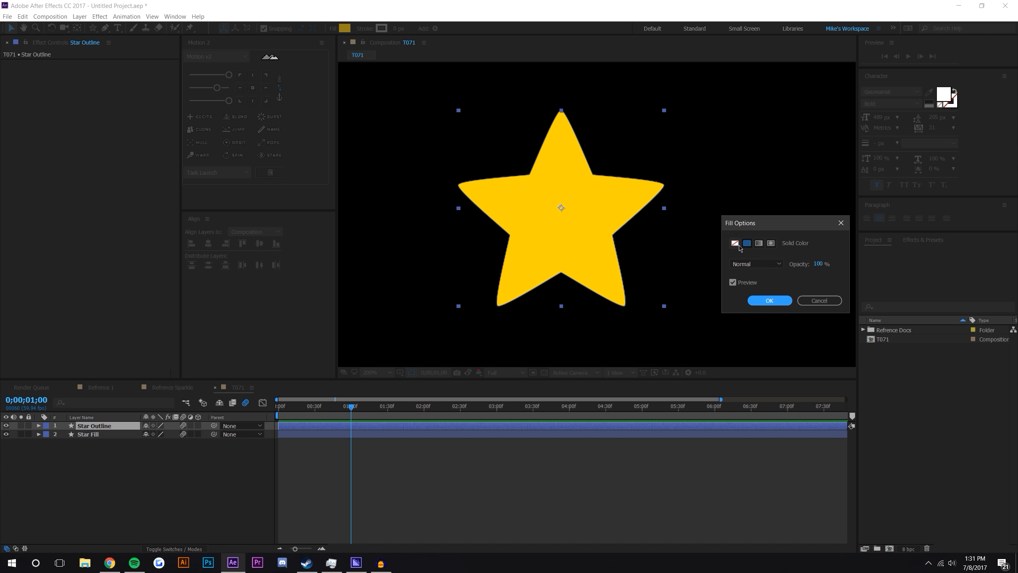
{"action": "left_click", "coordinate": [768, 297]}
- Set the Star Fill layer's stroke to None
{"action": "left_click", "coordinate": [92, 435]}
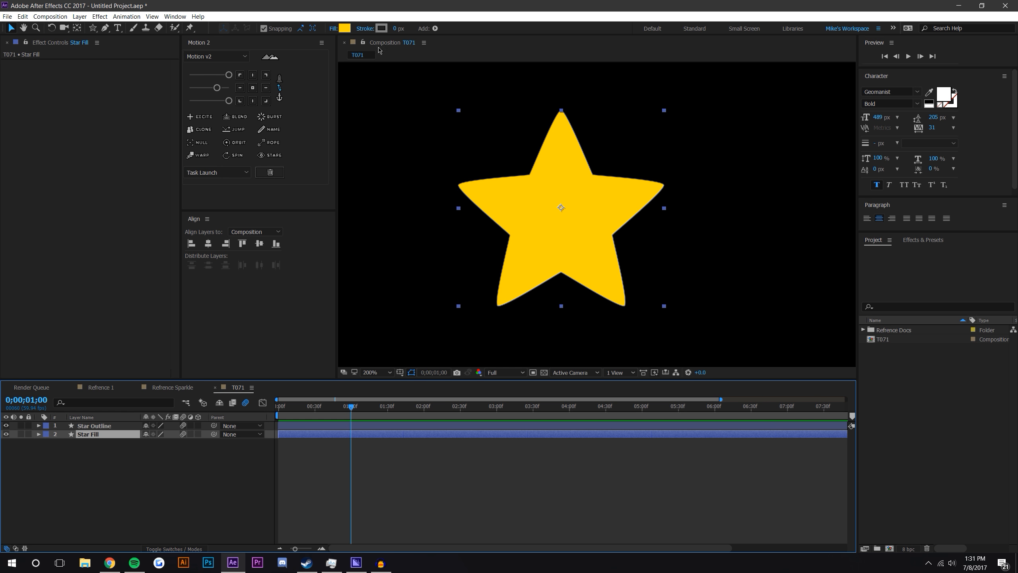
{"action": "left_click", "coordinate": [366, 29]}
{"action": "left_click", "coordinate": [735, 243]}
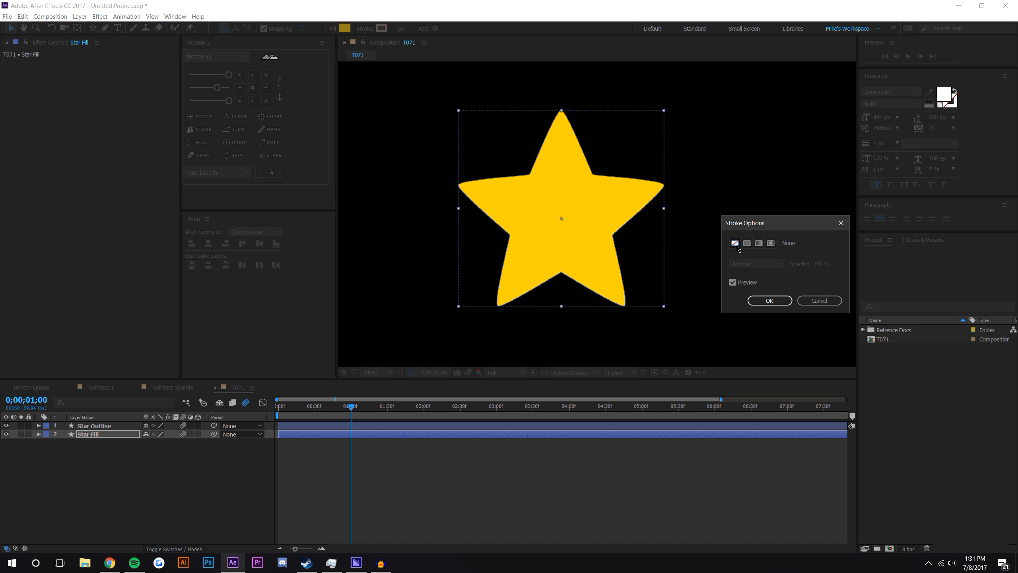
{"action": "left_click", "coordinate": [769, 300]}
{"action": "left_click", "coordinate": [146, 479]}
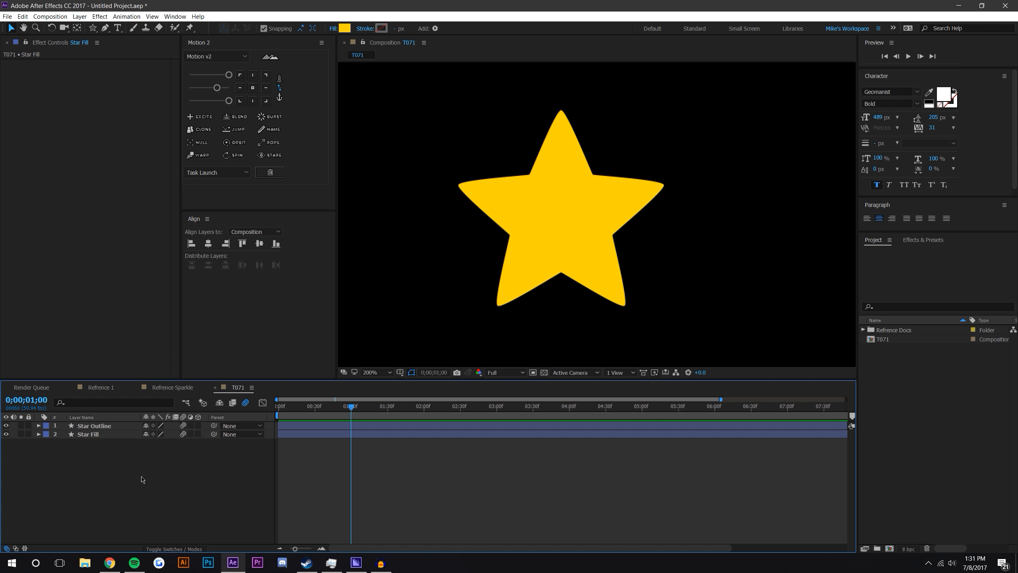
- Try a different stroke width on the Star Outline layer, and undo the change
{"action": "left_click", "coordinate": [99, 427]}
{"action": "mouse_move", "coordinate": [395, 31]}
{"action": "left_mouse_down"}
{"action": "mouse_move", "coordinate": [418, 31]}
{"action": "mouse_move", "coordinate": [410, 32]}
{"action": "left_mouse_up"}
{"action": "key", "text": "ctrl+z"}
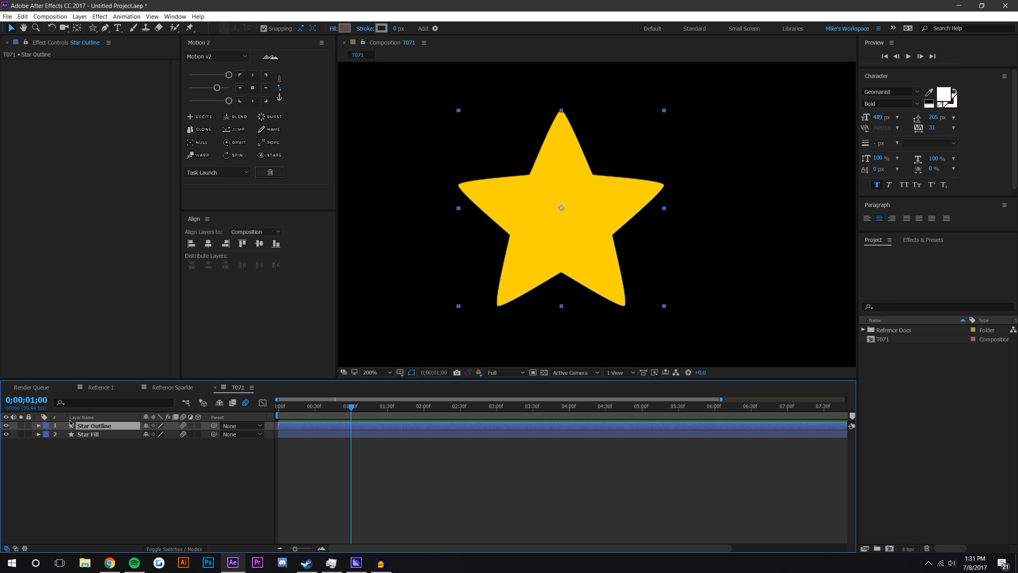
- Set the Star Outline layer's stroke width to about 9.6 px and hide the Star Fill layer
{"action": "left_click_drag", "start_coordinate": [99, 427], "coordinate": [101, 441]}
{"action": "left_click", "coordinate": [102, 426]}
{"action": "left_click", "coordinate": [397, 29]}
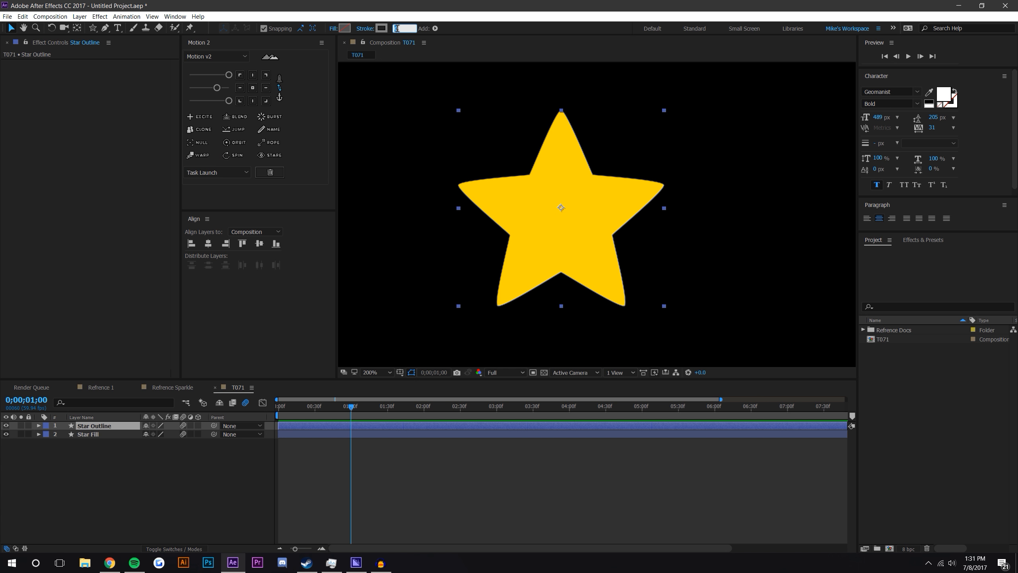
{"action": "type", "text": "2"}
{"action": "key", "text": "Return"}
{"action": "left_click_drag", "start_coordinate": [397, 30], "coordinate": [423, 22]}
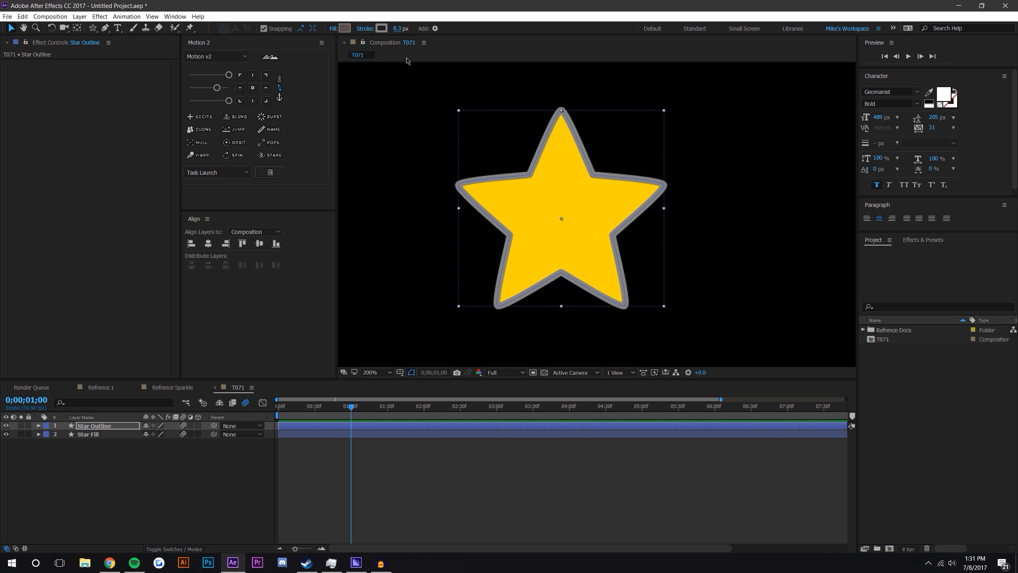
{"action": "left_click", "coordinate": [195, 469]}
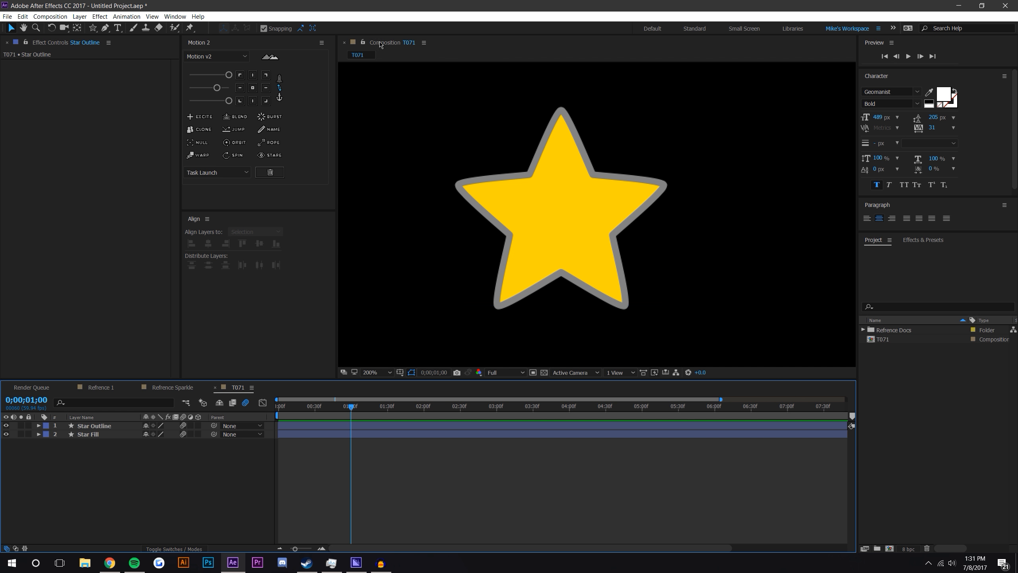
{"action": "left_click", "coordinate": [6, 435]}
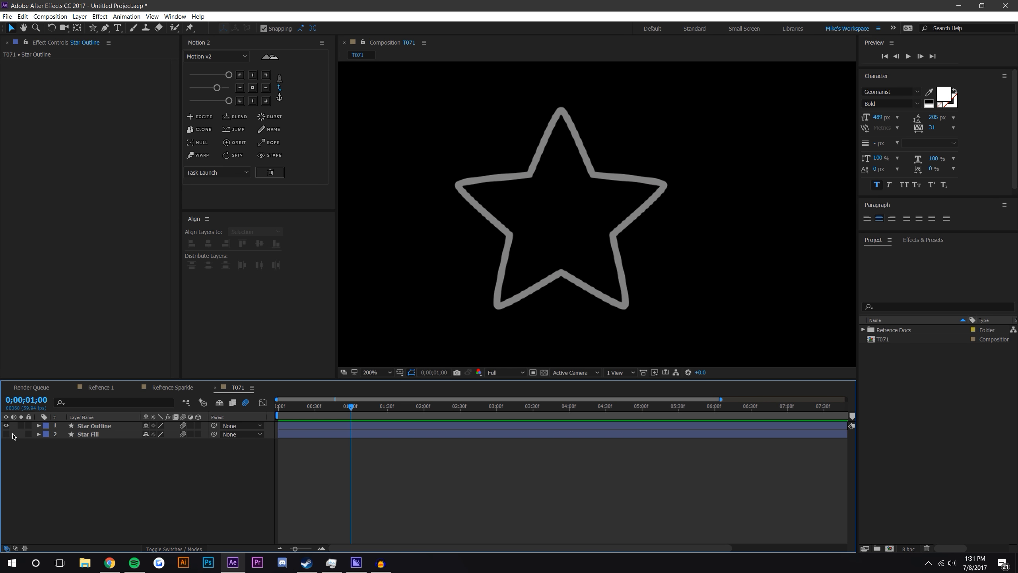
{"action": "left_click", "coordinate": [87, 427]}
{"action": "left_click_drag", "start_coordinate": [396, 28], "coordinate": [403, 28]}
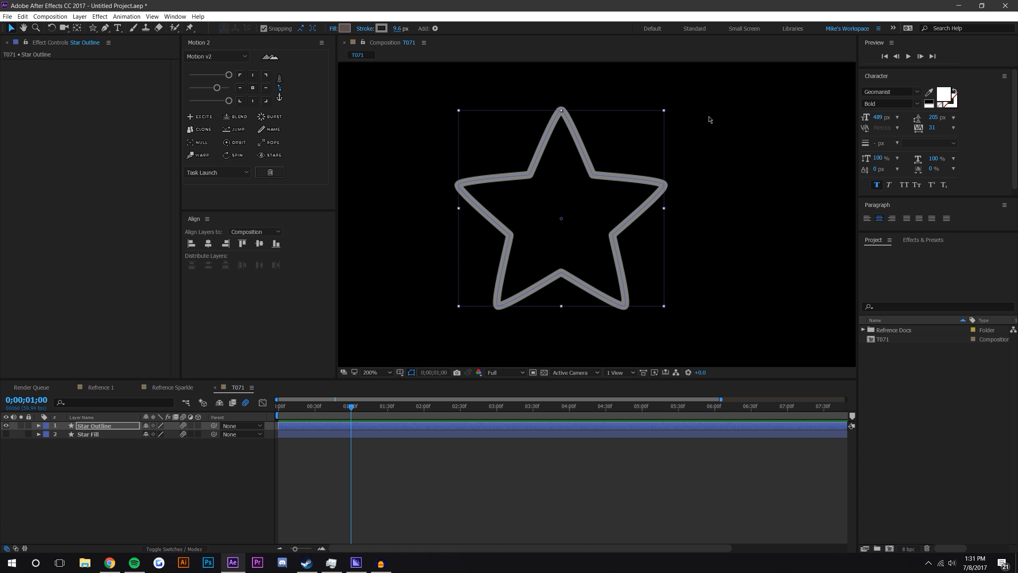
- Change the Star Outline layer's stroke color to white, FFFFFF
{"action": "left_click", "coordinate": [383, 28]}
{"action": "type", "text": "ffffff"}
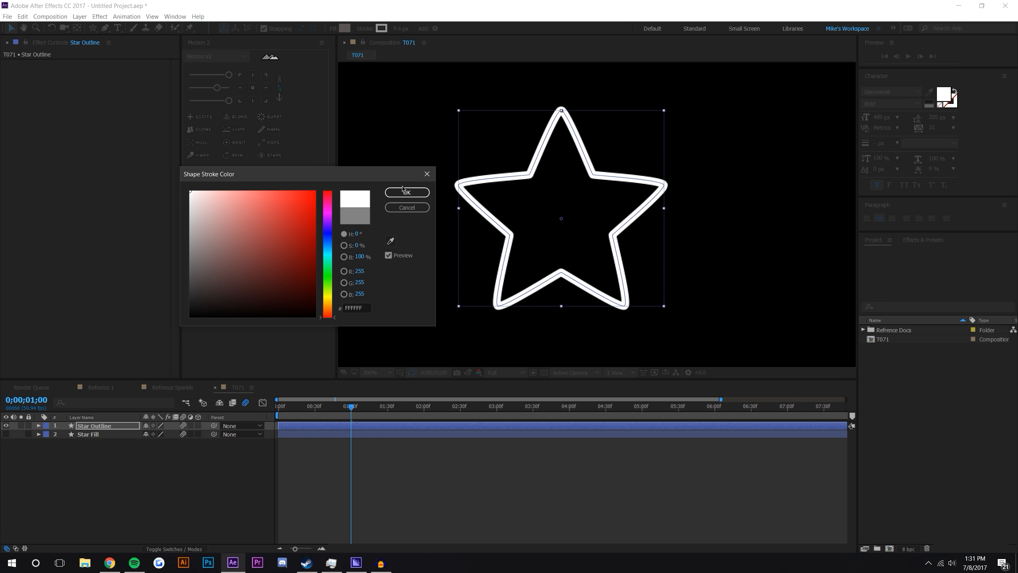
{"action": "left_click", "coordinate": [406, 192]}
{"action": "key", "text": "comma"}
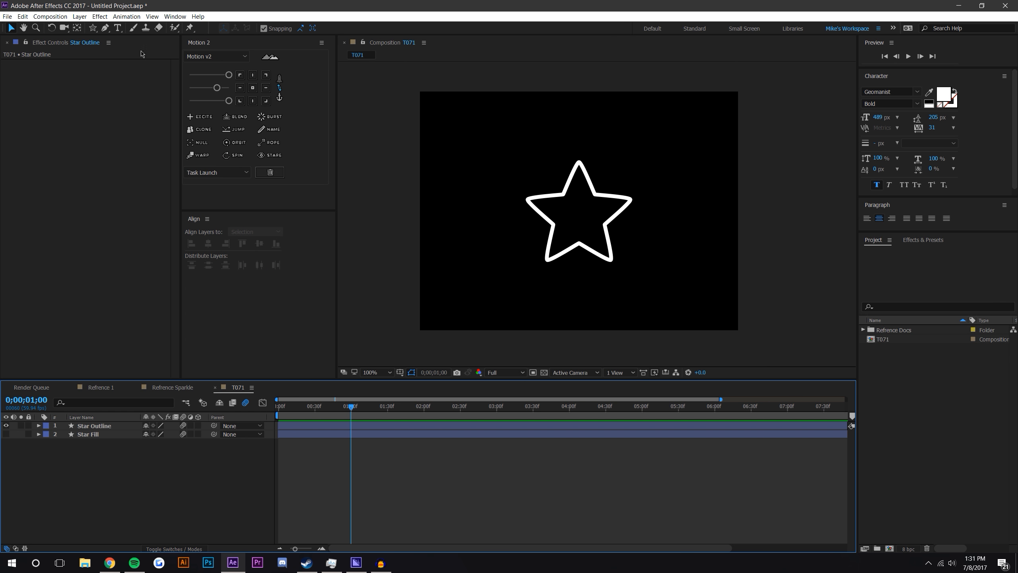
- Create an 800 × 600 px solid layer in dark gray, 1E1E1E, as the composition's background
{"action": "left_click", "coordinate": [80, 16]}
{"action": "mouse_move", "coordinate": [85, 29]}
{"action": "left_click", "coordinate": [260, 37]}
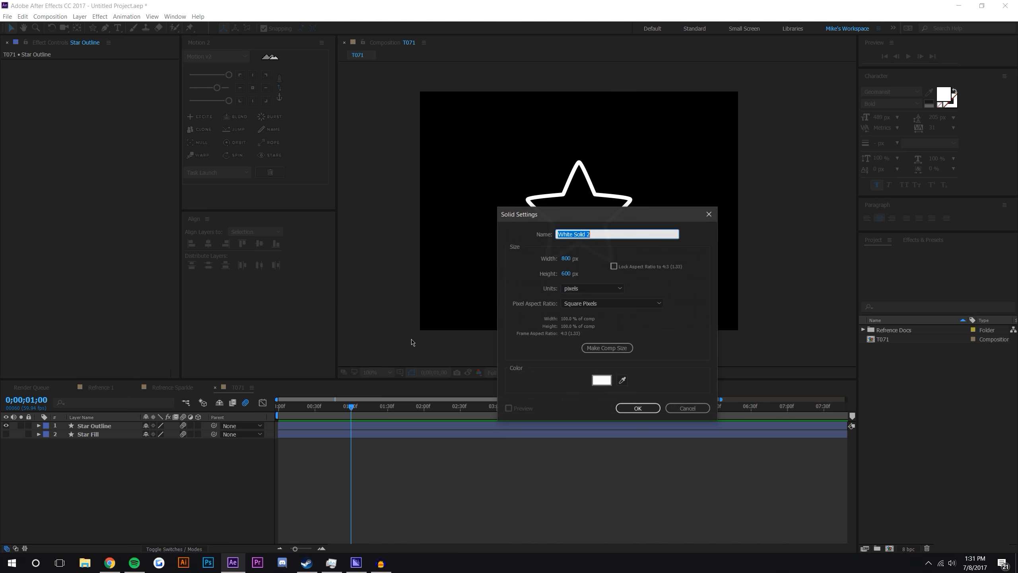
{"action": "left_click", "coordinate": [601, 380]}
{"action": "mouse_move", "coordinate": [224, 286]}
{"action": "left_mouse_down"}
{"action": "mouse_move", "coordinate": [169, 294]}
{"action": "mouse_move", "coordinate": [187, 301]}
{"action": "left_mouse_up"}
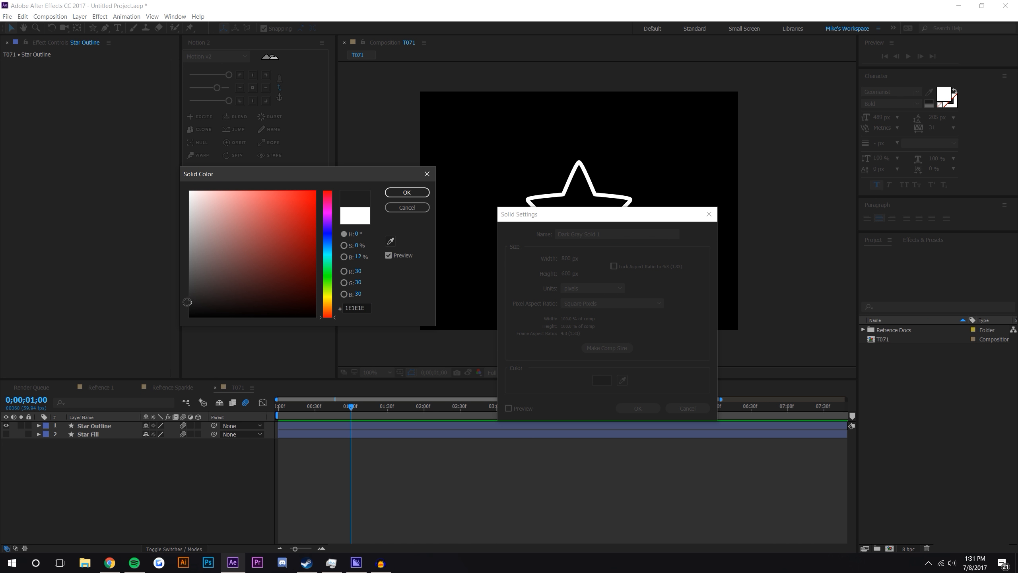
{"action": "left_click", "coordinate": [405, 192]}
{"action": "left_click", "coordinate": [638, 408]}
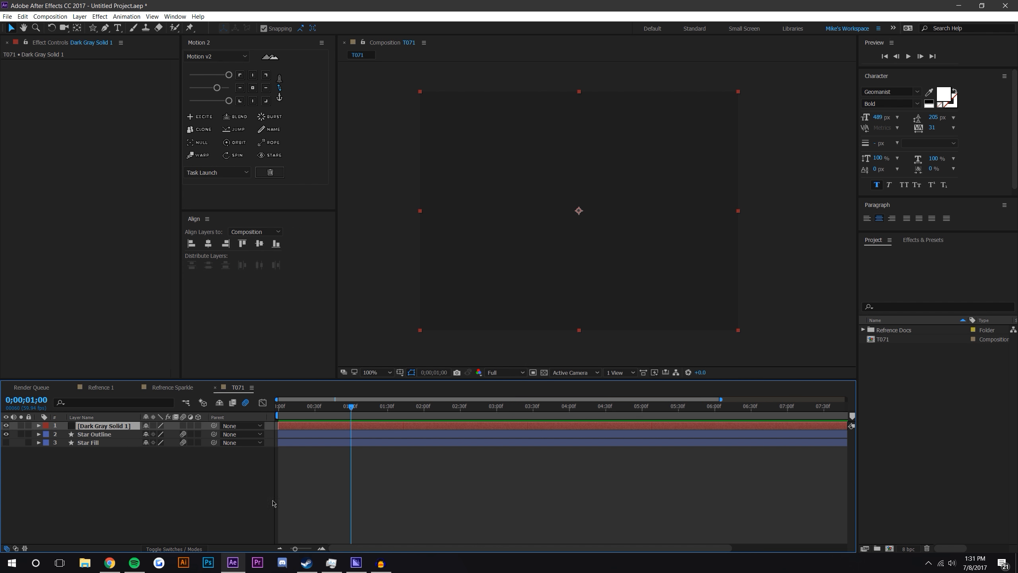
- Move the dark gray solid beneath both star layers and lock it
{"action": "left_click_drag", "start_coordinate": [112, 430], "coordinate": [115, 451]}
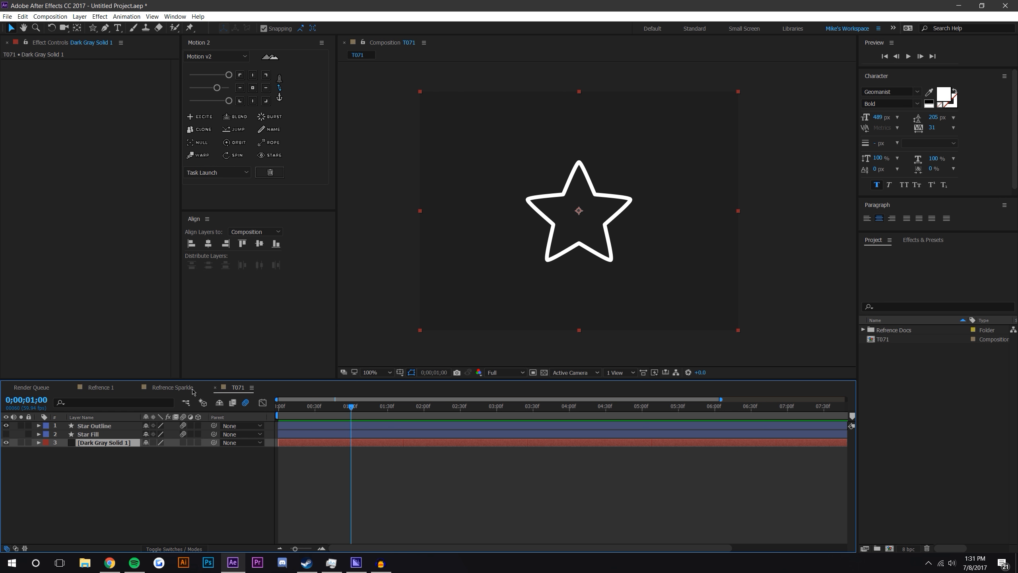
{"action": "left_click", "coordinate": [28, 442]}
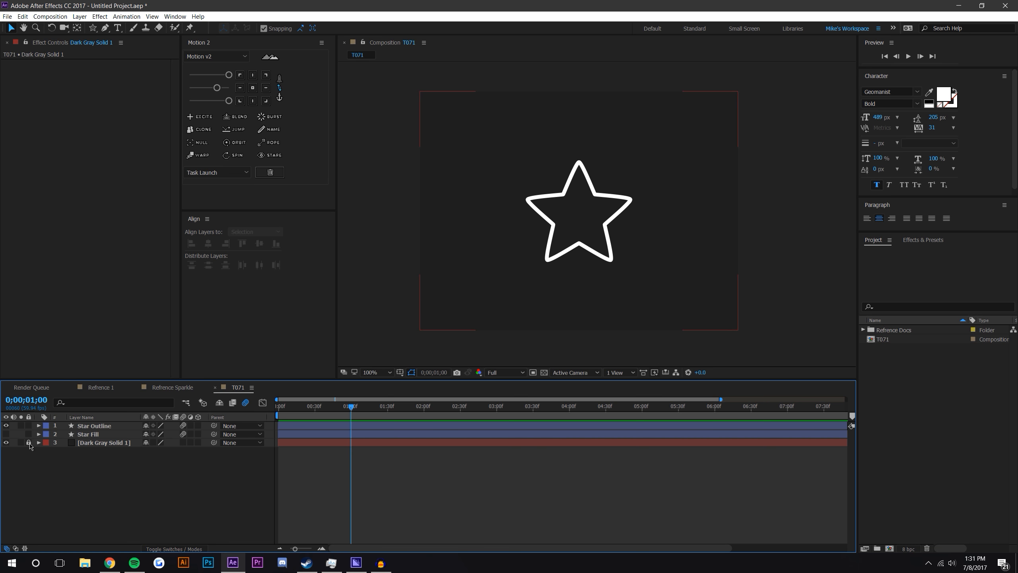
{"action": "left_click", "coordinate": [500, 300]}
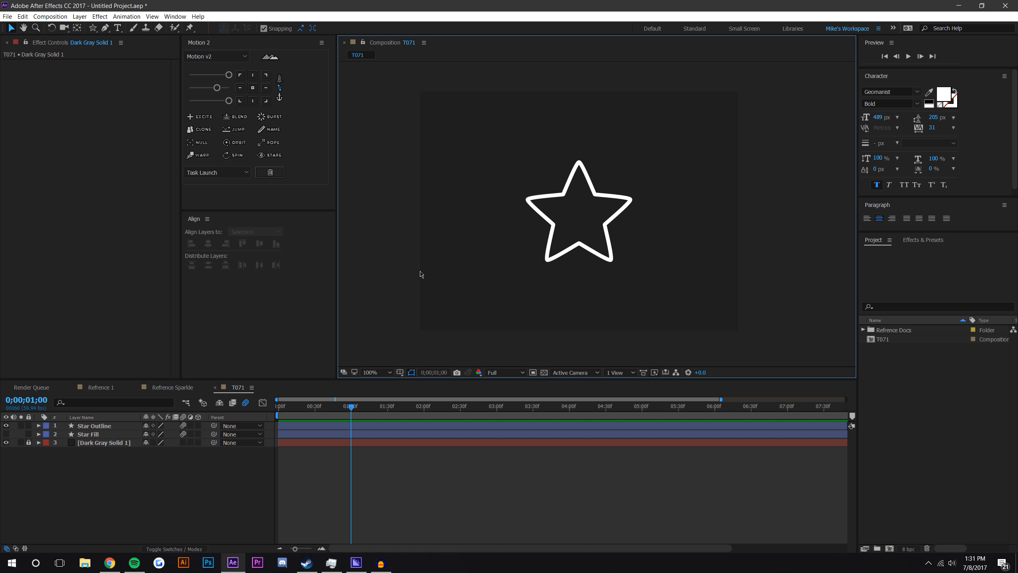
- Briefly show the Star Fill layer to check it against the outline, and hide it again
{"action": "key", "text": "period"}
{"action": "left_click", "coordinate": [6, 434]}
{"action": "left_click", "coordinate": [6, 434]}
{"action": "key", "text": "comma"}
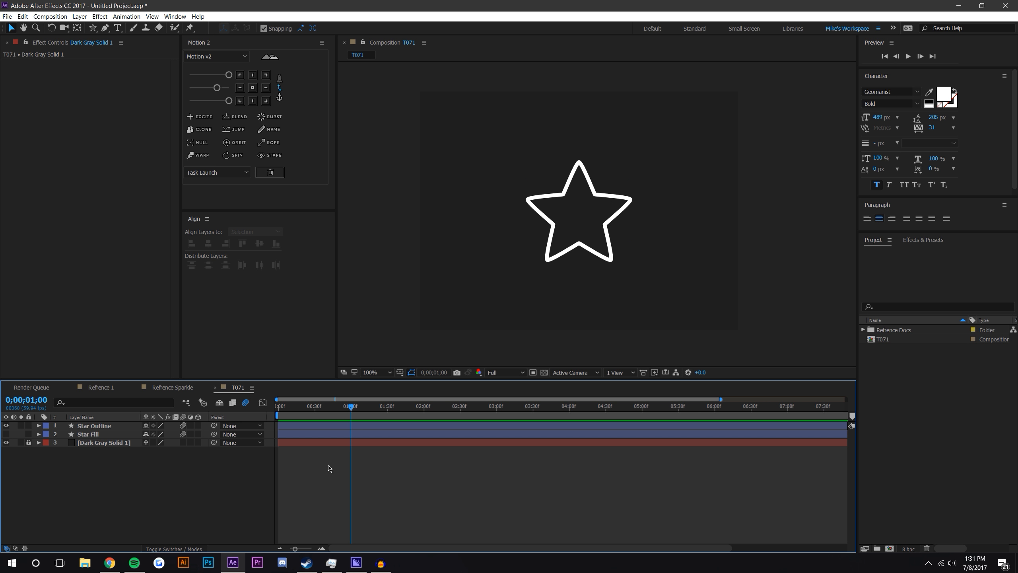
- Add a null object to the composition and rename it Controller
{"action": "left_click", "coordinate": [79, 17]}
{"action": "mouse_move", "coordinate": [92, 27]}
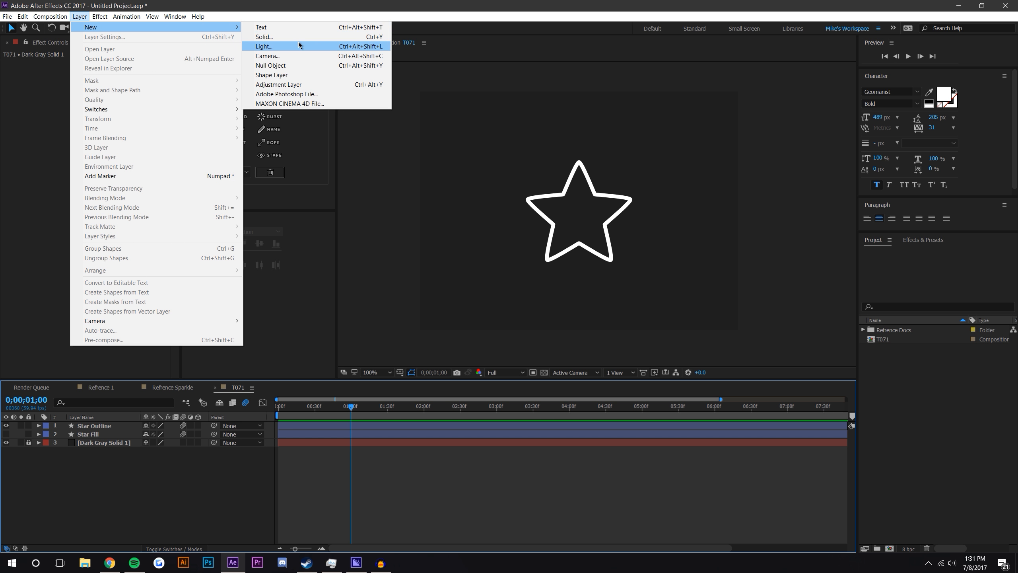
{"action": "left_click", "coordinate": [281, 65]}
{"action": "right_click", "coordinate": [103, 424]}
{"action": "left_click", "coordinate": [119, 418]}
{"action": "type", "text": "Controller"}
{"action": "key", "text": "Return"}
- Parent the Star Outline and Star Fill layers to the Controller null
{"action": "left_click", "coordinate": [108, 434]}
{"action": "left_click", "coordinate": [116, 442], "text": "shift"}
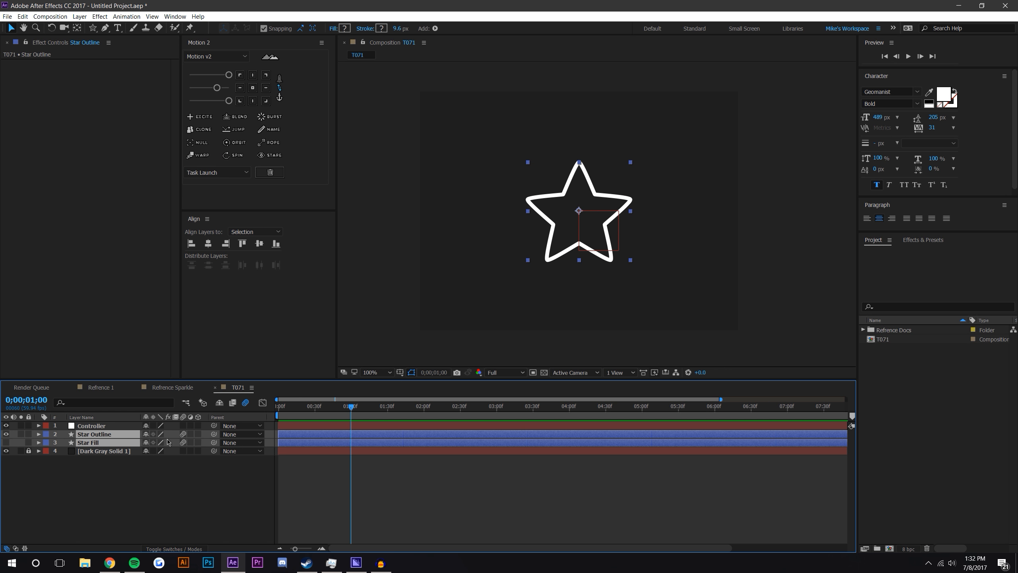
{"action": "left_click_drag", "start_coordinate": [214, 435], "coordinate": [118, 427]}
{"action": "left_click", "coordinate": [222, 472]}
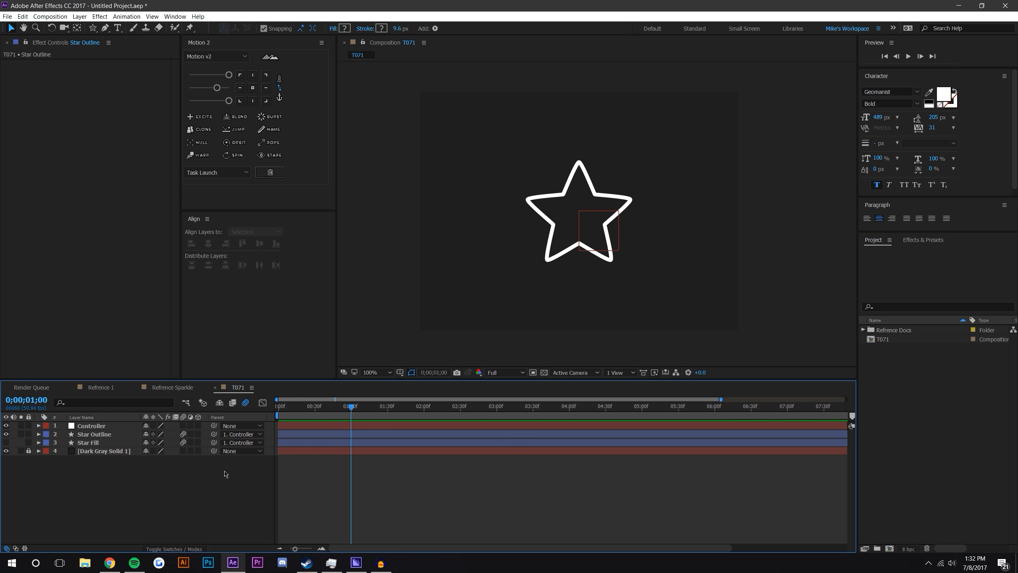
- Add Scale keyframes to the Controller null: 100% at 0;00;01;00 and about 88.3% at 0;00;01;15
{"action": "left_click", "coordinate": [108, 427]}
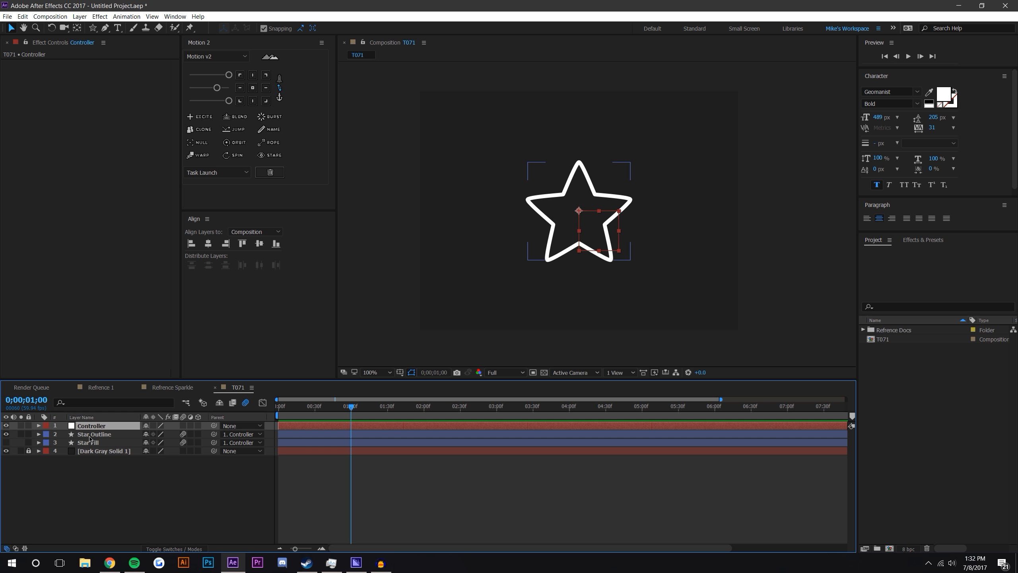
{"action": "key", "text": "alt+shift+s"}
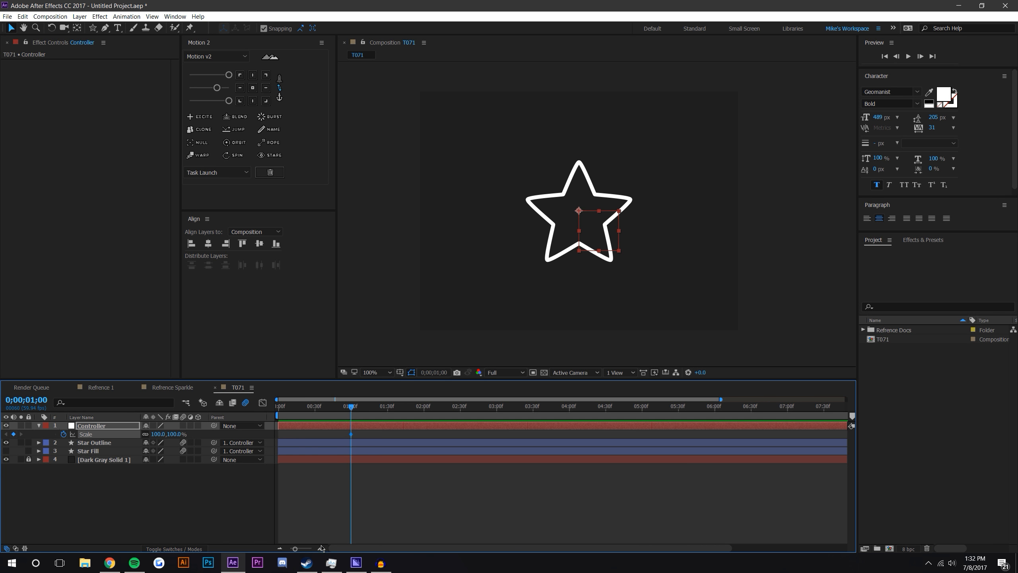
{"action": "left_click", "coordinate": [321, 547]}
{"action": "left_click_drag", "start_coordinate": [412, 416], "coordinate": [387, 416]}
{"action": "left_click_drag", "start_coordinate": [170, 434], "coordinate": [158, 434]}
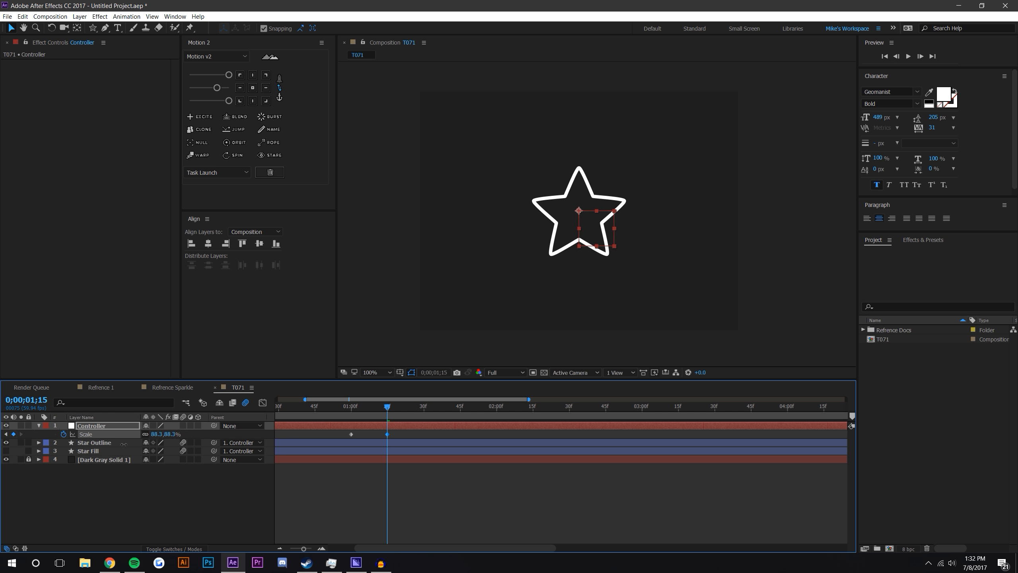
- Add Controller Scale keyframes of about 105.6% at 0;00;01;45 and 98% at 0;00;02;00
{"action": "left_click_drag", "start_coordinate": [387, 406], "coordinate": [460, 407]}
{"action": "left_click_drag", "start_coordinate": [174, 435], "coordinate": [253, 432]}
{"action": "left_click", "coordinate": [413, 478]}
{"action": "left_click_drag", "start_coordinate": [463, 408], "coordinate": [497, 407]}
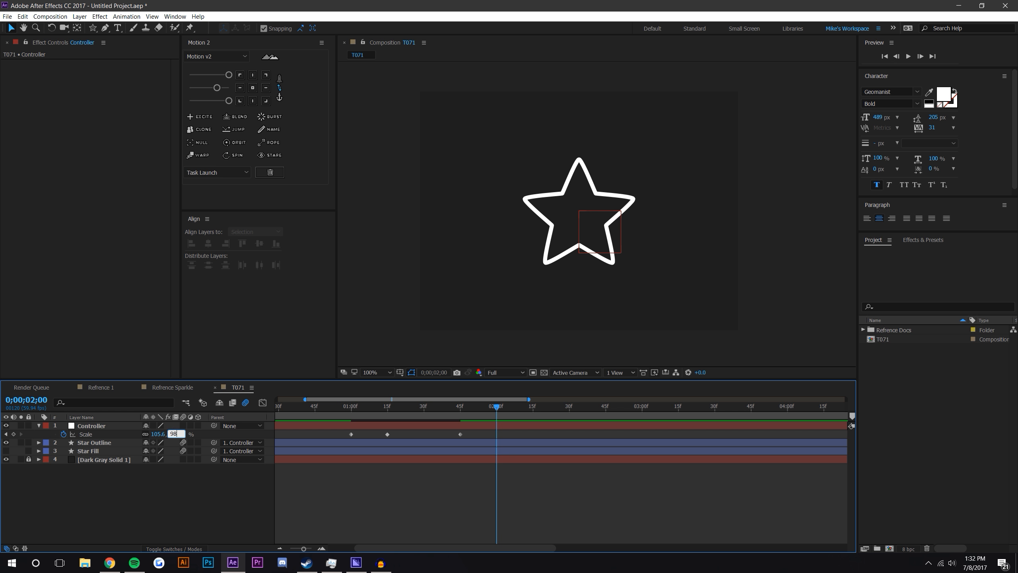
{"action": "left_click", "coordinate": [177, 435]}
{"action": "type", "text": "98"}
{"action": "key", "text": "Return"}
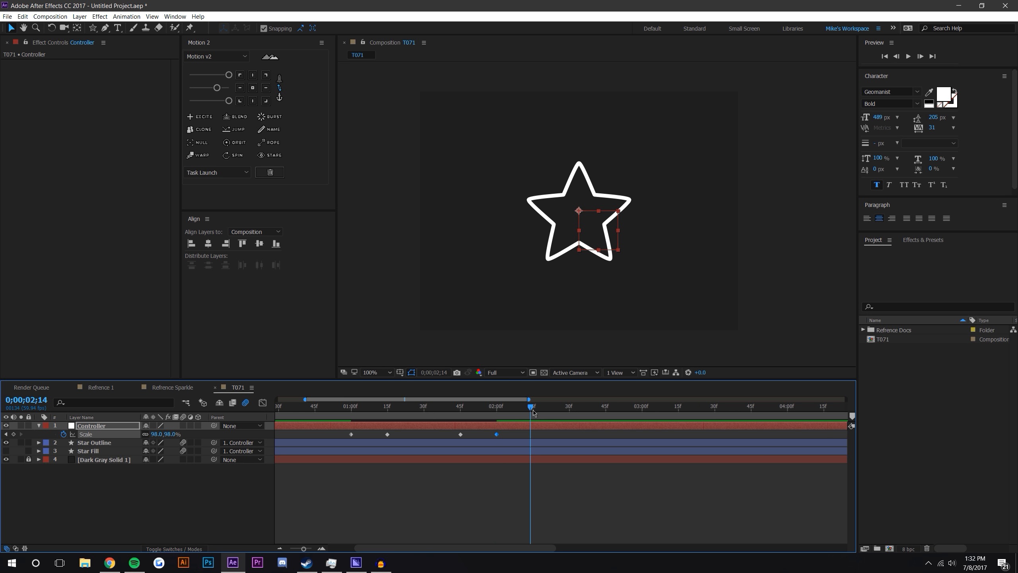
- Add Controller Scale keyframes of 101% at 0;00;02;15 and 100% at 0;00;02;30, and preview the bounce
{"action": "left_click", "coordinate": [533, 408]}
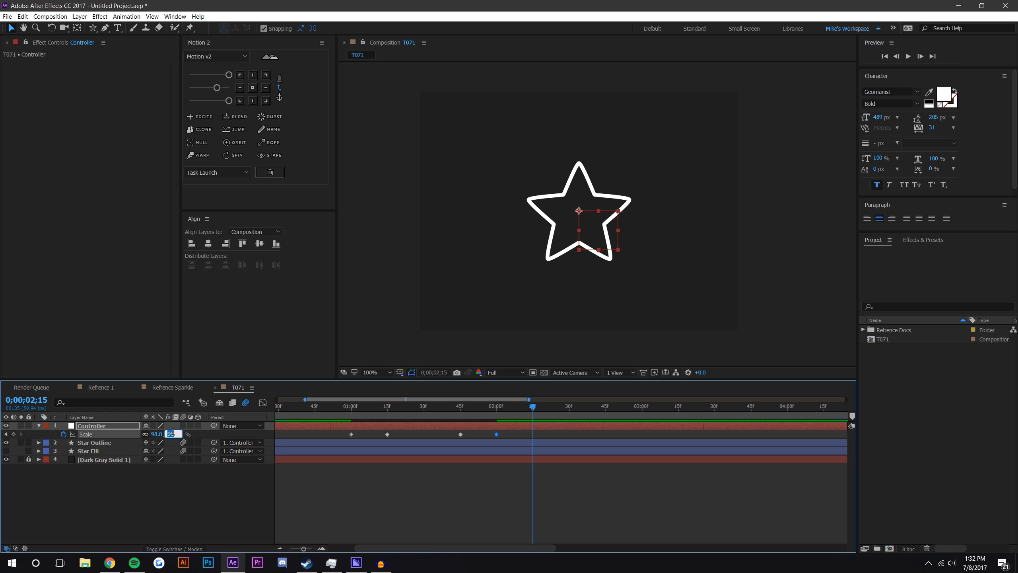
{"action": "type", "text": "101"}
{"action": "key", "text": "Return"}
{"action": "left_click", "coordinate": [570, 408]}
{"action": "type", "text": "100"}
{"action": "key", "text": "Return"}
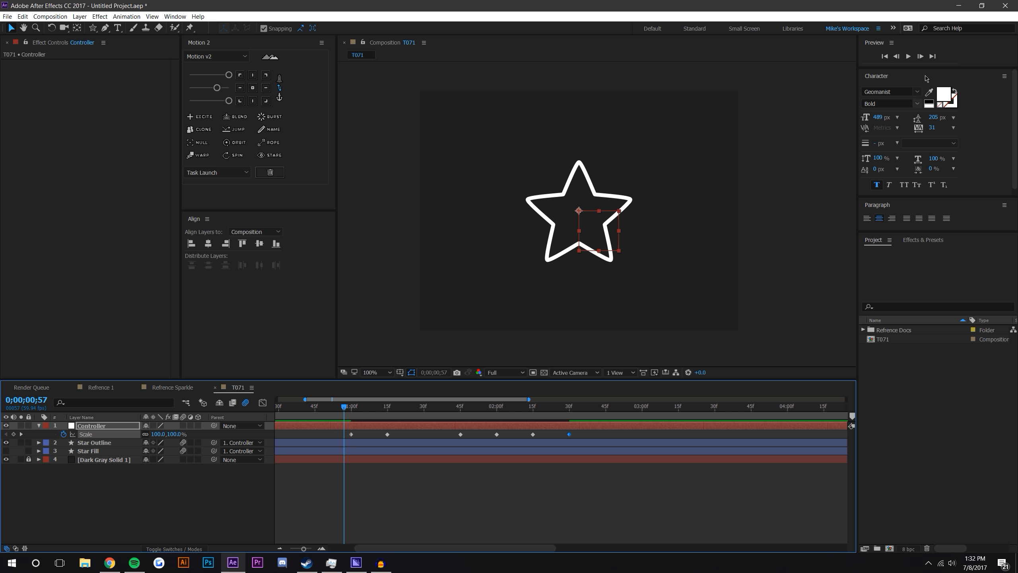
{"action": "left_click", "coordinate": [909, 57]}
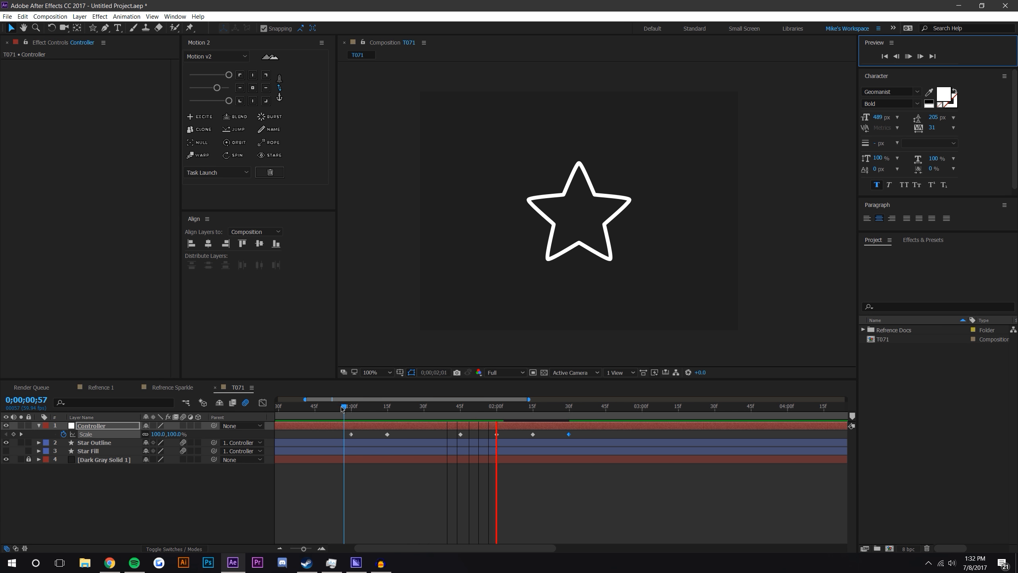
{"action": "left_click", "coordinate": [193, 444]}
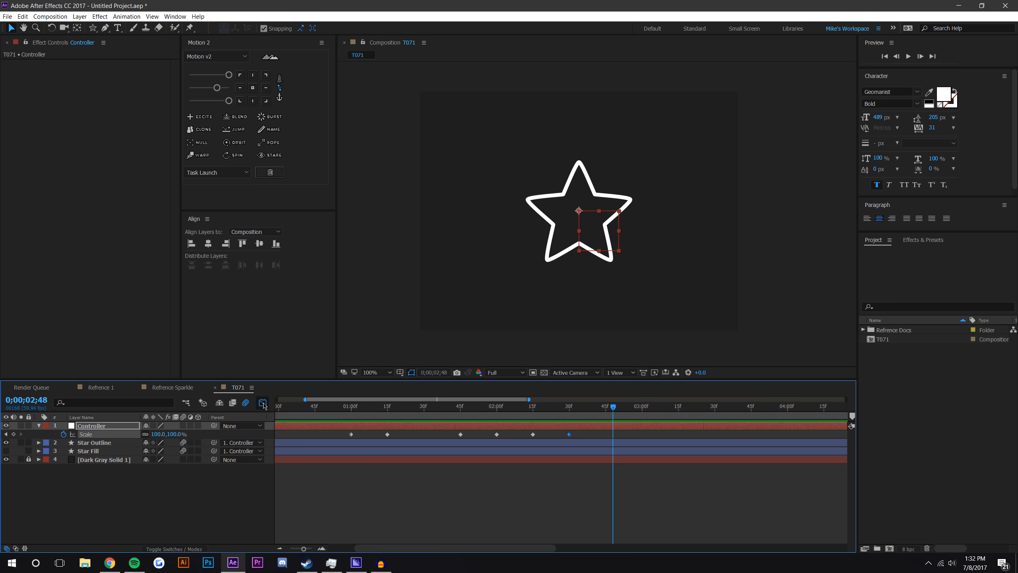
- Apply Easy Ease to all of the Controller's Scale keyframes in the Graph Editor
{"action": "left_click", "coordinate": [263, 402]}
{"action": "left_click", "coordinate": [94, 435]}
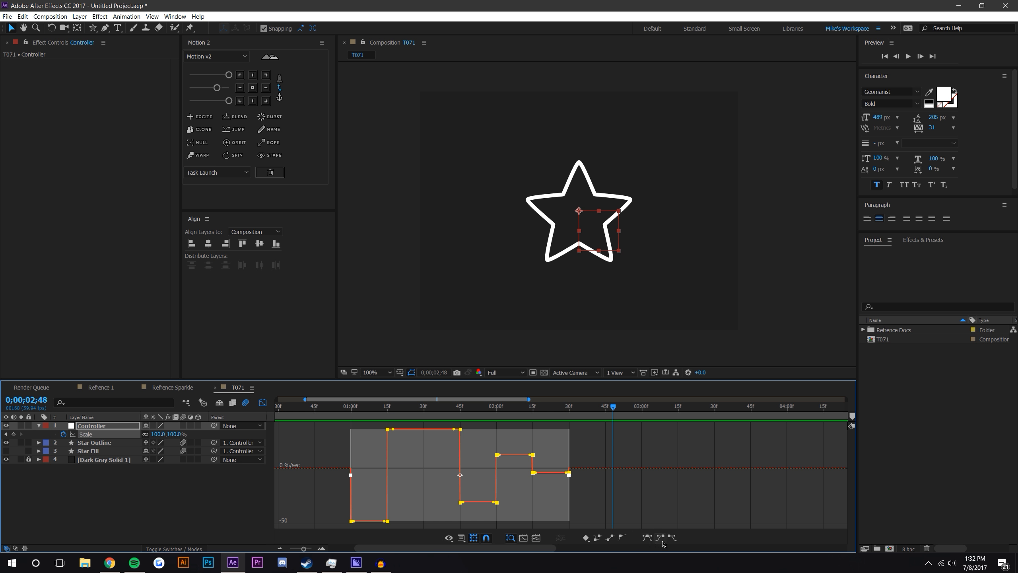
{"action": "left_click", "coordinate": [649, 542]}
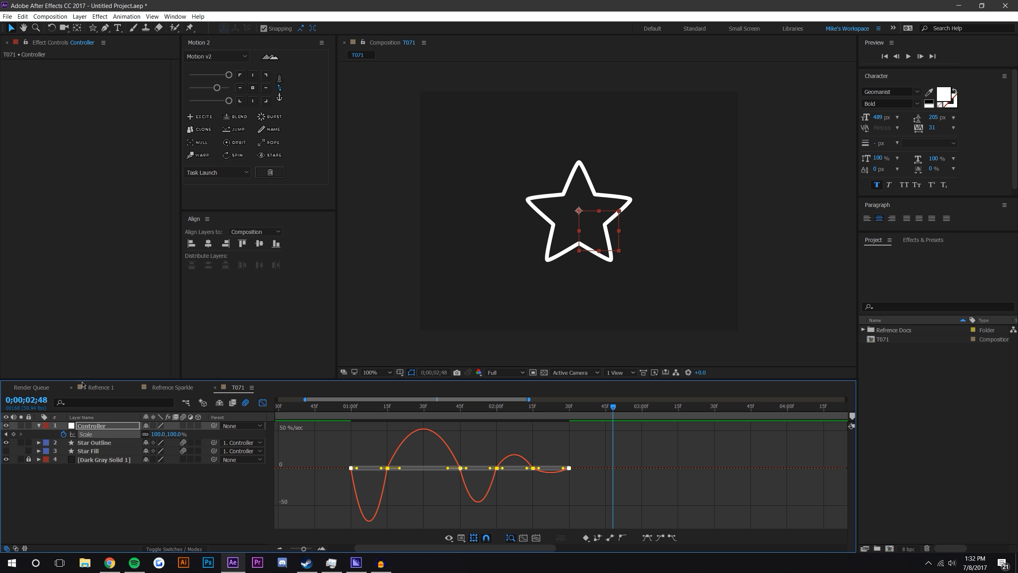
- Examine the Scale keyframes and speed graph of Null 1 in the Refrence 1 composition
{"action": "left_click", "coordinate": [100, 387]}
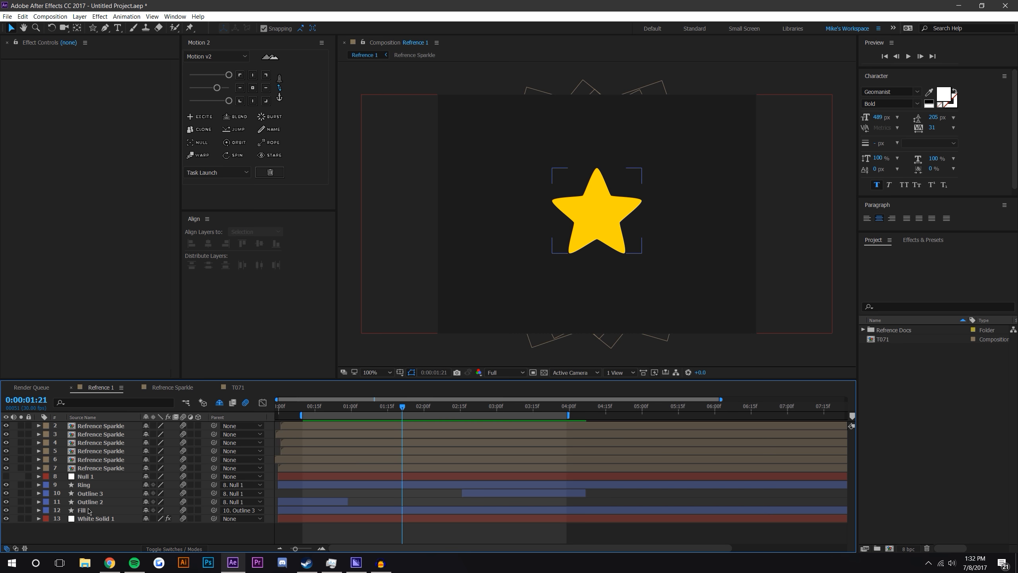
{"action": "left_click", "coordinate": [86, 476]}
{"action": "key", "text": "s"}
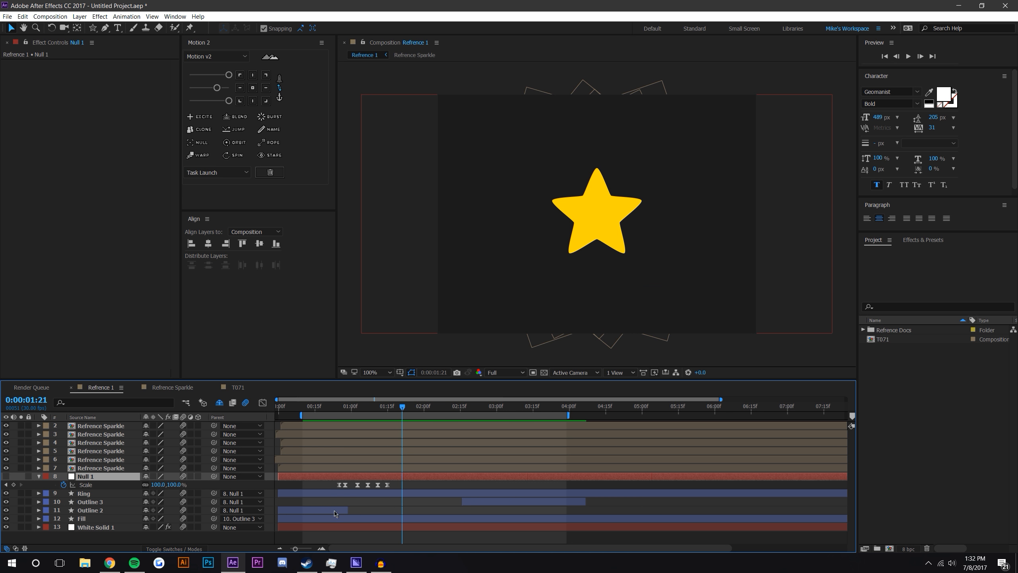
{"action": "left_click", "coordinate": [347, 407]}
{"action": "left_click", "coordinate": [321, 548]}
{"action": "left_click", "coordinate": [322, 548]}
{"action": "left_click_drag", "start_coordinate": [394, 549], "coordinate": [378, 550]}
{"action": "left_click", "coordinate": [262, 403]}
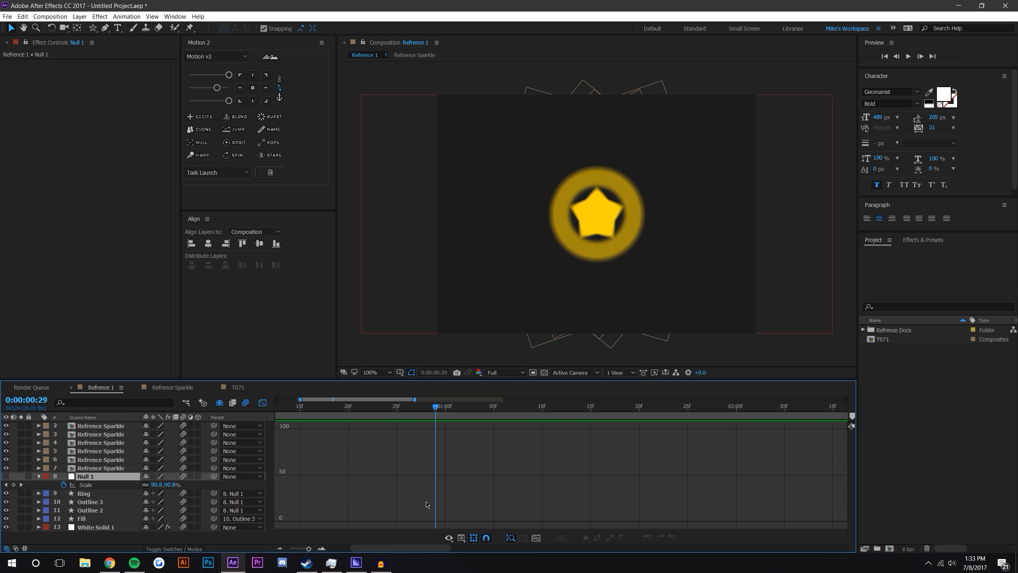
{"action": "left_click", "coordinate": [85, 485]}
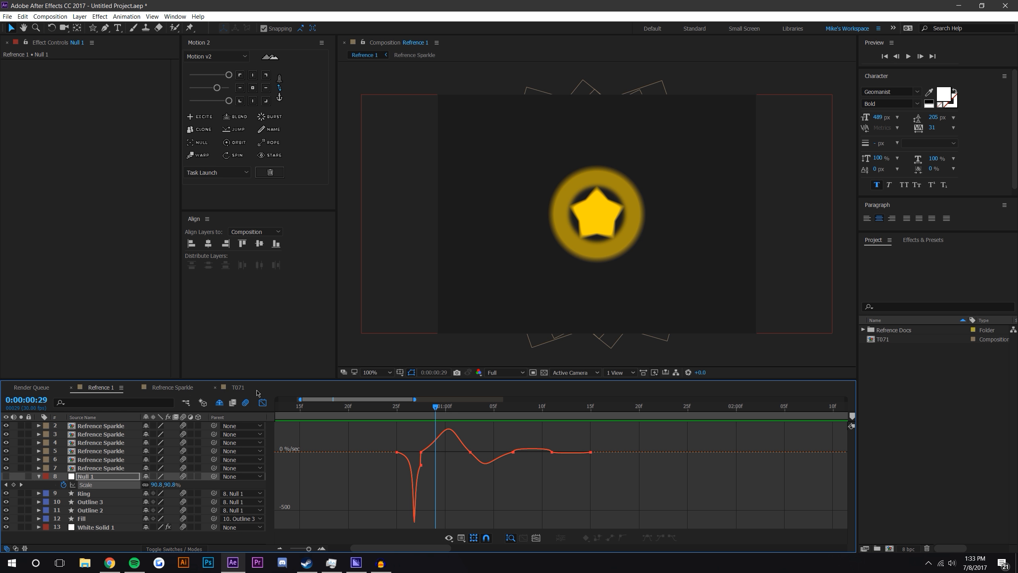
- Return to T071 and lengthen the incoming ease handles of all the Controller's Scale keyframes in the speed graph
{"action": "left_click", "coordinate": [242, 388]}
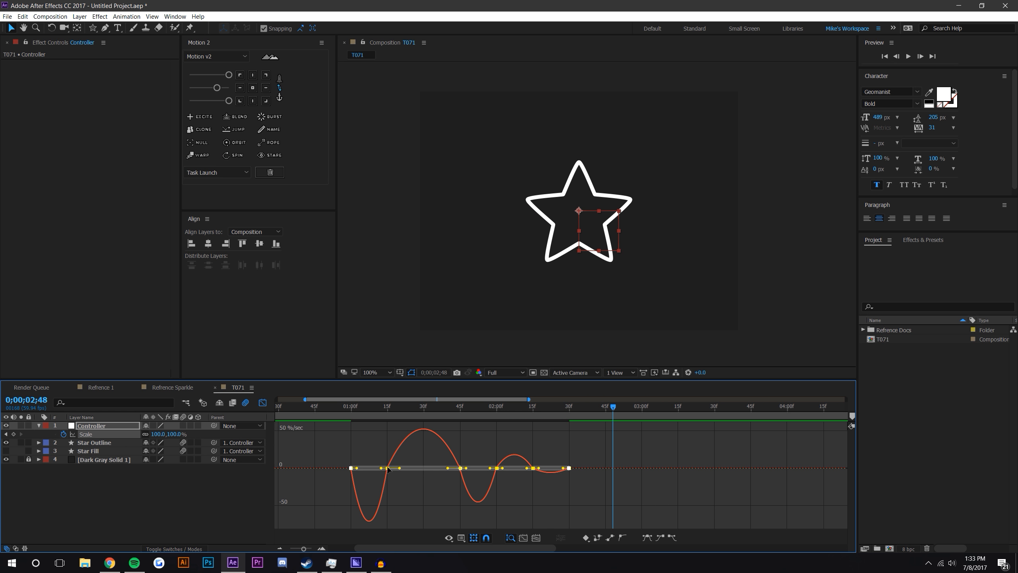
{"action": "left_click_drag", "start_coordinate": [381, 468], "coordinate": [361, 468]}
{"action": "left_click", "coordinate": [426, 502]}
- Shorten the outgoing ease handle of the Controller's Scale keyframe at 0;00;01;15 so the growth starts faster
{"action": "left_click", "coordinate": [387, 457]}
{"action": "left_click_drag", "start_coordinate": [400, 458], "coordinate": [406, 457]}
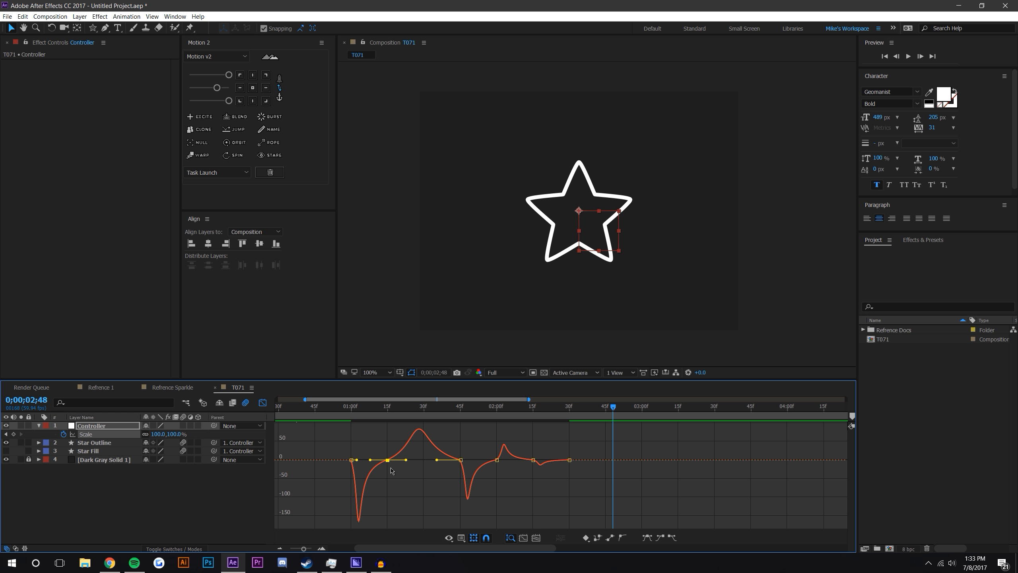
{"action": "left_click_drag", "start_coordinate": [406, 461], "coordinate": [391, 460]}
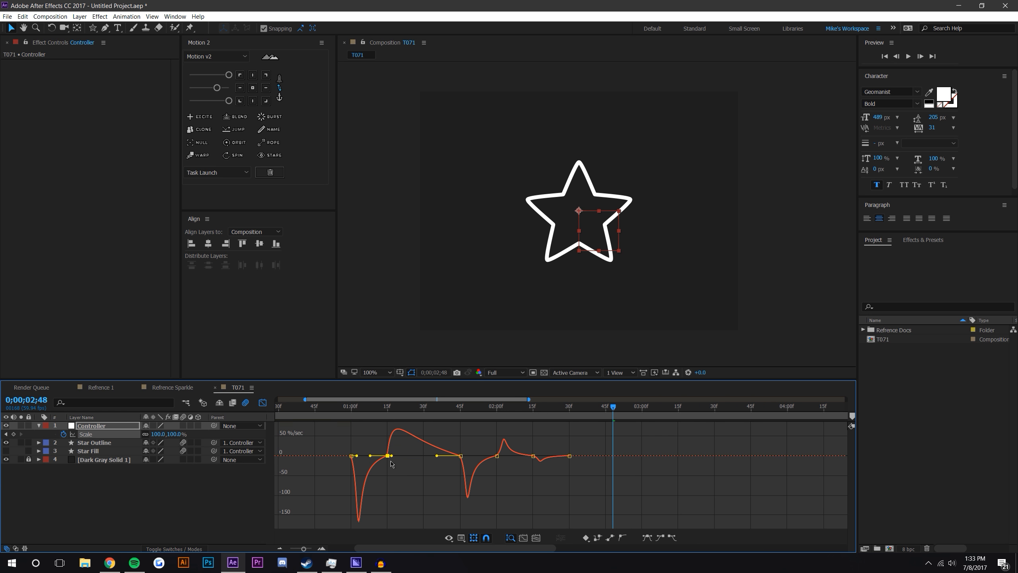
- Undo the last handle change and shorten the incoming ease handles of the Controller's Scale keyframes at 0;00;01;45 and 0;00;02;15
{"action": "key", "text": "ctrl+z"}
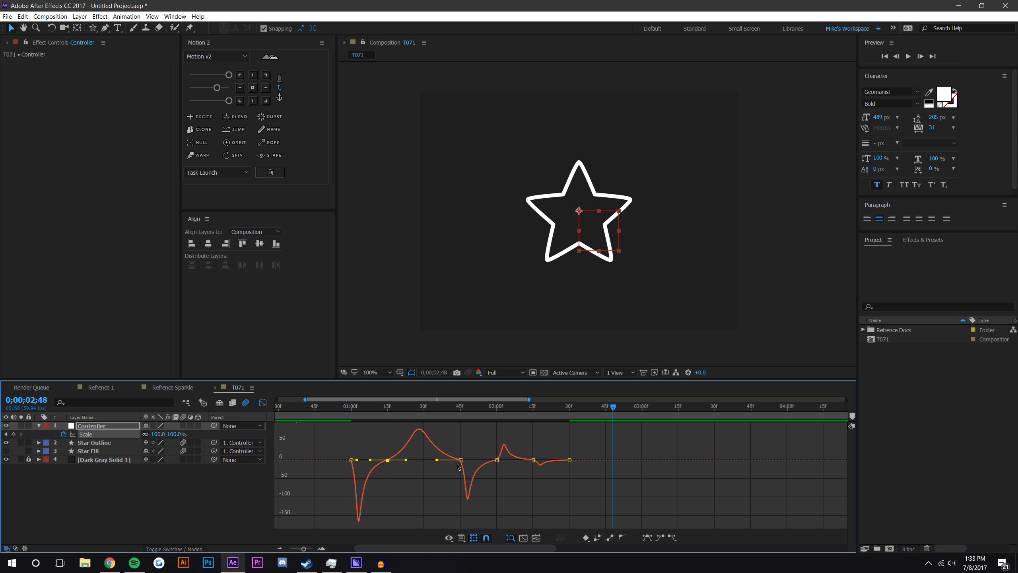
{"action": "left_click_drag", "start_coordinate": [437, 460], "coordinate": [504, 454]}
{"action": "left_click", "coordinate": [497, 455]}
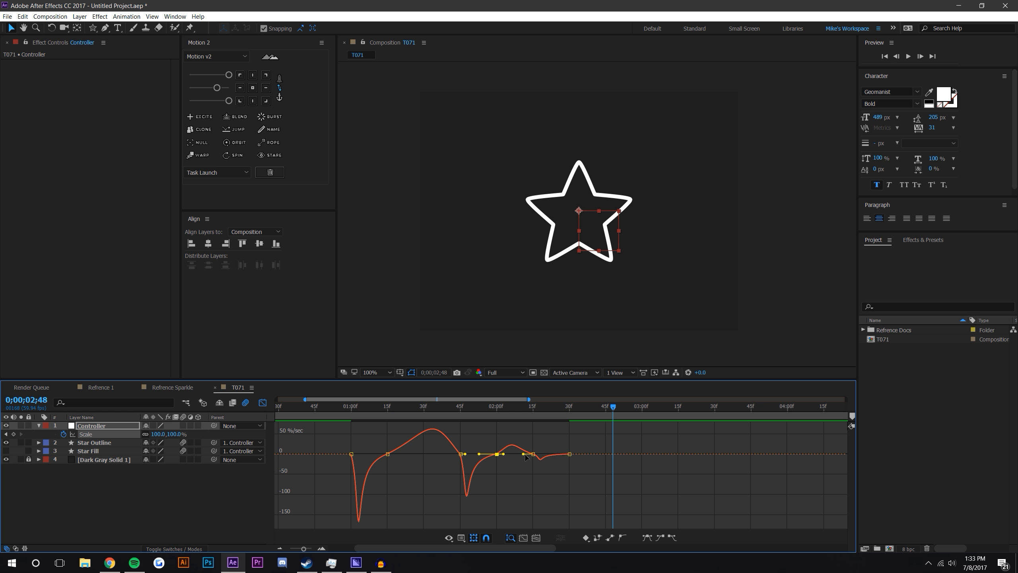
{"action": "left_click", "coordinate": [547, 459]}
{"action": "mouse_move", "coordinate": [539, 454]}
{"action": "left_mouse_down"}
{"action": "mouse_move", "coordinate": [558, 457]}
{"action": "mouse_move", "coordinate": [528, 455]}
{"action": "left_mouse_up"}
{"action": "left_click", "coordinate": [529, 449]}
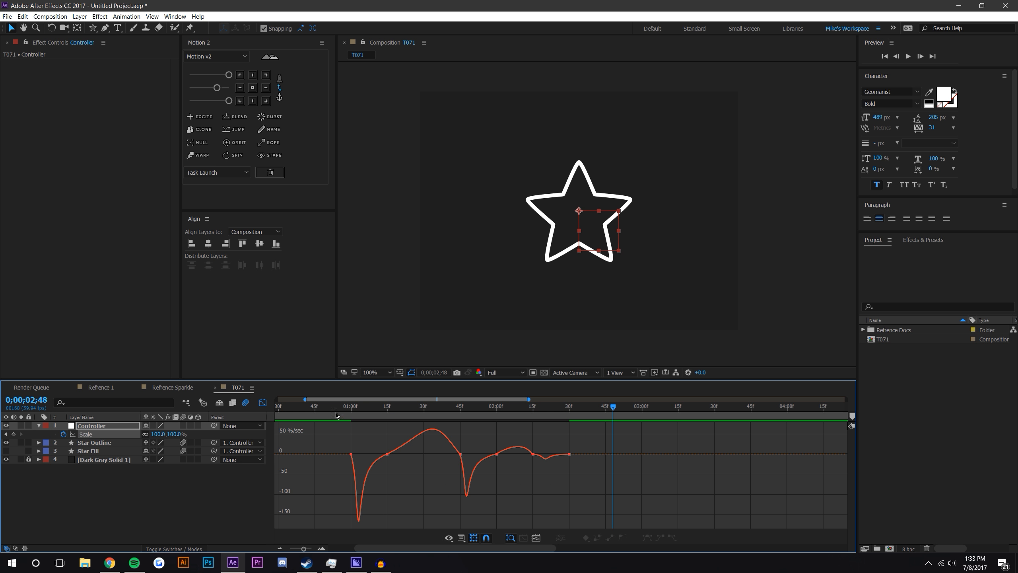
- Preview the Controller's scale bounce from 0;00;00;57 and scrub through it to check the new easing
{"action": "left_click", "coordinate": [344, 413]}
{"action": "left_click", "coordinate": [907, 56]}
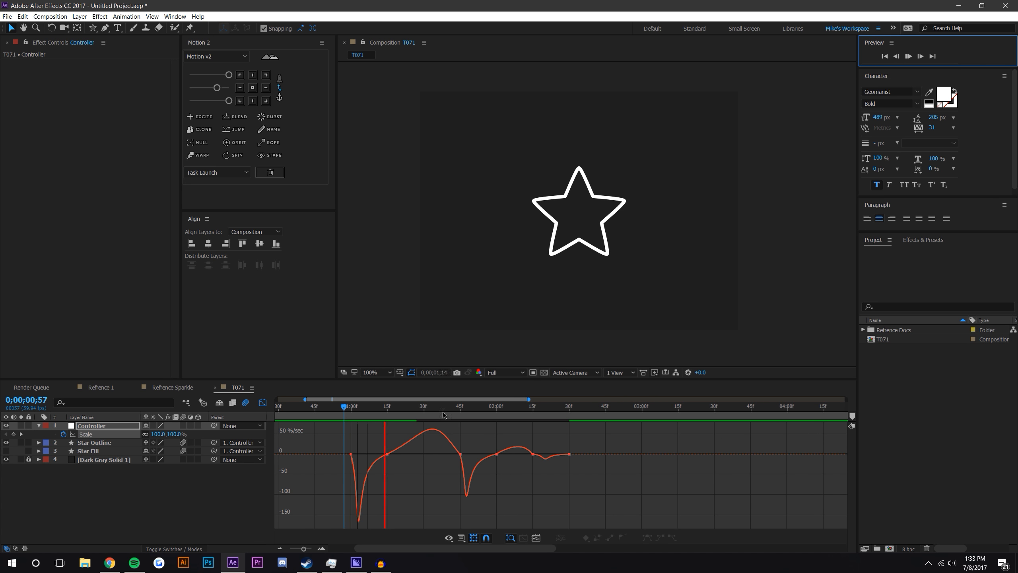
{"action": "left_click_drag", "start_coordinate": [349, 406], "coordinate": [486, 405]}
{"action": "left_click", "coordinate": [583, 409]}
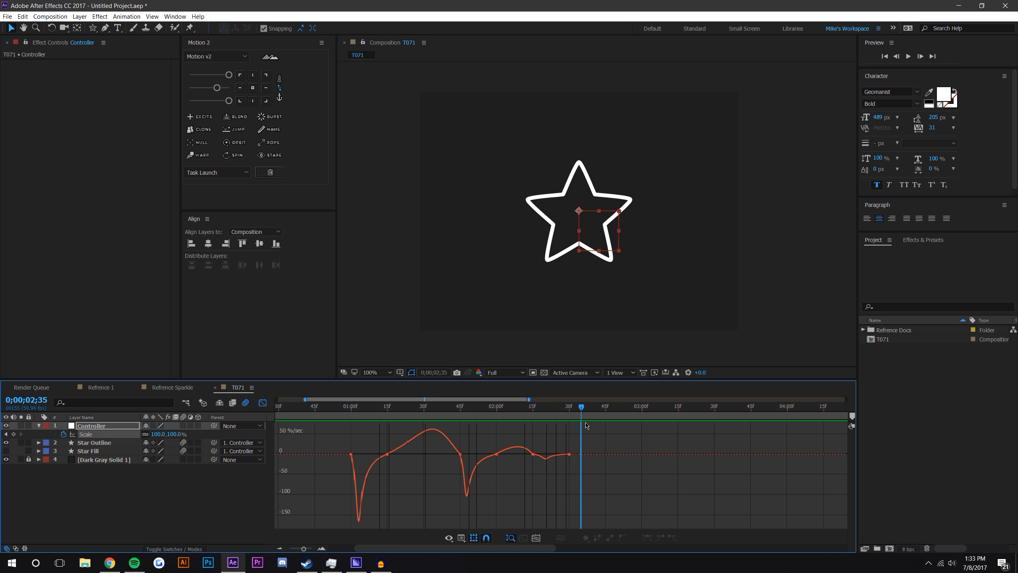
- Compress all the Controller's Scale keyframes in time to span from 0;00;01;00 to about 0;00;01;45, and preview the bounce
{"action": "left_click", "coordinate": [262, 402]}
{"action": "left_click_drag", "start_coordinate": [333, 432], "coordinate": [459, 444]}
{"action": "left_click", "coordinate": [460, 501]}
{"action": "left_click", "coordinate": [344, 407]}
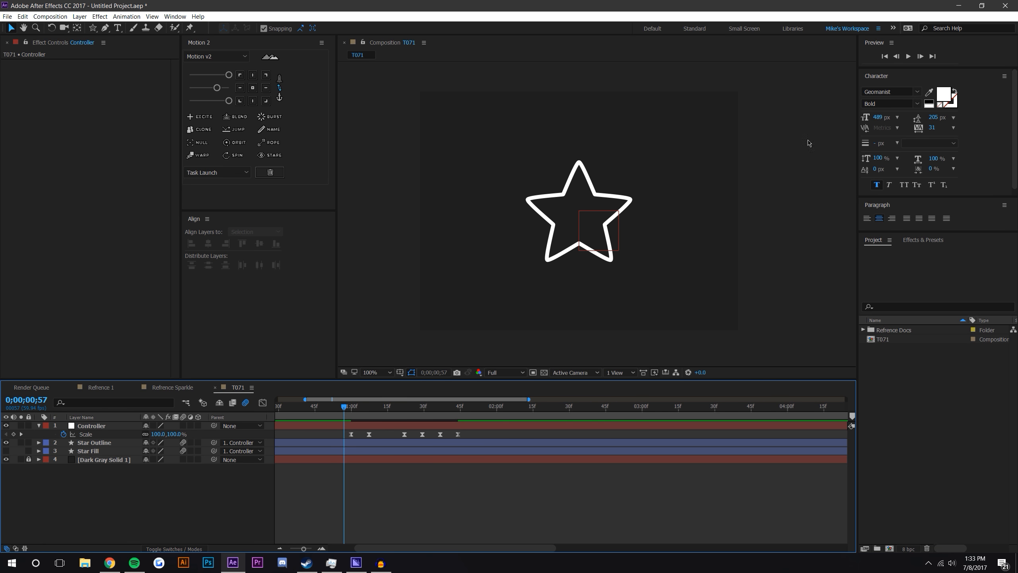
{"action": "left_click", "coordinate": [907, 57]}
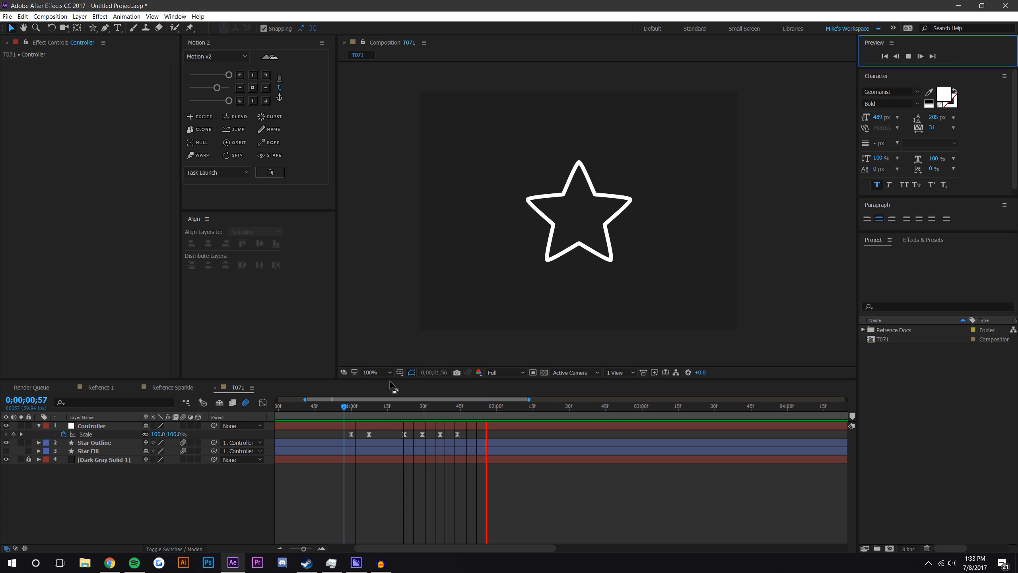
- Spread out the Controller's last three Scale keyframes so the final one lands at about 0;00;01;53, and preview the bounce
{"action": "left_click", "coordinate": [472, 437]}
{"action": "left_click_drag", "start_coordinate": [474, 436], "coordinate": [413, 457]}
{"action": "left_click_drag", "start_coordinate": [356, 408], "coordinate": [479, 436]}
{"action": "left_click", "coordinate": [493, 470]}
{"action": "left_click", "coordinate": [346, 406]}
{"action": "left_click", "coordinate": [908, 56]}
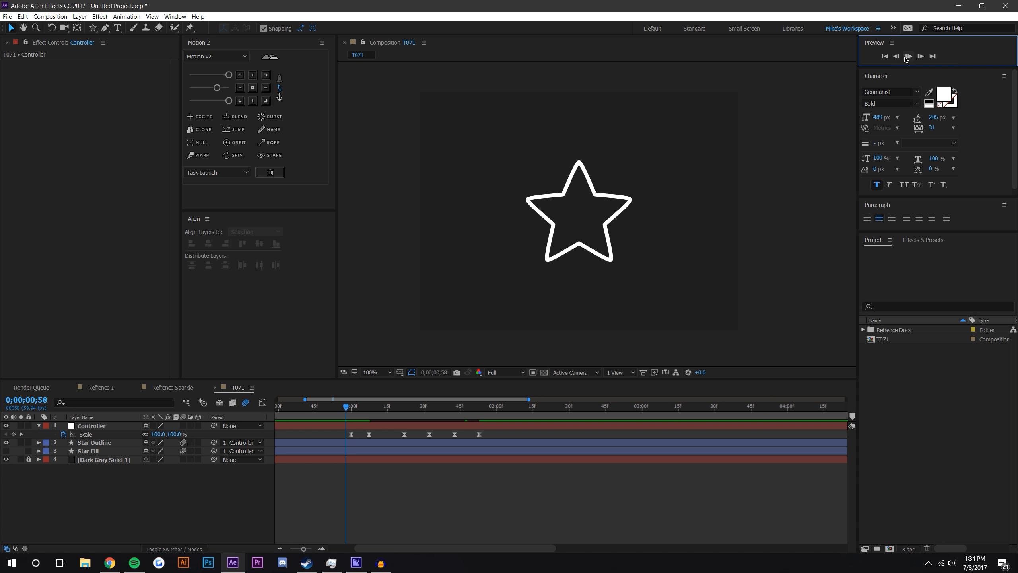
- At 0;00;01;08, make the Star Fill layer visible and expand it to show its Polystar Path 1 properties
{"action": "left_click", "coordinate": [338, 407]}
{"action": "left_click_drag", "start_coordinate": [337, 407], "coordinate": [370, 414]}
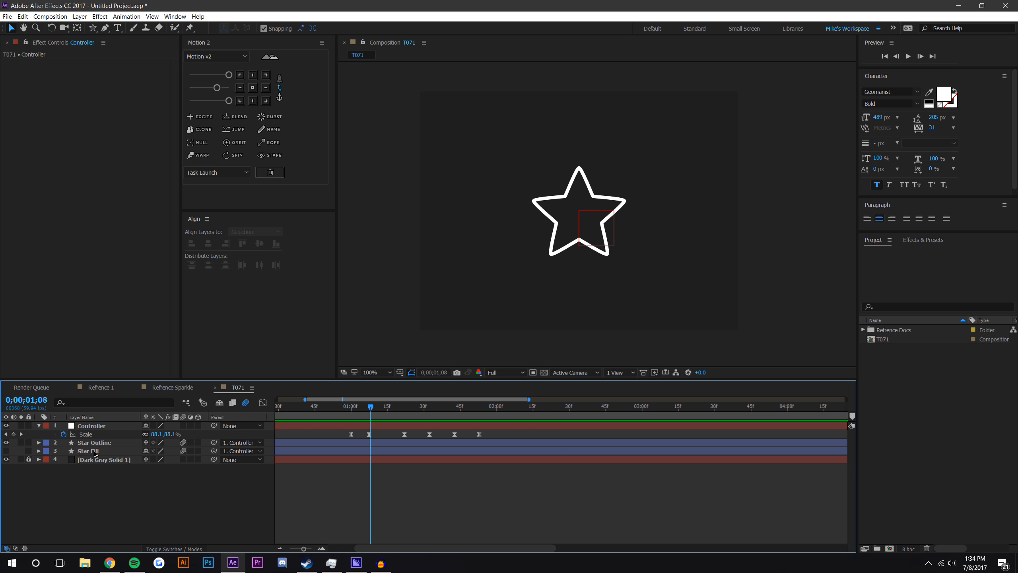
{"action": "left_click", "coordinate": [95, 452]}
{"action": "left_click", "coordinate": [6, 450]}
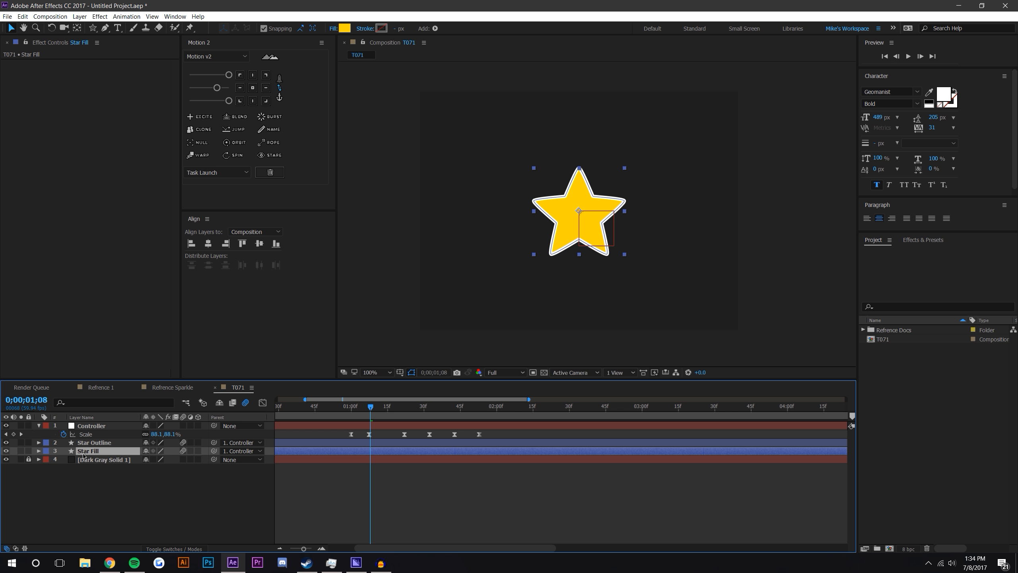
{"action": "left_click", "coordinate": [39, 450]}
{"action": "scroll", "coordinate": [38, 451], "scroll_direction": "down", "scroll_amount": 1}
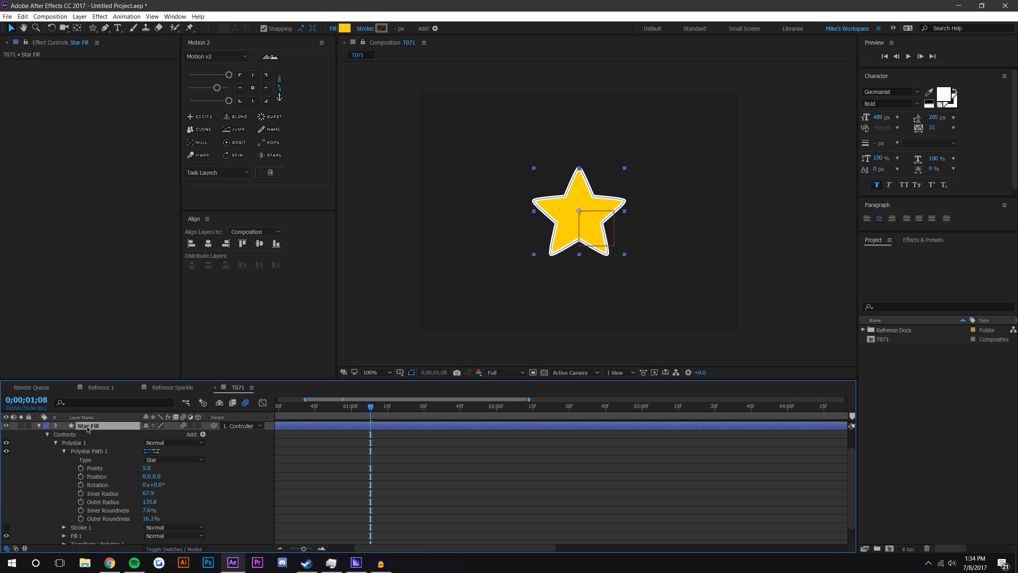
{"action": "right_click", "coordinate": [88, 429]}
{"action": "mouse_move", "coordinate": [201, 82]}
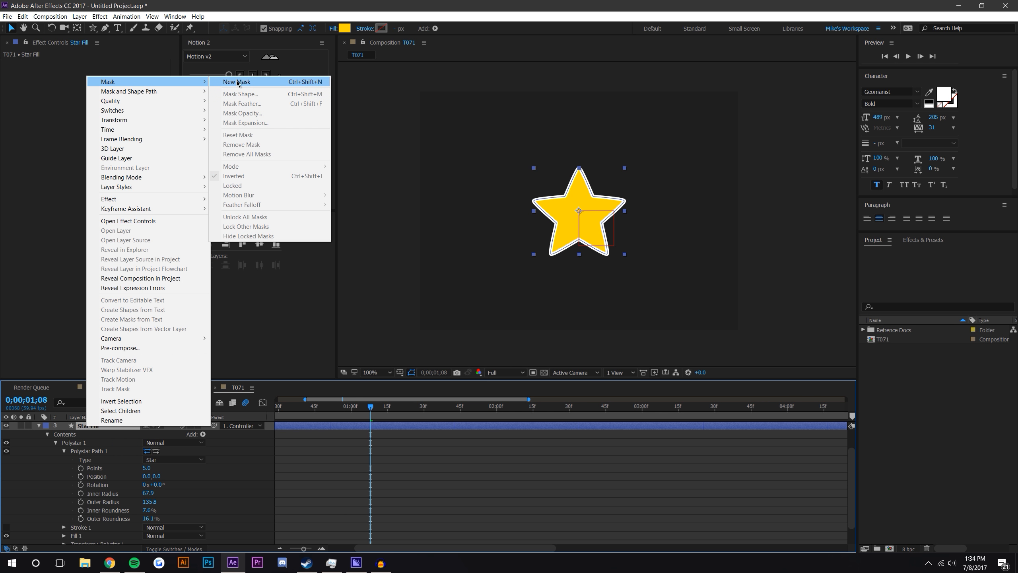
{"action": "left_click", "coordinate": [418, 496]}
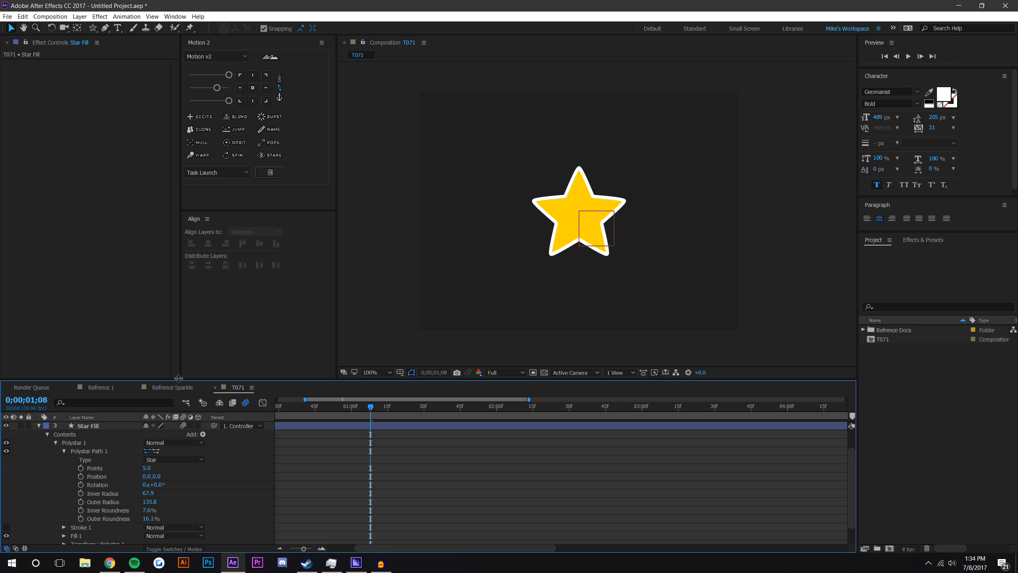
- Enlarge the timeline, then keyframe the Star Fill's Inner Radius and Outer Radius at full size at 0;00;01;22
{"action": "left_click_drag", "start_coordinate": [178, 378], "coordinate": [179, 296]}
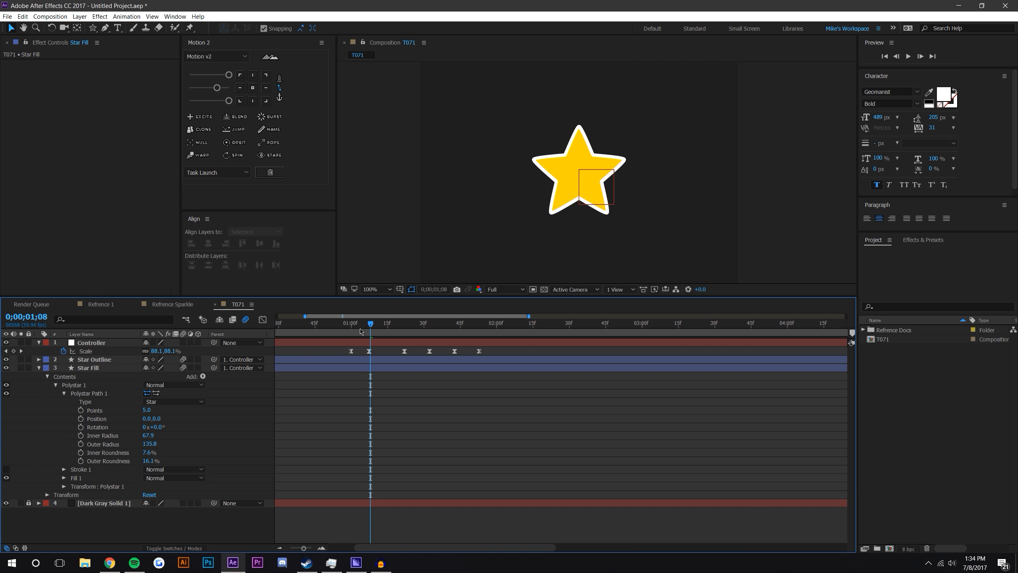
{"action": "left_click", "coordinate": [81, 436]}
{"action": "left_click", "coordinate": [81, 443]}
{"action": "left_click_drag", "start_coordinate": [369, 325], "coordinate": [404, 324]}
{"action": "left_click_drag", "start_coordinate": [370, 427], "coordinate": [387, 457]}
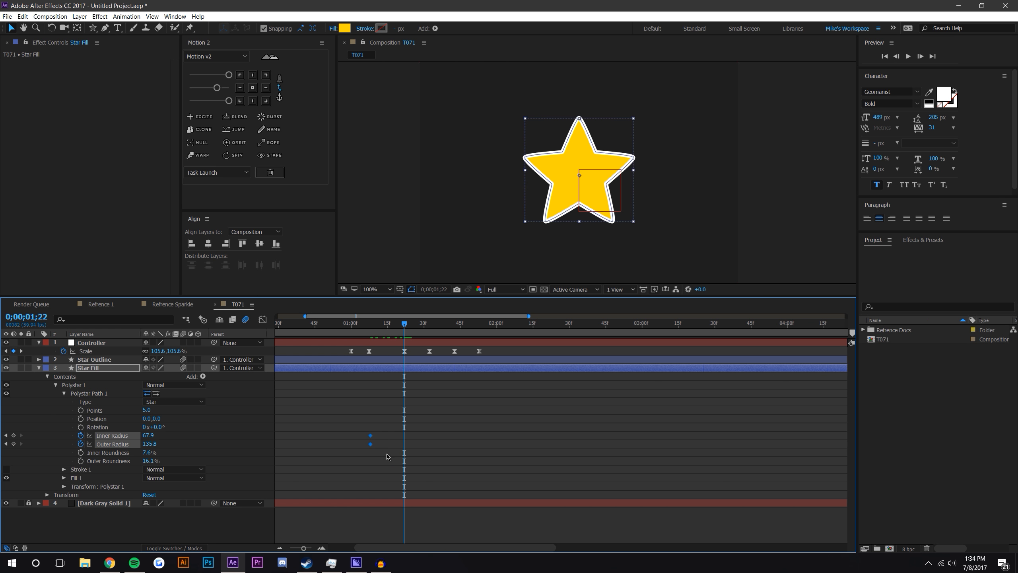
{"action": "left_click", "coordinate": [403, 442]}
- Set the Star Fill's starting Inner Radius and Outer Radius to 0, and align those keyframes and the Controller's second Scale keyframe at 0;00;01;07
{"action": "mouse_move", "coordinate": [367, 324]}
{"action": "left_mouse_down"}
{"action": "mouse_move", "coordinate": [431, 324]}
{"action": "mouse_move", "coordinate": [370, 328]}
{"action": "left_mouse_up"}
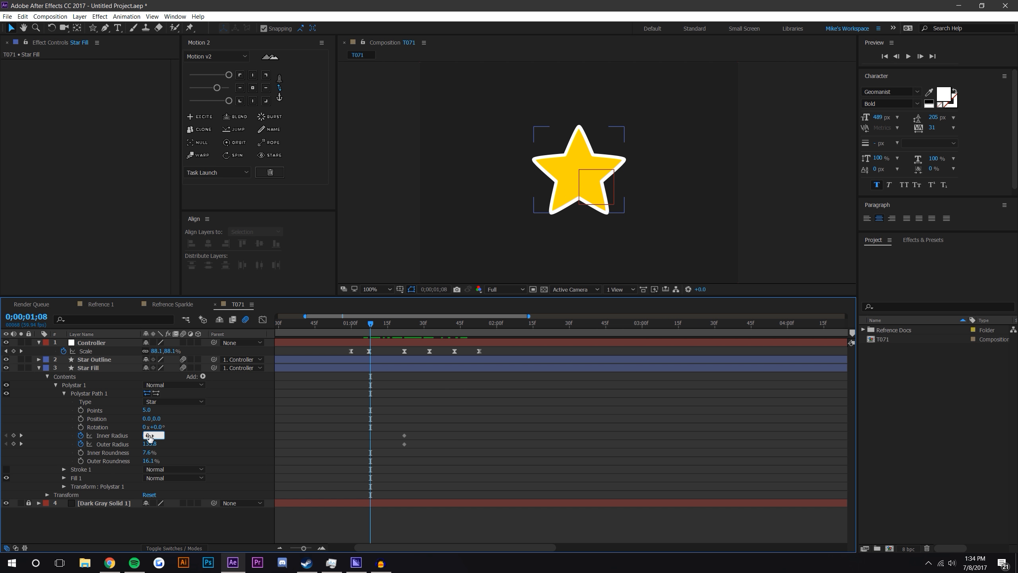
{"action": "key", "text": "Return"}
{"action": "left_click", "coordinate": [322, 548]}
{"action": "left_click", "coordinate": [366, 329]}
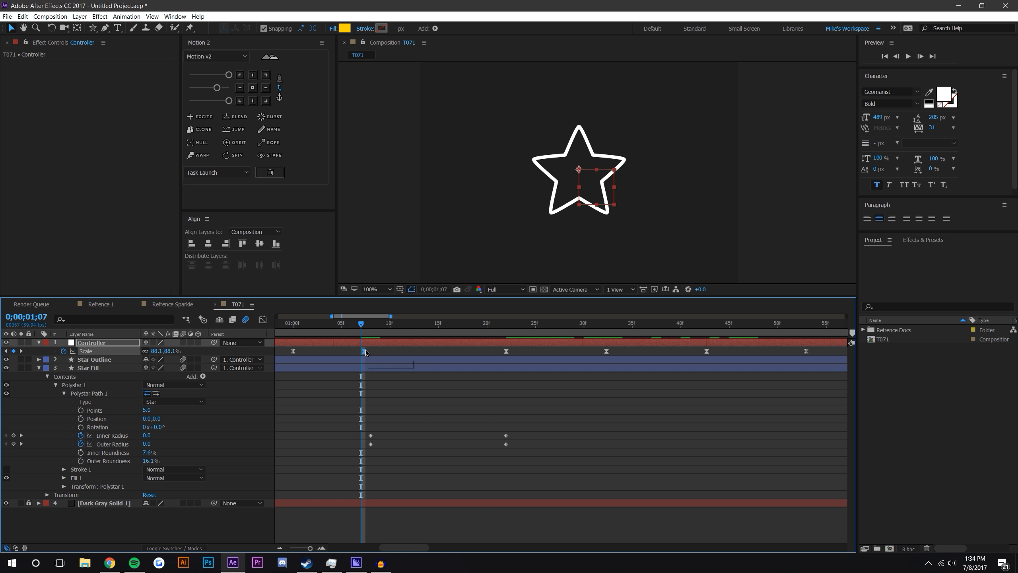
{"action": "left_click", "coordinate": [371, 435], "text": "shift"}
- Apply Easy Ease Out to the Star Fill's radius keyframes, try lengthening their incoming ease handles in the speed graph, and preview the growth
{"action": "left_click_drag", "start_coordinate": [372, 438], "coordinate": [542, 457]}
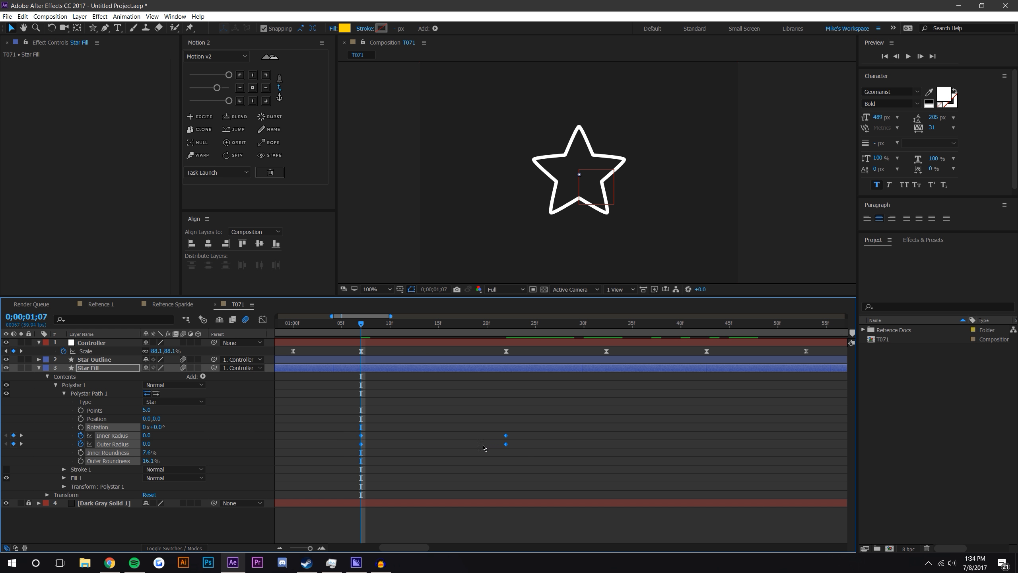
{"action": "left_click", "coordinate": [262, 319]}
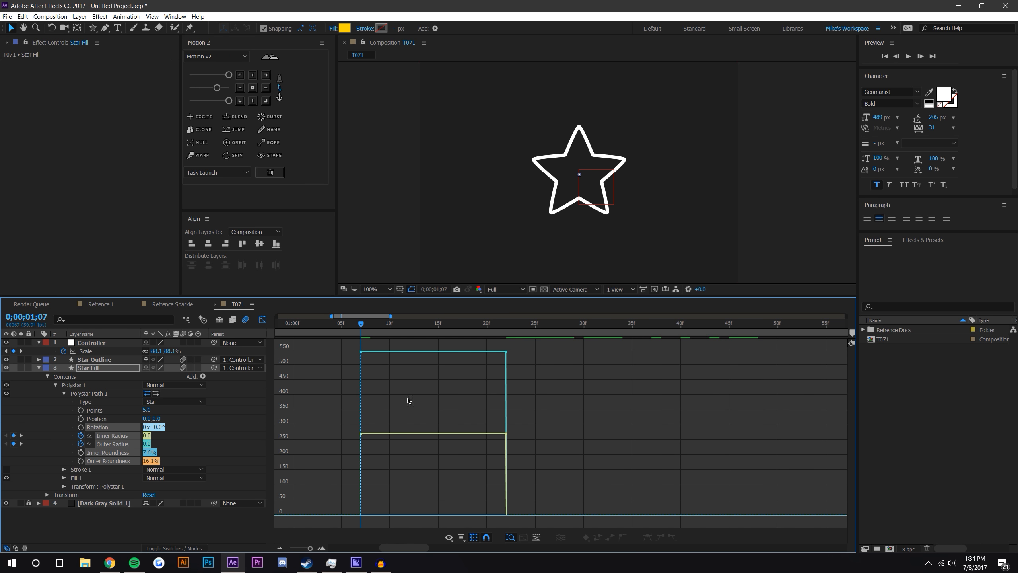
{"action": "left_click_drag", "start_coordinate": [342, 347], "coordinate": [545, 478]}
{"action": "left_click", "coordinate": [672, 538]}
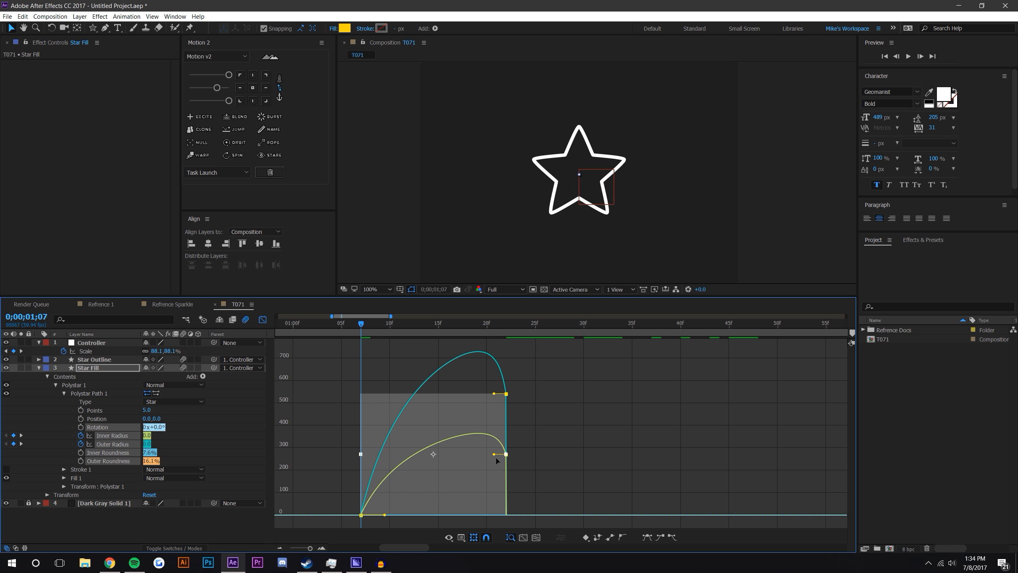
{"action": "left_click_drag", "start_coordinate": [493, 455], "coordinate": [403, 521]}
{"action": "key", "text": "ctrl+z"}
{"action": "left_click", "coordinate": [908, 56]}
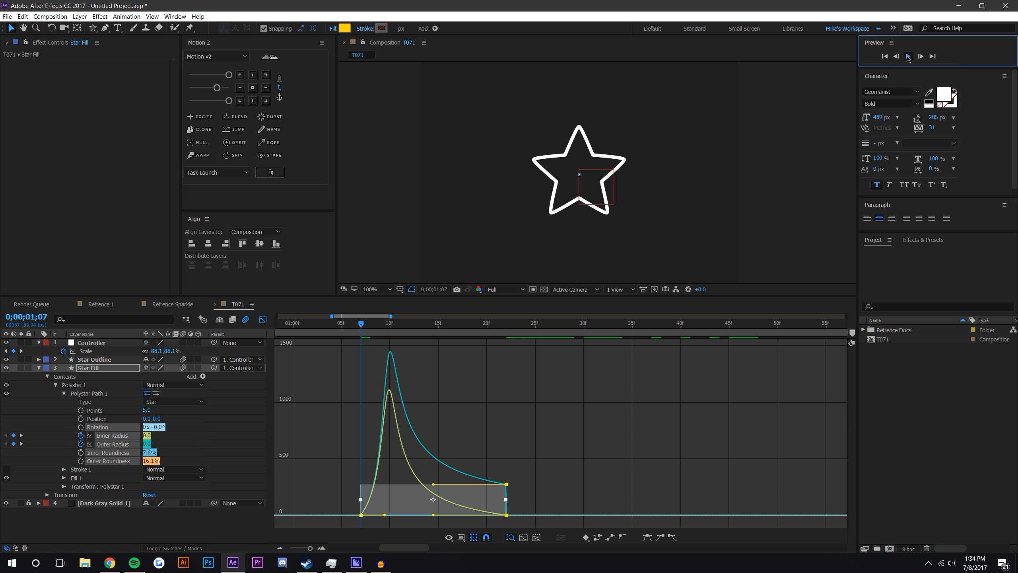
{"action": "left_click_drag", "start_coordinate": [361, 325], "coordinate": [516, 321]}
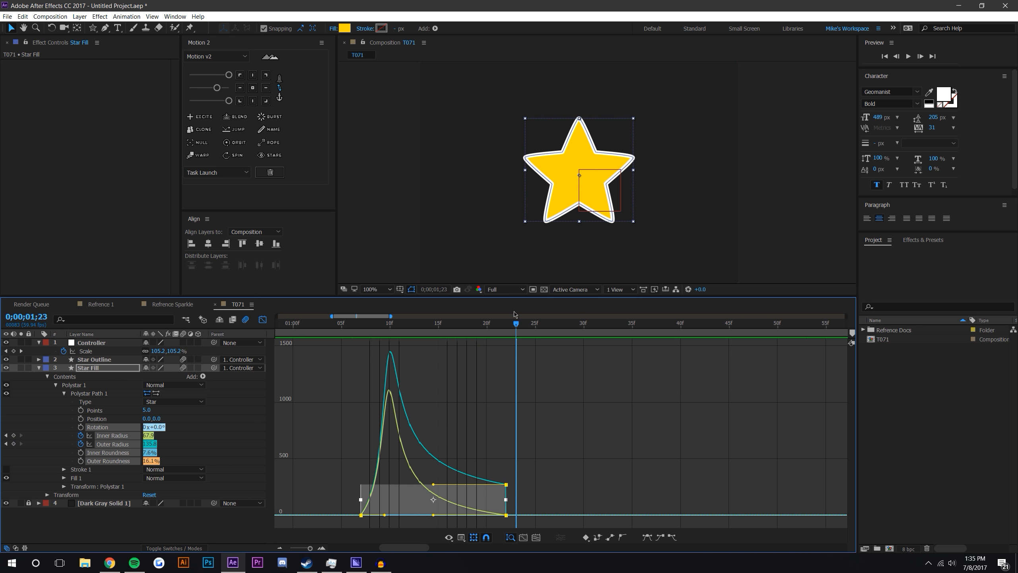
- Check the fill at 0;00;01;14, try offsetting the Outer Radius end keyframe from the Inner Radius one, and undo the retiming
{"action": "left_click", "coordinate": [263, 320]}
{"action": "left_click", "coordinate": [567, 459]}
{"action": "left_click_drag", "start_coordinate": [421, 323], "coordinate": [429, 353]}
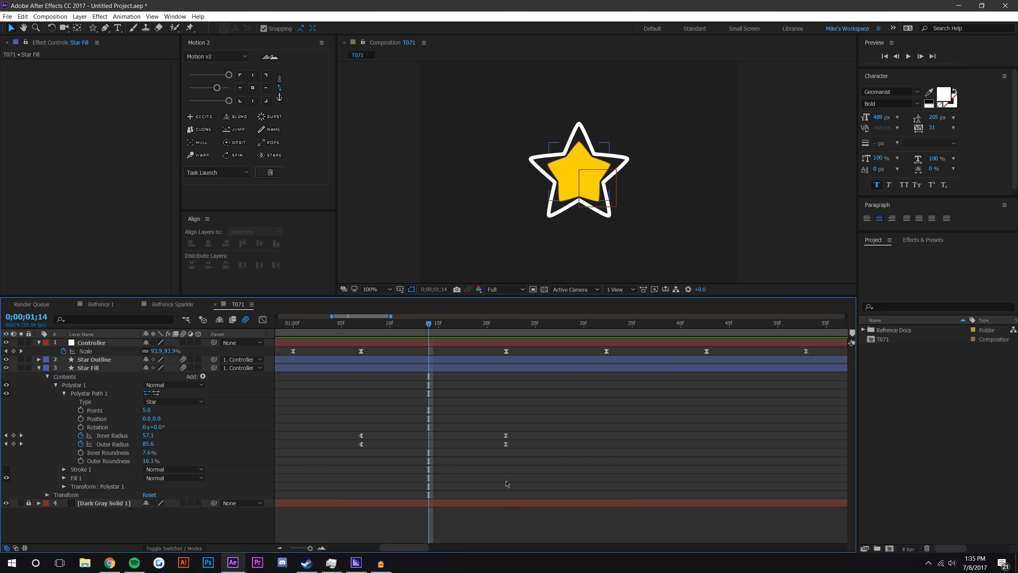
{"action": "left_click_drag", "start_coordinate": [506, 444], "coordinate": [448, 438]}
{"action": "left_click_drag", "start_coordinate": [388, 324], "coordinate": [364, 365]}
{"action": "key", "text": "ctrl+z"}
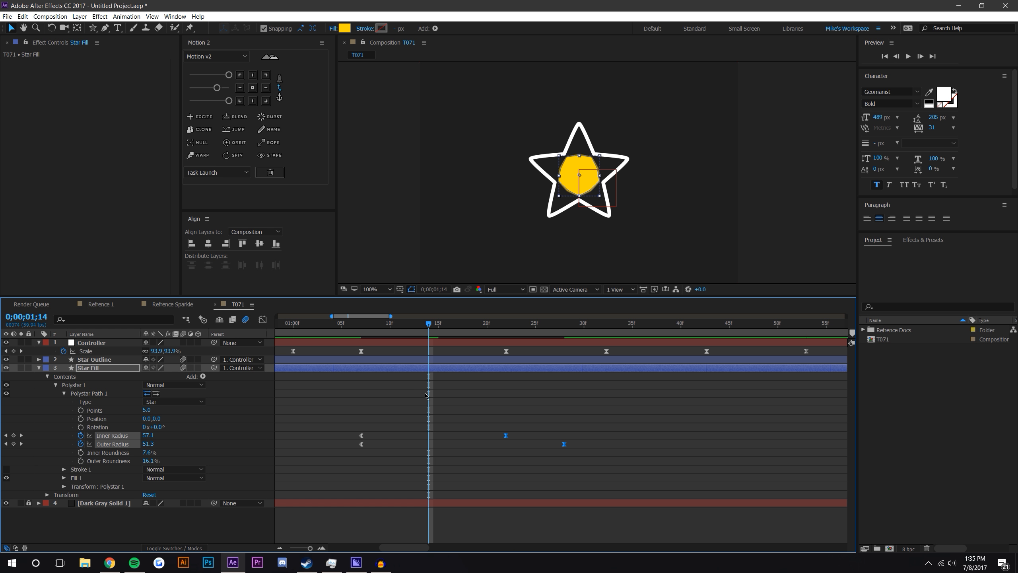
{"action": "key", "text": "ctrl+z"}
{"action": "key", "text": "ctrl+z"}
{"action": "key", "text": "ctrl+z"}
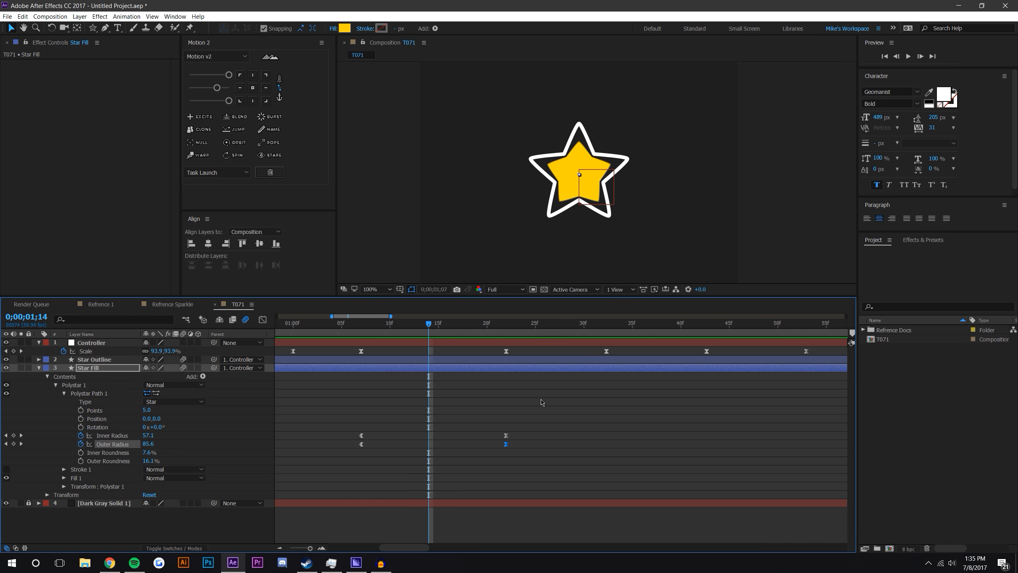
- Move the Star Fill's Inner Radius end keyframe to 0;00;01;16 and apply Easy Ease to all Inner and Outer Radius keyframes
{"action": "left_click", "coordinate": [520, 414]}
{"action": "left_click_drag", "start_coordinate": [506, 435], "coordinate": [448, 436]}
{"action": "left_click_drag", "start_coordinate": [326, 421], "coordinate": [577, 479]}
{"action": "left_click", "coordinate": [263, 320]}
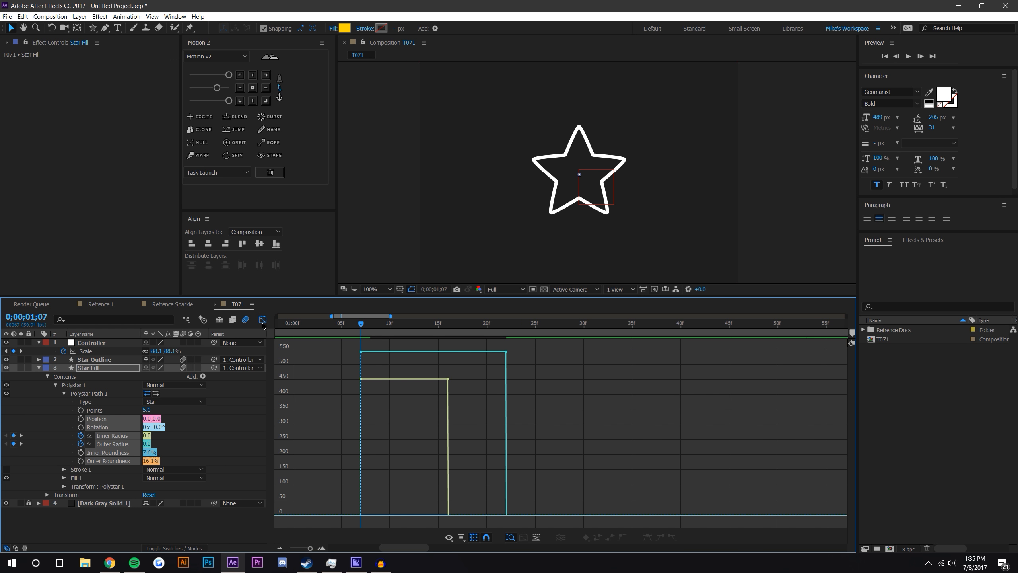
{"action": "left_click_drag", "start_coordinate": [346, 347], "coordinate": [568, 423]}
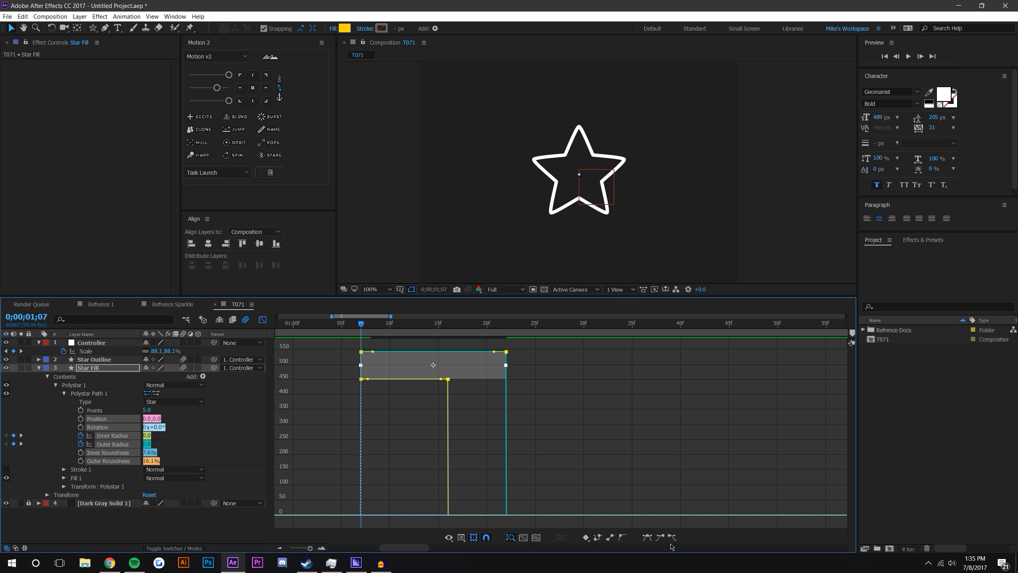
{"action": "left_click", "coordinate": [645, 538]}
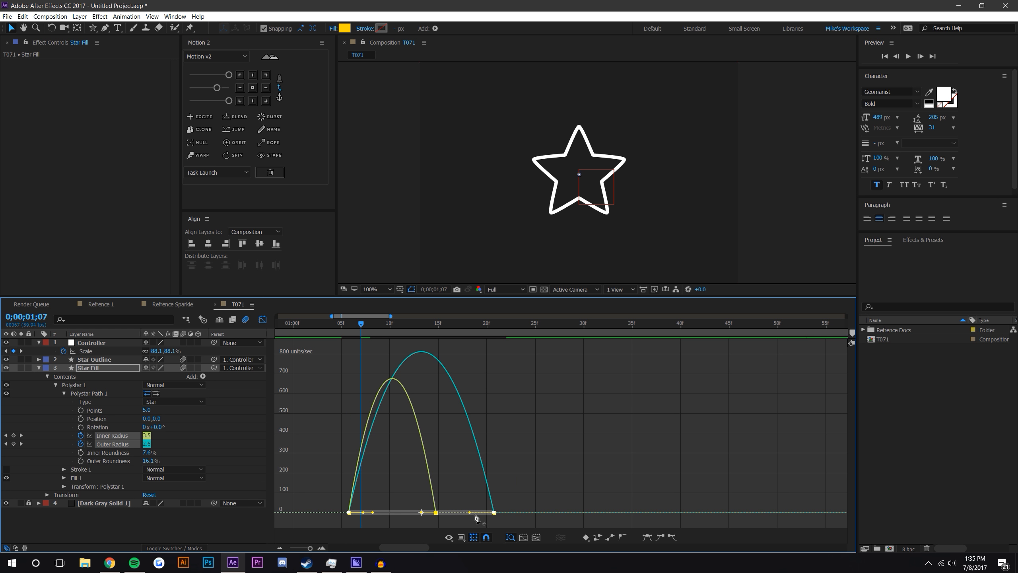
- Try lengthening the ease handles of the Star Fill's radius keyframes, preview the growth, and undo the handle changes
{"action": "left_click_drag", "start_coordinate": [481, 512], "coordinate": [467, 514]}
{"action": "left_click_drag", "start_coordinate": [462, 513], "coordinate": [457, 513]}
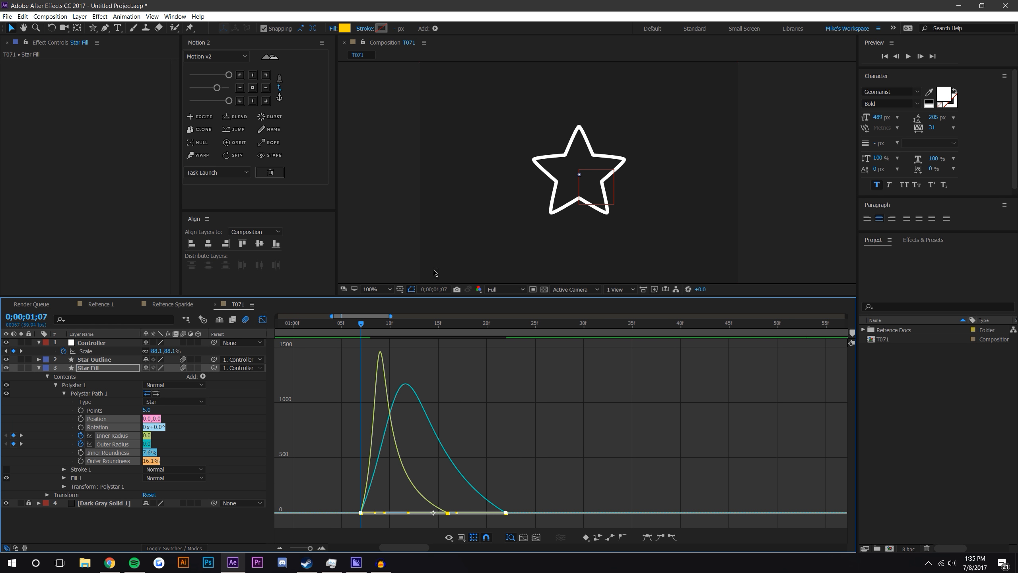
{"action": "left_click", "coordinate": [908, 56]}
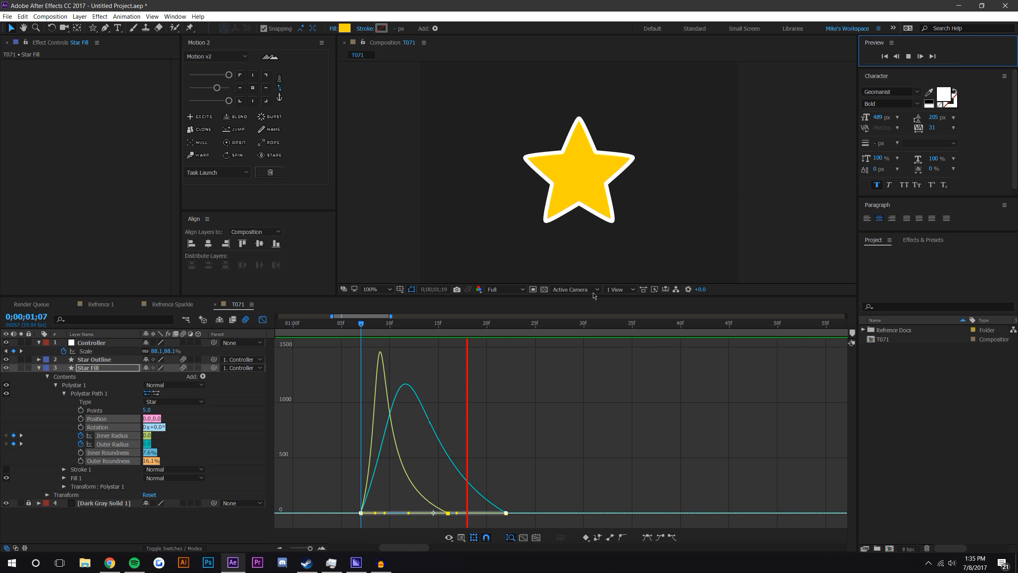
{"action": "left_click", "coordinate": [381, 324]}
{"action": "mouse_move", "coordinate": [383, 326]}
{"action": "left_mouse_down"}
{"action": "mouse_move", "coordinate": [448, 327]}
{"action": "mouse_move", "coordinate": [398, 329]}
{"action": "mouse_move", "coordinate": [386, 341]}
{"action": "left_mouse_up"}
{"action": "left_click_drag", "start_coordinate": [385, 512], "coordinate": [395, 512]}
{"action": "key", "text": "ctrl+z"}
{"action": "key", "text": "ctrl+z"}
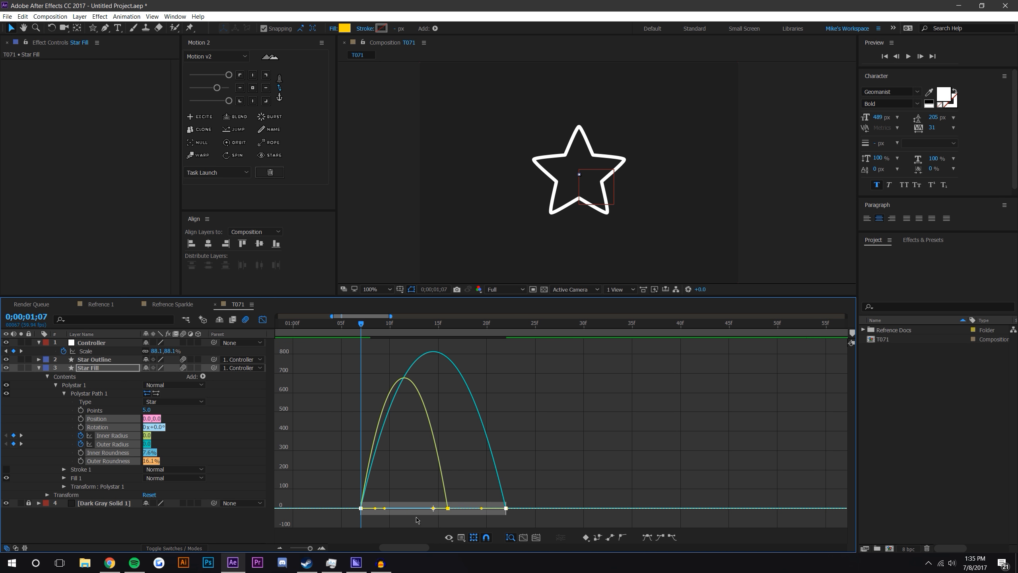
- Move the Inner Radius end keyframe to 0;00;01;20, lengthen both radii's incoming ease handles, preview the fill, and close the Graph Editor
{"action": "left_click_drag", "start_coordinate": [360, 324], "coordinate": [411, 332]}
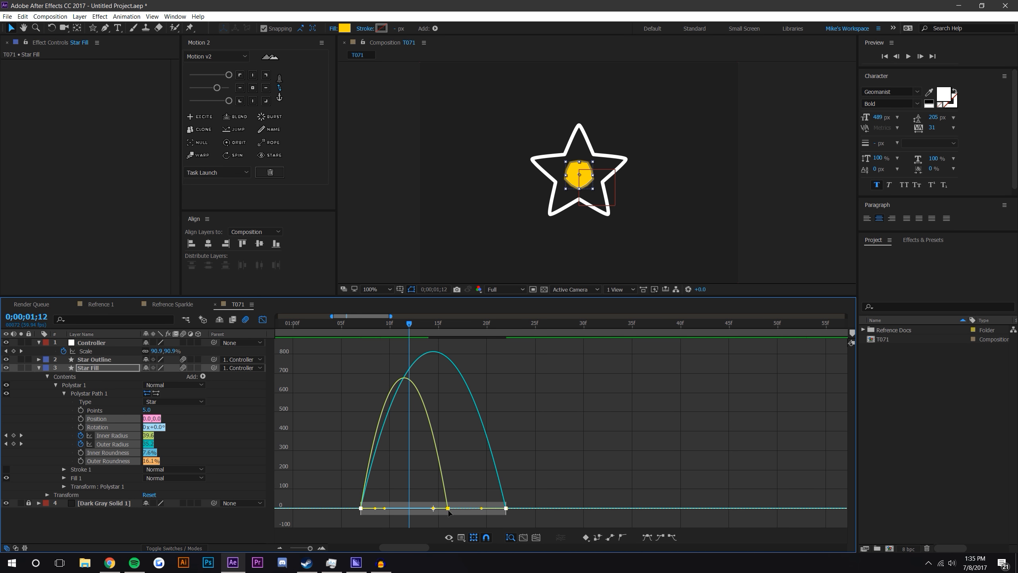
{"action": "mouse_move", "coordinate": [448, 509]}
{"action": "left_mouse_down"}
{"action": "mouse_move", "coordinate": [489, 515]}
{"action": "mouse_move", "coordinate": [429, 514]}
{"action": "left_mouse_up"}
{"action": "left_click", "coordinate": [472, 498]}
{"action": "left_click", "coordinate": [448, 514]}
{"action": "left_click", "coordinate": [505, 511], "text": "shift"}
{"action": "left_click", "coordinate": [497, 469]}
{"action": "key", "text": "space"}
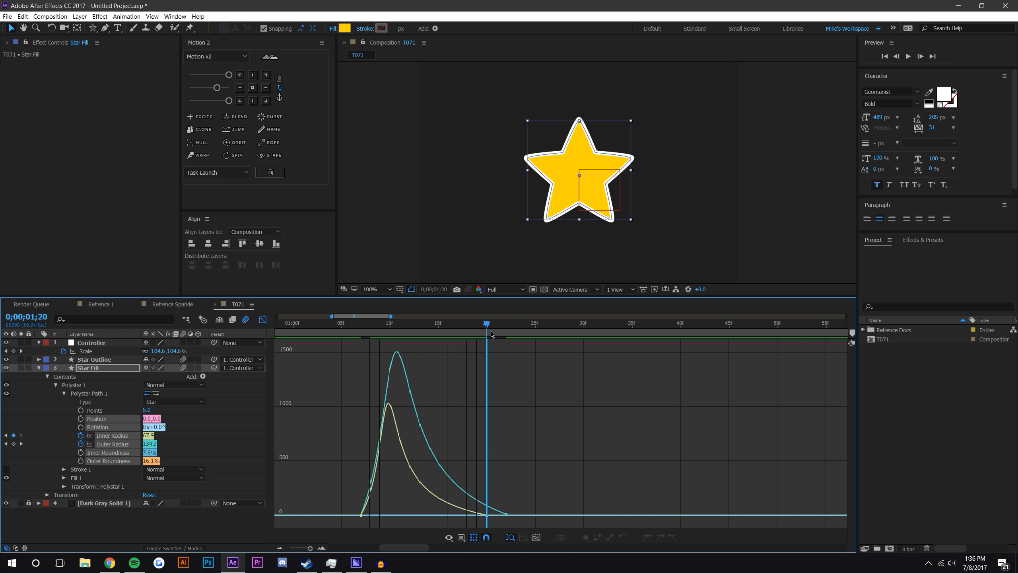
{"action": "left_click", "coordinate": [264, 320]}
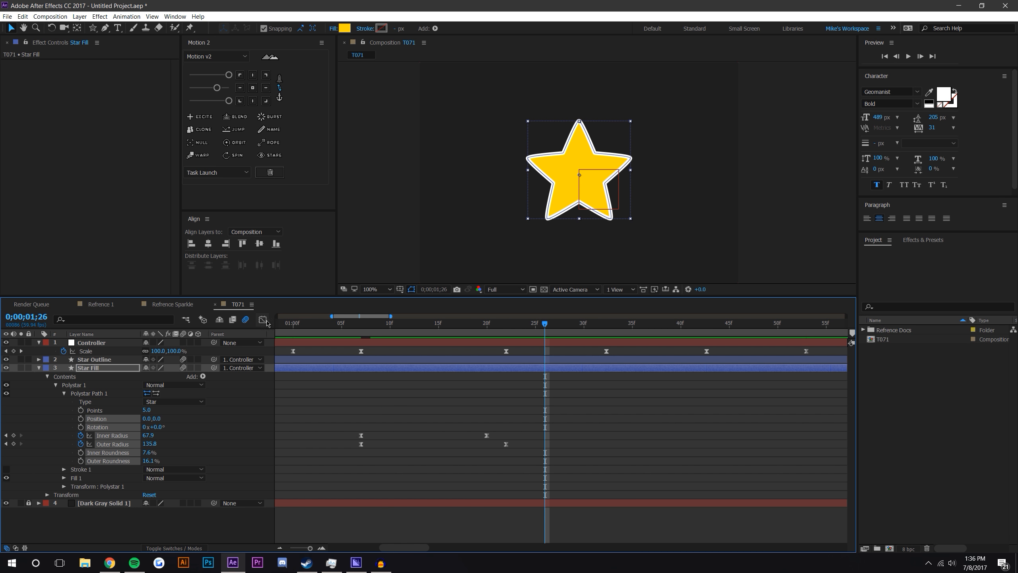
{"action": "left_click", "coordinate": [489, 542]}
{"action": "left_click", "coordinate": [279, 548]}
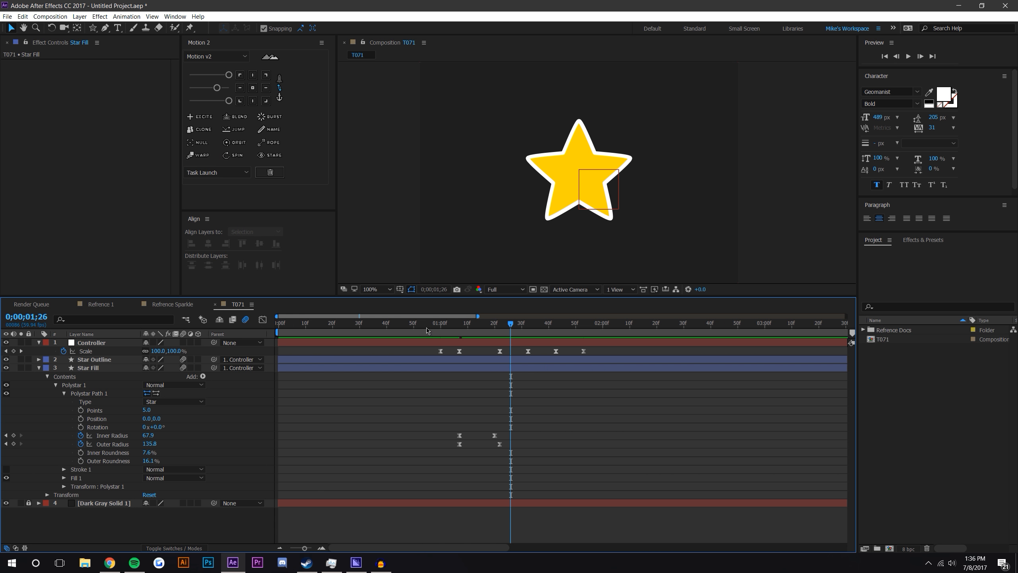
- Preview the star's fill growth and trim the end of the Star Outline layer to 0;00;01;07
{"action": "left_click", "coordinate": [436, 329]}
{"action": "key", "text": "space"}
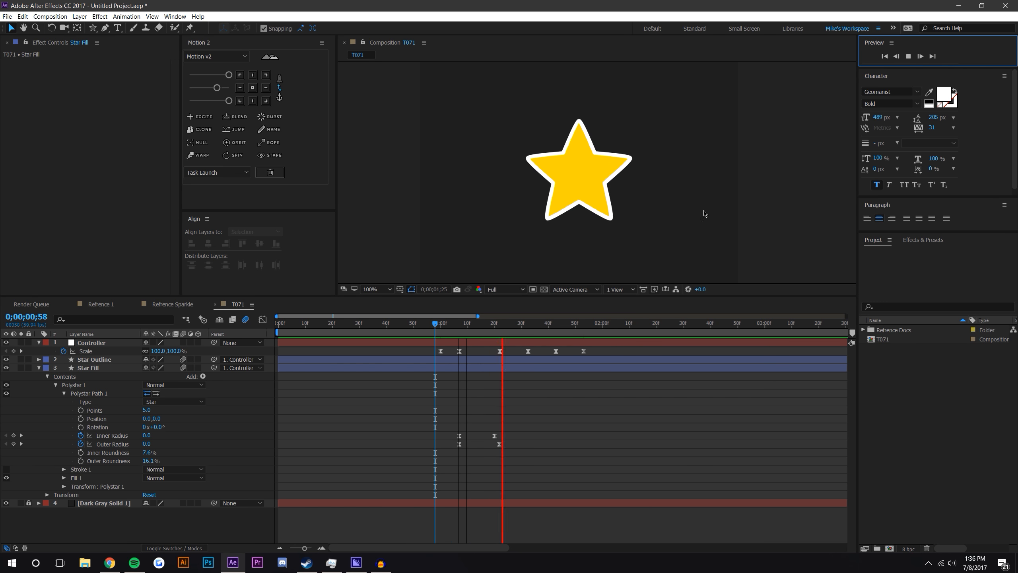
{"action": "left_click_drag", "start_coordinate": [440, 328], "coordinate": [459, 339]}
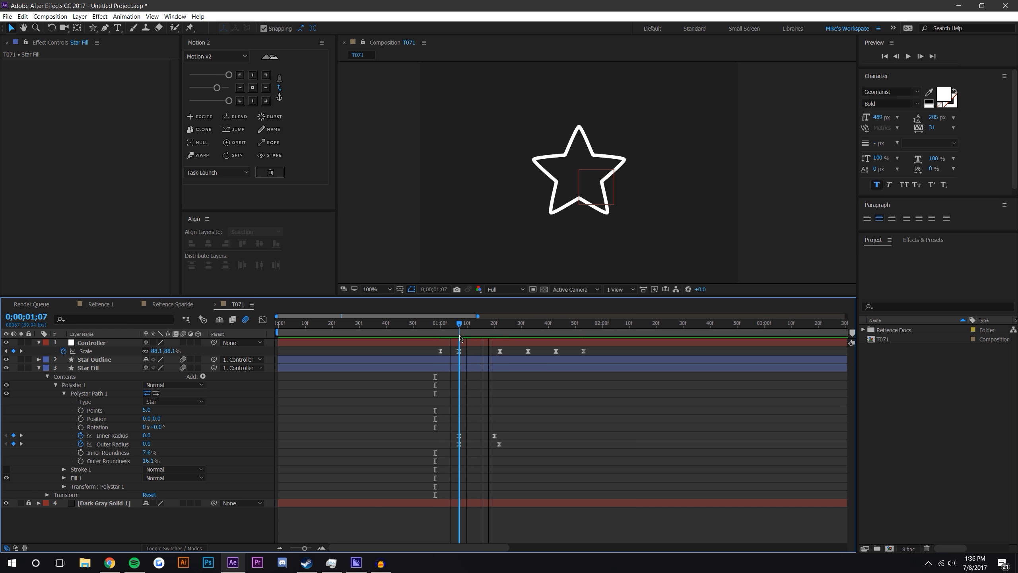
{"action": "left_click", "coordinate": [107, 361]}
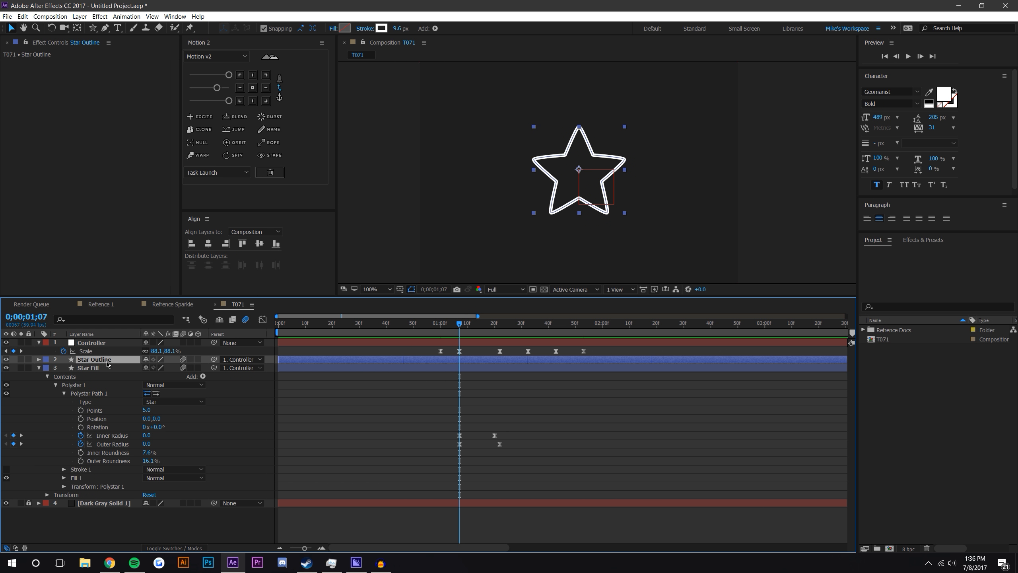
{"action": "key", "text": "alt+bracketright"}
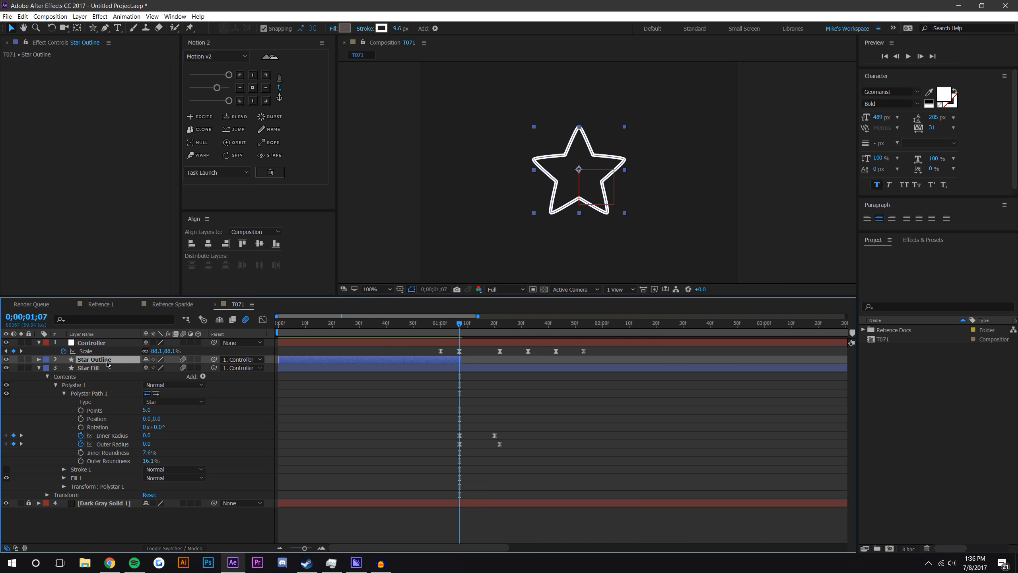
- Preview the transition from outline to fill from 0;00;00;55 and check the frame at 0;00;01;09
{"action": "left_click", "coordinate": [643, 397]}
{"action": "left_click", "coordinate": [427, 324]}
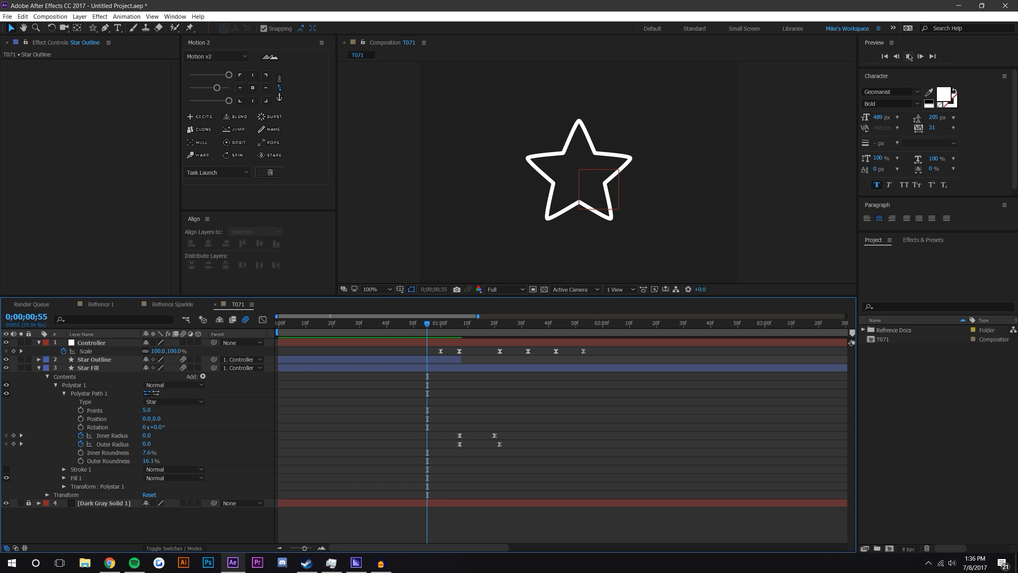
{"action": "left_click", "coordinate": [906, 57]}
{"action": "left_click_drag", "start_coordinate": [428, 323], "coordinate": [464, 323]}
- Collapse the Star Fill layer's properties and set the current time to 0;00;02;10
{"action": "left_click", "coordinate": [40, 369]}
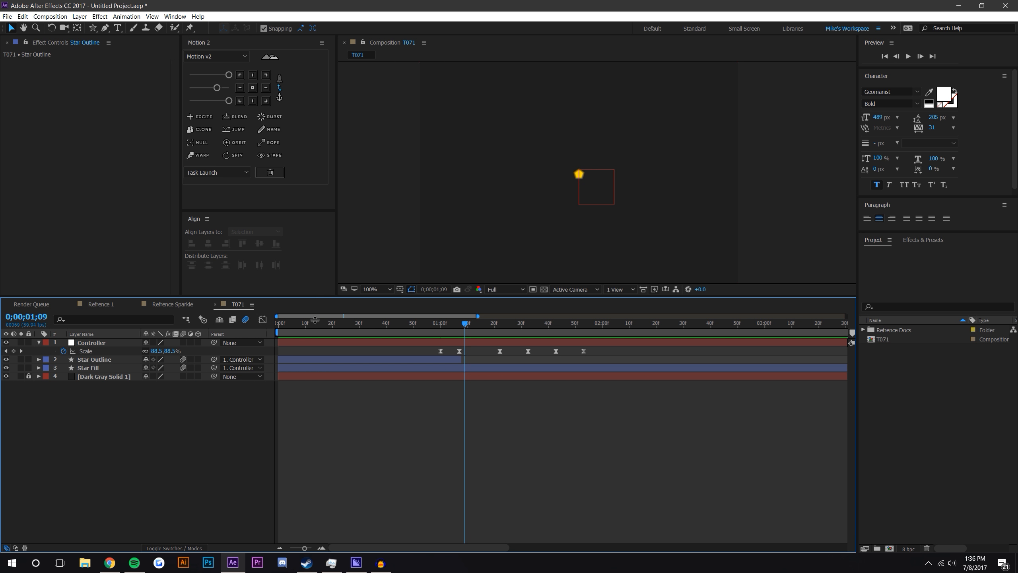
{"action": "left_click_drag", "start_coordinate": [321, 297], "coordinate": [319, 375]}
{"action": "left_click_drag", "start_coordinate": [437, 386], "coordinate": [623, 392]}
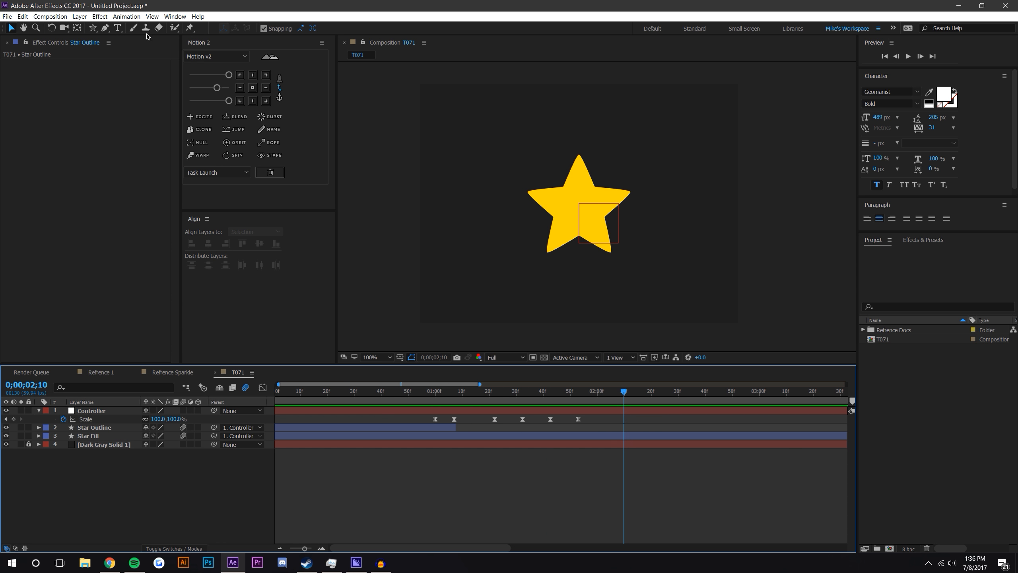
- Draw a circle around the star with the Ellipse tool on a new shape layer
{"action": "left_click_drag", "start_coordinate": [93, 27], "coordinate": [128, 50]}
{"action": "left_click_drag", "start_coordinate": [496, 153], "coordinate": [612, 264]}
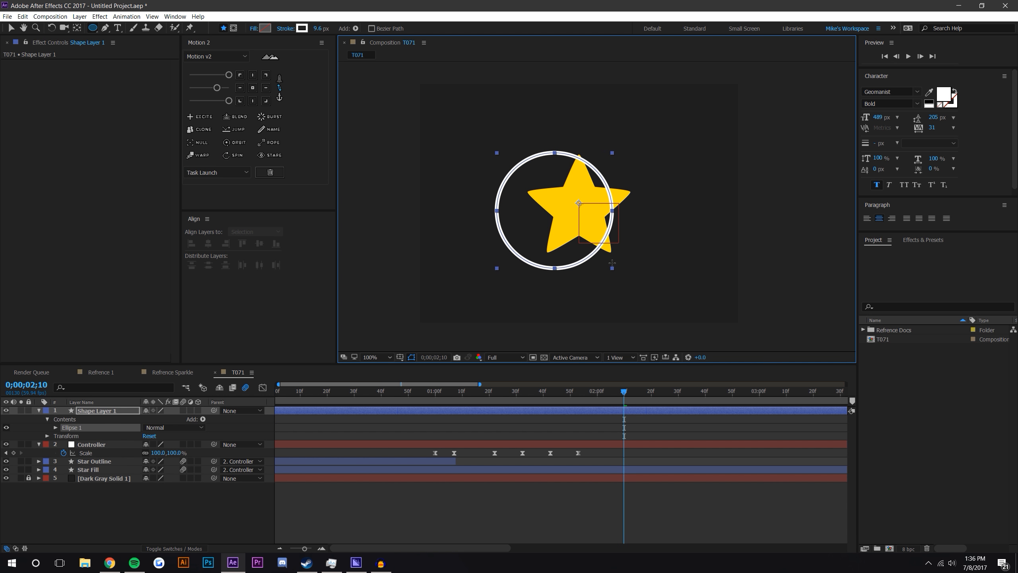
{"action": "key", "text": "ctrl+z"}
{"action": "left_click_drag", "start_coordinate": [502, 129], "coordinate": [639, 266]}
{"action": "left_click", "coordinate": [11, 27]}
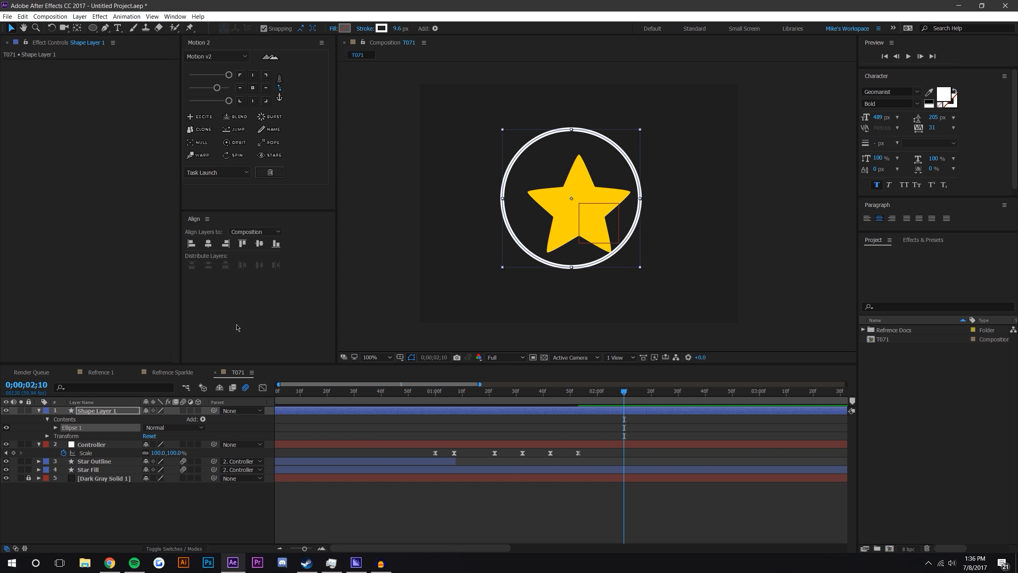
- Centre the circle layer's anchor point on the shape and align the layer to the composition's centre both vertically and horizontally
{"action": "left_click", "coordinate": [421, 502]}
{"action": "left_click", "coordinate": [100, 411]}
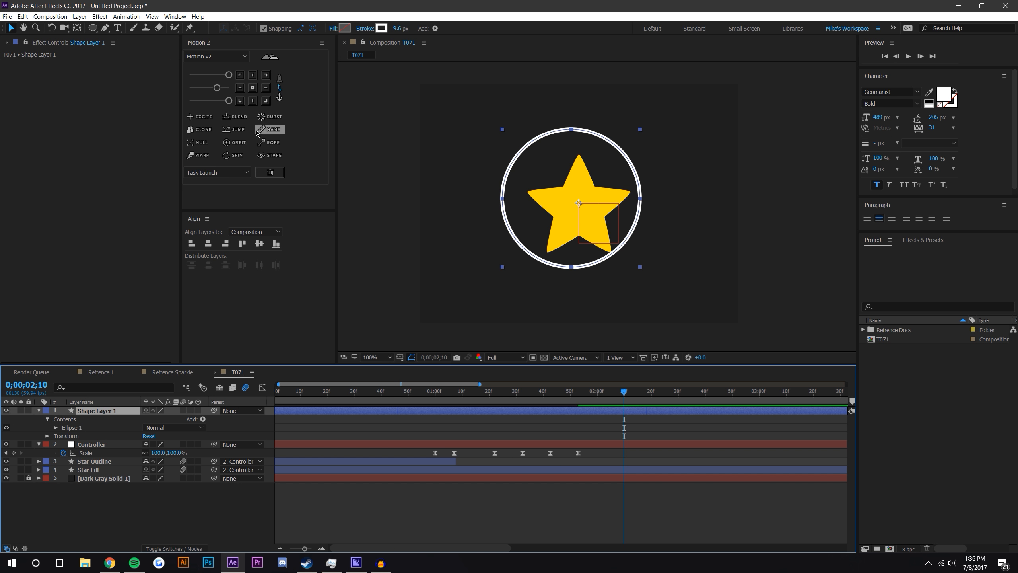
{"action": "left_click", "coordinate": [253, 87]}
{"action": "left_click", "coordinate": [259, 243]}
{"action": "left_click", "coordinate": [208, 243]}
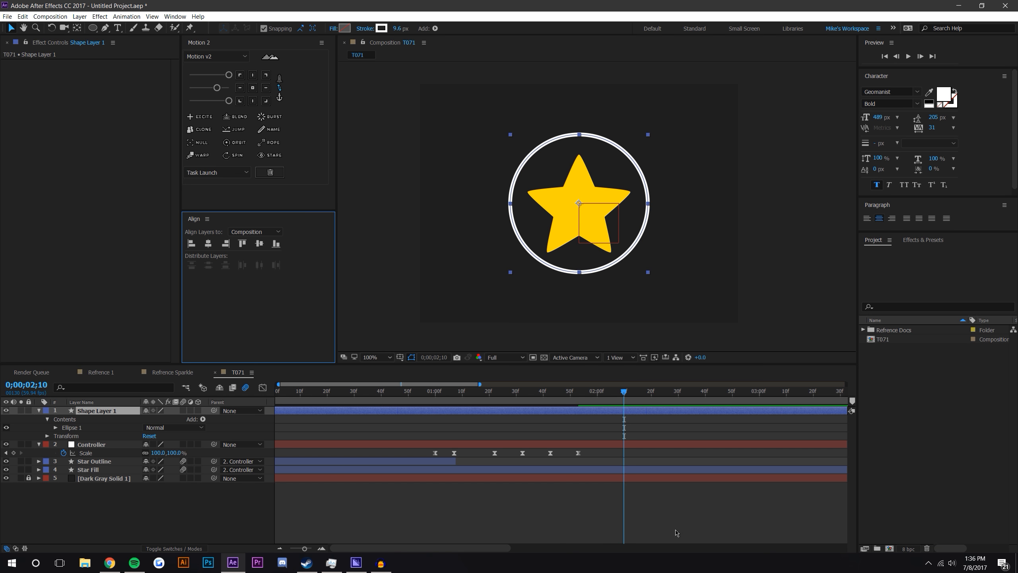
- Nudge the Controller null slightly upward to centre the star visually inside the circle
{"action": "left_click", "coordinate": [643, 508]}
{"action": "left_click", "coordinate": [640, 190]}
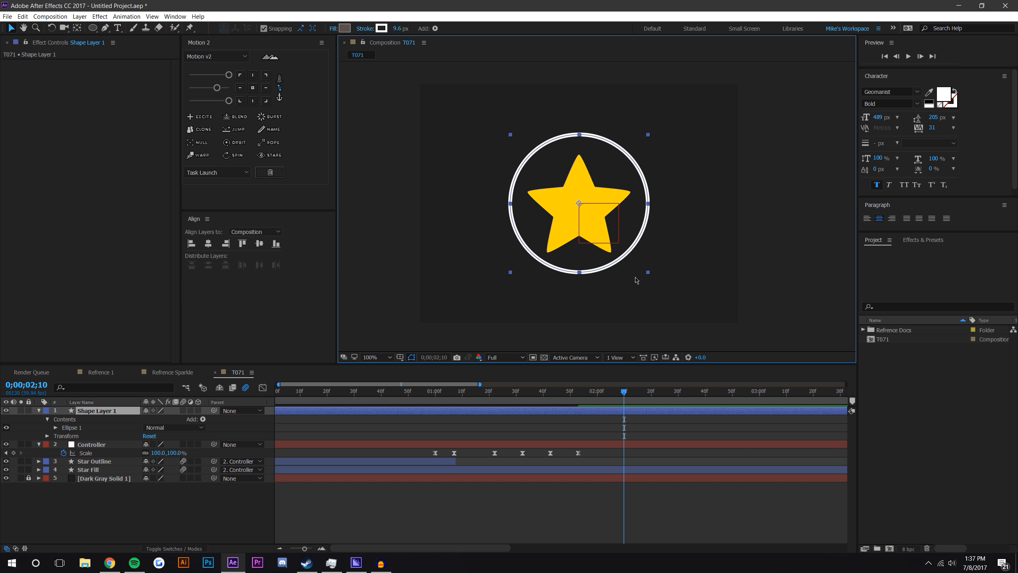
{"action": "left_click", "coordinate": [92, 444]}
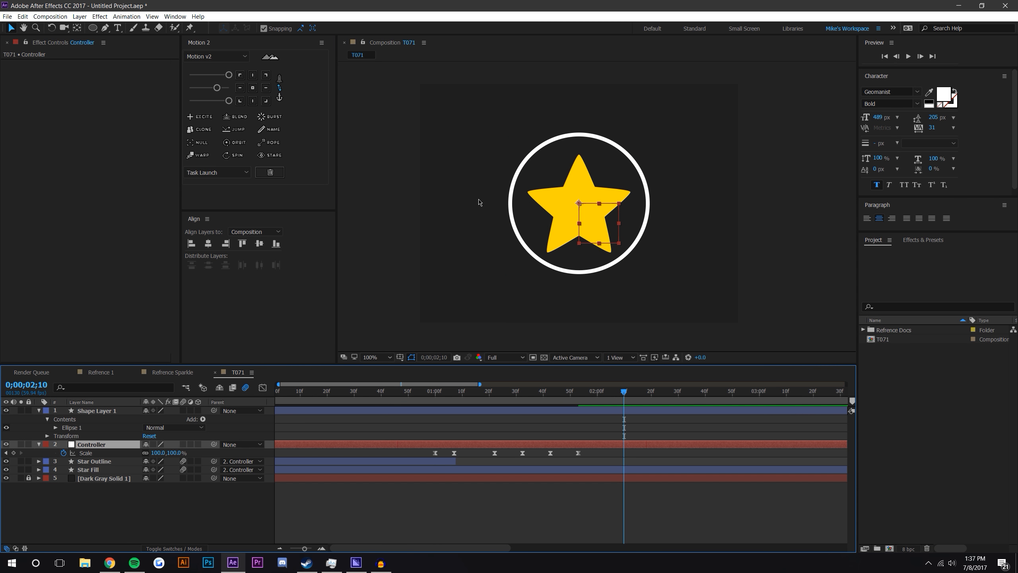
{"action": "left_click", "coordinate": [580, 203]}
{"action": "key", "text": "Up"}
{"action": "key", "text": "Up"}
{"action": "key", "text": "Up"}
{"action": "key", "text": "Up"}
{"action": "key", "text": "Up"}
{"action": "key", "text": "Up"}
{"action": "key", "text": "Up"}
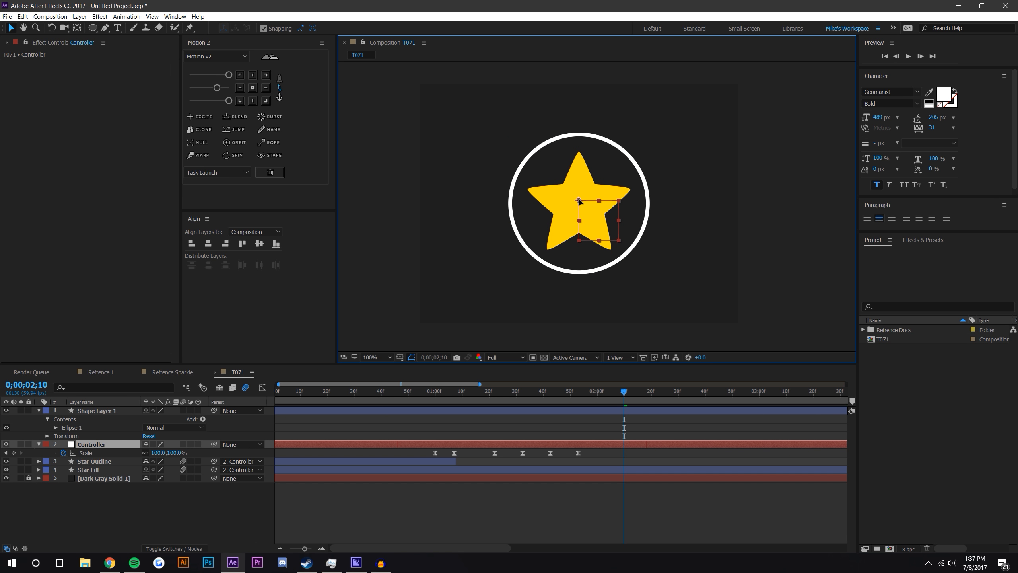
{"action": "key", "text": "p"}
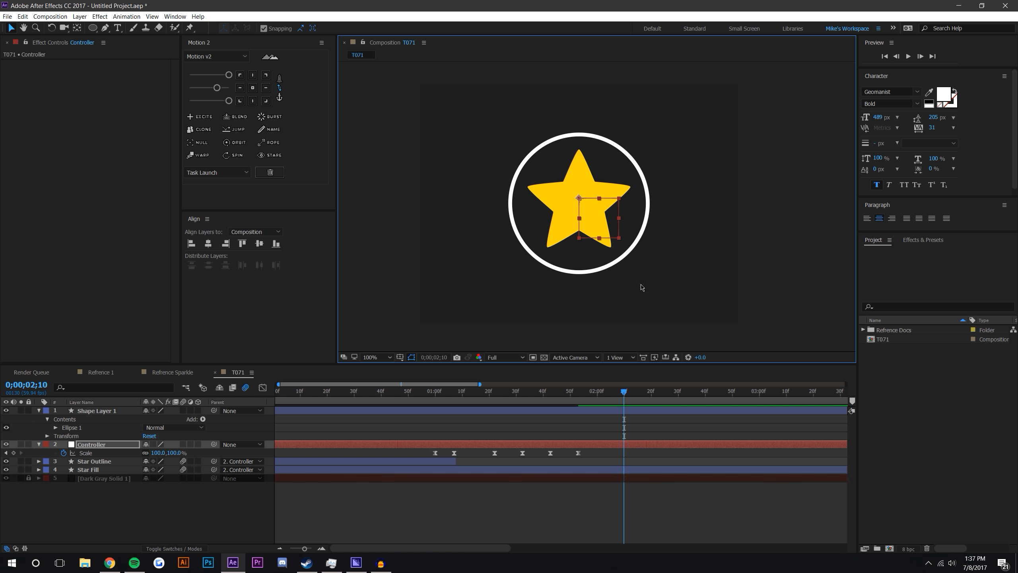
{"action": "left_click", "coordinate": [476, 194]}
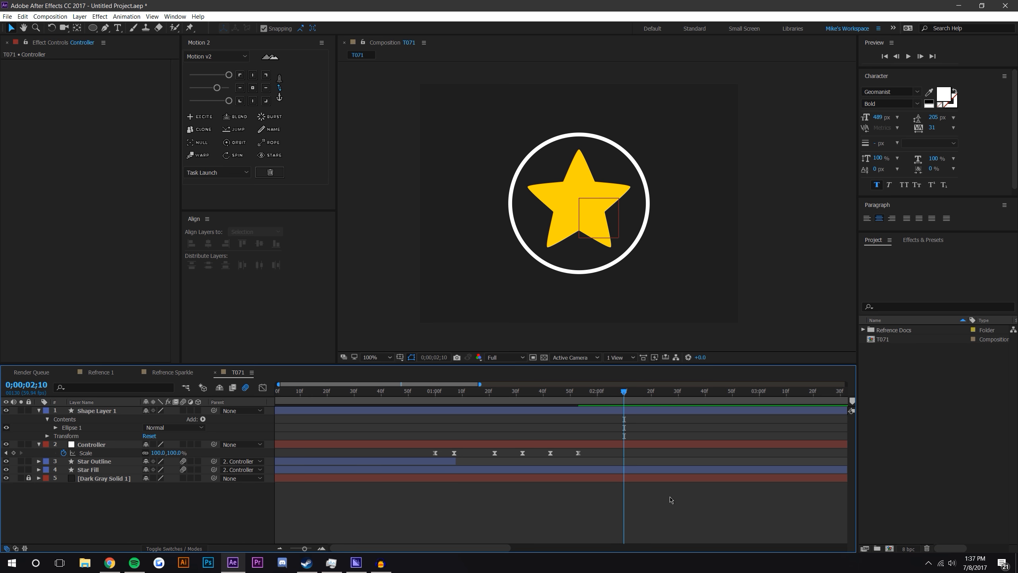
- Rename the new shape layer as Circle
{"action": "right_click", "coordinate": [112, 409]}
{"action": "left_click", "coordinate": [111, 405]}
{"action": "type", "text": "Cir"}
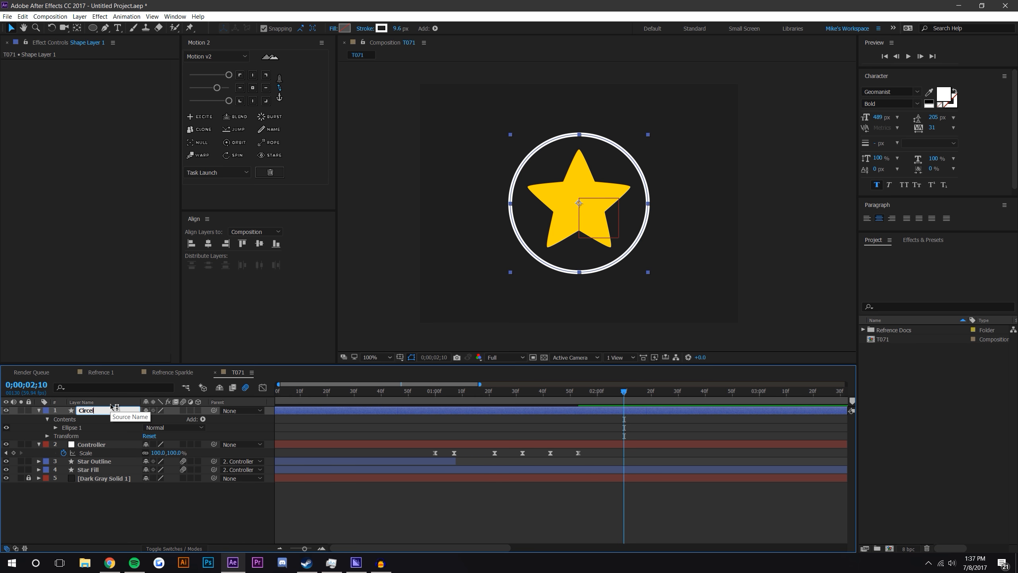
{"action": "type", "text": "cel"}
{"action": "key", "text": "Return"}
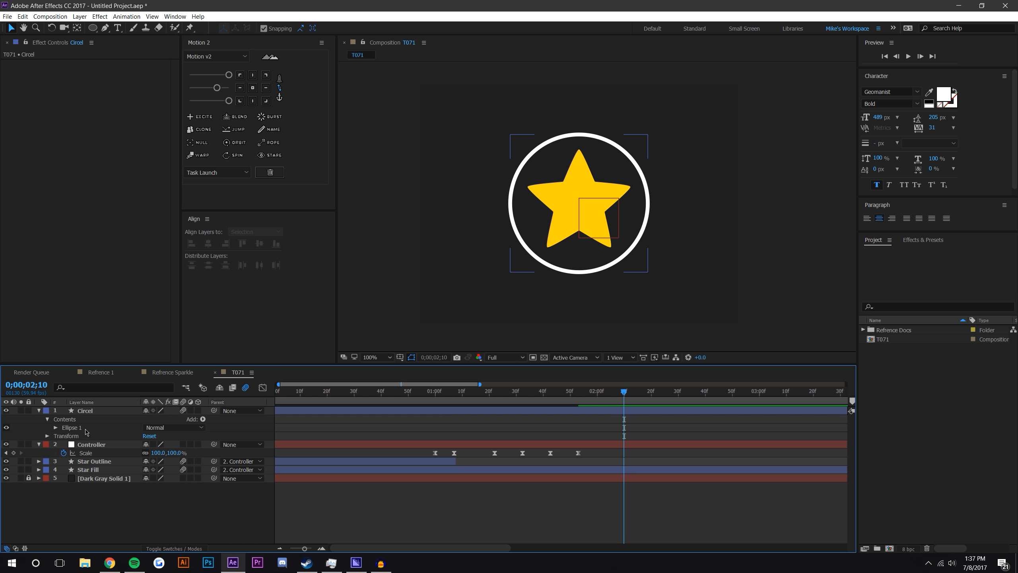
{"action": "left_click", "coordinate": [89, 413]}
{"action": "right_click", "coordinate": [98, 412]}
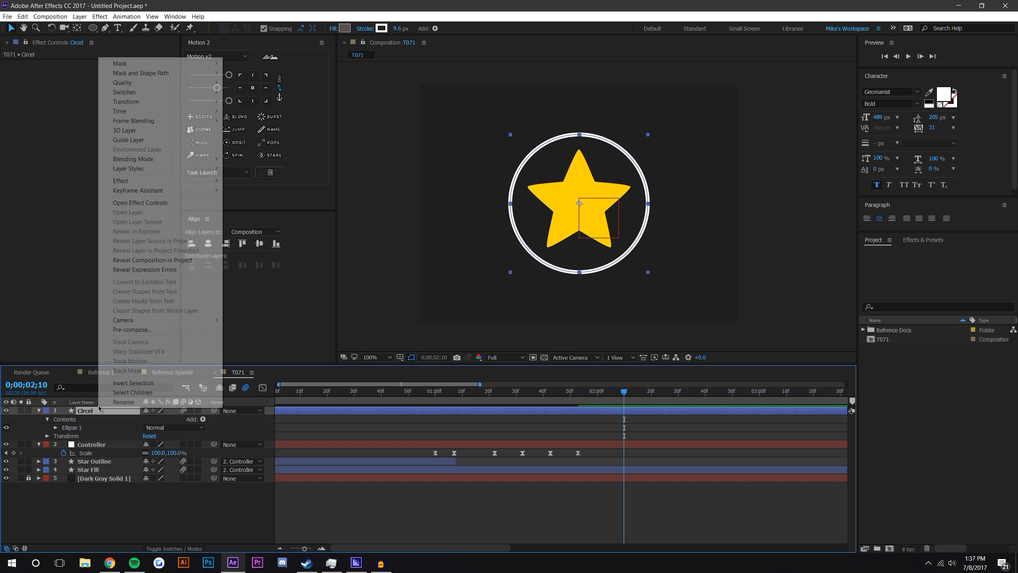
{"action": "left_click", "coordinate": [120, 392]}
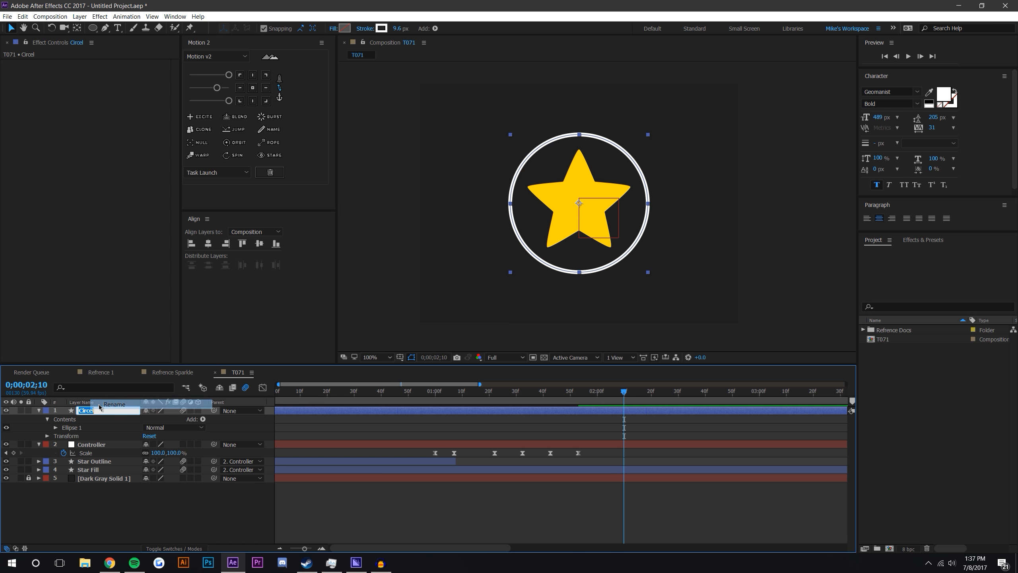
{"action": "key", "text": "Return"}
{"action": "type", "text": "Circ"}
{"action": "key", "text": "Return"}
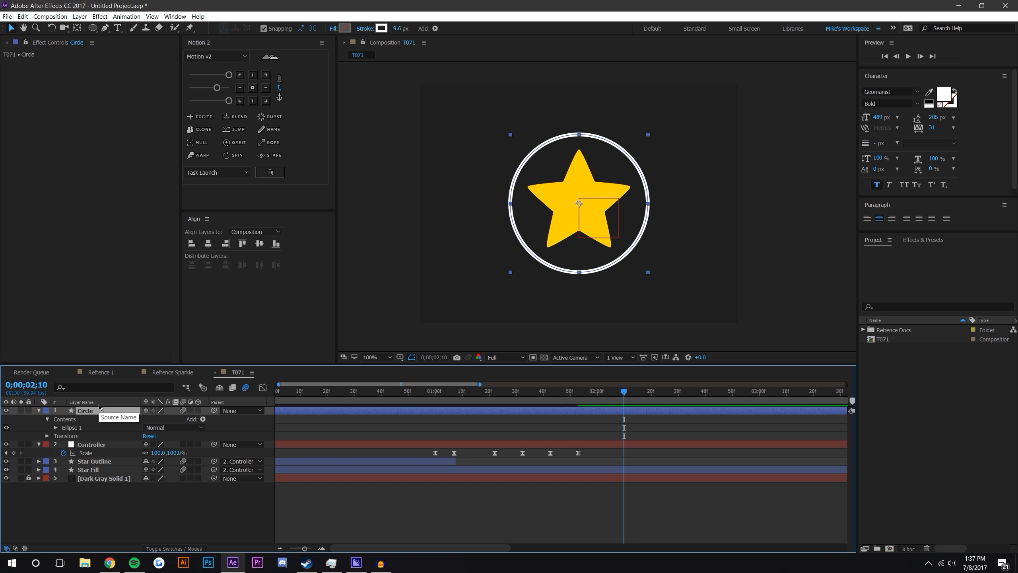
- Add a new mask to the Circle layer and set it to Inverted
{"action": "right_click", "coordinate": [88, 413]}
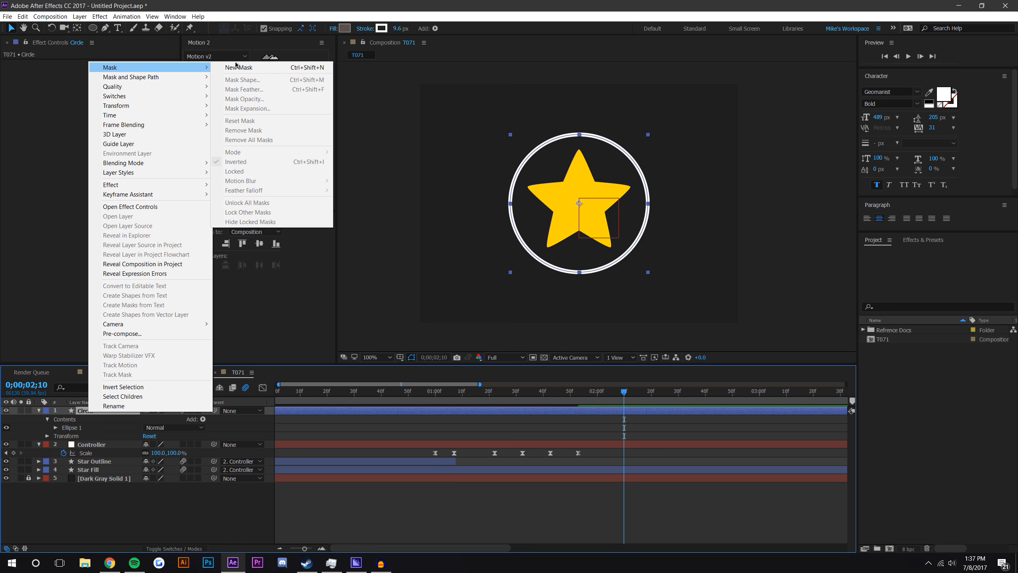
{"action": "left_click", "coordinate": [237, 68]}
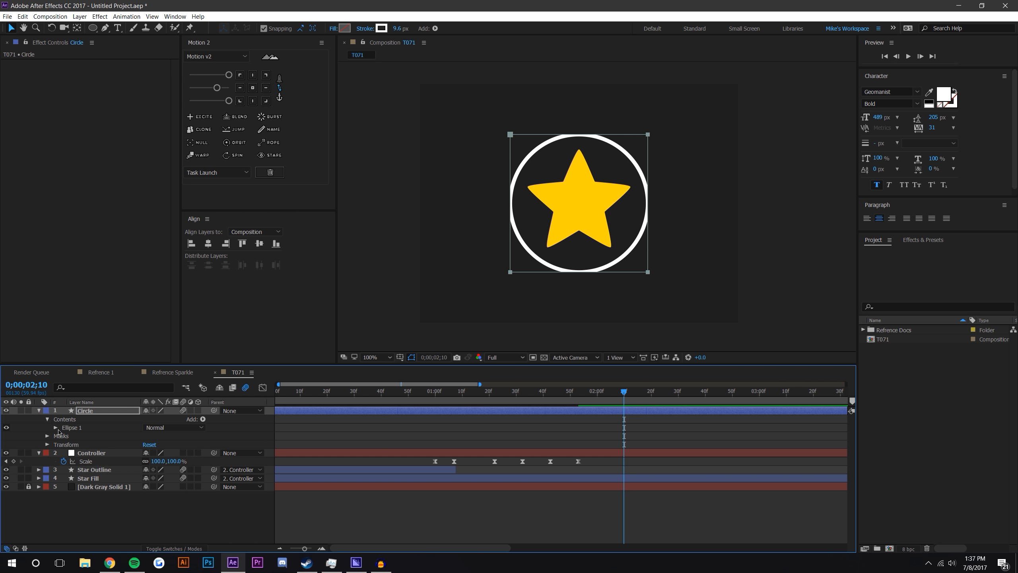
{"action": "key", "text": "m"}
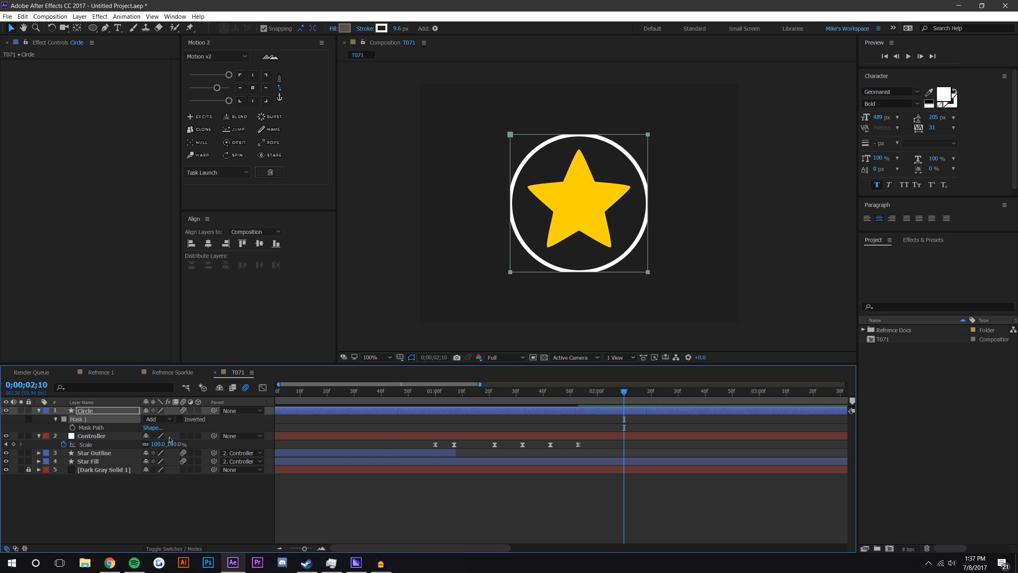
{"action": "left_click", "coordinate": [180, 419]}
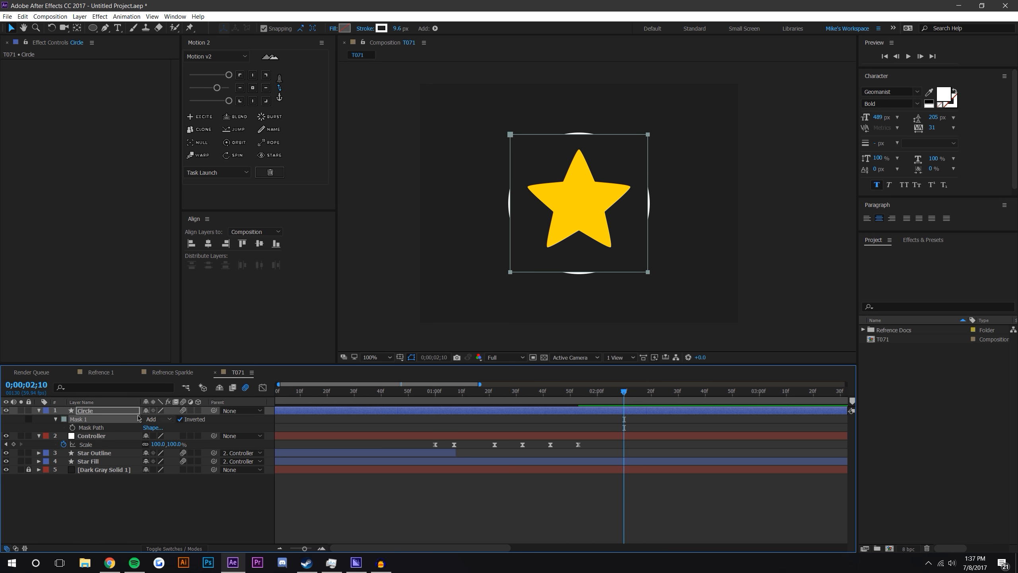
- Reset the shape of the Circle layer's mask to an Ellipse, keeping its bounding box
{"action": "left_click", "coordinate": [152, 427]}
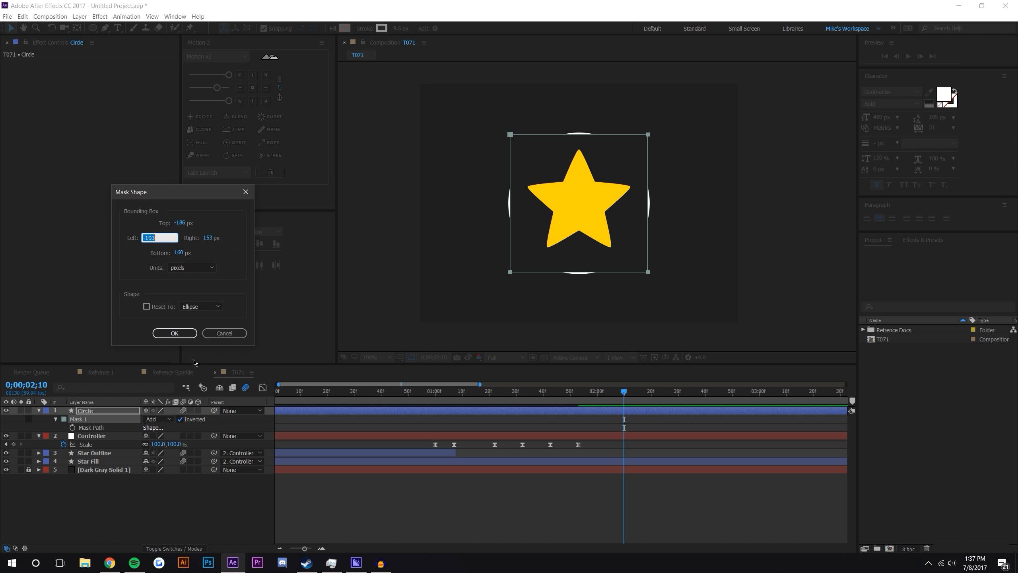
{"action": "left_click", "coordinate": [196, 306]}
{"action": "left_click", "coordinate": [205, 316]}
{"action": "left_click", "coordinate": [201, 305]}
{"action": "left_click", "coordinate": [200, 325]}
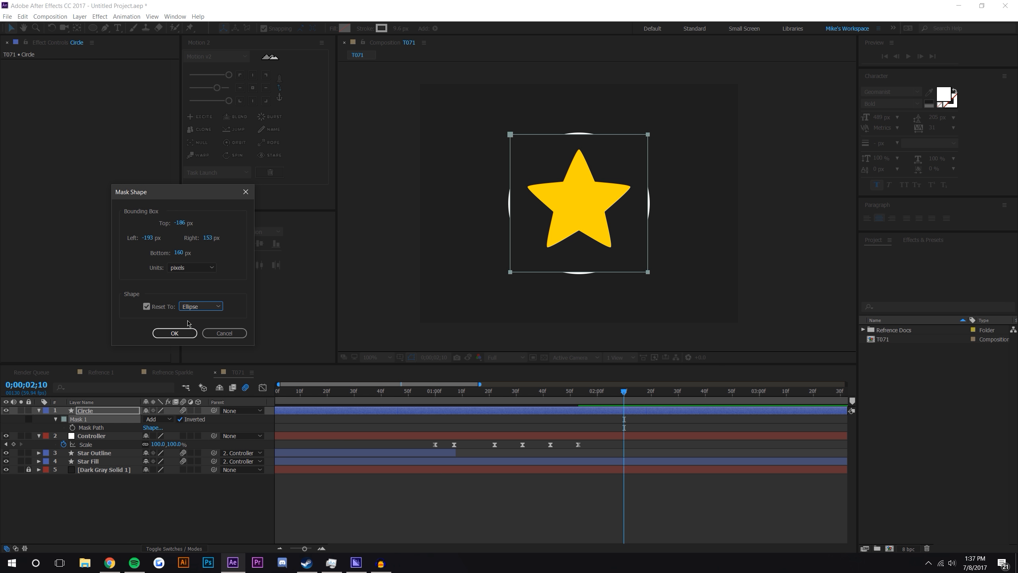
{"action": "left_click", "coordinate": [175, 333]}
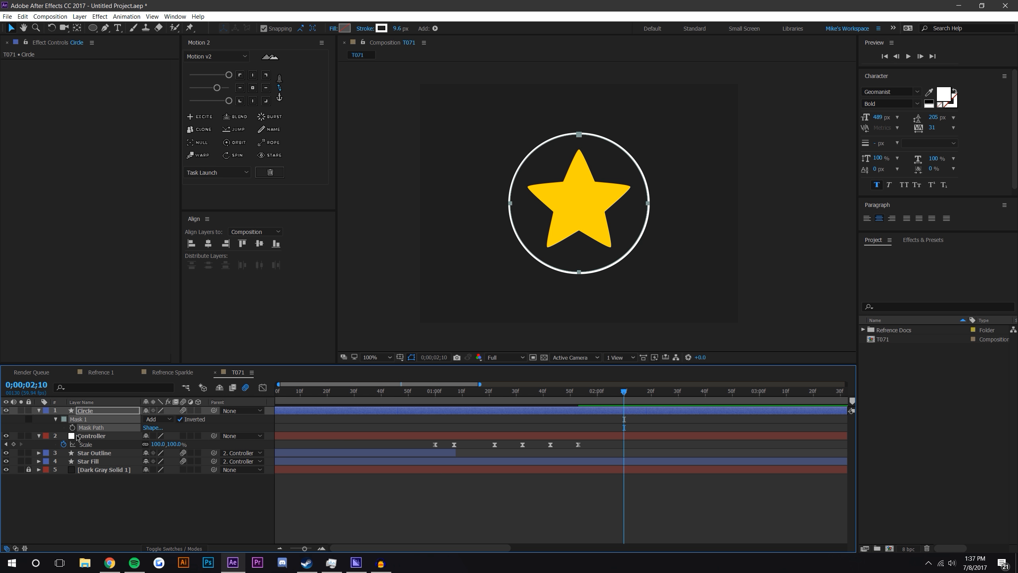
- Set the Mask Expansion of the Circle layer's mask to -120 pixels
{"action": "left_click", "coordinate": [56, 419]}
{"action": "left_click", "coordinate": [56, 419]}
{"action": "mouse_move", "coordinate": [147, 452]}
{"action": "left_mouse_down"}
{"action": "mouse_move", "coordinate": [176, 451]}
{"action": "mouse_move", "coordinate": [158, 453]}
{"action": "left_mouse_up"}
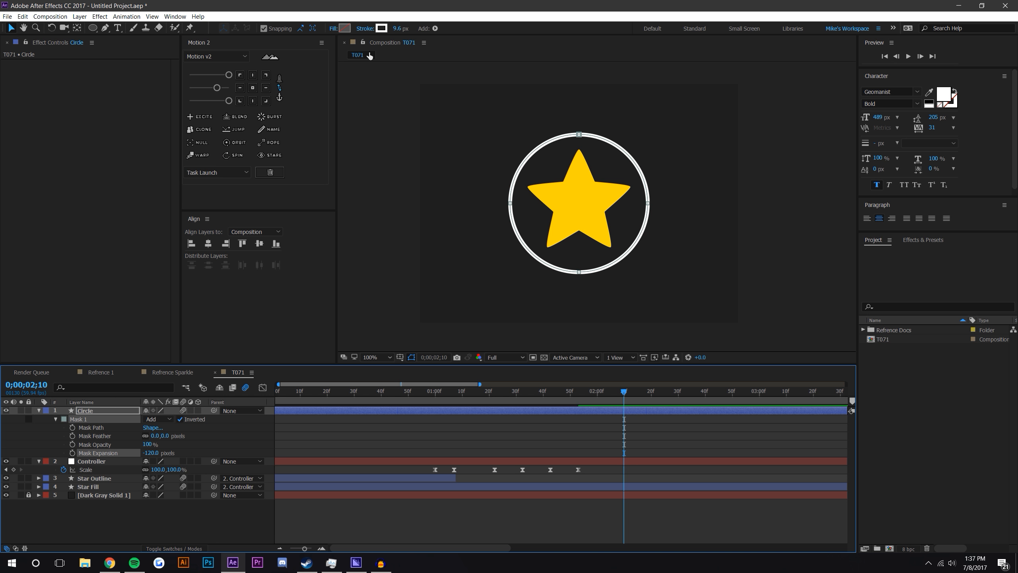
- Set the circle's stroke to None and give it a solid yellow fill
{"action": "left_click", "coordinate": [365, 28]}
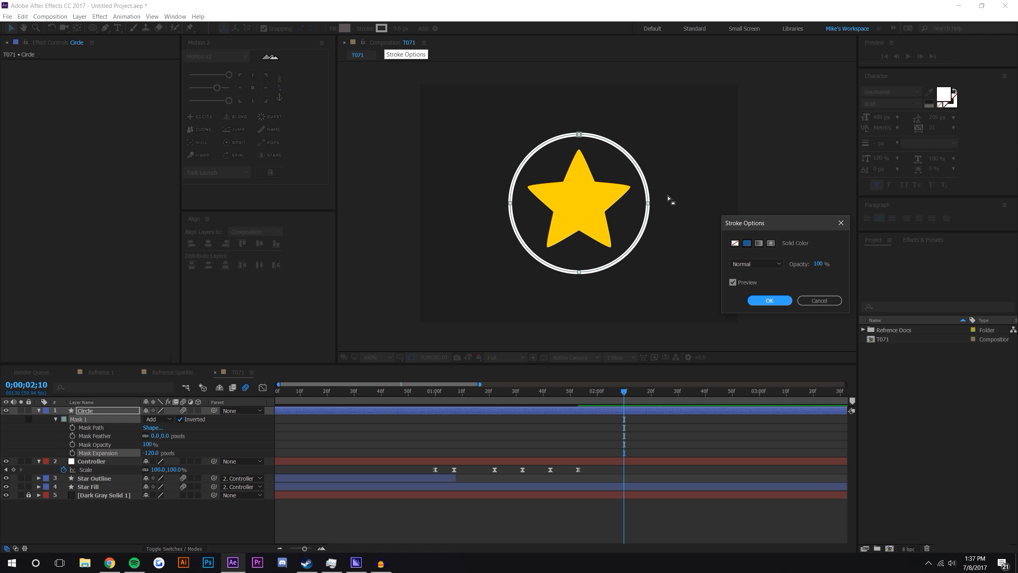
{"action": "left_click", "coordinate": [735, 243]}
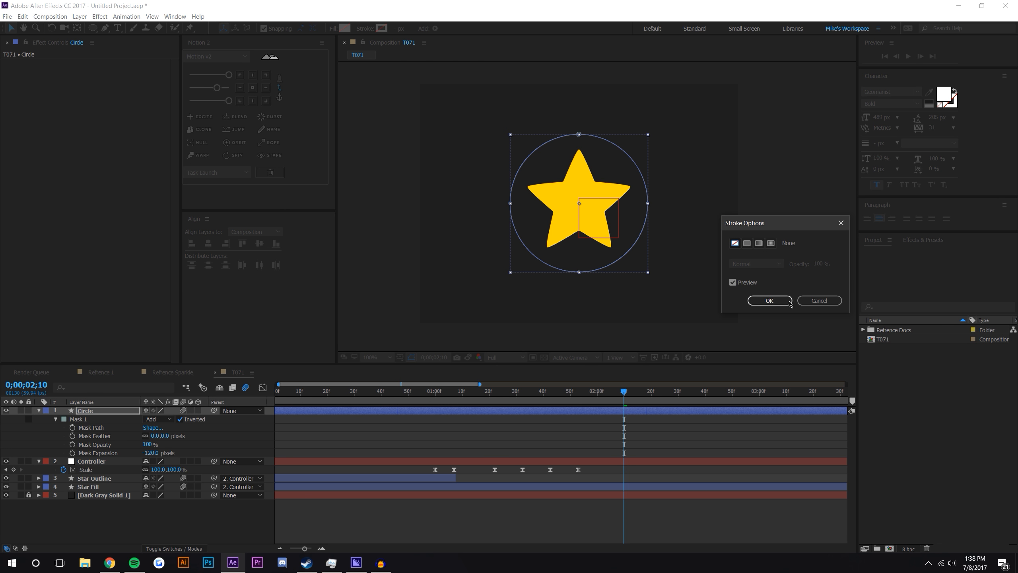
{"action": "left_click", "coordinate": [769, 300]}
{"action": "left_click", "coordinate": [333, 28]}
{"action": "left_click", "coordinate": [746, 246]}
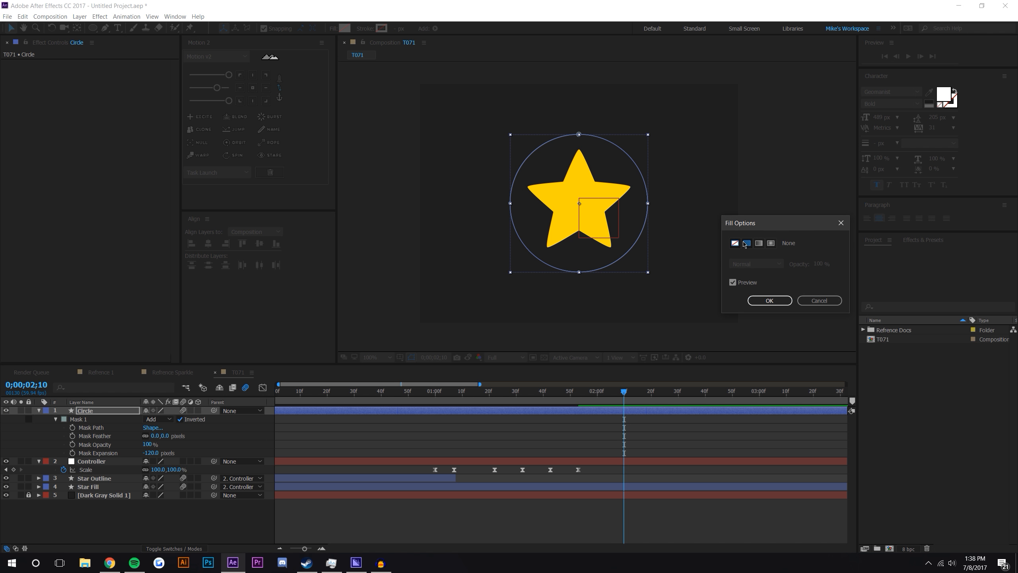
{"action": "left_click", "coordinate": [769, 301]}
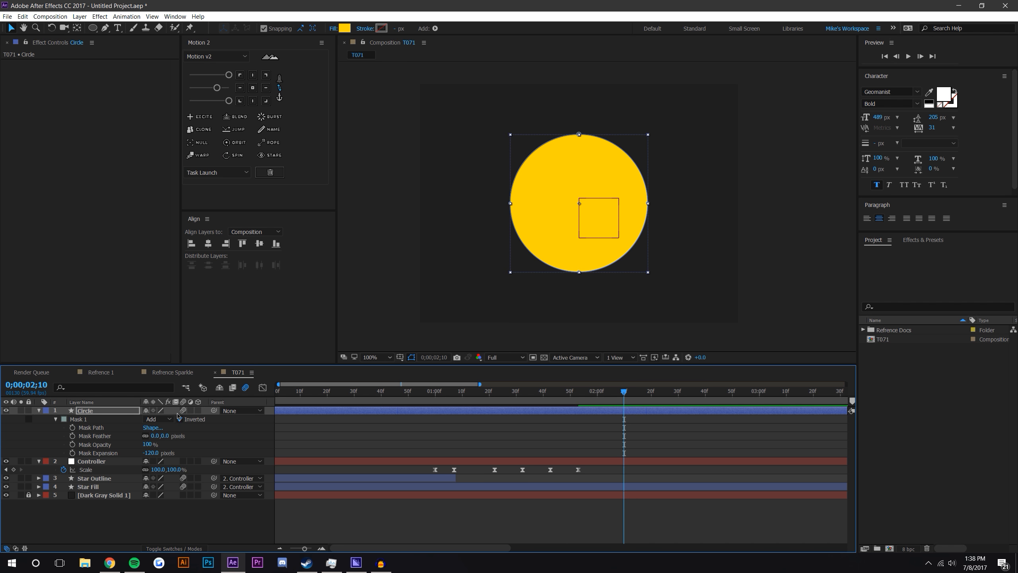
- Lower the Circle layer's opacity to 79%
{"action": "key", "text": "t"}
{"action": "left_click_drag", "start_coordinate": [147, 419], "coordinate": [140, 418]}
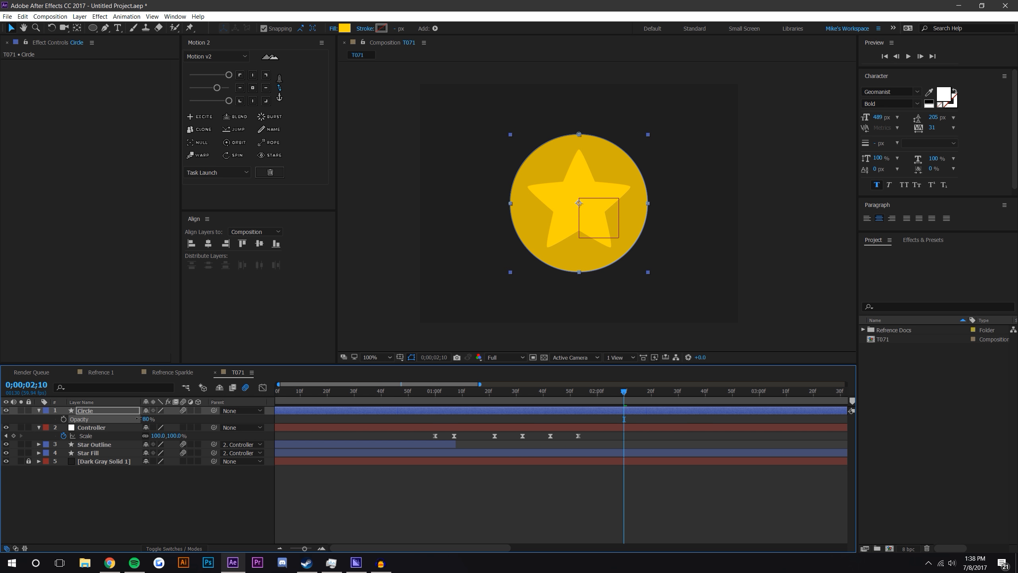
{"action": "left_click", "coordinate": [87, 413]}
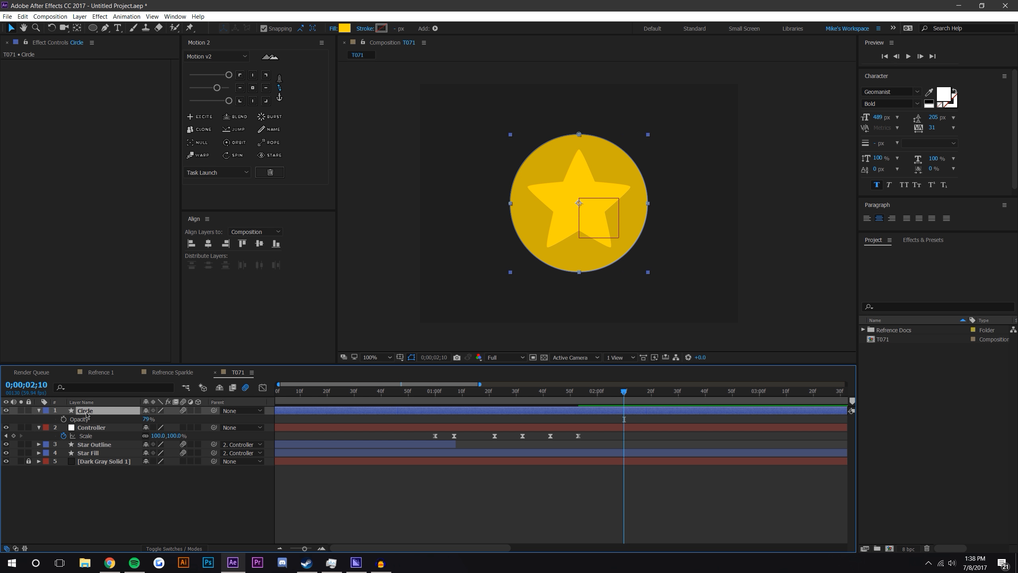
- Set the Mask Expansion of the Circle layer's mask to -189 pixels
{"action": "key", "text": "m"}
{"action": "left_click", "coordinate": [56, 419]}
{"action": "left_click_drag", "start_coordinate": [152, 452], "coordinate": [128, 461]}
- Add starting keyframes for the Circle layer's Mask Expansion and Scale at 0;00;01;08 and show only its animated properties
{"action": "mouse_move", "coordinate": [460, 391]}
{"action": "left_mouse_down"}
{"action": "mouse_move", "coordinate": [476, 395]}
{"action": "mouse_move", "coordinate": [457, 406]}
{"action": "left_mouse_up"}
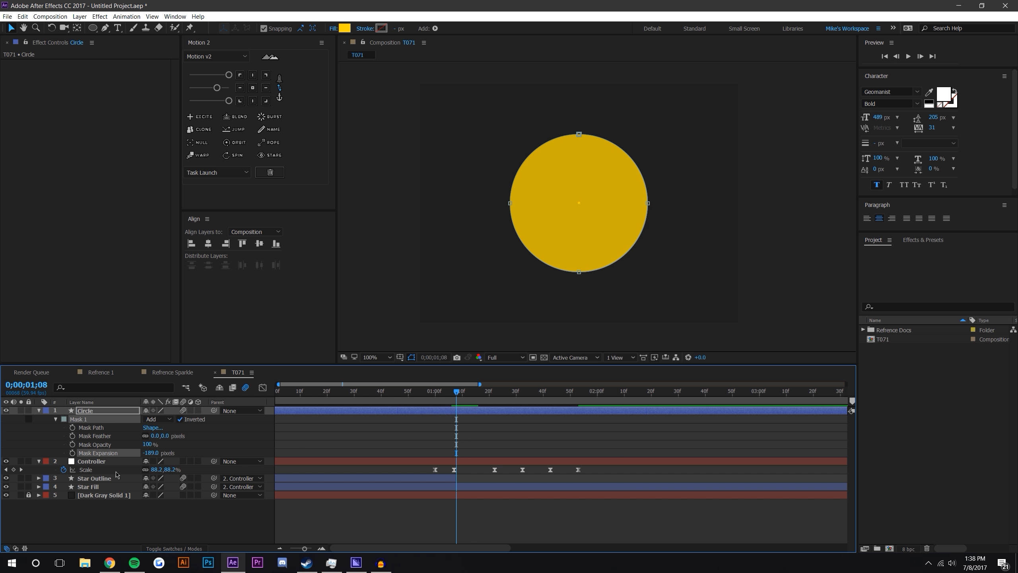
{"action": "left_click", "coordinate": [72, 453]}
{"action": "key", "text": "s"}
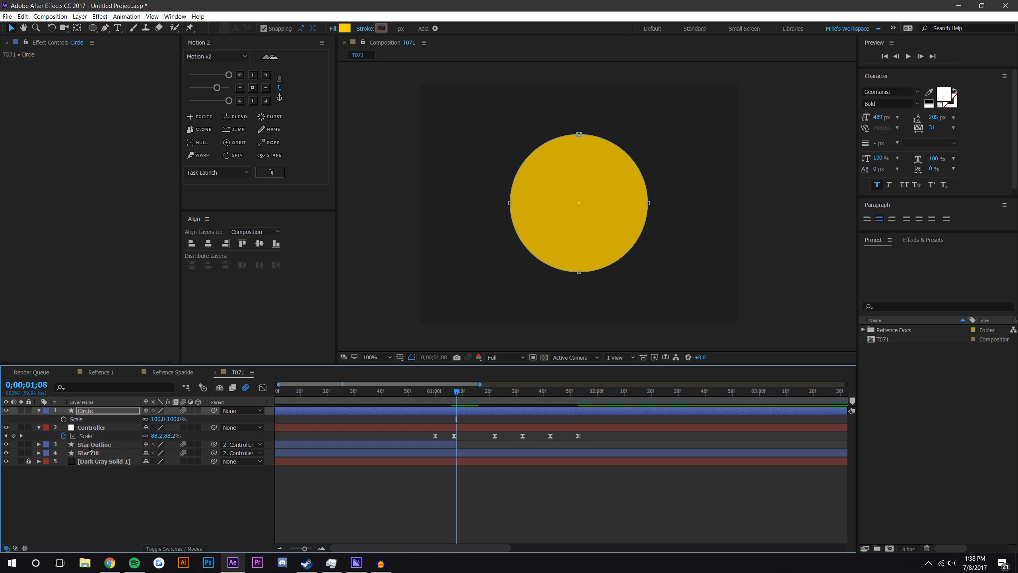
{"action": "left_click", "coordinate": [63, 419]}
{"action": "key", "text": "u"}
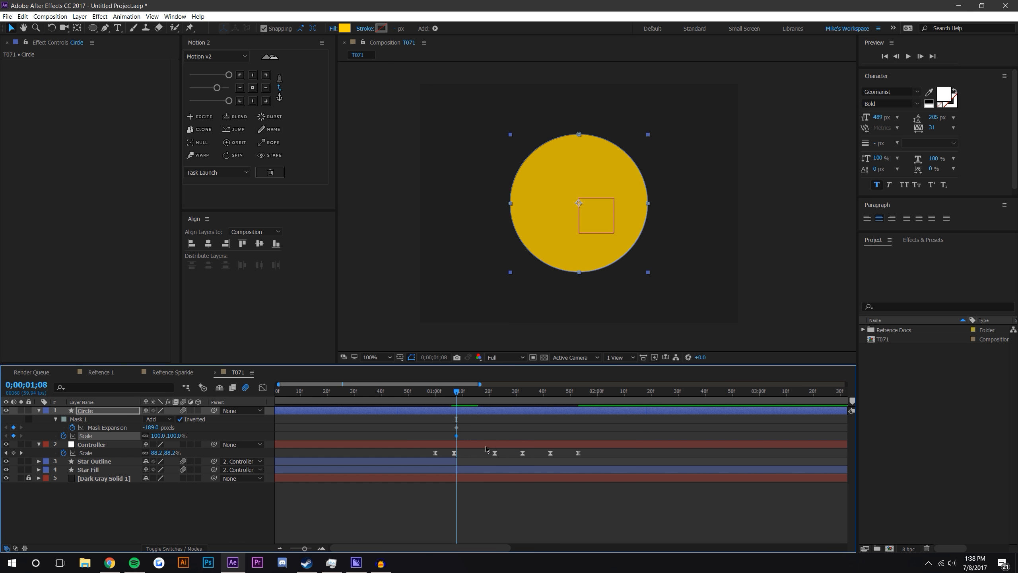
- At 0;00;01;26, move the Circle's 100% Scale keyframe there and keyframe its Mask Expansion at 10 pixels
{"action": "left_click_drag", "start_coordinate": [457, 395], "coordinate": [506, 395]}
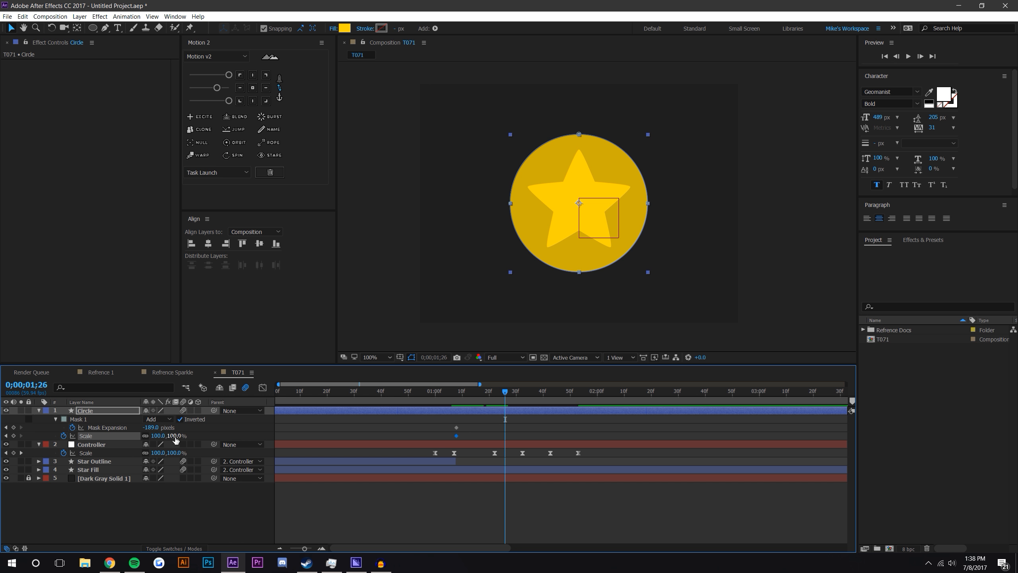
{"action": "left_click", "coordinate": [478, 420]}
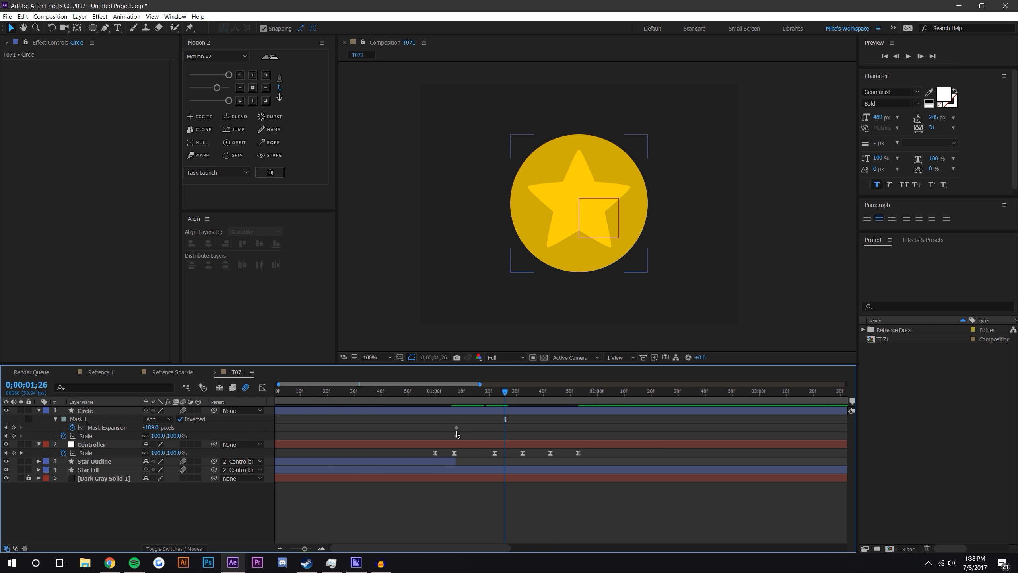
{"action": "left_click_drag", "start_coordinate": [456, 436], "coordinate": [505, 436]}
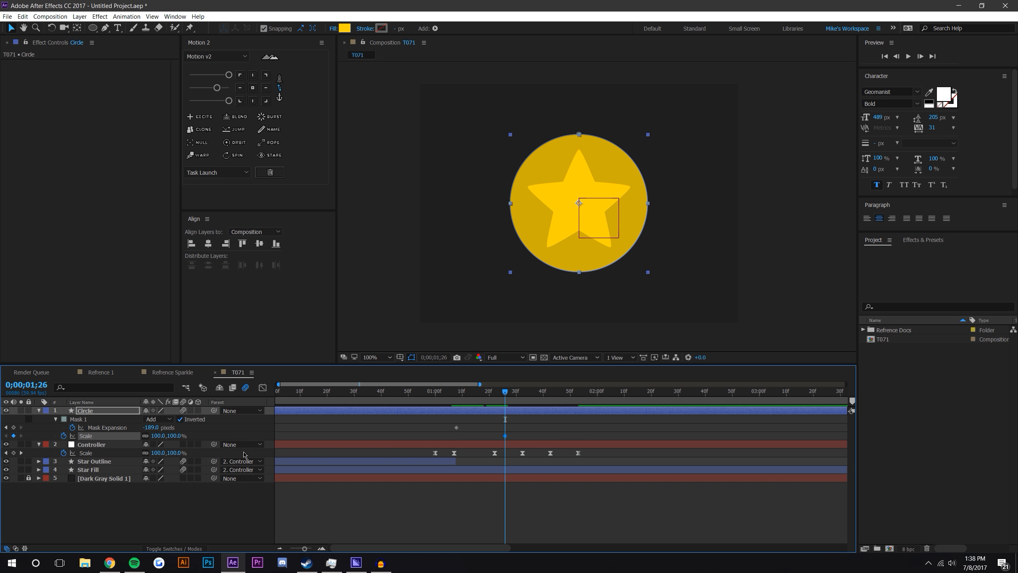
{"action": "left_click_drag", "start_coordinate": [149, 427], "coordinate": [332, 429]}
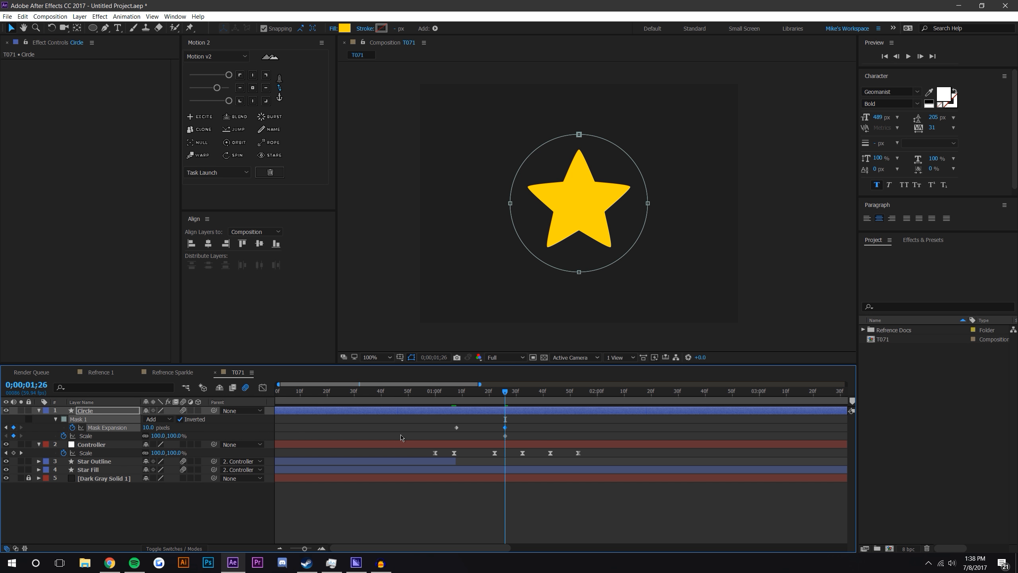
- Keyframe the Circle layer's Scale at 0% at 0;00;01;08, in line with its first Mask Expansion keyframe
{"action": "key", "text": "j"}
{"action": "key", "text": "j"}
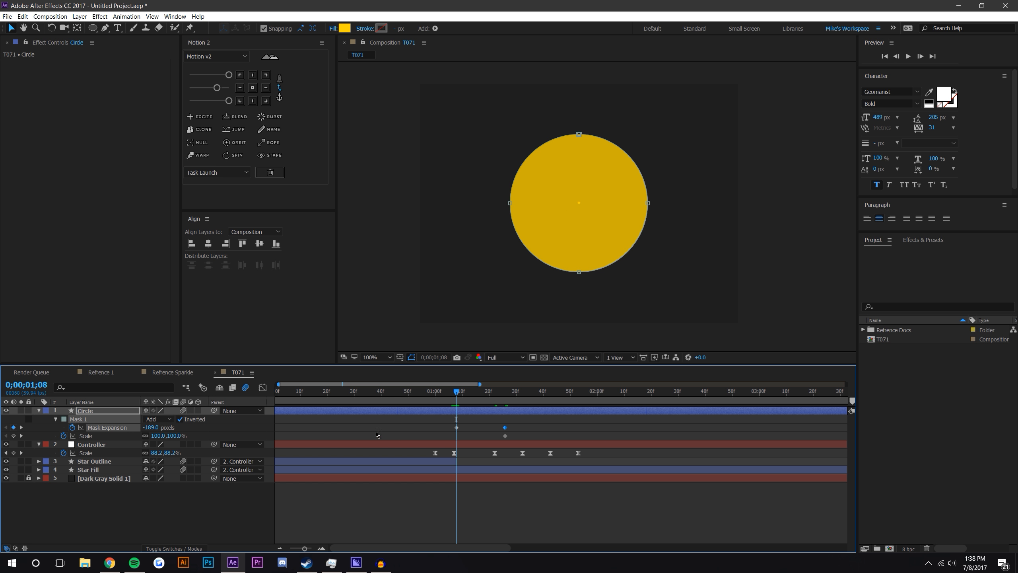
{"action": "left_click", "coordinate": [176, 436]}
{"action": "type", "text": "0"}
{"action": "key", "text": "Return"}
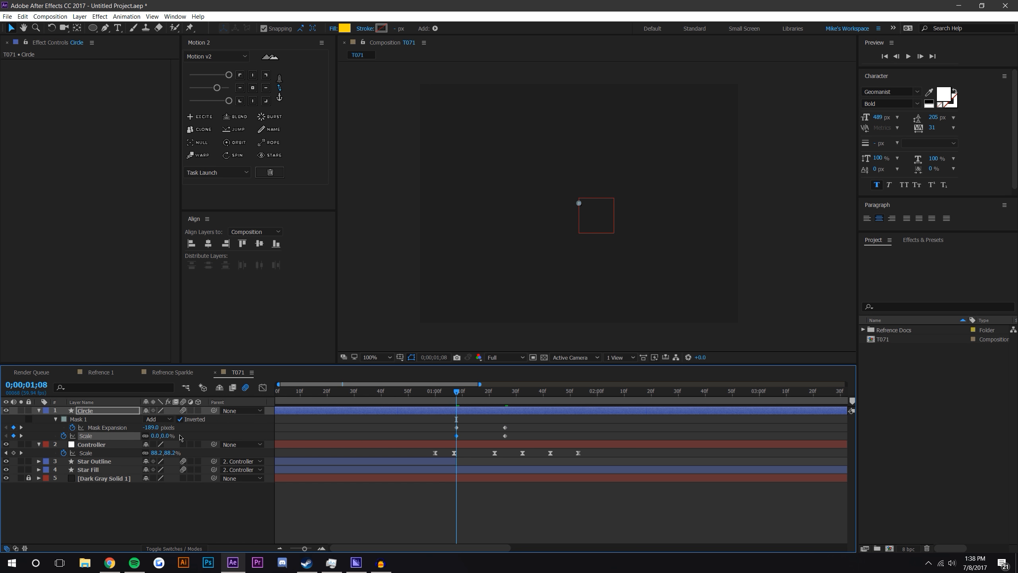
- Preview the burst and move the Circle's end Scale keyframe to about 0;00;01;23 and its end Mask Expansion keyframe to about 0;00;01;28
{"action": "left_click", "coordinate": [651, 518]}
{"action": "key", "text": "space"}
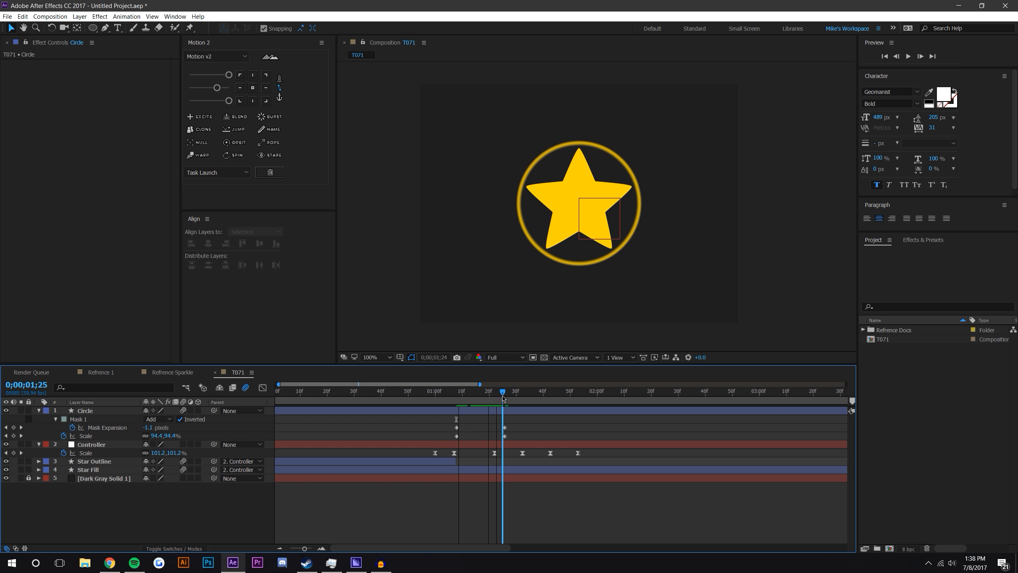
{"action": "mouse_move", "coordinate": [488, 397]}
{"action": "left_mouse_down"}
{"action": "mouse_move", "coordinate": [462, 397]}
{"action": "mouse_move", "coordinate": [497, 399]}
{"action": "left_mouse_up"}
{"action": "mouse_move", "coordinate": [505, 435]}
{"action": "left_mouse_down"}
{"action": "mouse_move", "coordinate": [516, 436]}
{"action": "mouse_move", "coordinate": [497, 439]}
{"action": "mouse_move", "coordinate": [510, 429]}
{"action": "left_mouse_up"}
{"action": "left_click", "coordinate": [504, 420]}
{"action": "left_click_drag", "start_coordinate": [442, 392], "coordinate": [513, 392]}
- Ease all of the Circle's Mask Expansion and Scale keyframes with Motion 2 and check their curves in the Graph Editor
{"action": "left_click_drag", "start_coordinate": [441, 421], "coordinate": [519, 437]}
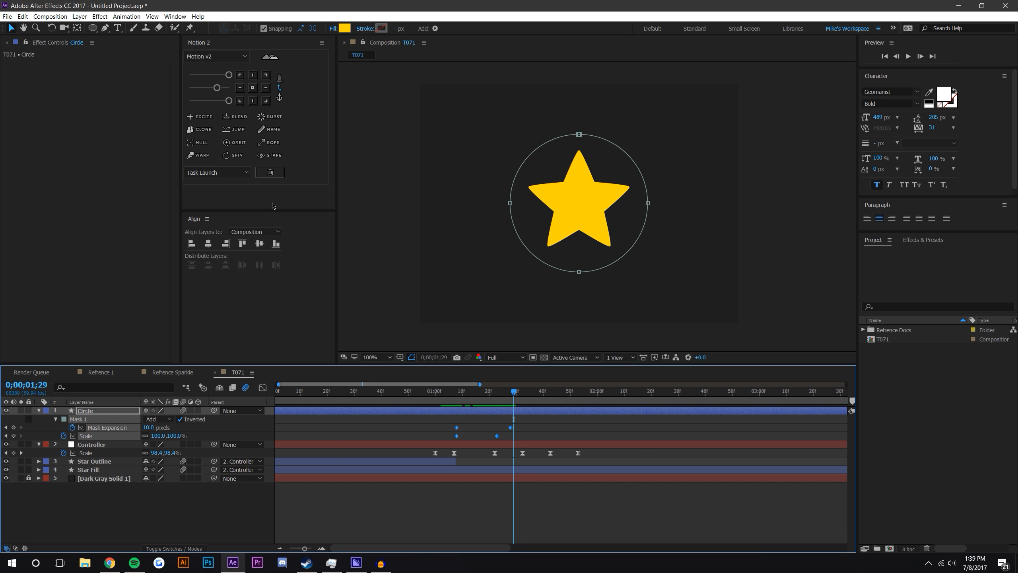
{"action": "left_click", "coordinate": [229, 101]}
{"action": "left_click", "coordinate": [262, 387]}
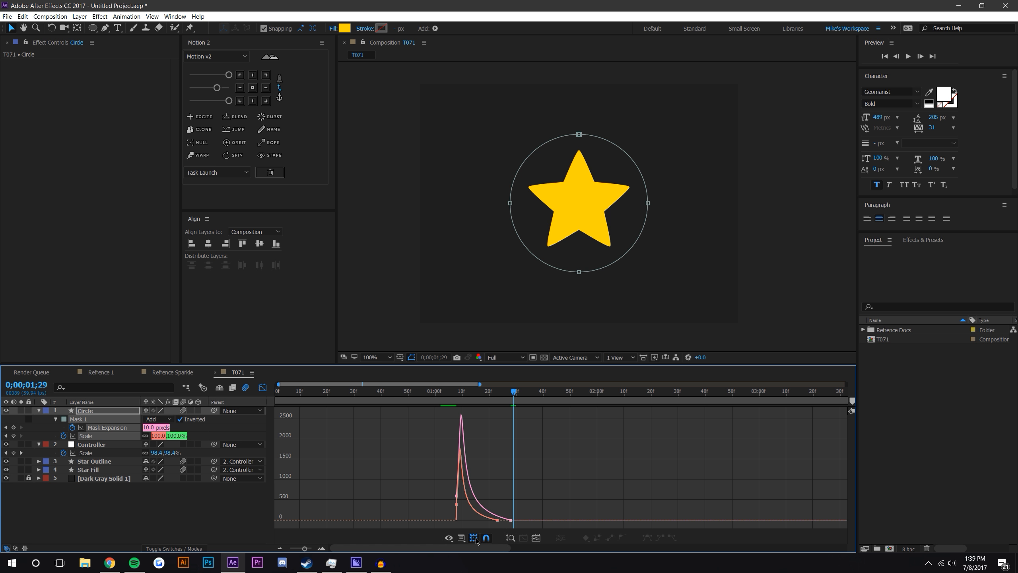
{"action": "left_click", "coordinate": [322, 548]}
{"action": "left_click", "coordinate": [321, 548]}
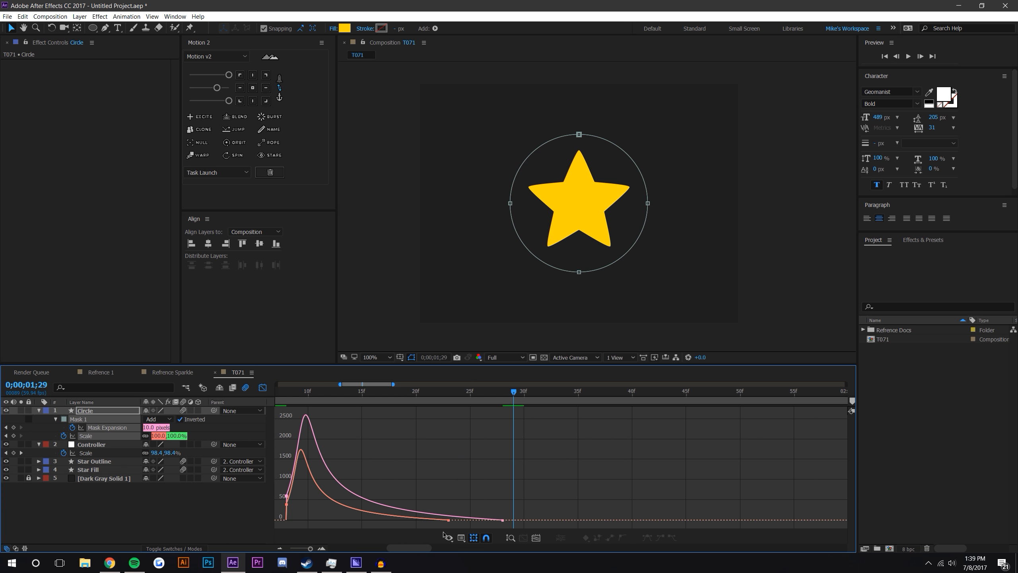
{"action": "left_click_drag", "start_coordinate": [408, 547], "coordinate": [398, 548]}
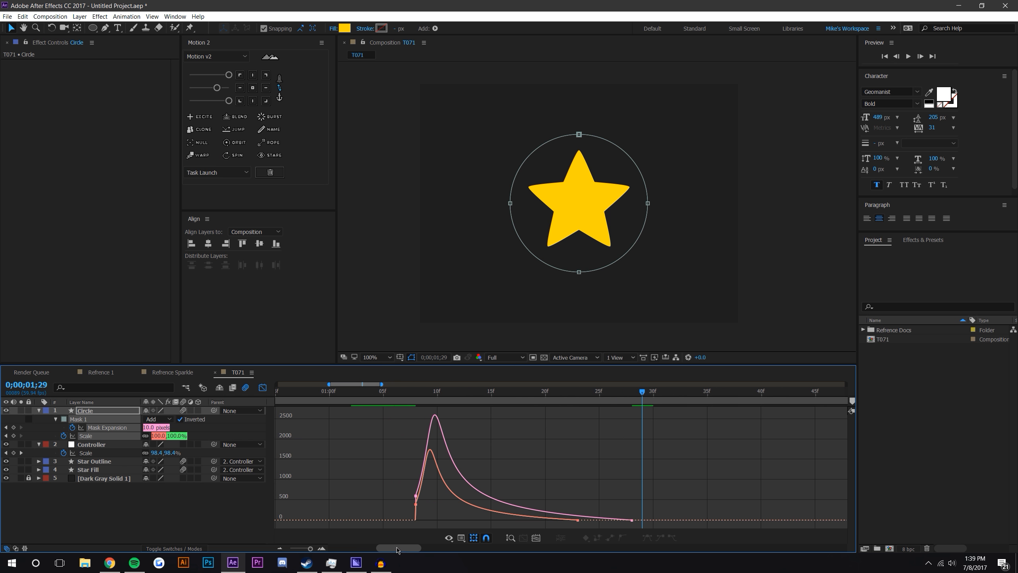
{"action": "left_click", "coordinate": [263, 387]}
- Preview the eased burst and stretch all Circle and Controller keyframes proportionally so the last one falls at about 0;00;02;07
{"action": "left_click", "coordinate": [405, 391]}
{"action": "key", "text": "space"}
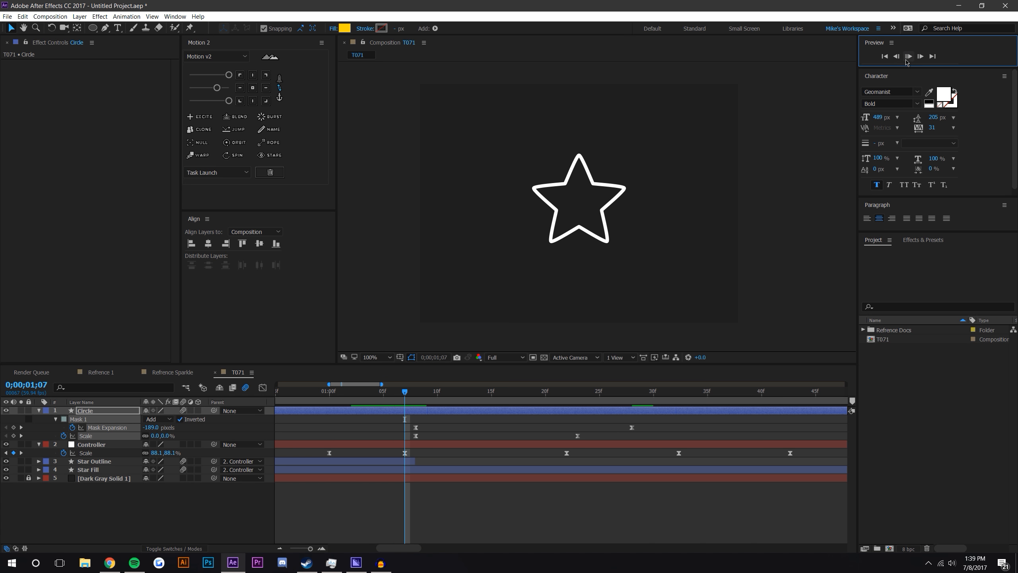
{"action": "left_click", "coordinate": [414, 395]}
{"action": "left_click_drag", "start_coordinate": [414, 395], "coordinate": [653, 413]}
{"action": "left_click", "coordinate": [279, 548]}
{"action": "left_click", "coordinate": [280, 548]}
{"action": "left_click_drag", "start_coordinate": [594, 505], "coordinate": [400, 416]}
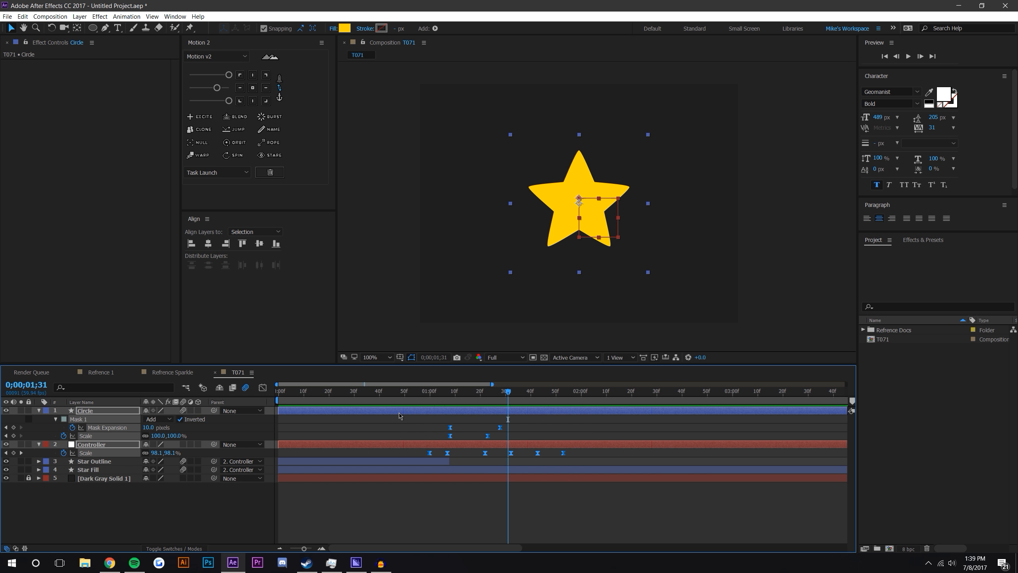
{"action": "left_click_drag", "start_coordinate": [563, 455], "coordinate": [598, 455]}
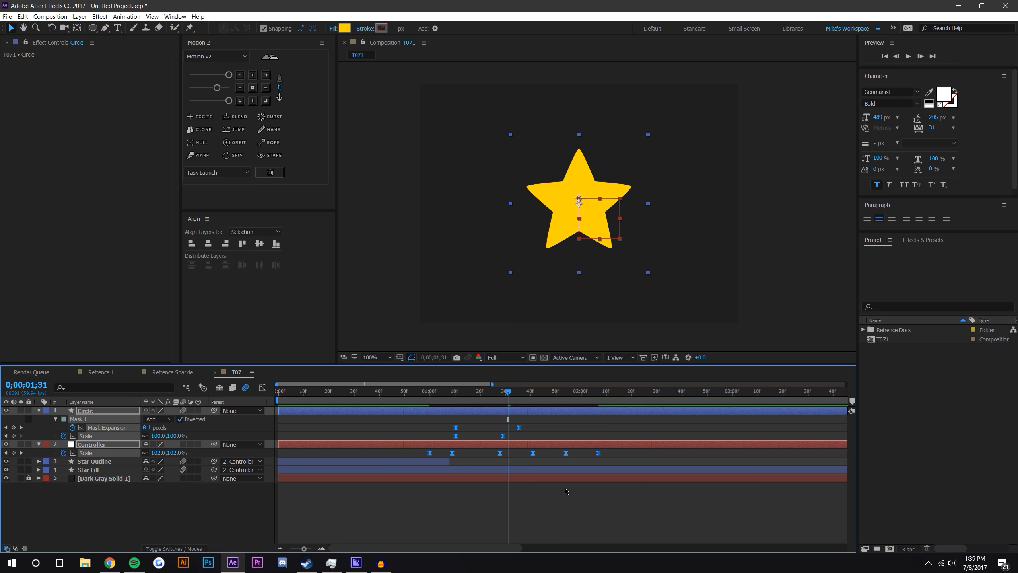
- Extend the Star Outline layer's end to 0;00;01;10, where the Circle's first keyframes sit
{"action": "left_click", "coordinate": [452, 402]}
{"action": "left_click", "coordinate": [321, 548]}
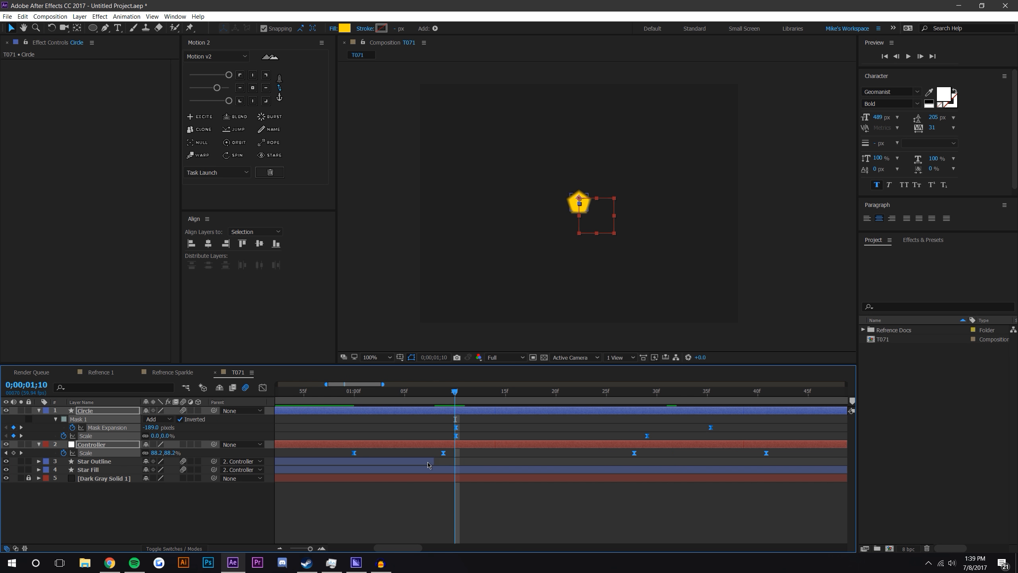
{"action": "left_click", "coordinate": [444, 457]}
{"action": "left_click", "coordinate": [435, 460]}
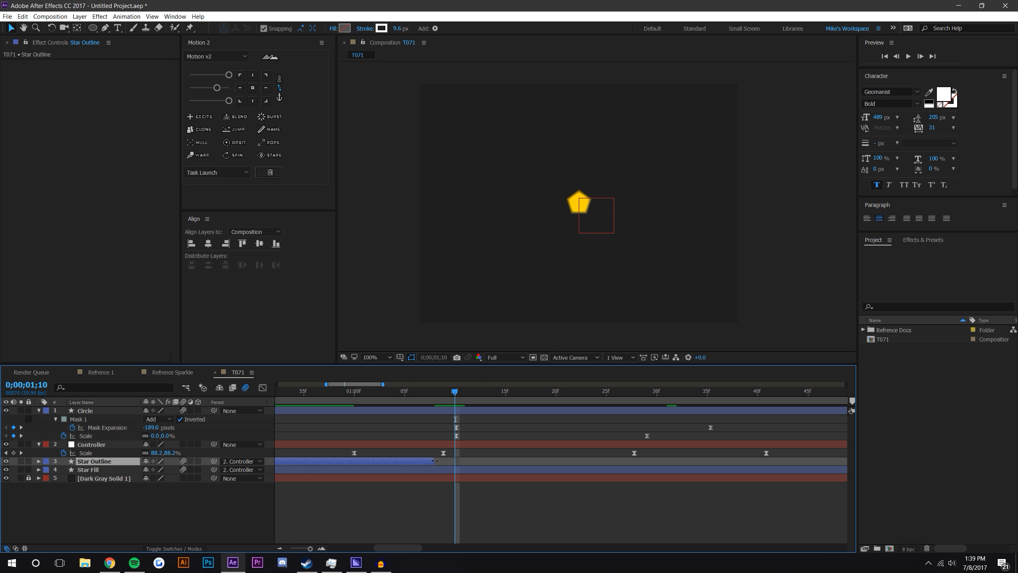
{"action": "left_click", "coordinate": [448, 428]}
- Align the Circle's first Mask Expansion and Scale keyframes and the Controller's second Scale keyframe at 0;00;01;09
{"action": "left_click_drag", "start_coordinate": [453, 393], "coordinate": [445, 395]}
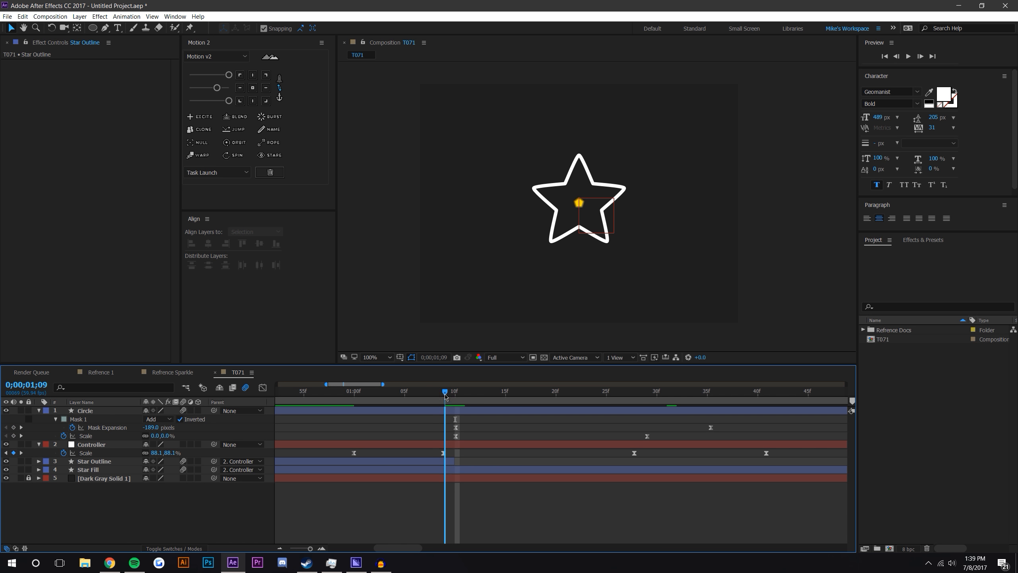
{"action": "left_click_drag", "start_coordinate": [467, 441], "coordinate": [445, 453]}
{"action": "left_click", "coordinate": [439, 431]}
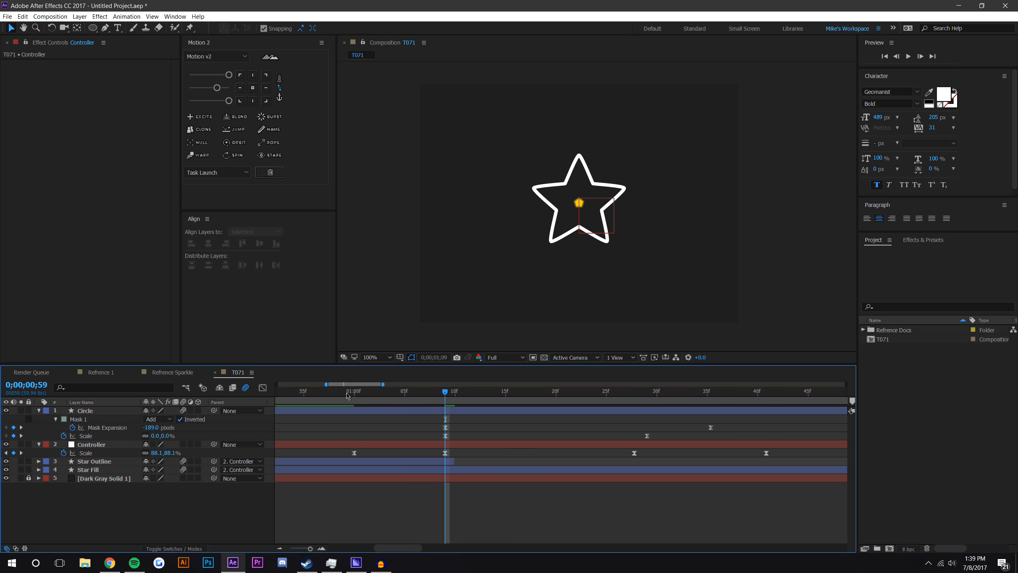
- Preview the animation and trim the Star Outline layer's end to 0;00;01;09
{"action": "left_click", "coordinate": [344, 393]}
{"action": "left_click", "coordinate": [904, 57]}
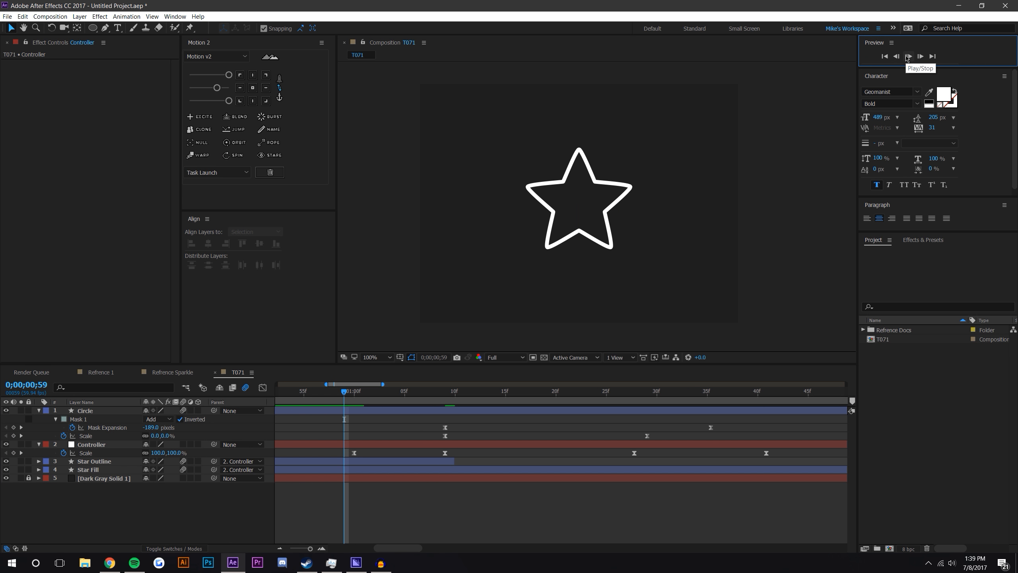
{"action": "left_click_drag", "start_coordinate": [346, 394], "coordinate": [445, 395]}
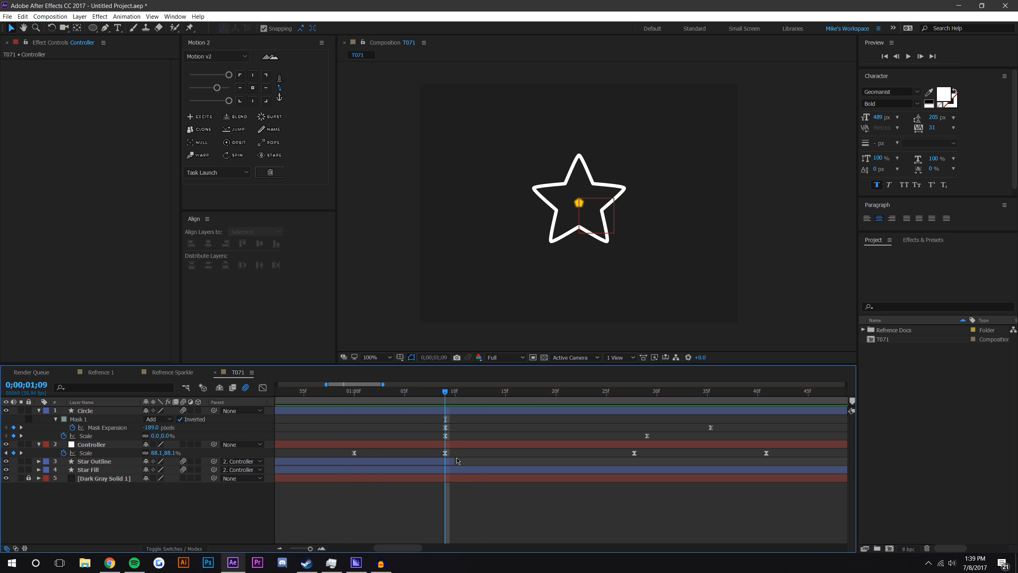
{"action": "left_click_drag", "start_coordinate": [454, 462], "coordinate": [445, 461]}
- Play back T071 and the Refrence 1 composition to compare the timing of the outline, star fill and ring
{"action": "left_click", "coordinate": [280, 547]}
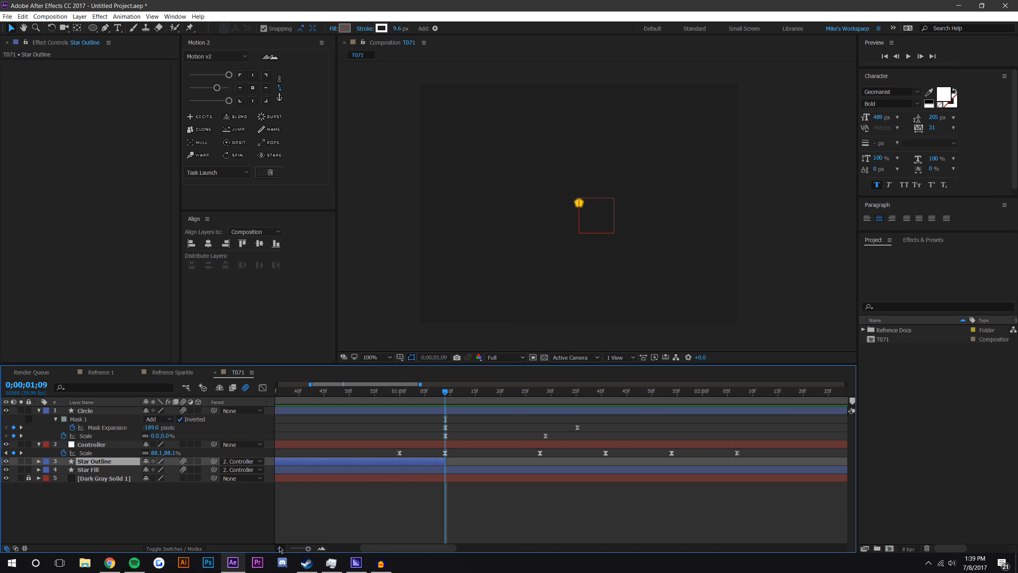
{"action": "left_click", "coordinate": [279, 548]}
{"action": "left_click", "coordinate": [279, 548]}
{"action": "left_click", "coordinate": [526, 532]}
{"action": "key", "text": "space"}
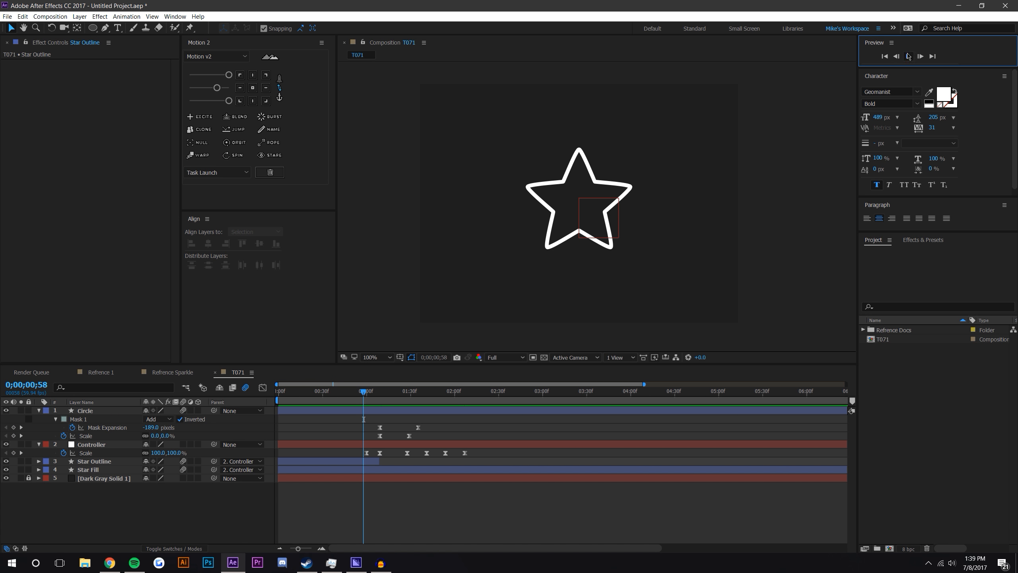
{"action": "left_click_drag", "start_coordinate": [370, 395], "coordinate": [393, 396]}
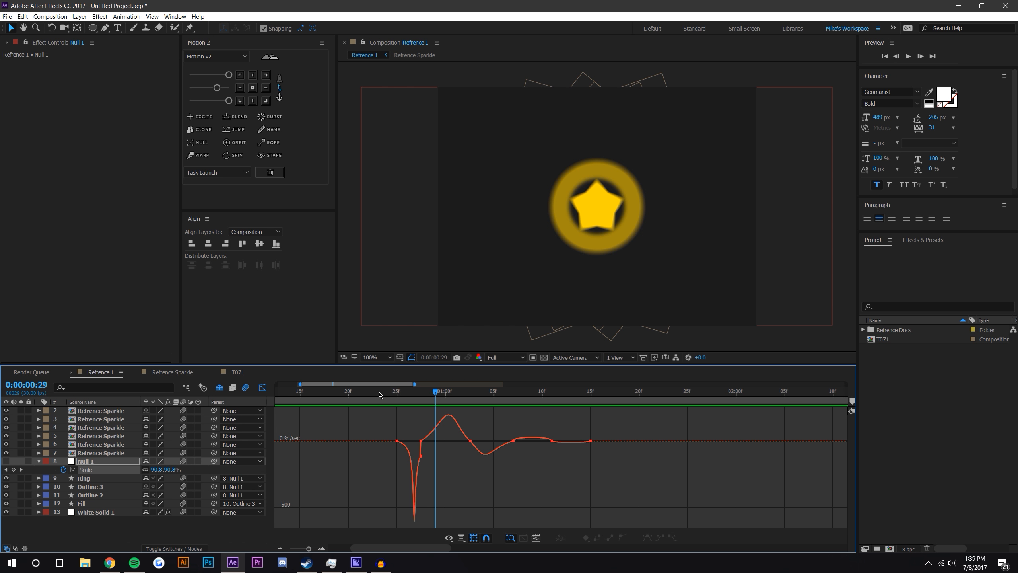
{"action": "left_click", "coordinate": [262, 387]}
{"action": "left_click", "coordinate": [396, 391]}
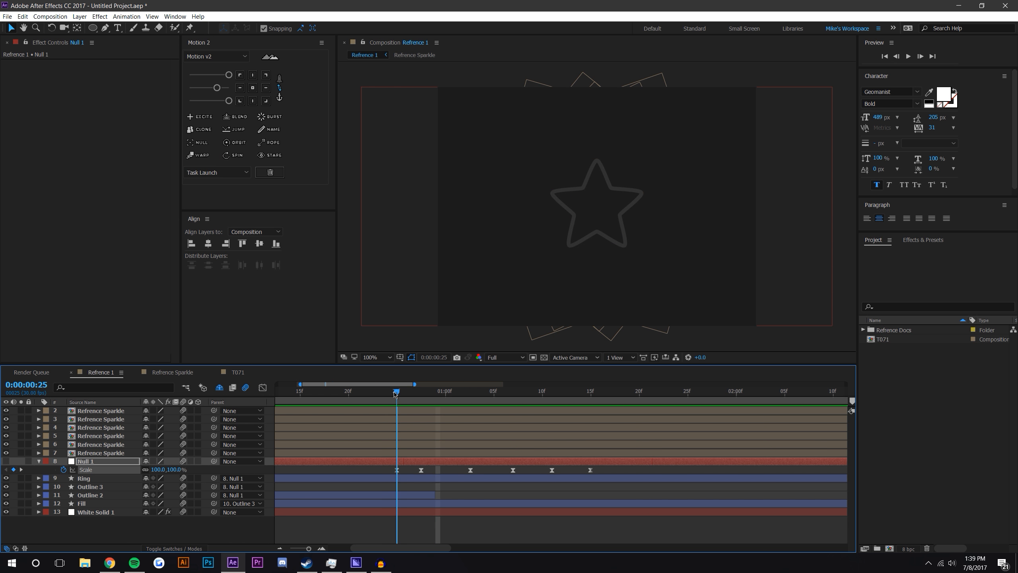
{"action": "left_click", "coordinate": [909, 57]}
{"action": "left_click_drag", "start_coordinate": [395, 392], "coordinate": [445, 393]}
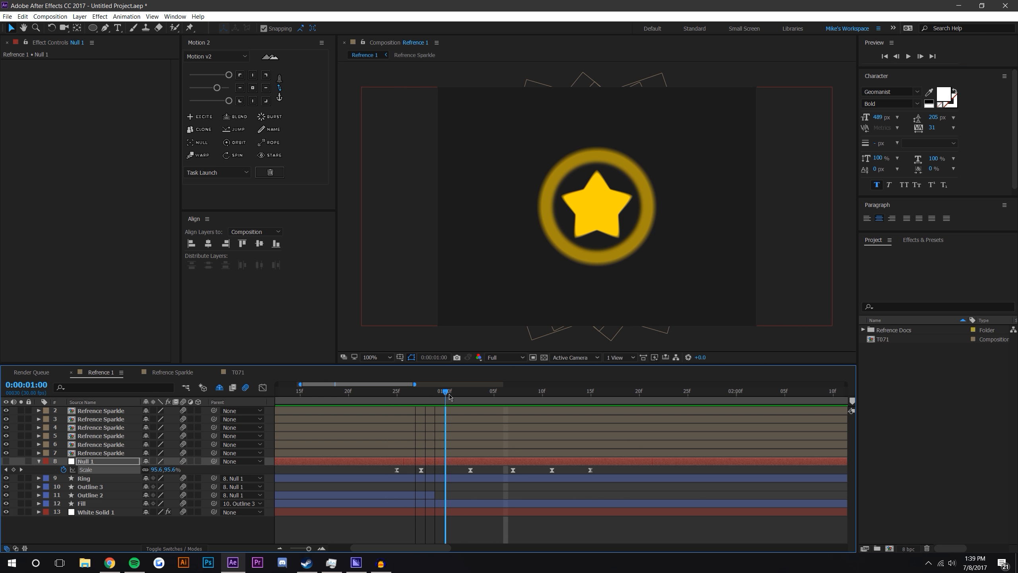
- Return to T071, extend the Star Outline layer's end to 0;00;01;14 and preview the transition
{"action": "left_click", "coordinate": [237, 372]}
{"action": "left_click_drag", "start_coordinate": [367, 392], "coordinate": [387, 394]}
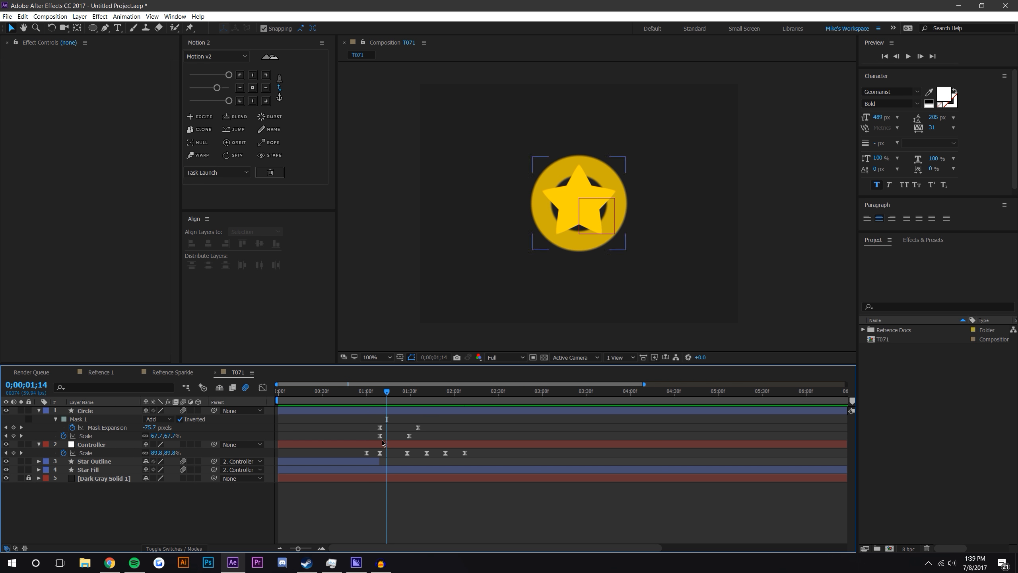
{"action": "left_click_drag", "start_coordinate": [379, 460], "coordinate": [387, 461]}
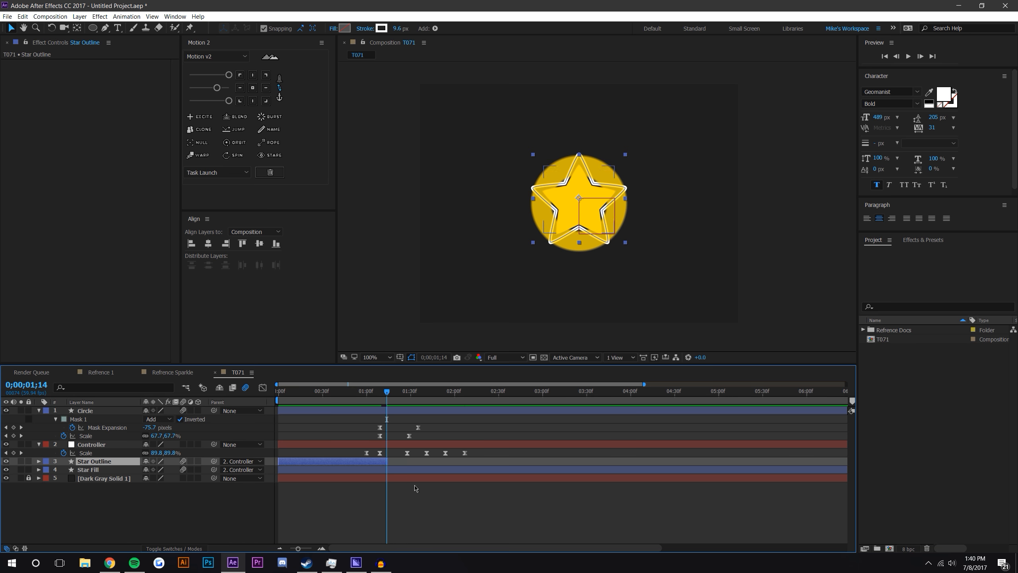
{"action": "mouse_move", "coordinate": [365, 392]}
{"action": "left_mouse_down"}
{"action": "mouse_move", "coordinate": [400, 400]}
{"action": "mouse_move", "coordinate": [362, 395]}
{"action": "left_mouse_up"}
{"action": "key", "text": "space"}
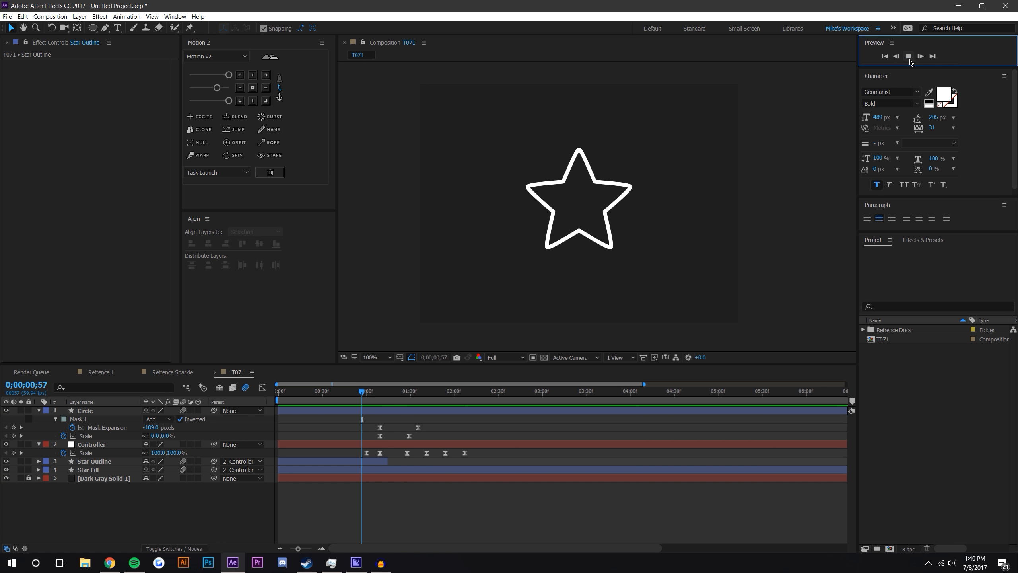
- Trim the Star Outline layer's end back to about 0;00;01;13 and preview the animation
{"action": "left_click", "coordinate": [362, 396]}
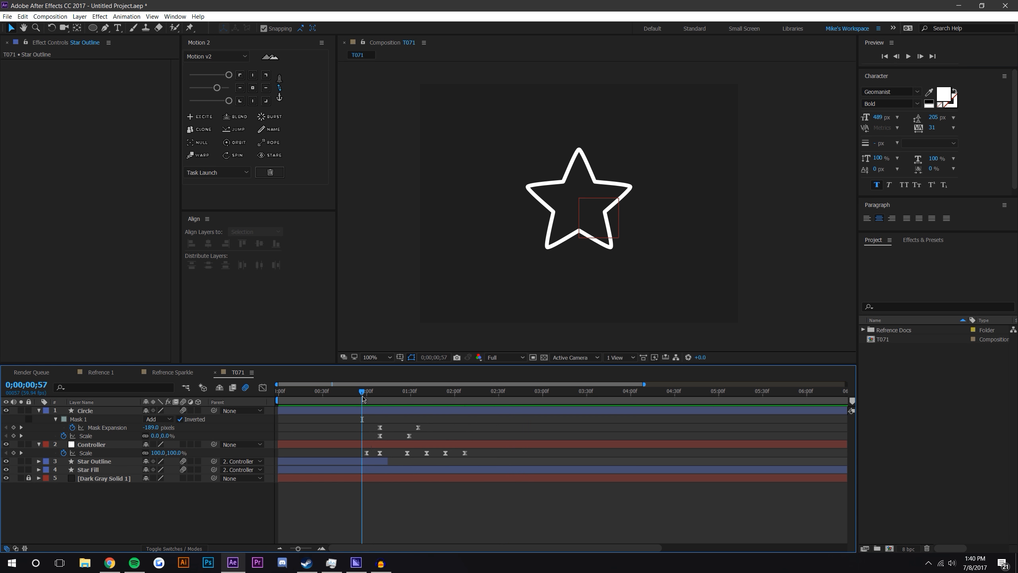
{"action": "left_click_drag", "start_coordinate": [388, 462], "coordinate": [385, 462]}
{"action": "left_click", "coordinate": [401, 506]}
{"action": "left_click", "coordinate": [908, 58]}
- Increase the Circle layer's end Scale keyframe at 0;00;01;29 to 124.2% and preview the larger burst
{"action": "left_click", "coordinate": [373, 395]}
{"action": "left_click_drag", "start_coordinate": [373, 395], "coordinate": [418, 394]}
{"action": "key", "text": "j"}
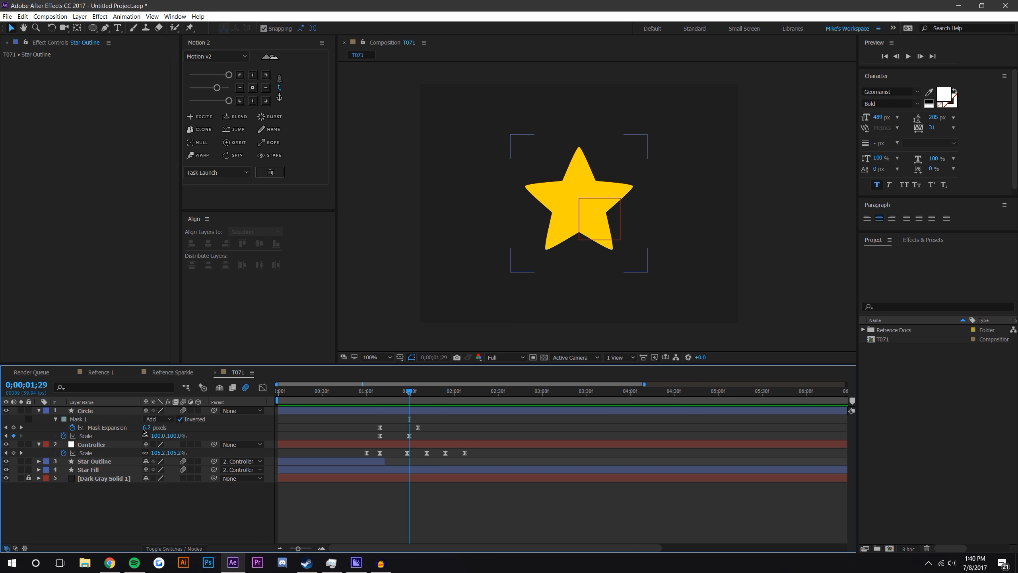
{"action": "left_click_drag", "start_coordinate": [176, 436], "coordinate": [186, 435]}
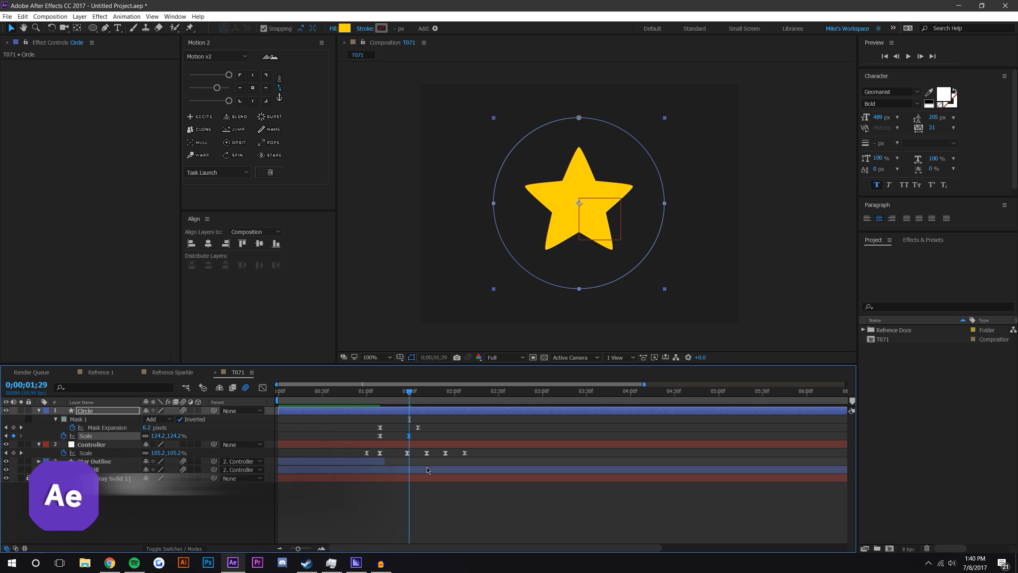
{"action": "left_click", "coordinate": [426, 496]}
{"action": "left_click", "coordinate": [908, 56]}
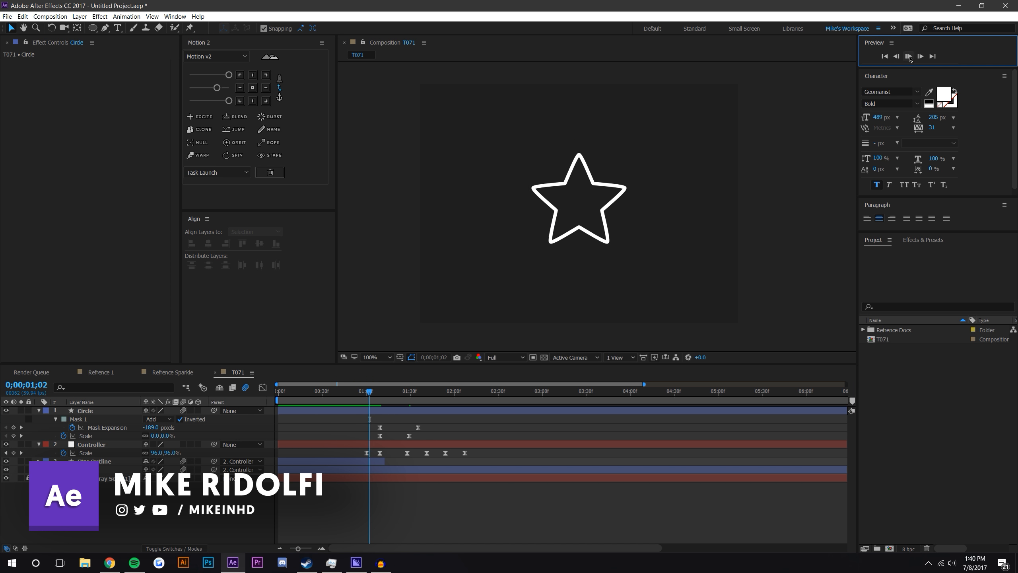
- Move the Circle layer's end Mask Expansion and Scale keyframes slightly later and preview the slower ring burst
{"action": "left_click_drag", "start_coordinate": [370, 391], "coordinate": [413, 388]}
{"action": "mouse_move", "coordinate": [425, 424]}
{"action": "left_mouse_down"}
{"action": "mouse_move", "coordinate": [406, 438]}
{"action": "mouse_move", "coordinate": [419, 436]}
{"action": "left_mouse_up"}
{"action": "left_click", "coordinate": [400, 427]}
{"action": "mouse_move", "coordinate": [371, 392]}
{"action": "left_mouse_down"}
{"action": "mouse_move", "coordinate": [416, 392]}
{"action": "mouse_move", "coordinate": [359, 391]}
{"action": "left_mouse_up"}
{"action": "left_click", "coordinate": [908, 57]}
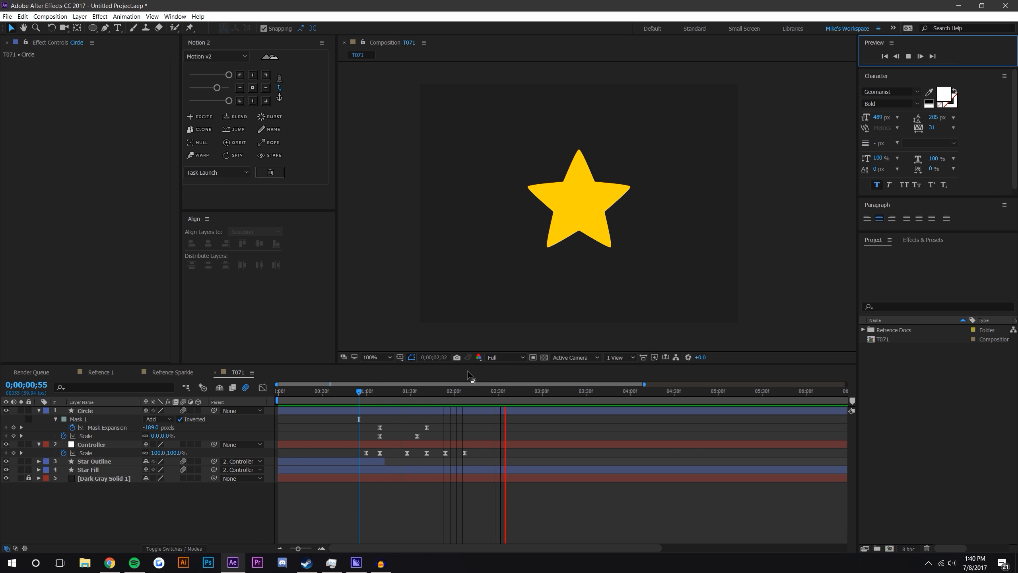
{"action": "left_click_drag", "start_coordinate": [365, 392], "coordinate": [417, 391]}
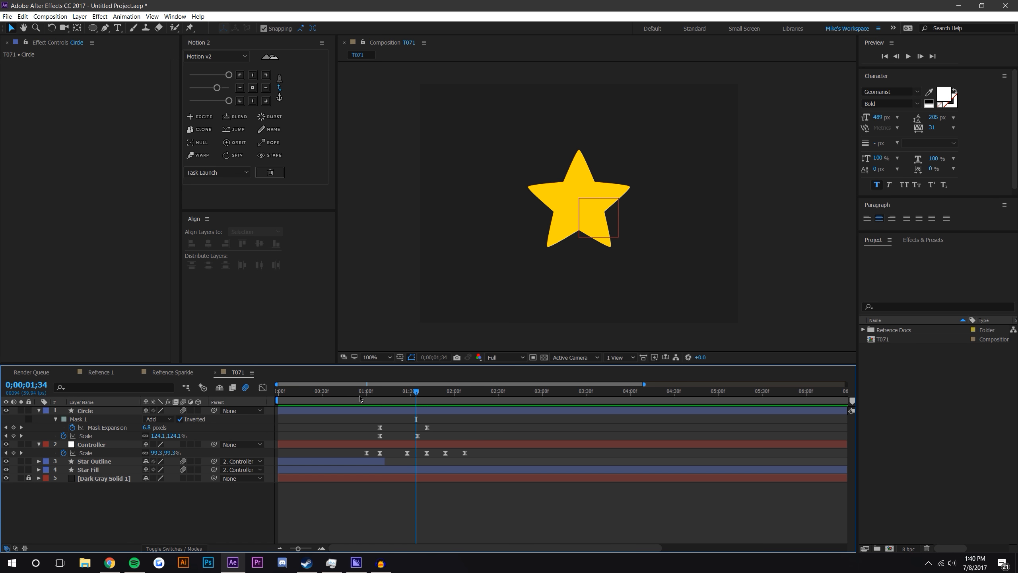
{"action": "left_click_drag", "start_coordinate": [360, 397], "coordinate": [410, 392]}
{"action": "left_click", "coordinate": [120, 564]}
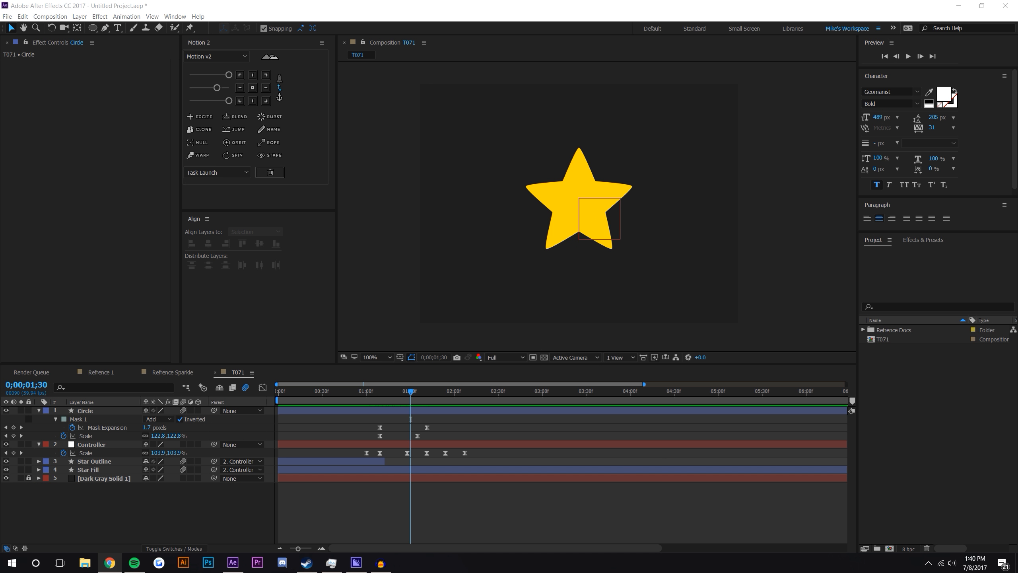
{"action": "left_click", "coordinate": [586, 507]}
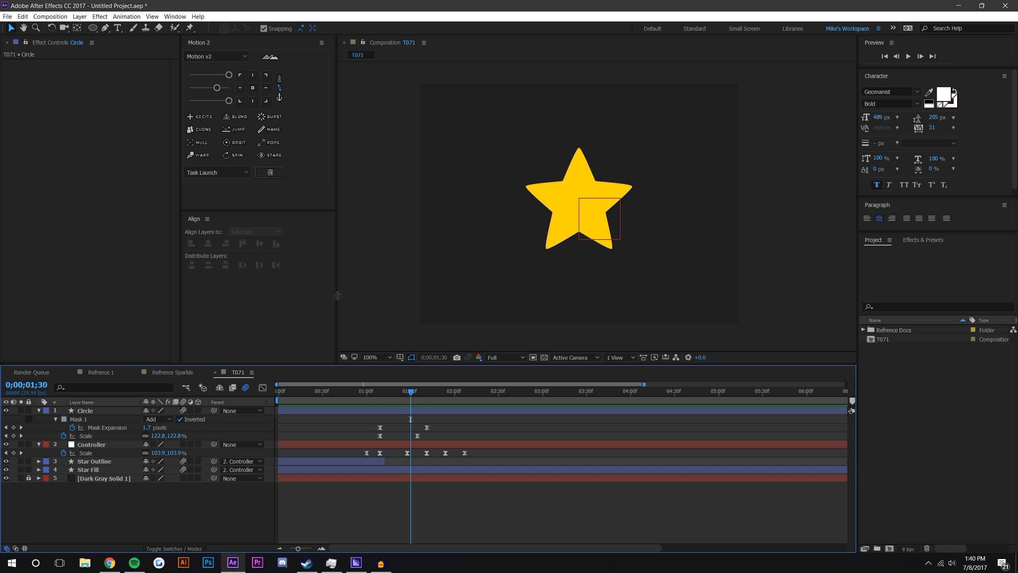
- At 0;00;01;24, draw a small yellow circle on a new shape layer just outside the ring's upper left
{"action": "left_click_drag", "start_coordinate": [392, 394], "coordinate": [403, 396]}
{"action": "key", "text": "q"}
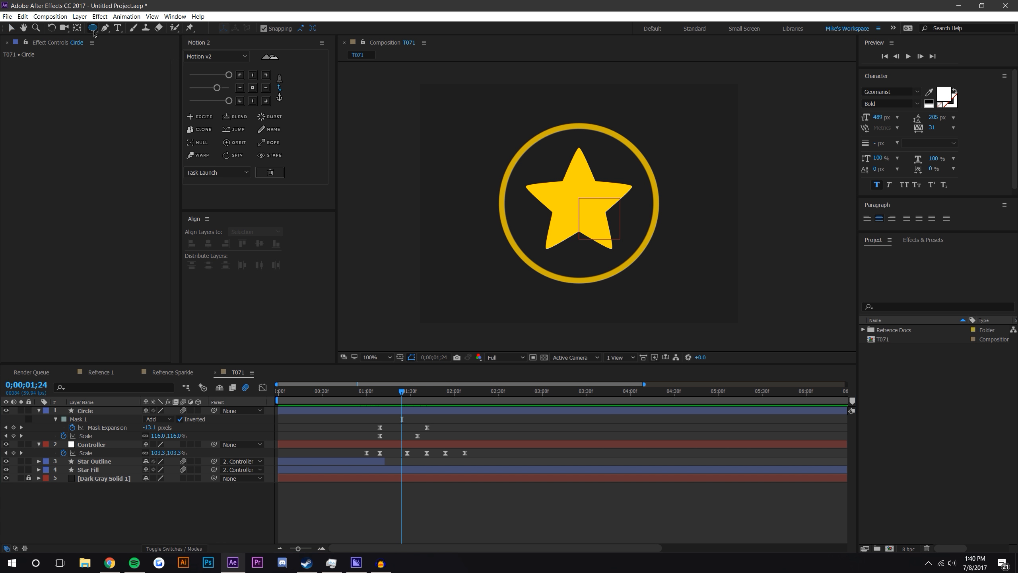
{"action": "left_click_drag", "start_coordinate": [470, 124], "coordinate": [483, 136]}
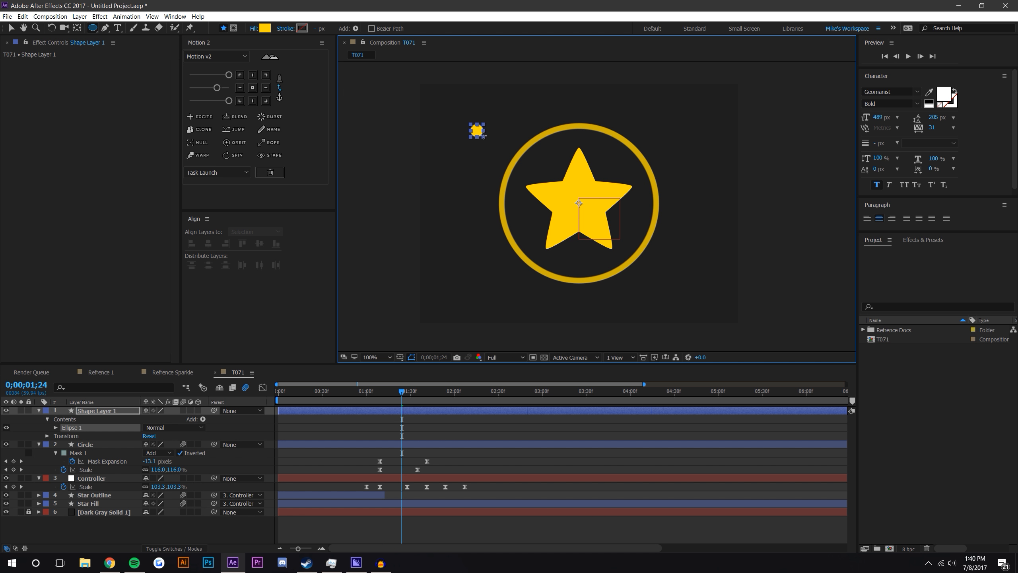
{"action": "left_click", "coordinate": [408, 533]}
{"action": "left_click", "coordinate": [11, 29]}
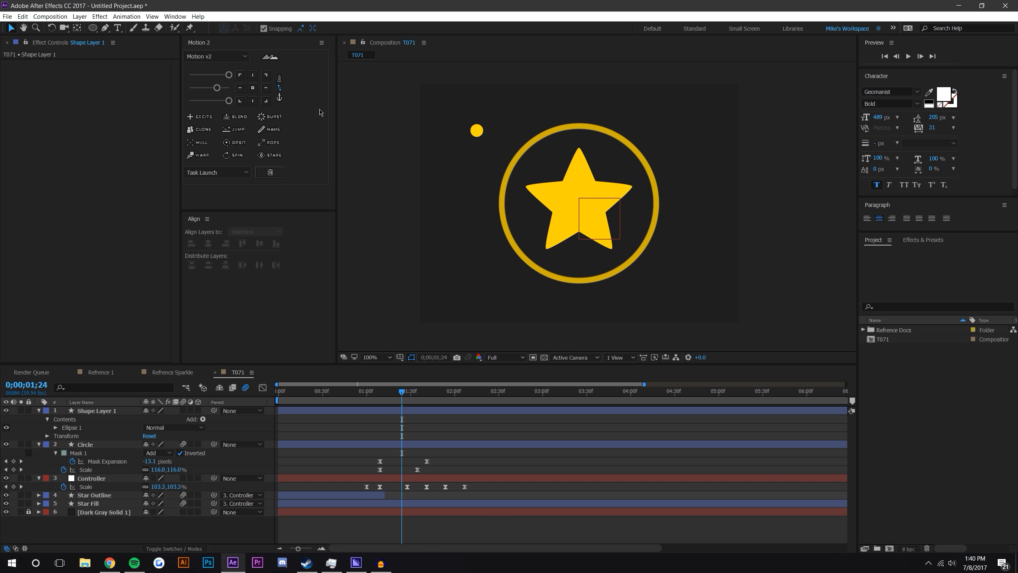
- Move the small circle's anchor point to its own centre and place the circle near the middle of the star
{"action": "left_click", "coordinate": [477, 130]}
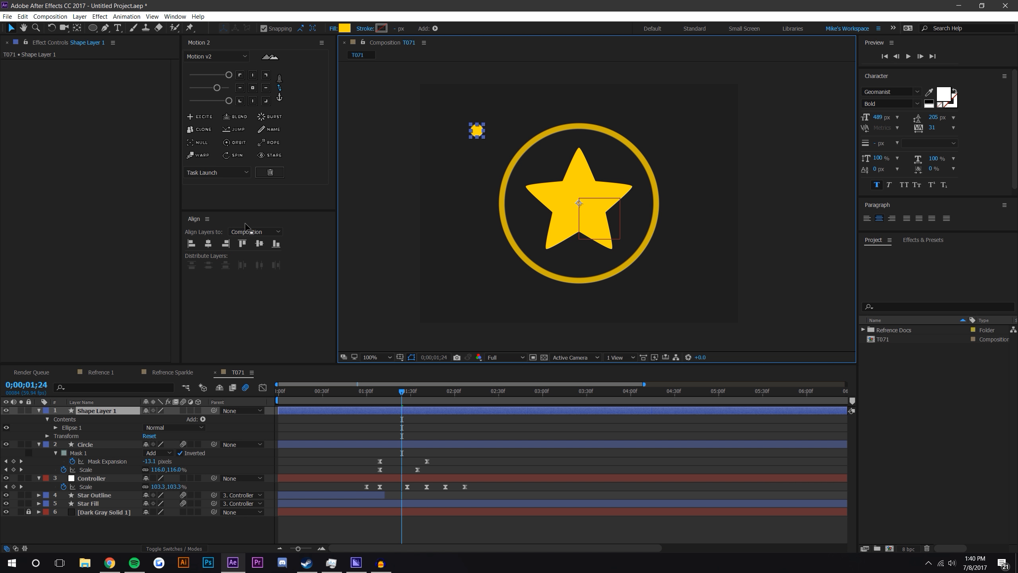
{"action": "key", "text": "y"}
{"action": "left_click_drag", "start_coordinate": [579, 204], "coordinate": [495, 143]}
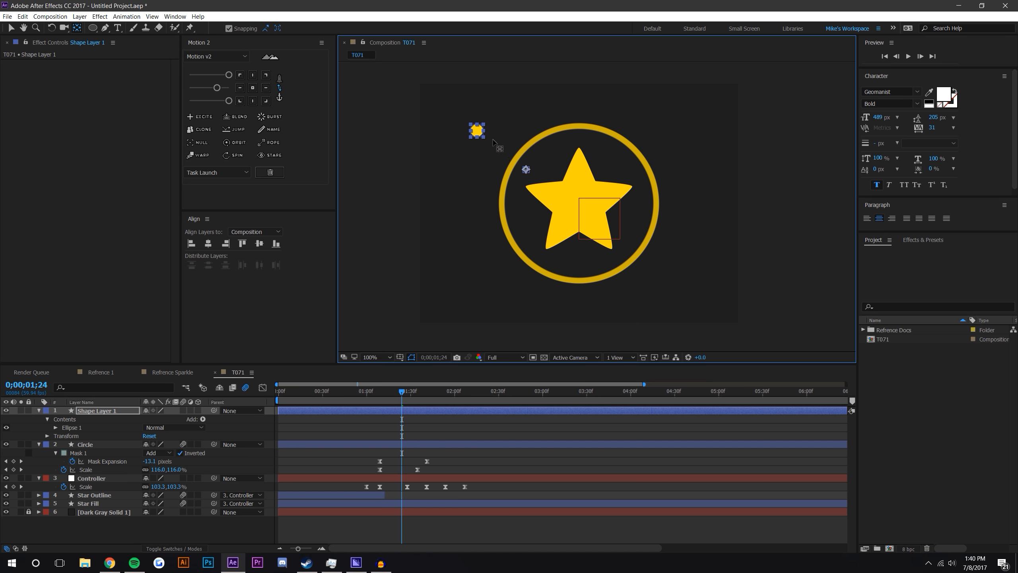
{"action": "left_click", "coordinate": [11, 28]}
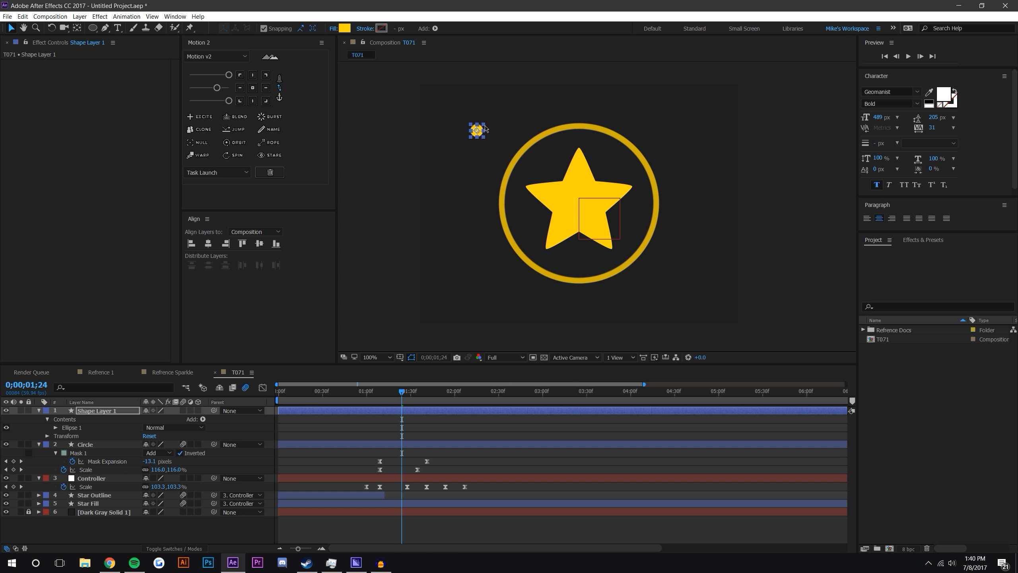
{"action": "left_click_drag", "start_coordinate": [477, 130], "coordinate": [582, 201]}
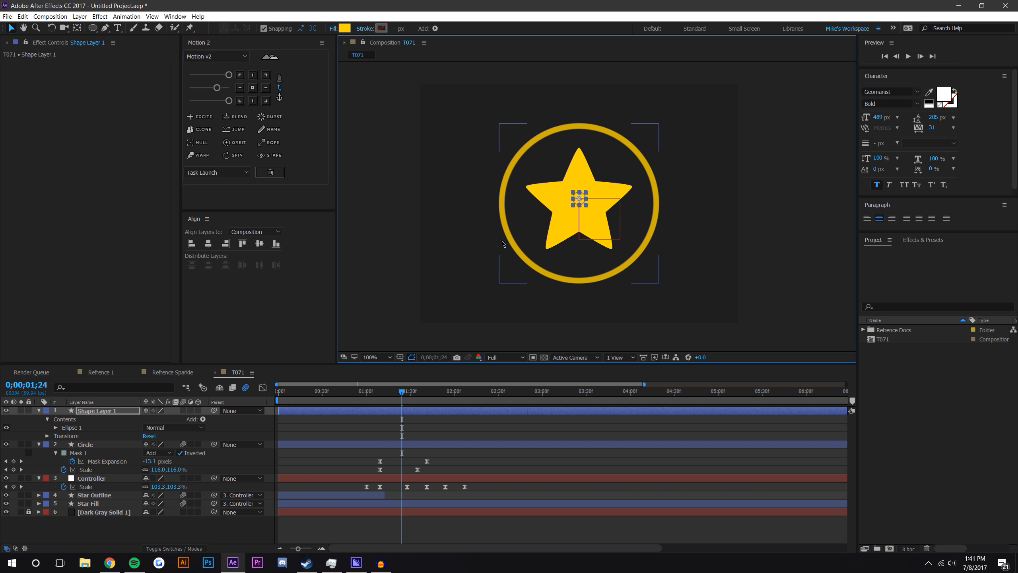
- Change the small circle's fill colour from yellow to red
{"action": "left_click", "coordinate": [345, 29]}
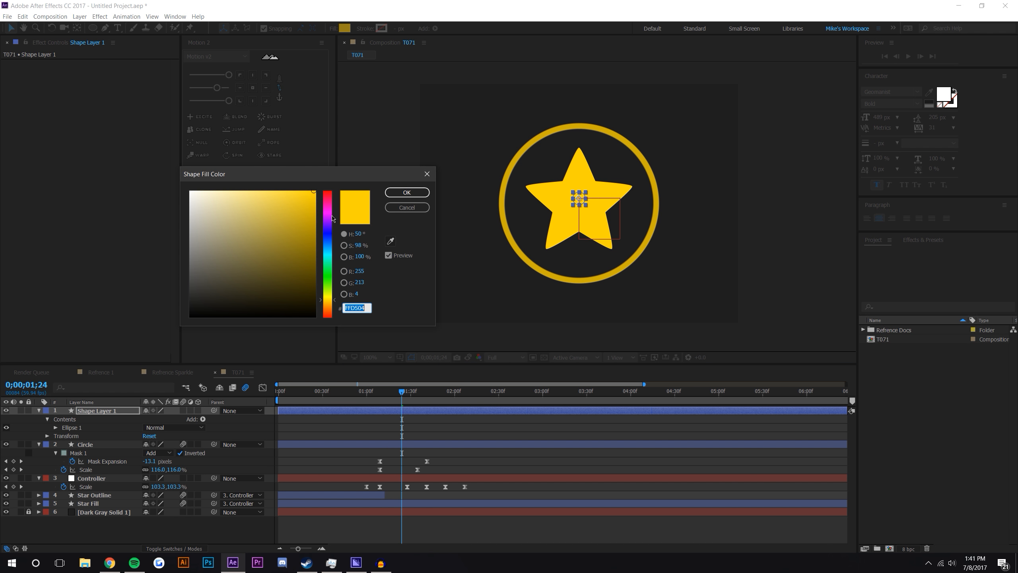
{"action": "left_click_drag", "start_coordinate": [332, 217], "coordinate": [332, 191]}
{"action": "left_click", "coordinate": [415, 193]}
{"action": "left_click", "coordinate": [495, 539]}
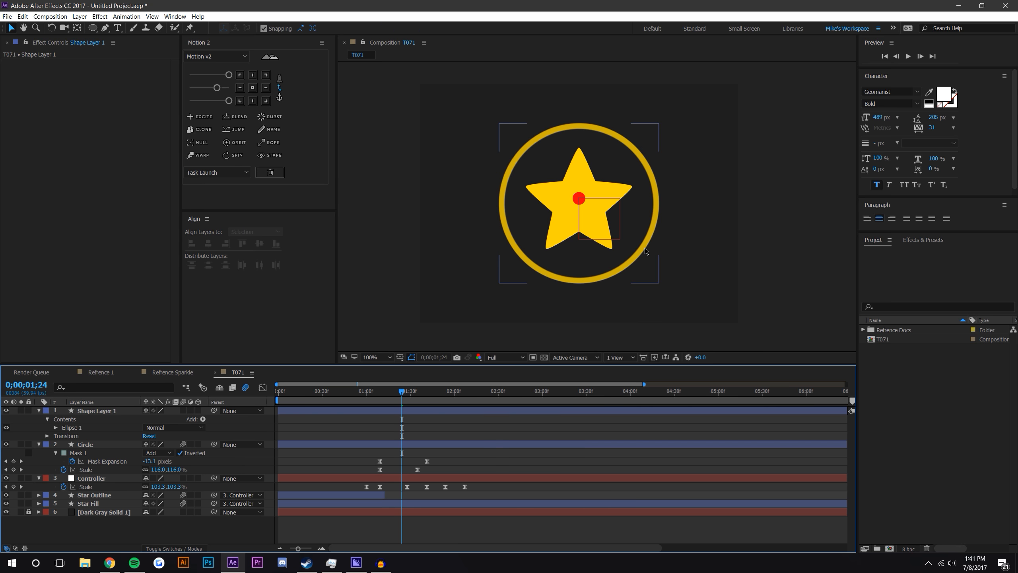
- Try to move the red circle diagonally up from the star's centre by eye, and undo the move
{"action": "scroll", "coordinate": [597, 206], "scroll_direction": "up", "scroll_amount": 4}
{"action": "left_click", "coordinate": [520, 173]}
{"action": "scroll", "coordinate": [581, 191], "scroll_direction": "down", "scroll_amount": 4}
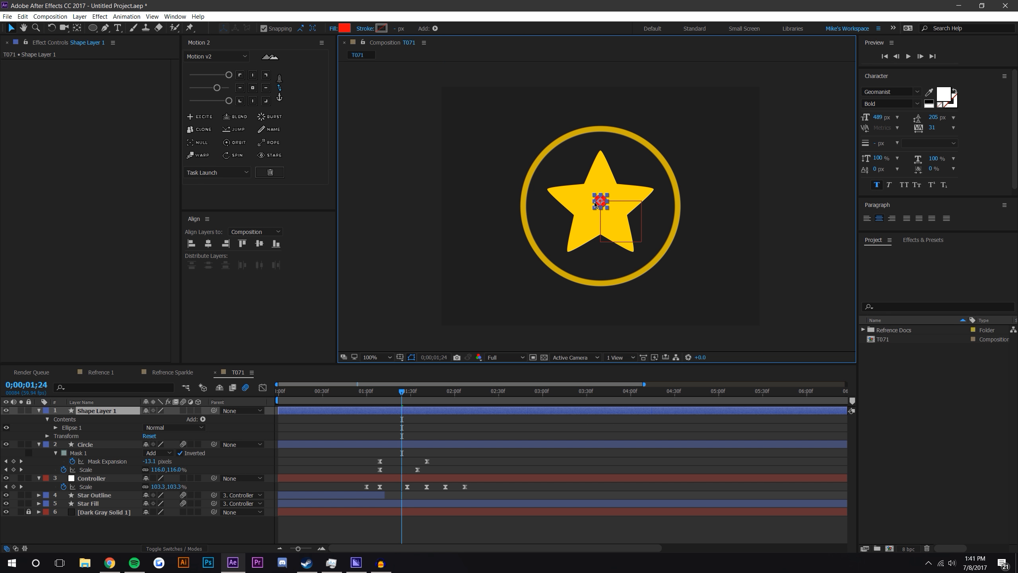
{"action": "left_click_drag", "start_coordinate": [598, 197], "coordinate": [546, 162]}
{"action": "key", "text": "ctrl+z"}
- Make the red circle's layer 3D and set its Z Rotation to 35°
{"action": "left_click", "coordinate": [199, 410]}
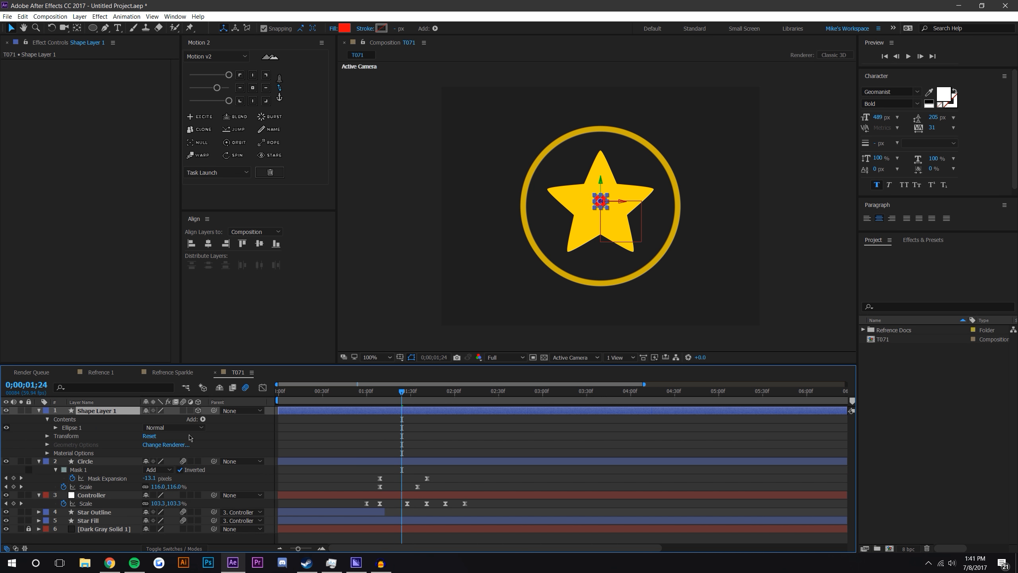
{"action": "key", "text": "r"}
{"action": "left_click_drag", "start_coordinate": [157, 444], "coordinate": [170, 440]}
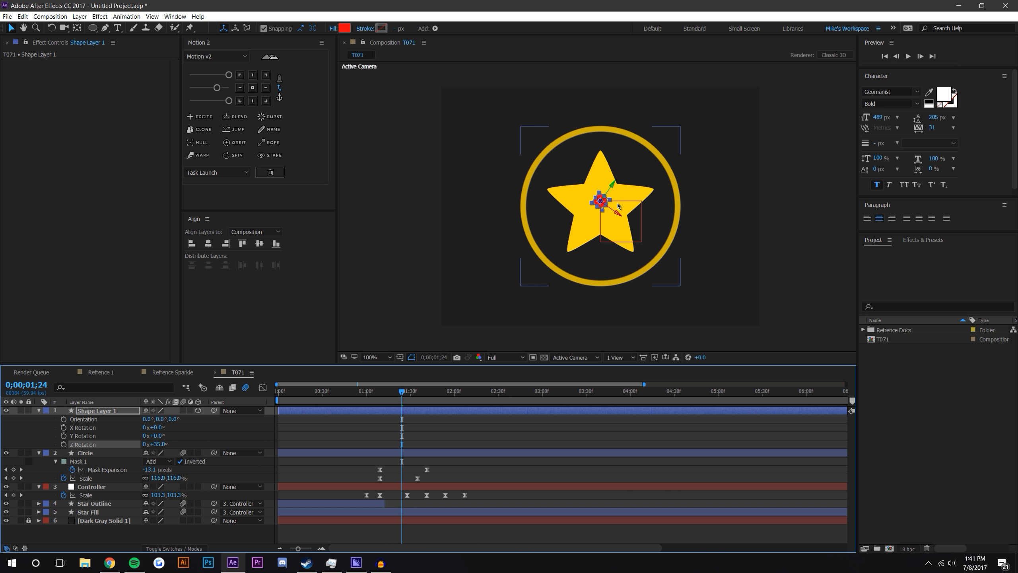
- Move the red circle along its rotated X axis from the star's centre onto the ring's upper-left edge
{"action": "left_click", "coordinate": [616, 212]}
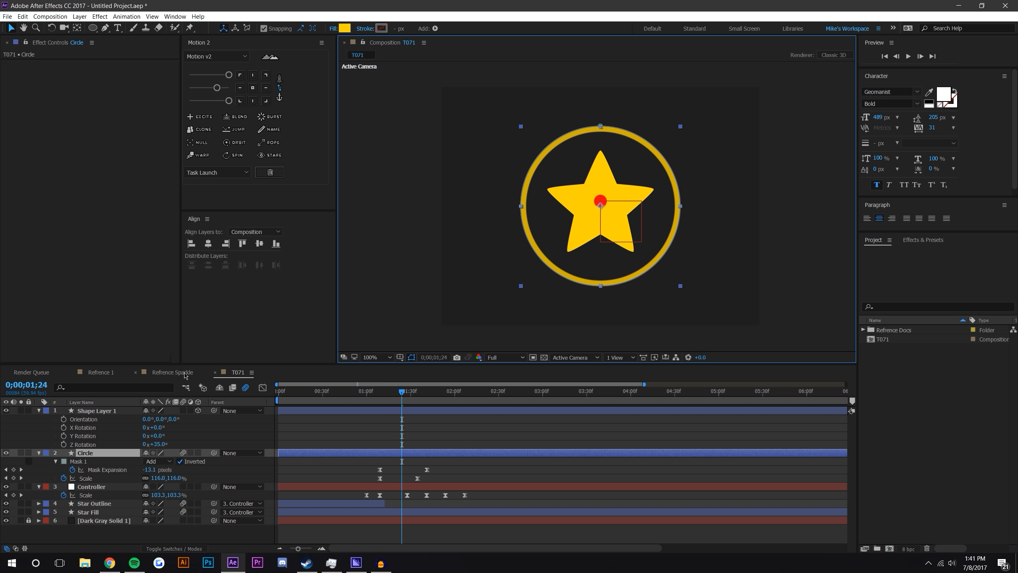
{"action": "left_click", "coordinate": [116, 413]}
{"action": "left_click_drag", "start_coordinate": [617, 217], "coordinate": [562, 170]}
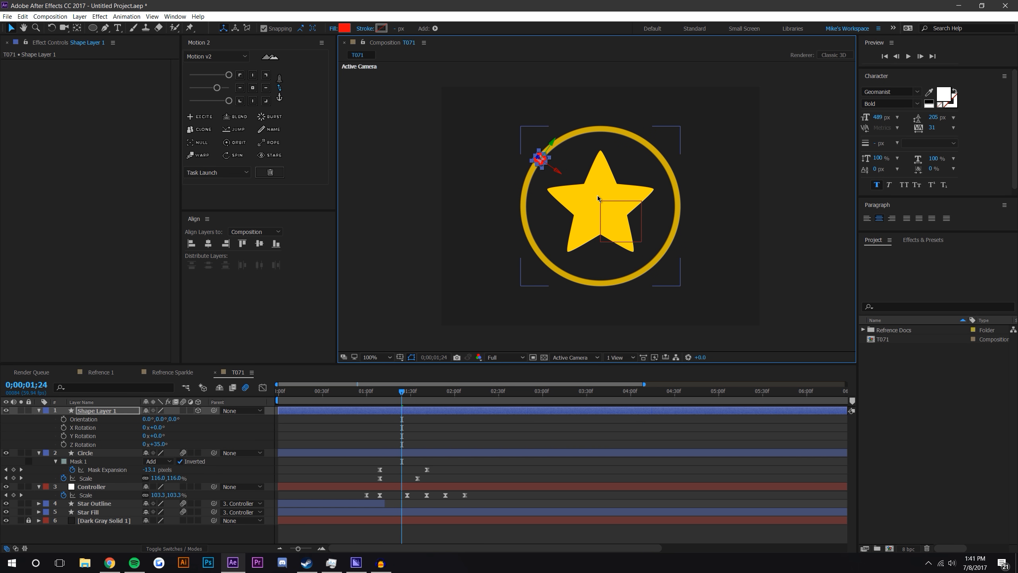
{"action": "mouse_move", "coordinate": [558, 173]}
{"action": "left_mouse_down"}
{"action": "mouse_move", "coordinate": [528, 153]}
{"action": "mouse_move", "coordinate": [549, 156]}
{"action": "left_mouse_up"}
{"action": "left_click", "coordinate": [559, 173]}
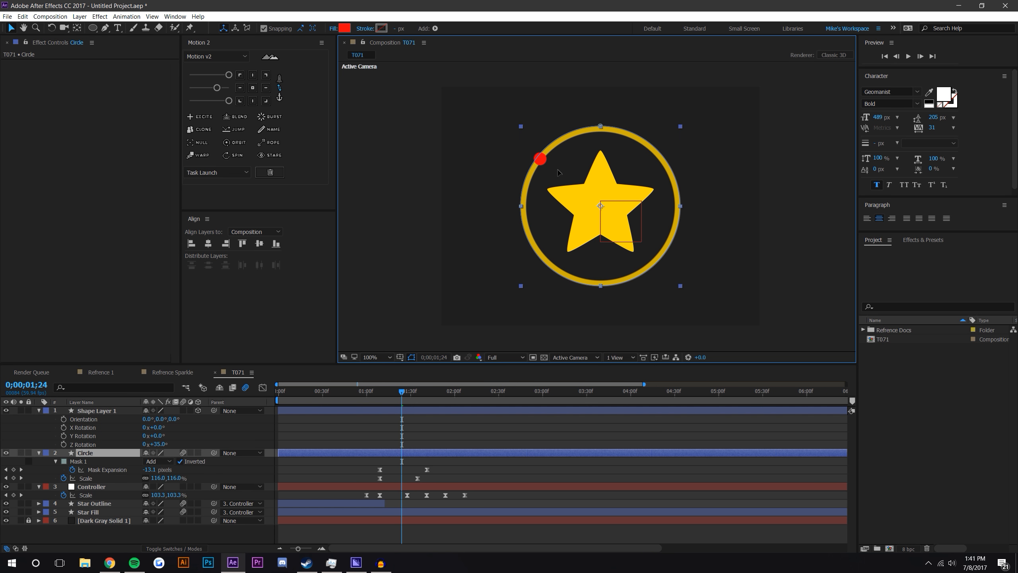
- Slide the red circle back and forth along its rotated X axis across the star and return it to the ring
{"action": "left_click", "coordinate": [123, 412]}
{"action": "left_click_drag", "start_coordinate": [558, 173], "coordinate": [645, 234]}
{"action": "left_click_drag", "start_coordinate": [676, 287], "coordinate": [500, 143]}
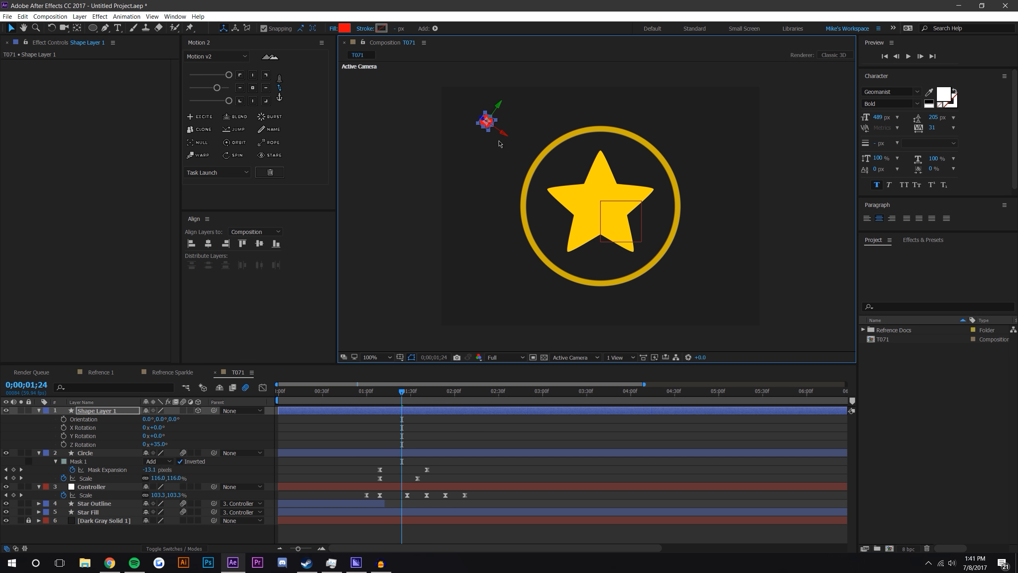
{"action": "left_click_drag", "start_coordinate": [503, 135], "coordinate": [555, 177]}
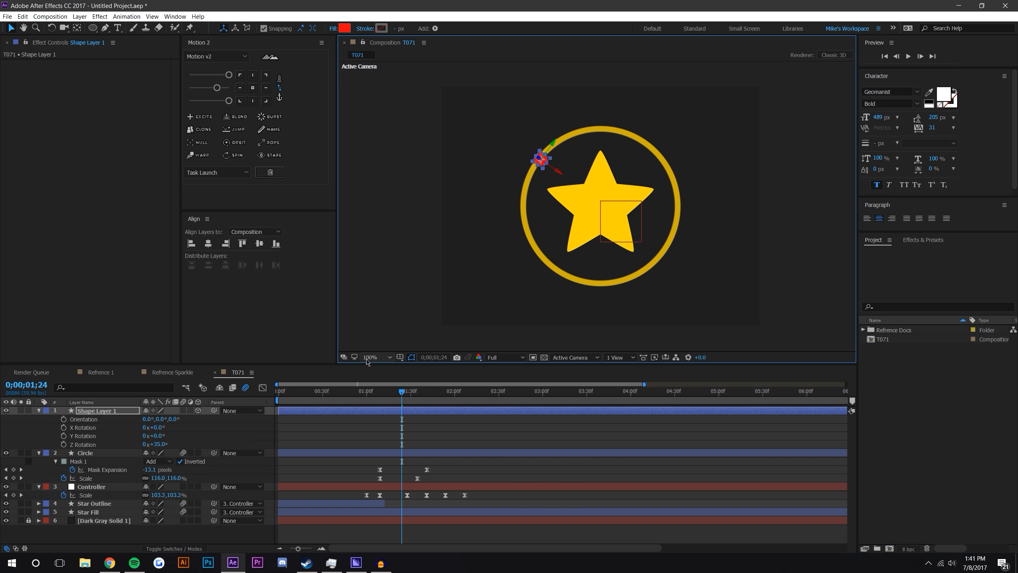
- Rename the red circle's layer Sparkle 1 and turn on its motion blur
{"action": "right_click", "coordinate": [108, 412]}
{"action": "left_click", "coordinate": [118, 403]}
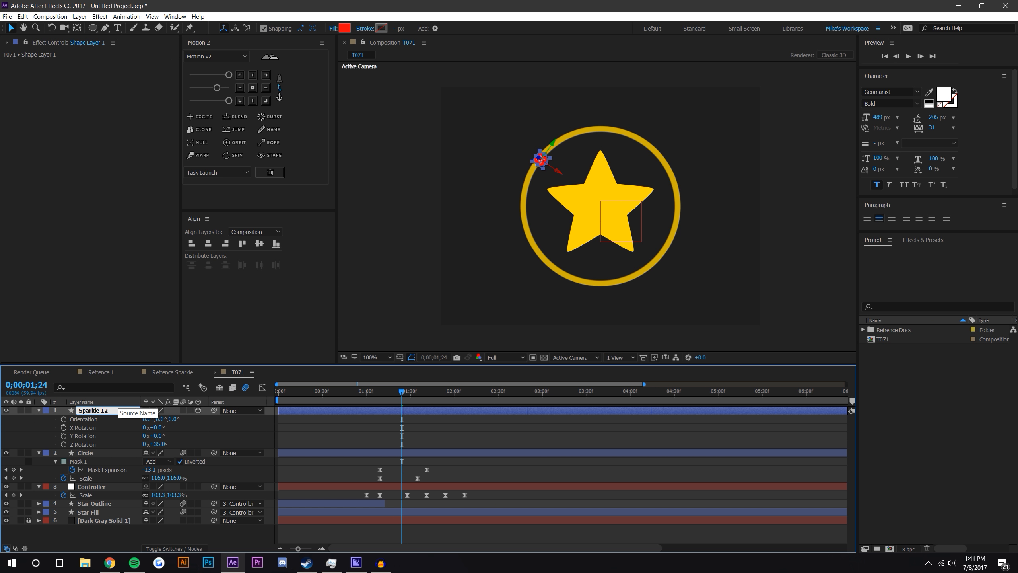
{"action": "key", "text": "Return"}
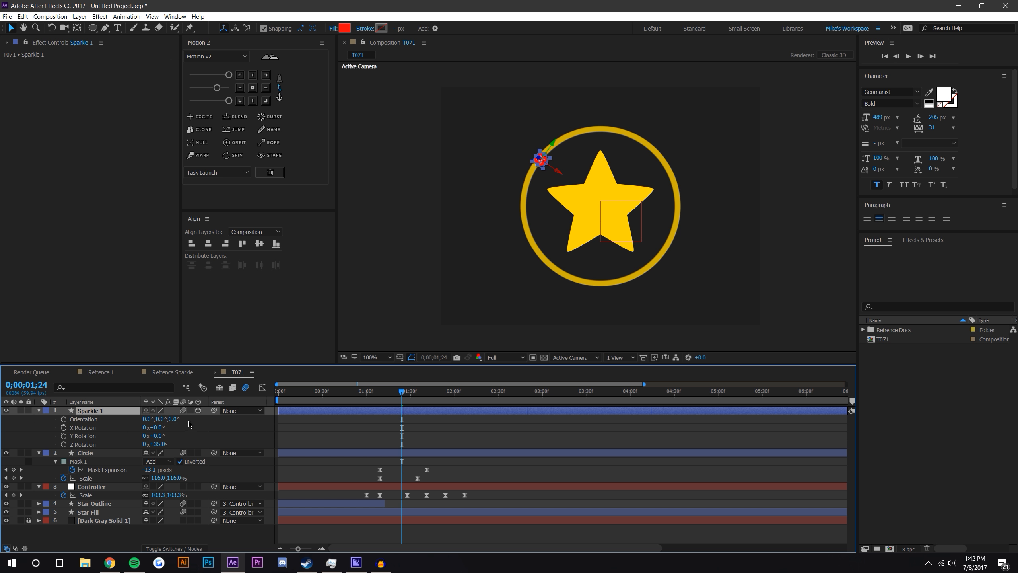
- Collapse the Circle and Controller properties, move Controller above Circle and parent Circle to Controller
{"action": "left_click", "coordinate": [39, 452]}
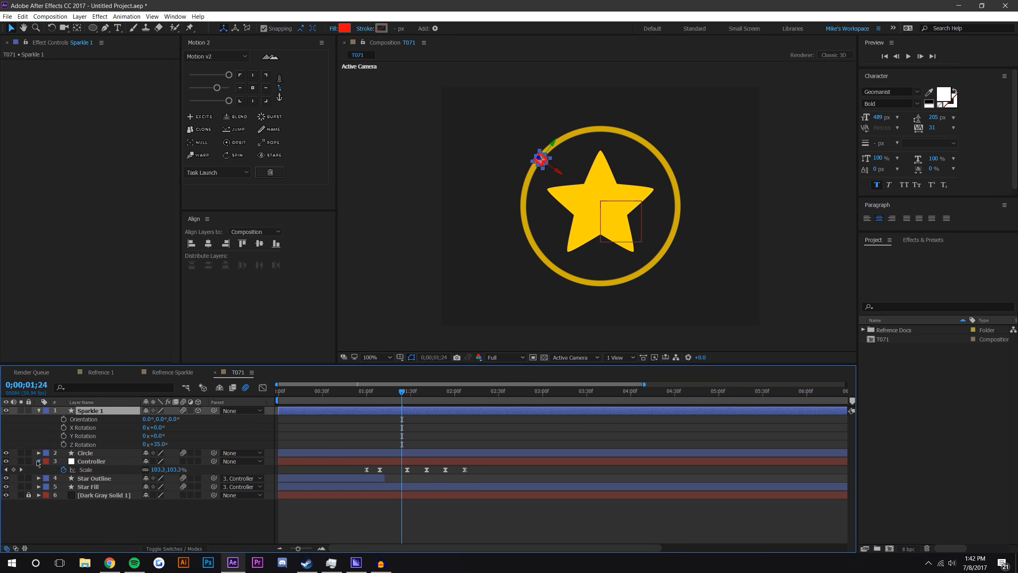
{"action": "left_click", "coordinate": [38, 461]}
{"action": "left_click_drag", "start_coordinate": [91, 454], "coordinate": [91, 467]}
{"action": "left_click_drag", "start_coordinate": [214, 461], "coordinate": [115, 456]}
{"action": "left_click", "coordinate": [247, 508]}
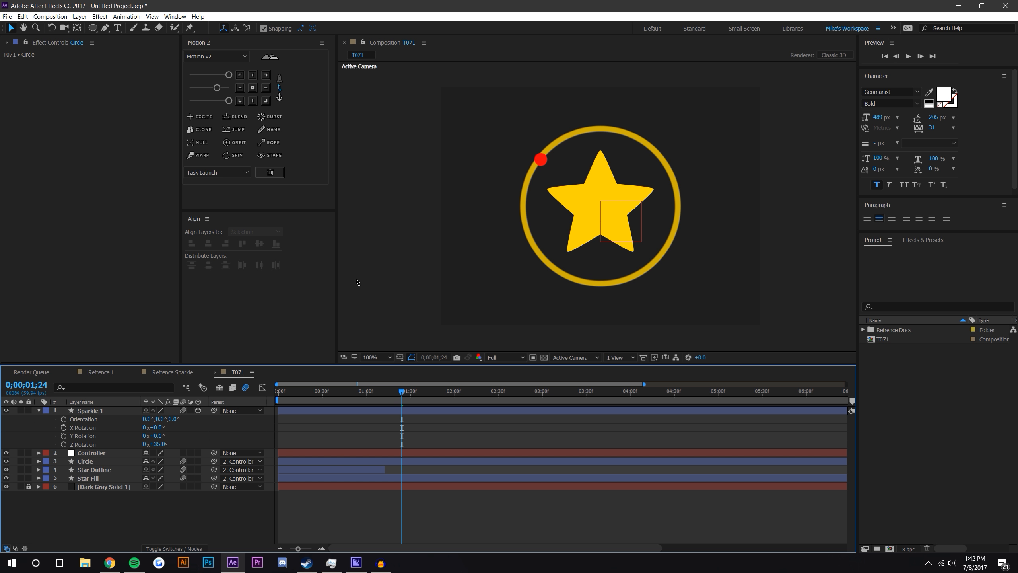
- Add Position and Scale keyframes to Sparkle 1 at 0;00;01;23
{"action": "left_click", "coordinate": [96, 410]}
{"action": "left_click_drag", "start_coordinate": [323, 395], "coordinate": [401, 401]}
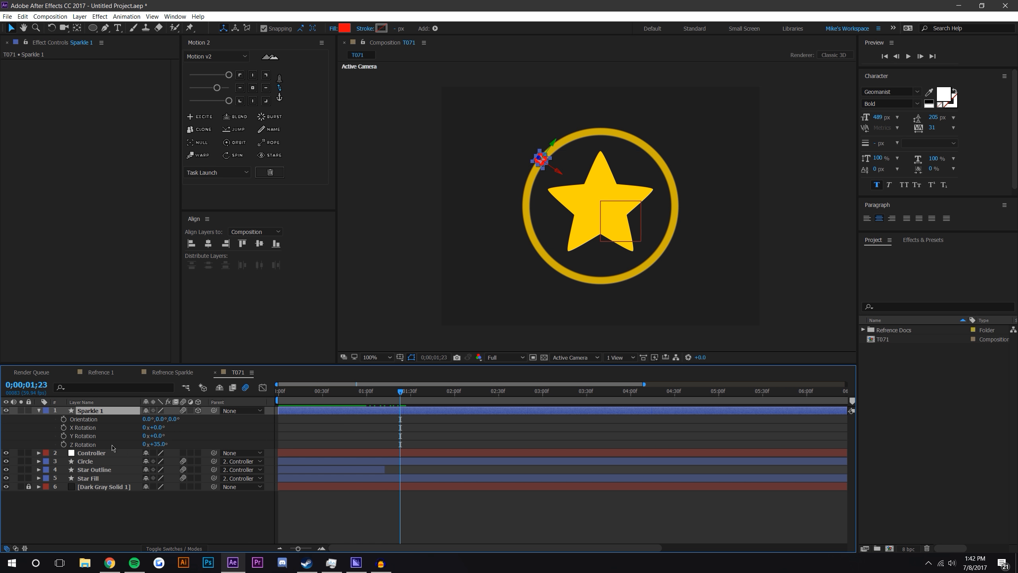
{"action": "key", "text": "p"}
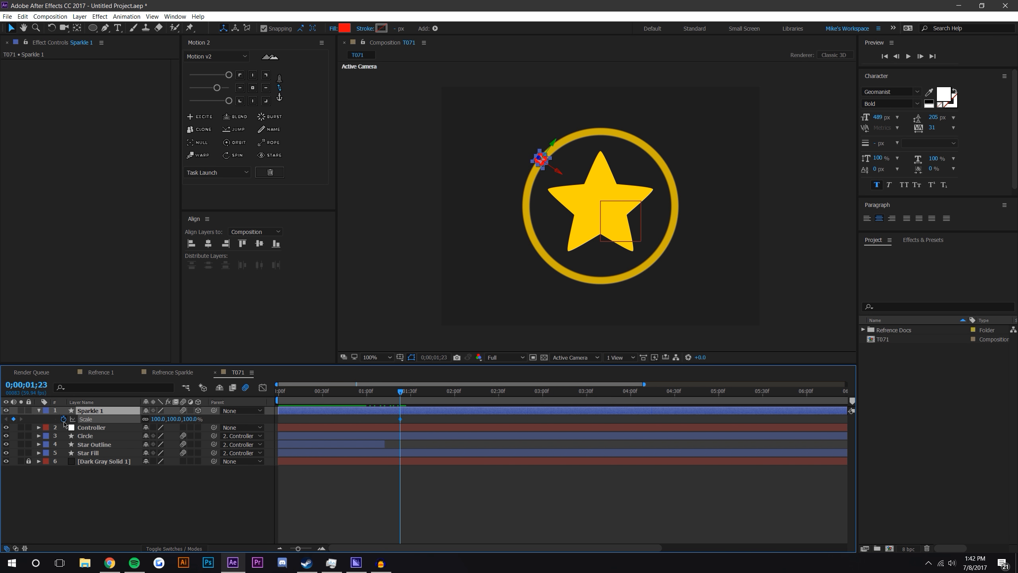
{"action": "left_click", "coordinate": [64, 420]}
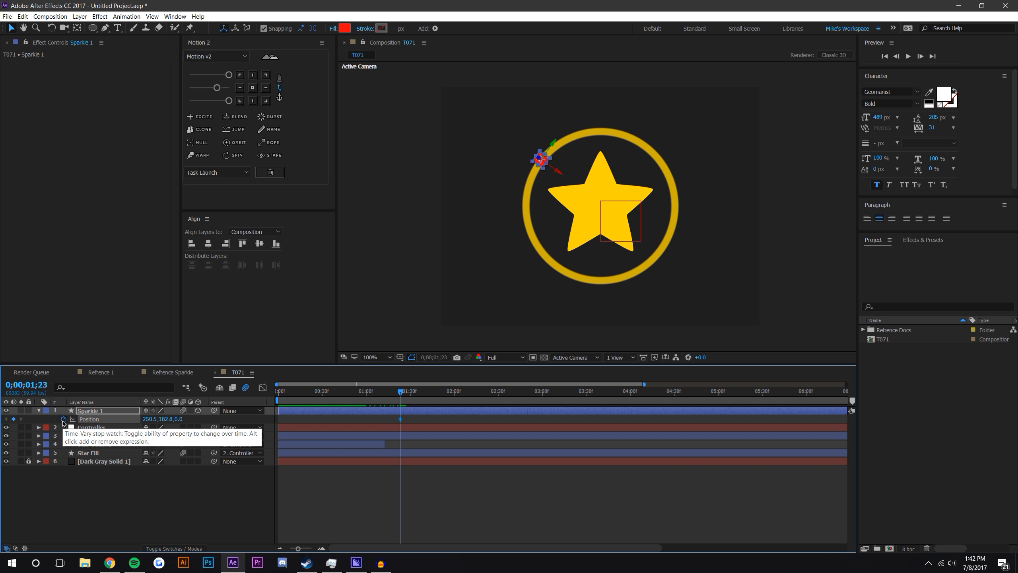
{"action": "key", "text": "alt+shift+s"}
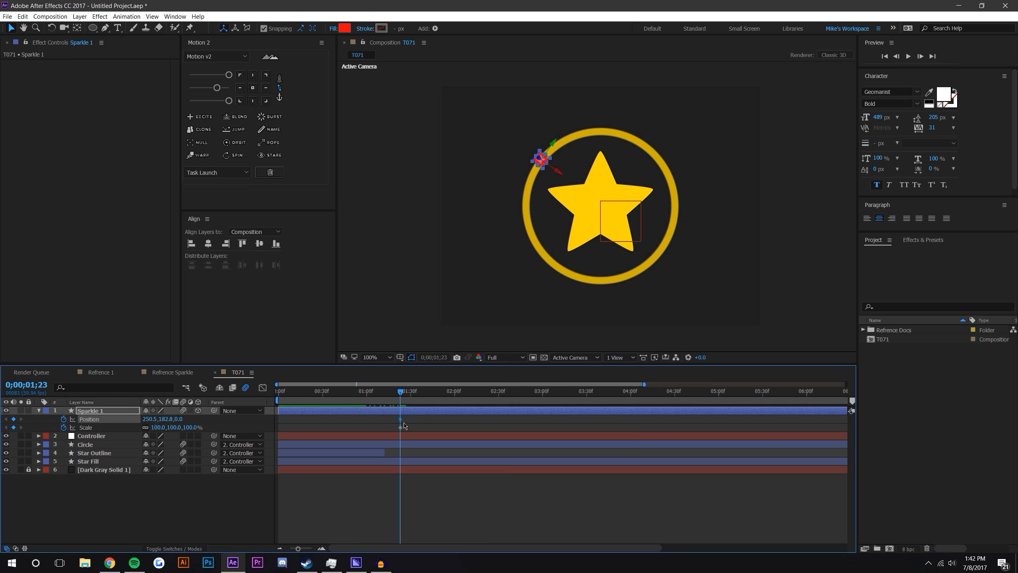
- Move Sparkle 1's Position and Scale keyframes to 0;00;01;48 and set its Scale to 0% at 0;00;01;23
{"action": "left_click_drag", "start_coordinate": [407, 417], "coordinate": [437, 426]}
{"action": "left_click", "coordinate": [162, 500]}
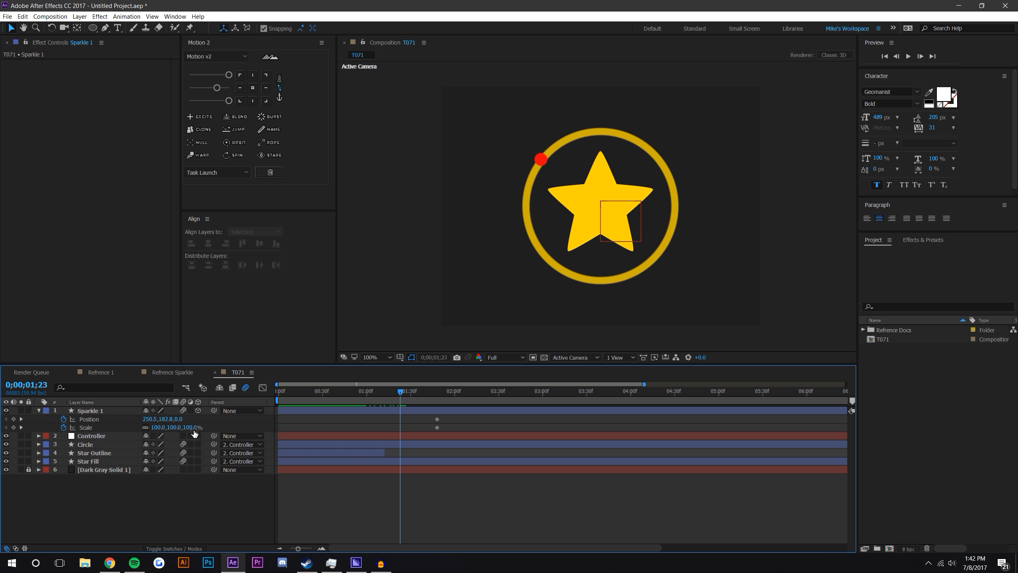
{"action": "key", "text": "Return"}
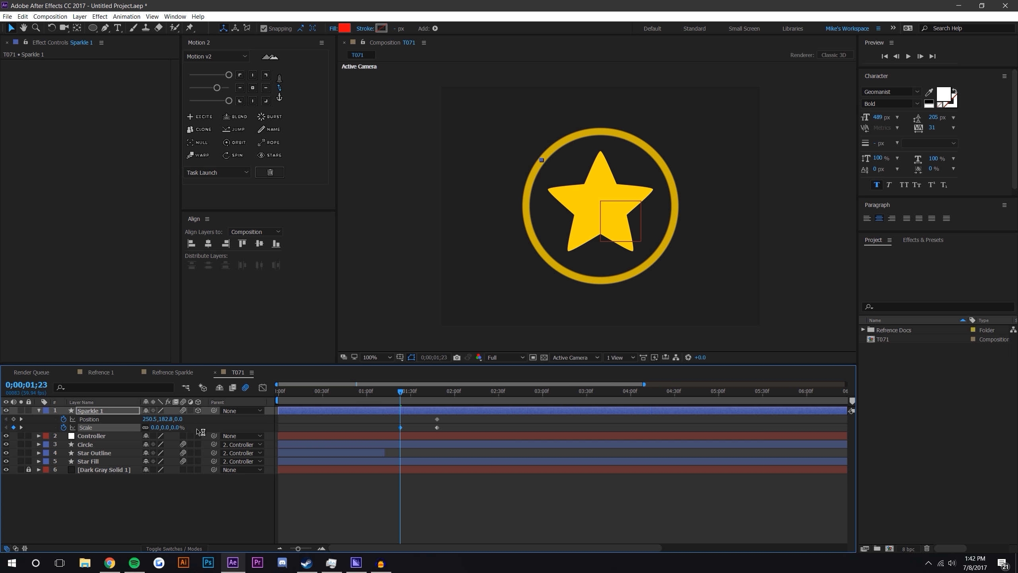
- Keyframe Sparkle 1 moving outward along its X axis to about 143.1, 107.6 at 0;00;01;48, with Scale at 66.8%
{"action": "left_click", "coordinate": [419, 498]}
{"action": "mouse_move", "coordinate": [437, 420]}
{"action": "left_mouse_down"}
{"action": "mouse_move", "coordinate": [401, 419]}
{"action": "mouse_move", "coordinate": [404, 392]}
{"action": "mouse_move", "coordinate": [437, 404]}
{"action": "left_mouse_up"}
{"action": "left_click_drag", "start_coordinate": [559, 173], "coordinate": [516, 148]}
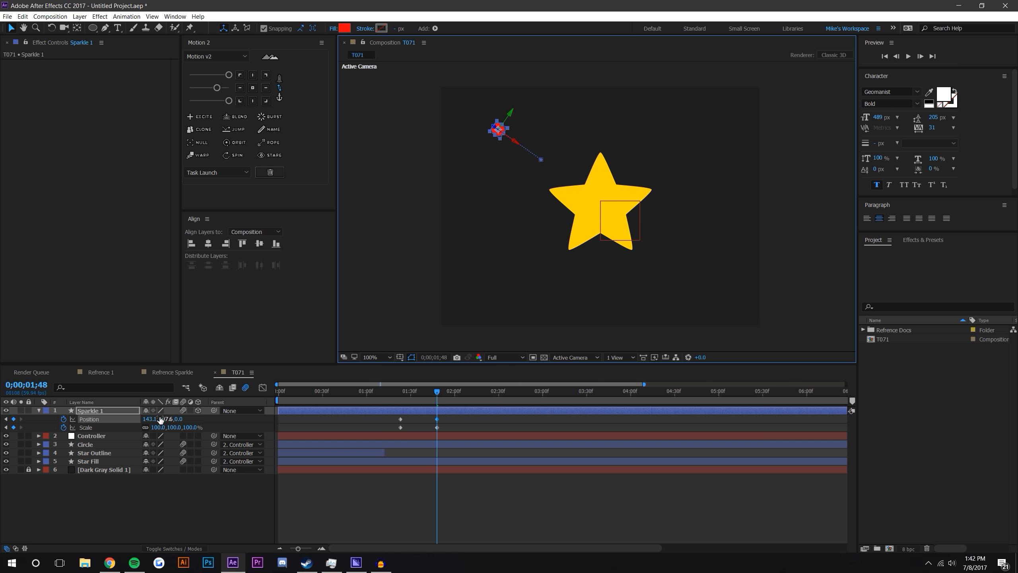
{"action": "left_click_drag", "start_coordinate": [191, 430], "coordinate": [155, 432]}
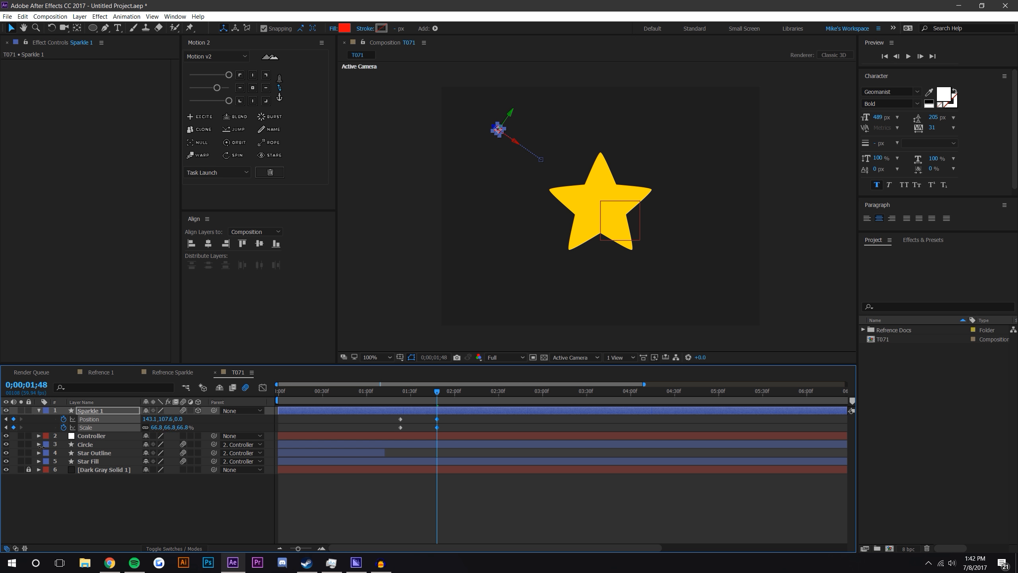
{"action": "left_click", "coordinate": [512, 519]}
- Ease all of Sparkle 1's Position and Scale keyframes with Motion 2 and show their curves in the Graph Editor
{"action": "left_click", "coordinate": [399, 394]}
{"action": "left_click_drag", "start_coordinate": [398, 394], "coordinate": [439, 430]}
{"action": "left_click", "coordinate": [229, 100]}
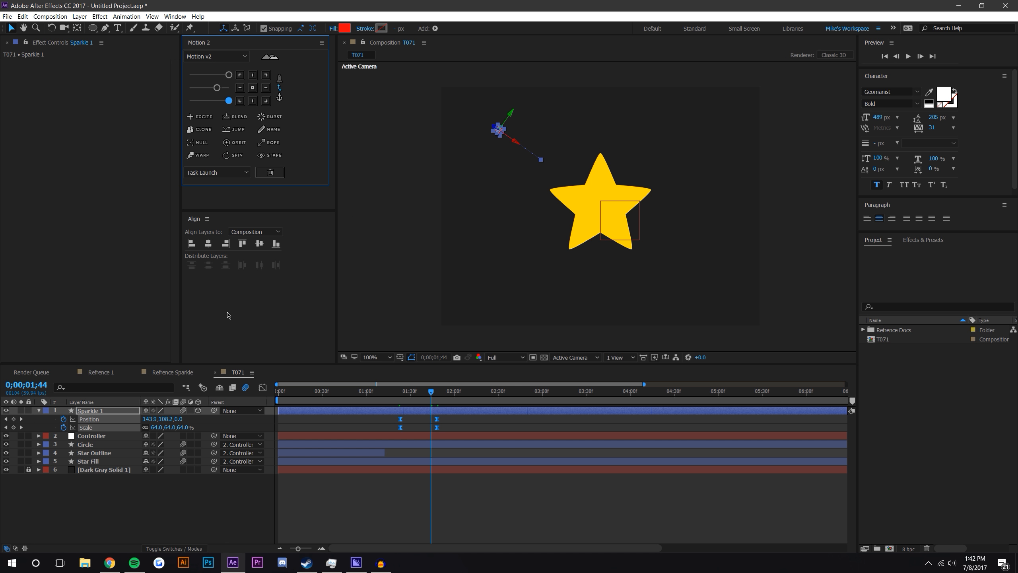
{"action": "left_click", "coordinate": [261, 387]}
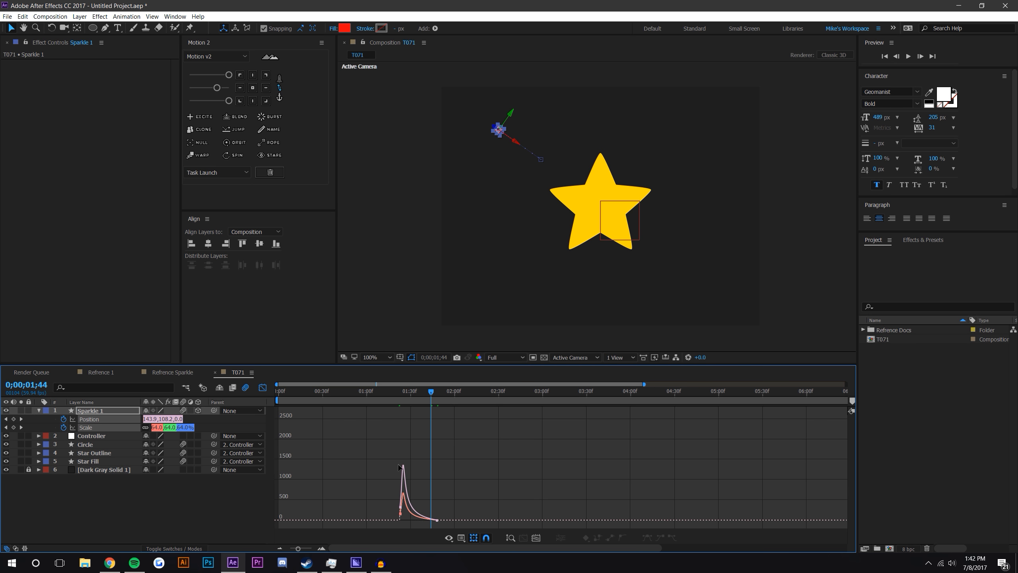
- Preview Sparkle 1's motion and move its starting Position and Scale keyframes earlier to 0;00;01;15
{"action": "left_click", "coordinate": [263, 387]}
{"action": "key", "text": "space"}
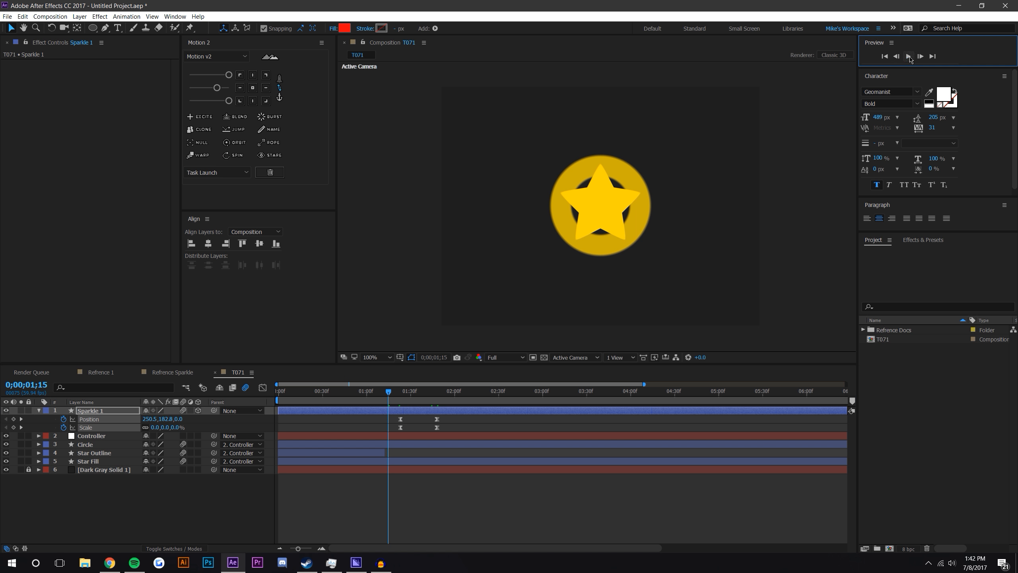
{"action": "key", "text": "space"}
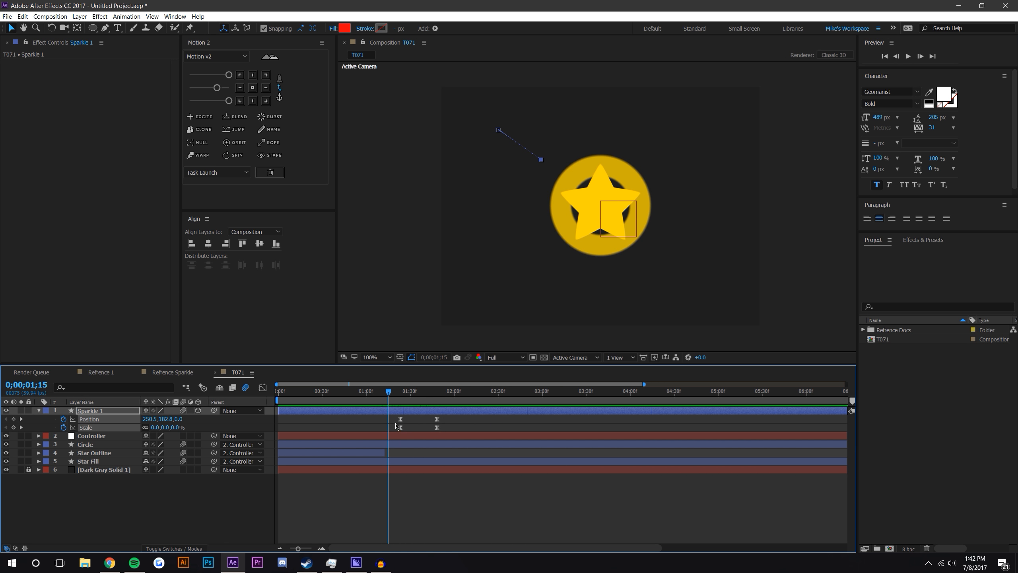
{"action": "left_click_drag", "start_coordinate": [400, 422], "coordinate": [425, 390]}
{"action": "left_click", "coordinate": [421, 495]}
- Keyframe Sparkle 1's Opacity from 100% at 0;00;01;40 to 0% at 0;00;01;59 and preview the fade
{"action": "left_click", "coordinate": [396, 392]}
{"action": "left_click", "coordinate": [97, 413]}
{"action": "key", "text": "t"}
{"action": "left_click", "coordinate": [63, 418]}
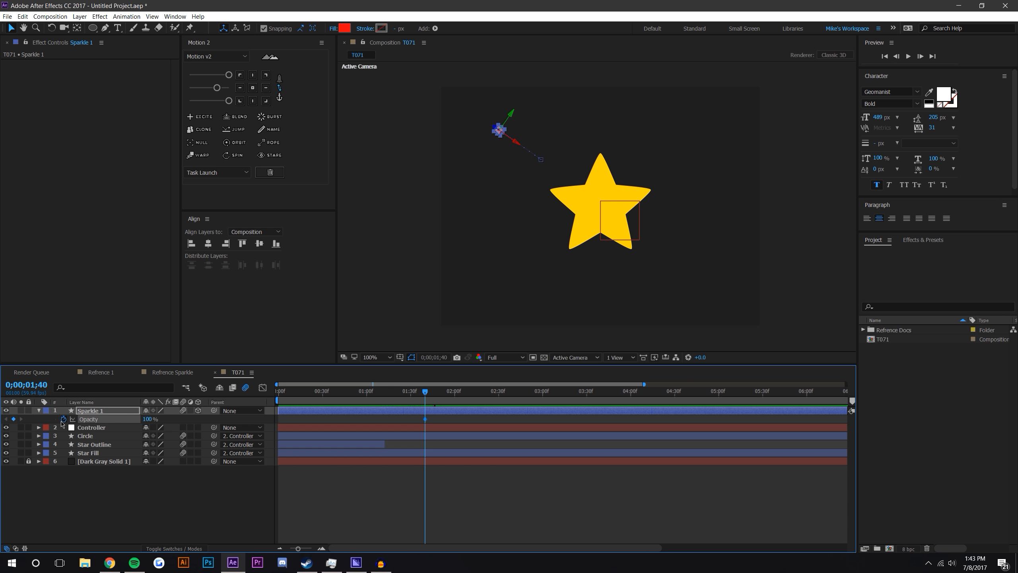
{"action": "key", "text": "u"}
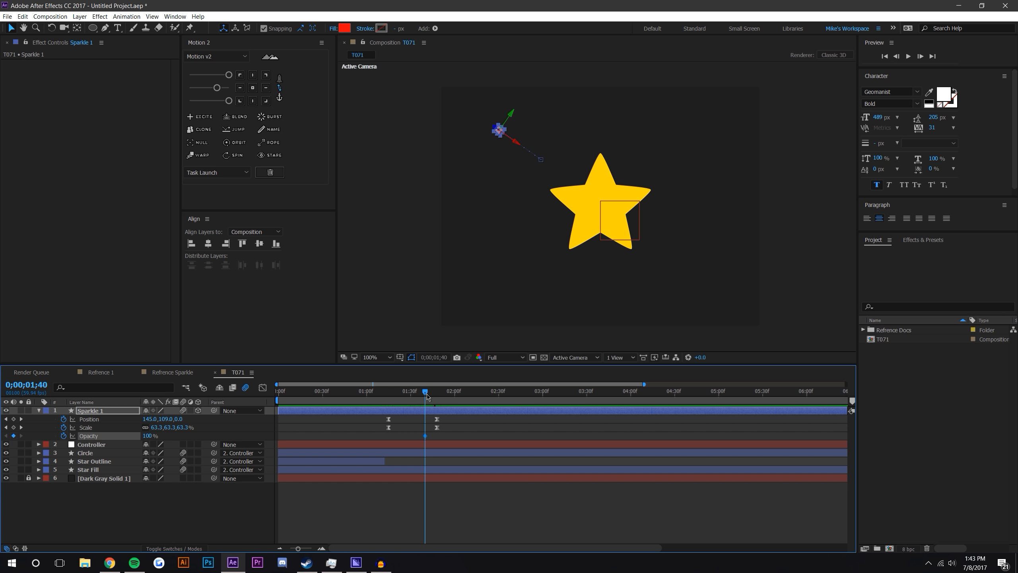
{"action": "left_click_drag", "start_coordinate": [427, 397], "coordinate": [453, 391]}
{"action": "left_click_drag", "start_coordinate": [147, 436], "coordinate": [88, 437]}
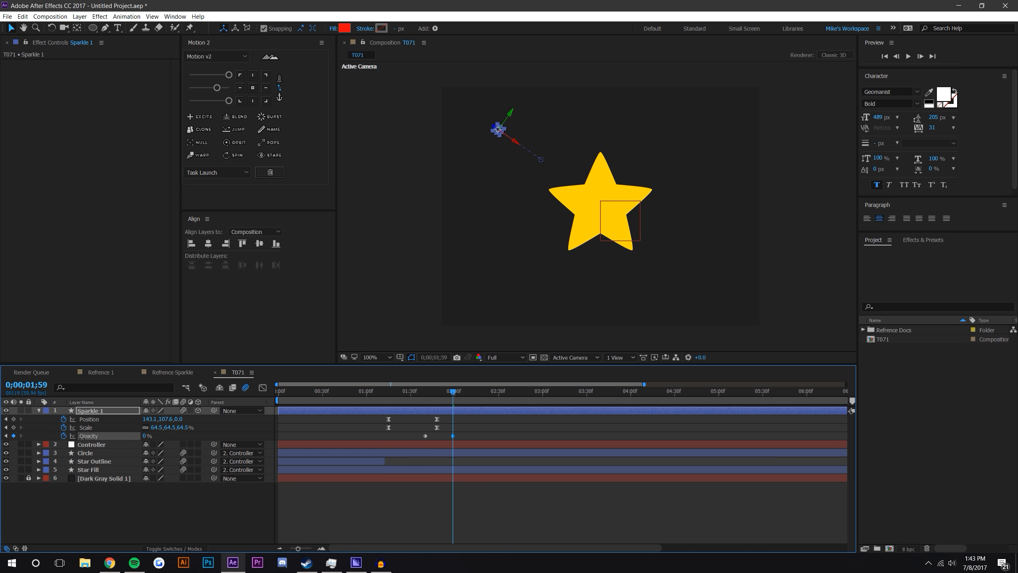
{"action": "left_click", "coordinate": [477, 491]}
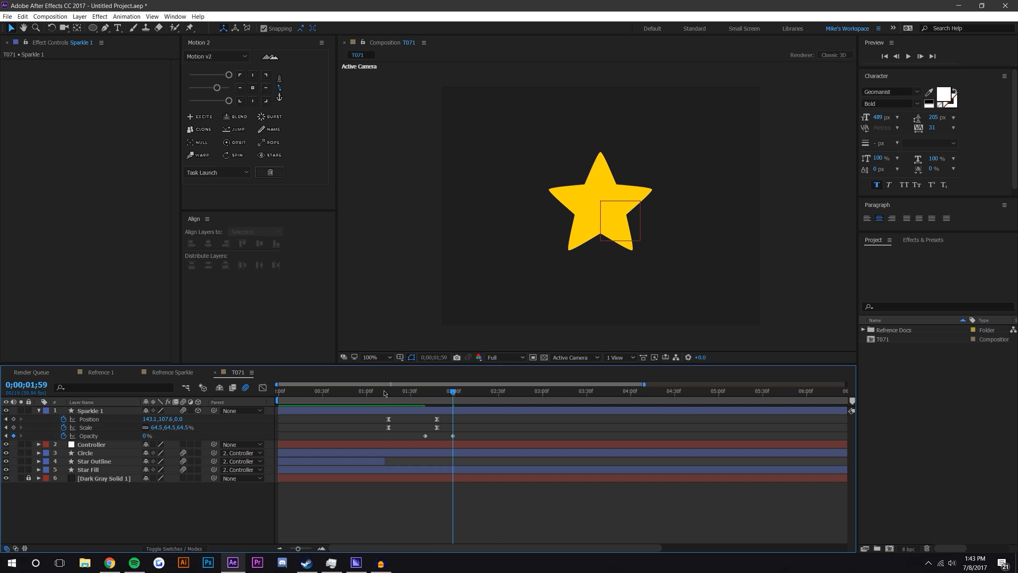
{"action": "left_click", "coordinate": [384, 391]}
{"action": "left_click", "coordinate": [908, 56]}
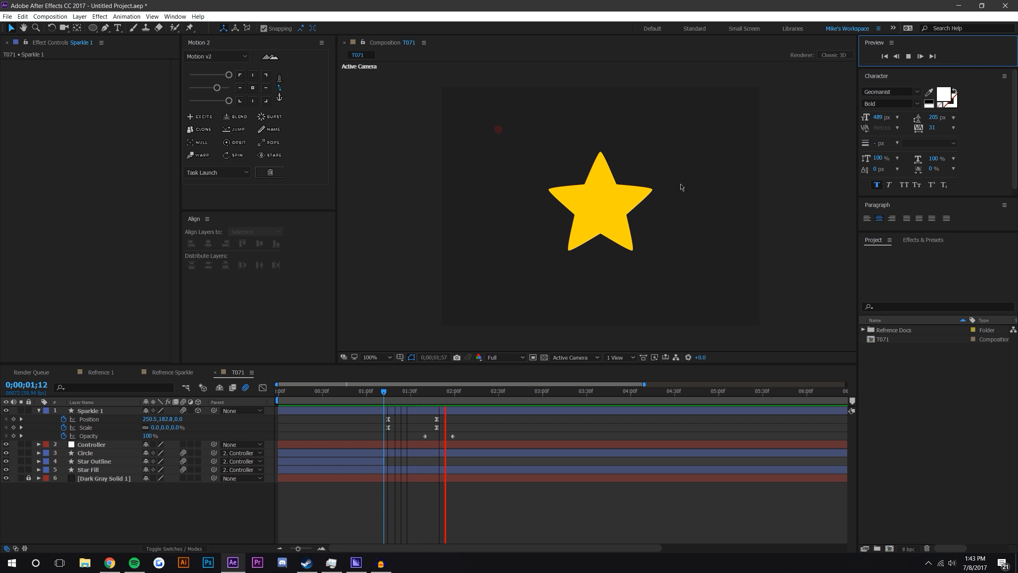
- Retime all of Sparkle 1's keyframes later and longer, with Position and Scale running from 0;00;01;21 to about 0;00;02;02
{"action": "left_click_drag", "start_coordinate": [385, 394], "coordinate": [469, 447]}
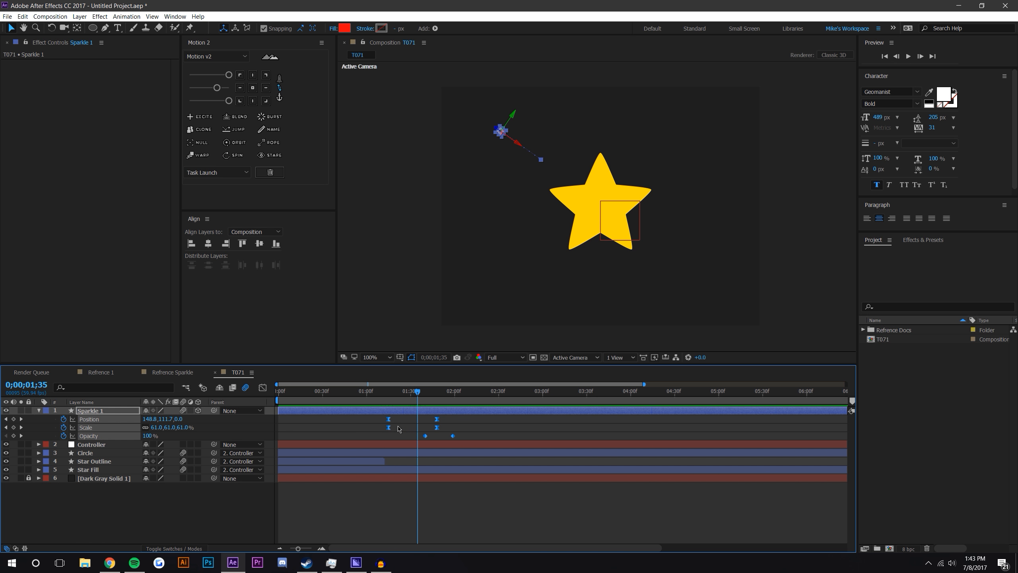
{"action": "left_click_drag", "start_coordinate": [387, 428], "coordinate": [371, 428]}
{"action": "left_click", "coordinate": [401, 512]}
{"action": "left_click_drag", "start_coordinate": [371, 391], "coordinate": [475, 445]}
{"action": "left_click_drag", "start_coordinate": [374, 420], "coordinate": [447, 391]}
{"action": "left_click", "coordinate": [420, 495]}
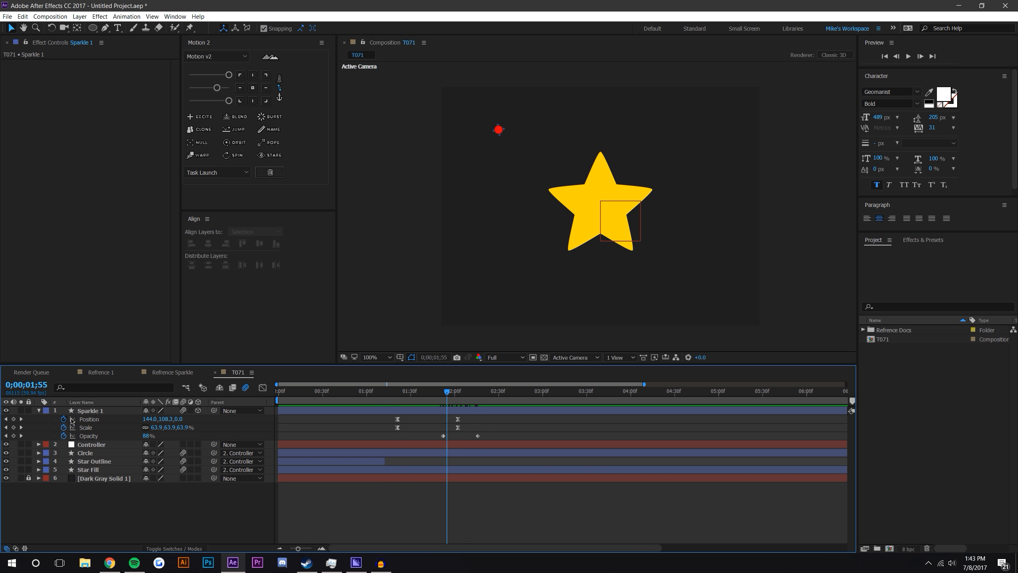
- Duplicate the Sparkle 1 layer and show the copy's Position, Scale and Opacity keyframes
{"action": "left_click", "coordinate": [89, 411]}
{"action": "key", "text": "ctrl+d"}
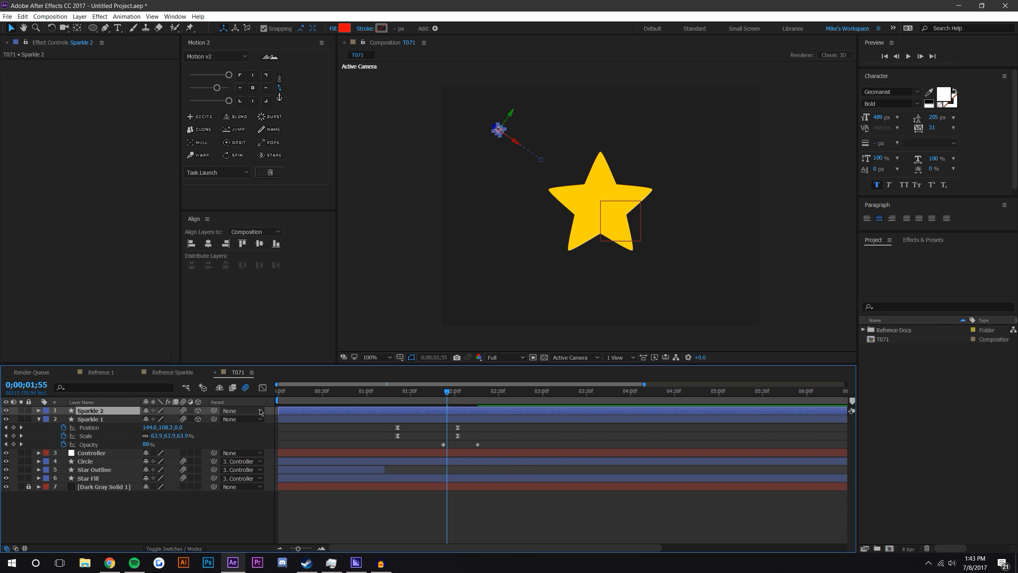
{"action": "key", "text": "p"}
{"action": "key", "text": "shift+s"}
{"action": "key", "text": "shift+t"}
{"action": "key", "text": "F2"}
- Delete Sparkle 2's ending Position keyframe and move its starting position at 0;00;01;21 to about 285.0, 155.8
{"action": "left_click", "coordinate": [399, 398]}
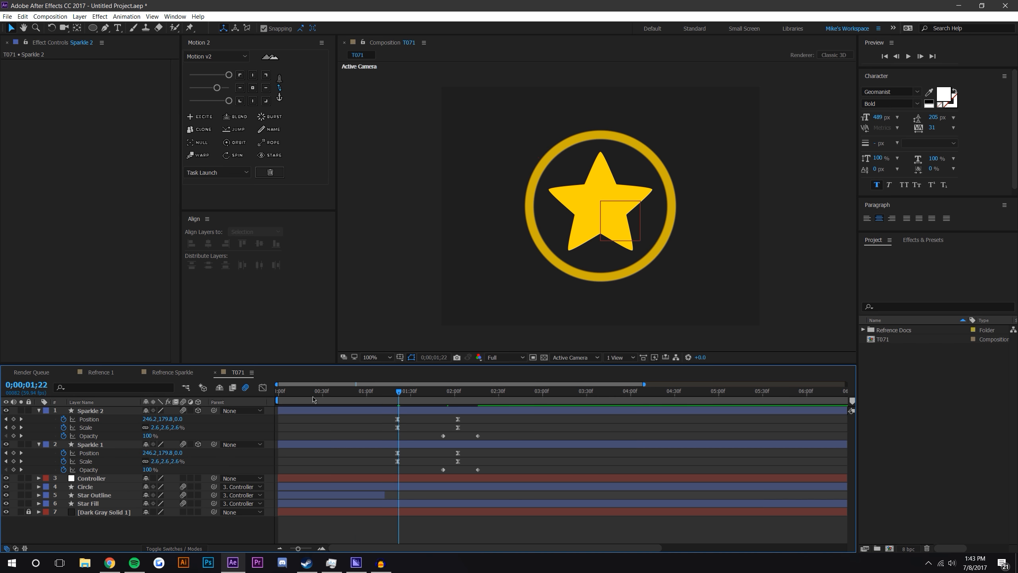
{"action": "left_click_drag", "start_coordinate": [402, 395], "coordinate": [397, 395]}
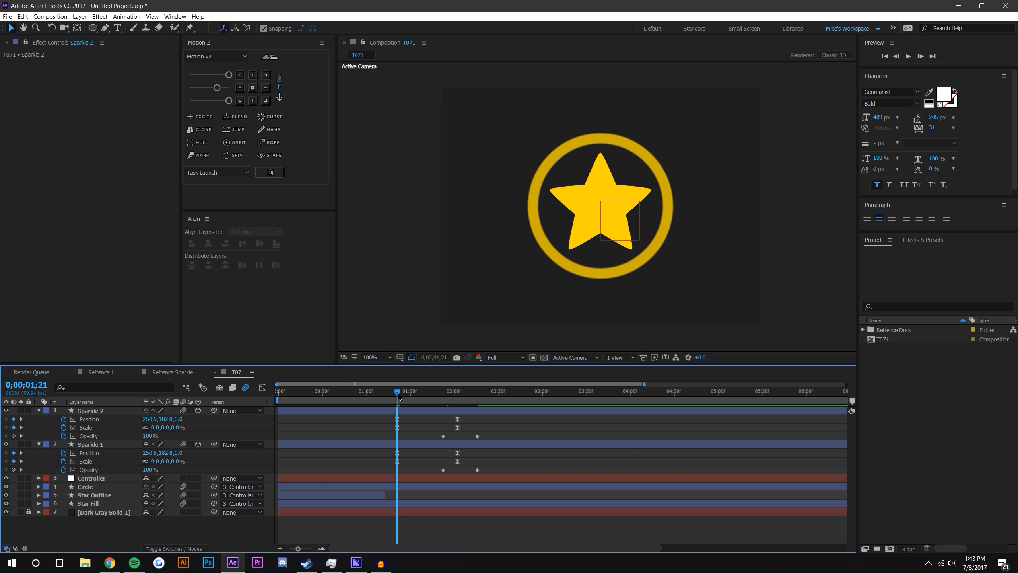
{"action": "left_click", "coordinate": [111, 410]}
{"action": "scroll", "coordinate": [508, 126], "scroll_direction": "up", "scroll_amount": 2}
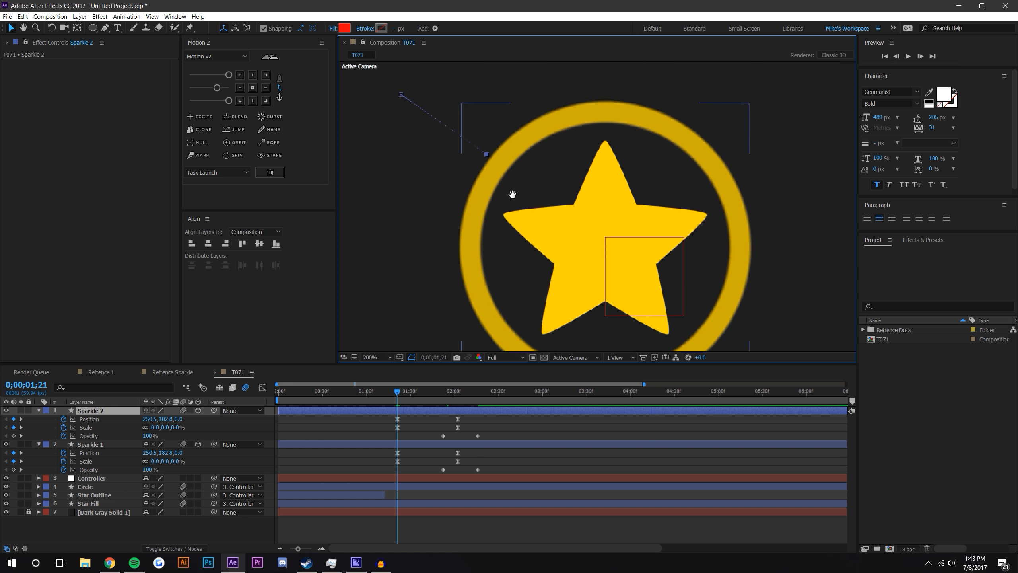
{"action": "left_click", "coordinate": [466, 420]}
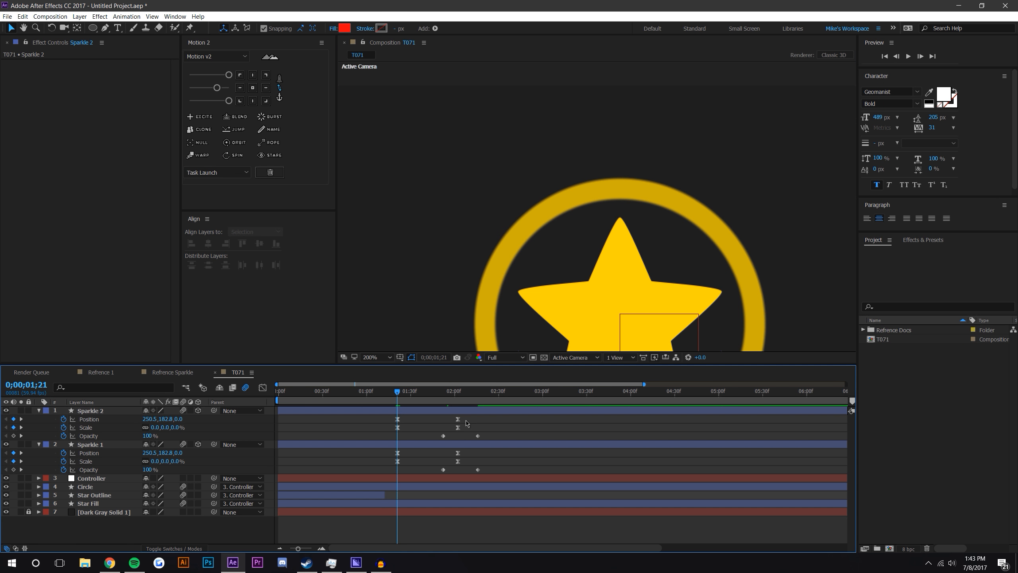
{"action": "left_click", "coordinate": [457, 419]}
{"action": "key", "text": "Delete"}
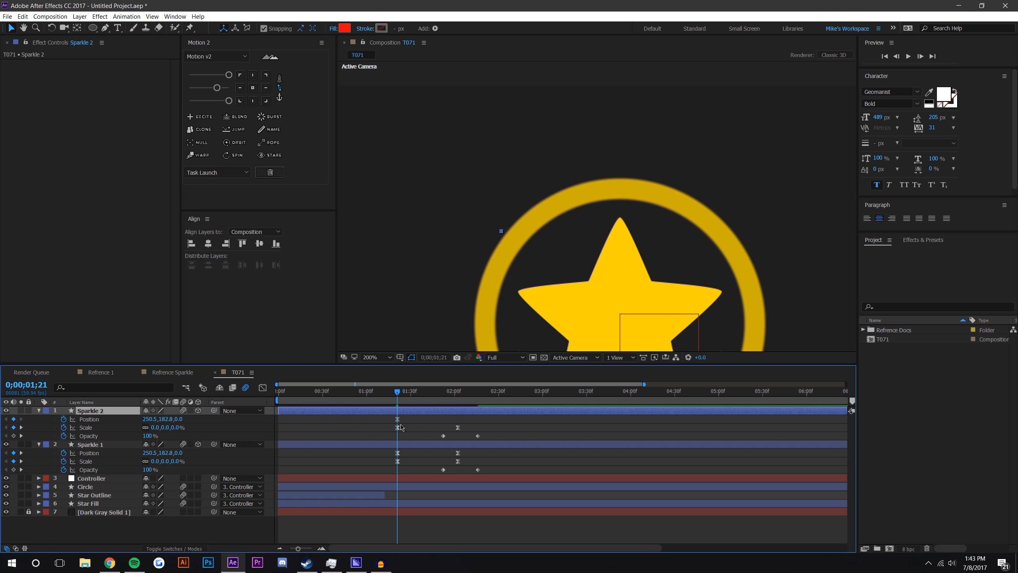
{"action": "left_click", "coordinate": [101, 418]}
{"action": "left_click_drag", "start_coordinate": [501, 231], "coordinate": [514, 225]}
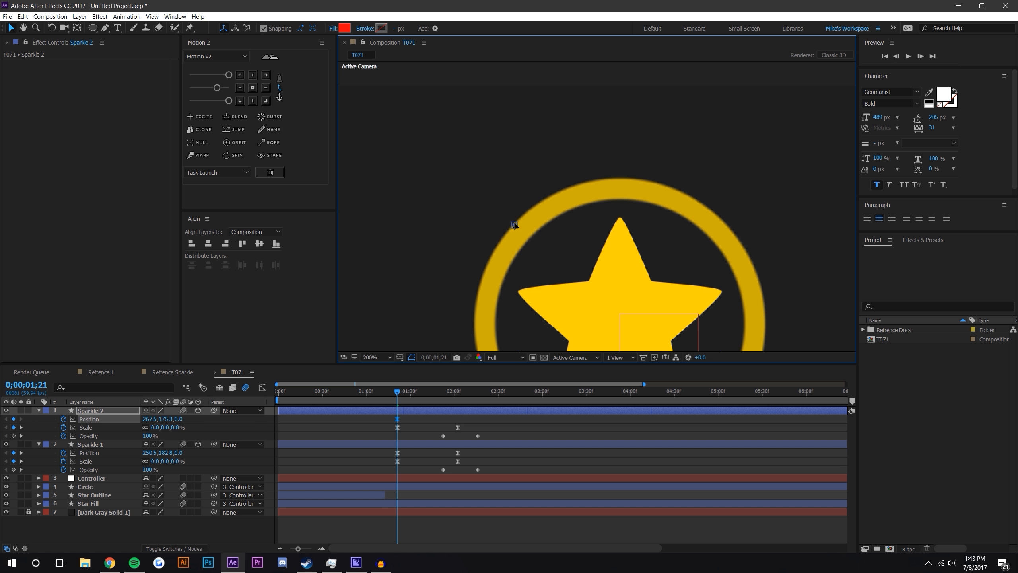
- Keyframe Sparkle 2 moving outward from the star to about 162.9, 46.1 at 0;00;02;02
{"action": "left_click_drag", "start_coordinate": [397, 391], "coordinate": [458, 394]}
{"action": "left_click_drag", "start_coordinate": [560, 233], "coordinate": [431, 148]}
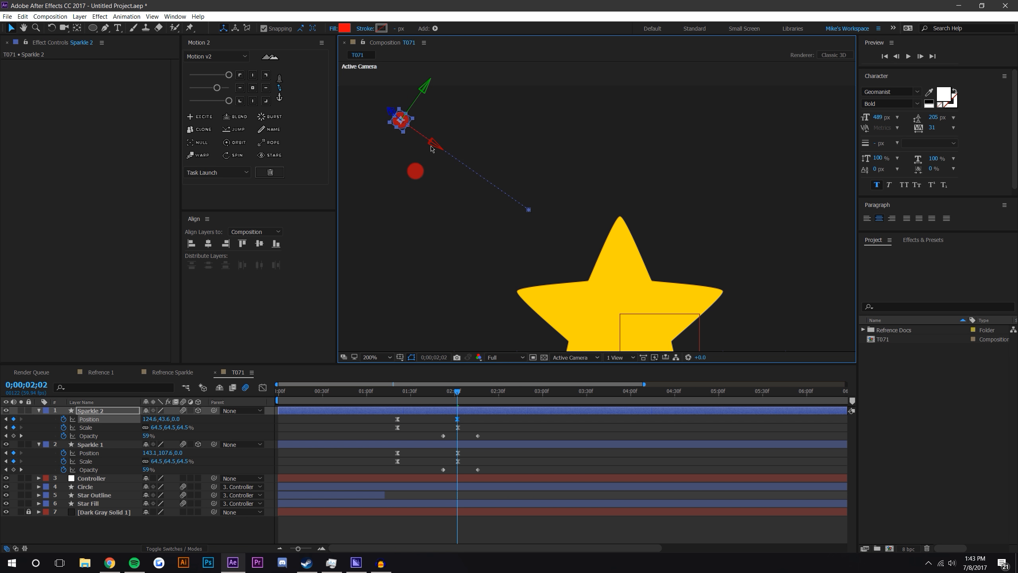
{"action": "key", "text": "comma"}
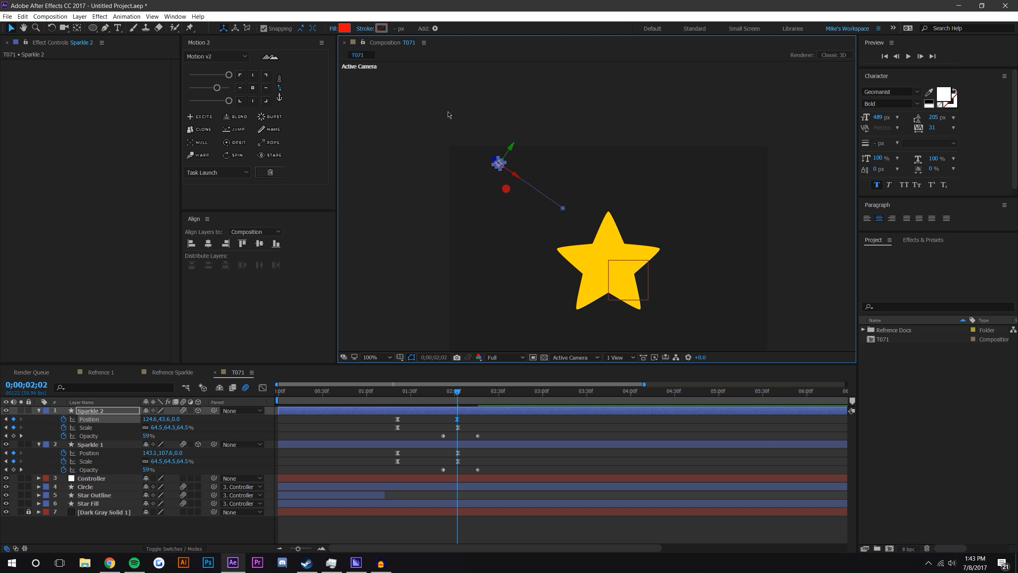
{"action": "left_click_drag", "start_coordinate": [508, 149], "coordinate": [530, 179]}
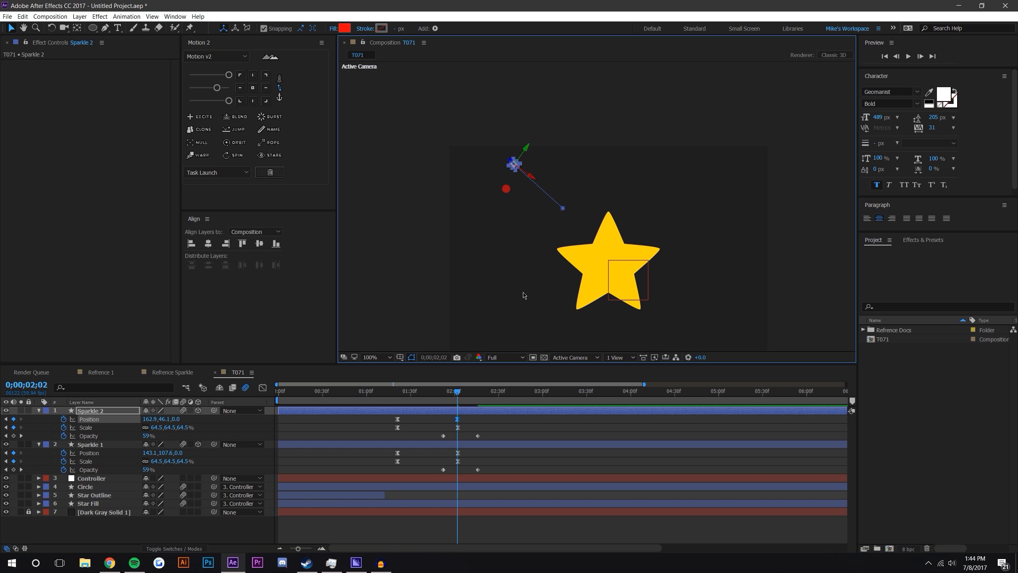
- Align Sparkle 2's ending Scale keyframe and Sparkle 1's ending Position and Scale keyframes to 0;00;02;02
{"action": "key", "text": "equal"}
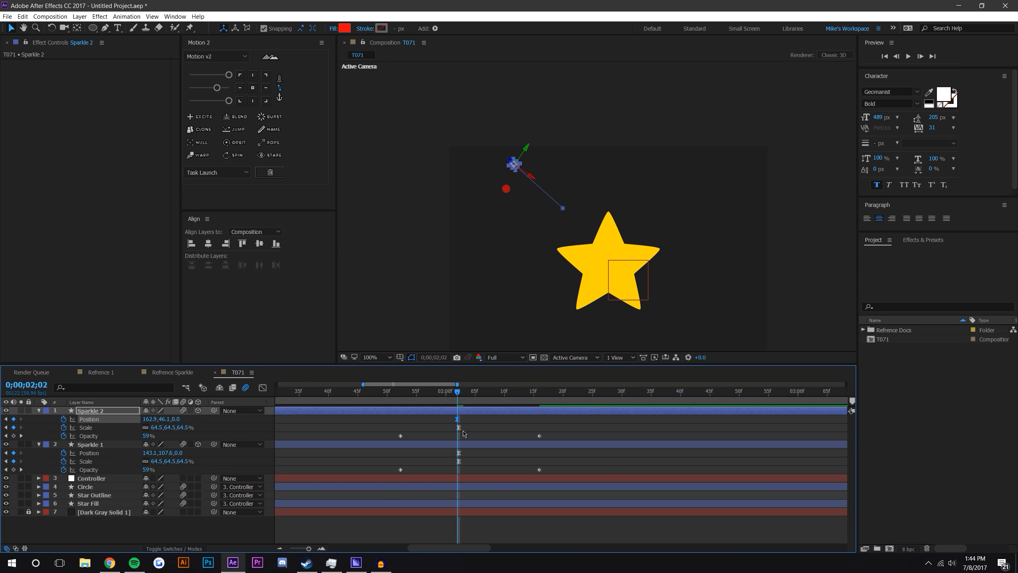
{"action": "left_click", "coordinate": [459, 427]}
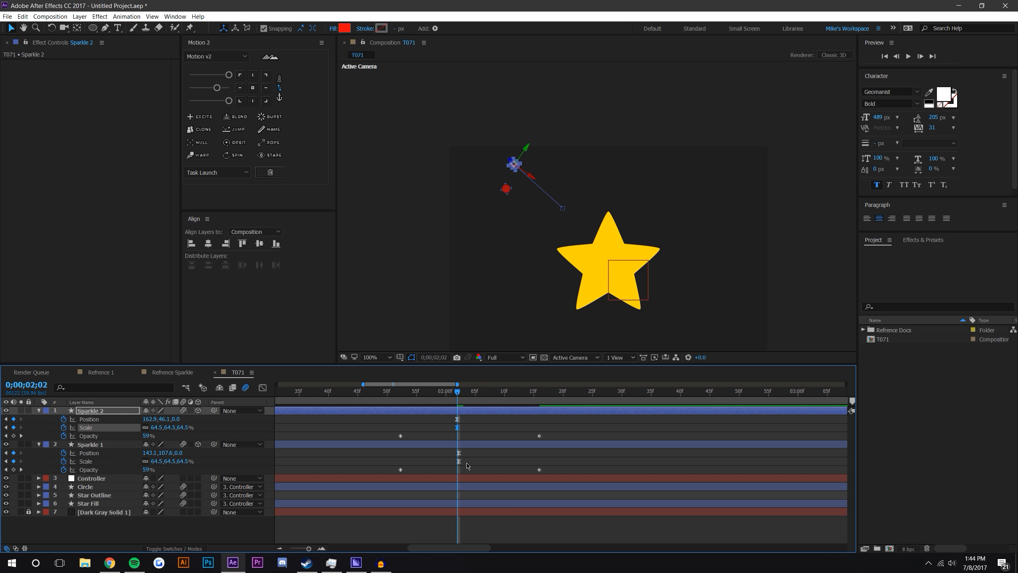
{"action": "left_click_drag", "start_coordinate": [467, 465], "coordinate": [457, 455]}
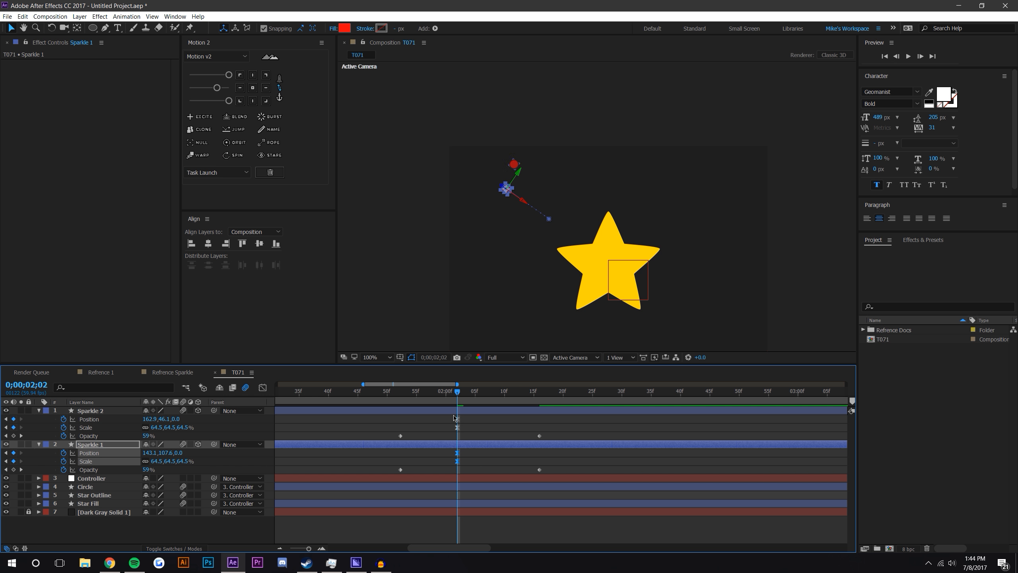
- Pull the sparkles' end positions inward at 0;00;02;02: Sparkle 1 to about 183.5, 135.9 and Sparkle 2 to about 181.5, 59.1
{"action": "key", "text": "period"}
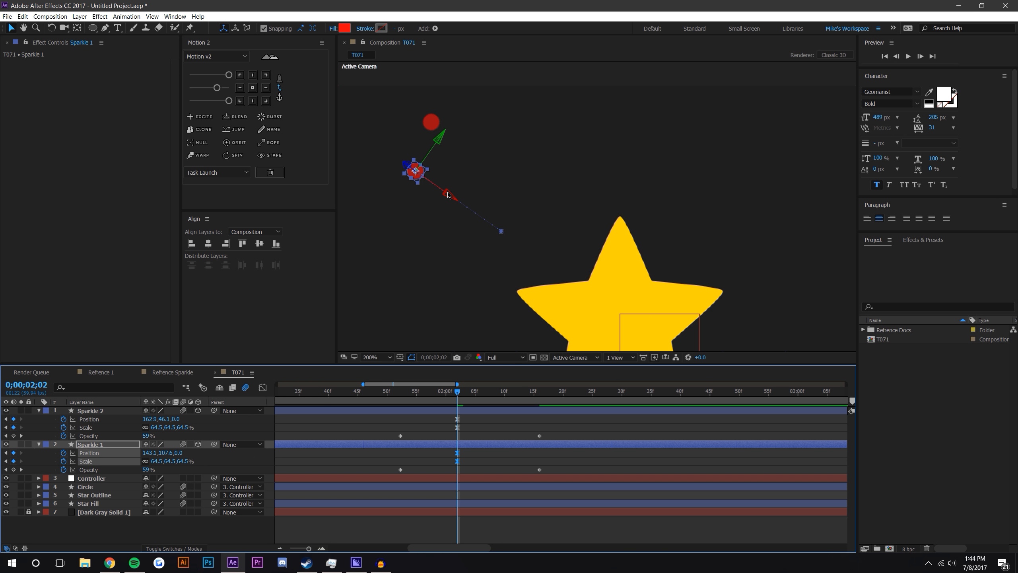
{"action": "left_click_drag", "start_coordinate": [448, 196], "coordinate": [480, 219]}
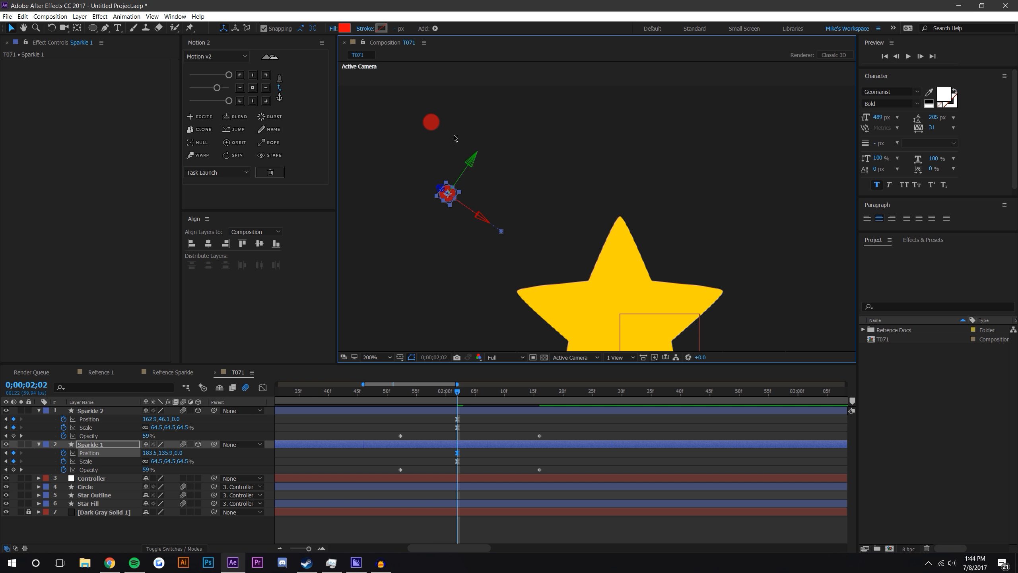
{"action": "left_click", "coordinate": [441, 138]}
{"action": "left_click_drag", "start_coordinate": [468, 151], "coordinate": [483, 161]}
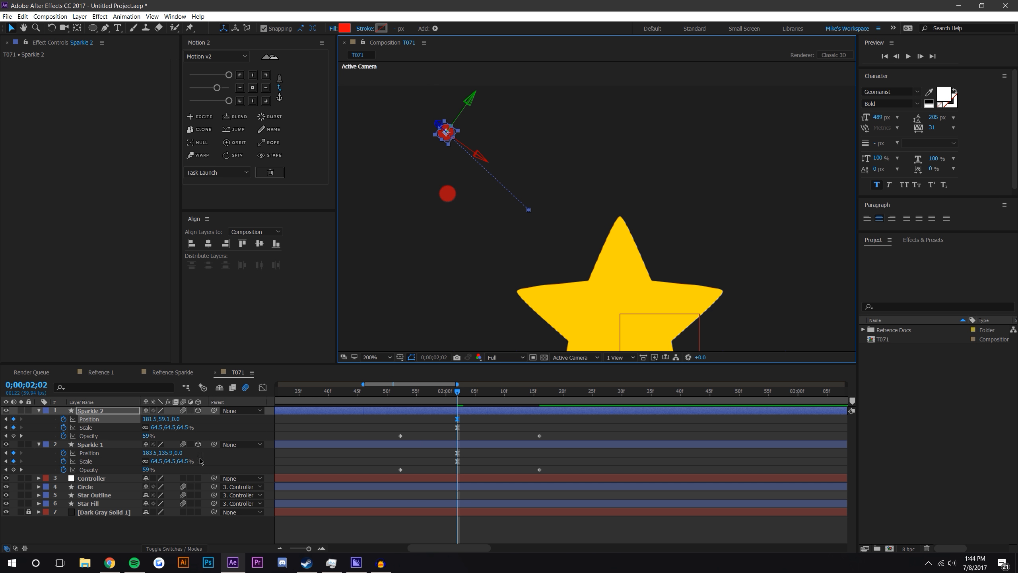
- Set Sparkle 1's ending Scale to 38.2% at 0;00;02;02 and preview both sparkles from 0;00;01;19
{"action": "left_click", "coordinate": [449, 194]}
{"action": "left_click_drag", "start_coordinate": [174, 462], "coordinate": [169, 463]}
{"action": "left_click_drag", "start_coordinate": [76, 482], "coordinate": [66, 482]}
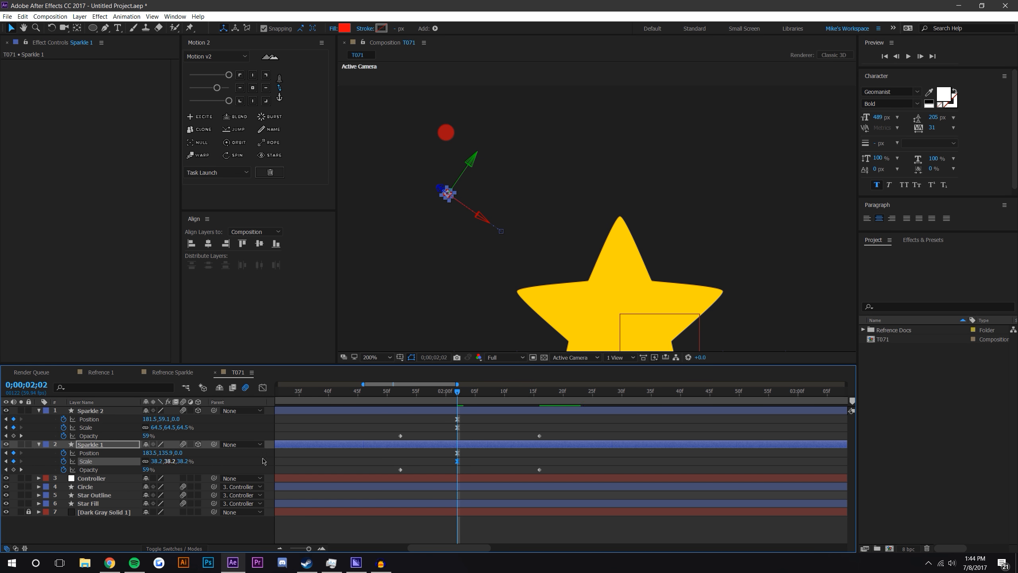
{"action": "left_click", "coordinate": [476, 419]}
{"action": "scroll", "coordinate": [505, 236], "scroll_direction": "down", "scroll_amount": 2}
{"action": "scroll", "coordinate": [538, 255], "scroll_direction": "up", "scroll_amount": 2}
{"action": "left_click", "coordinate": [278, 548]}
{"action": "left_click", "coordinate": [279, 548]}
{"action": "left_click", "coordinate": [394, 391]}
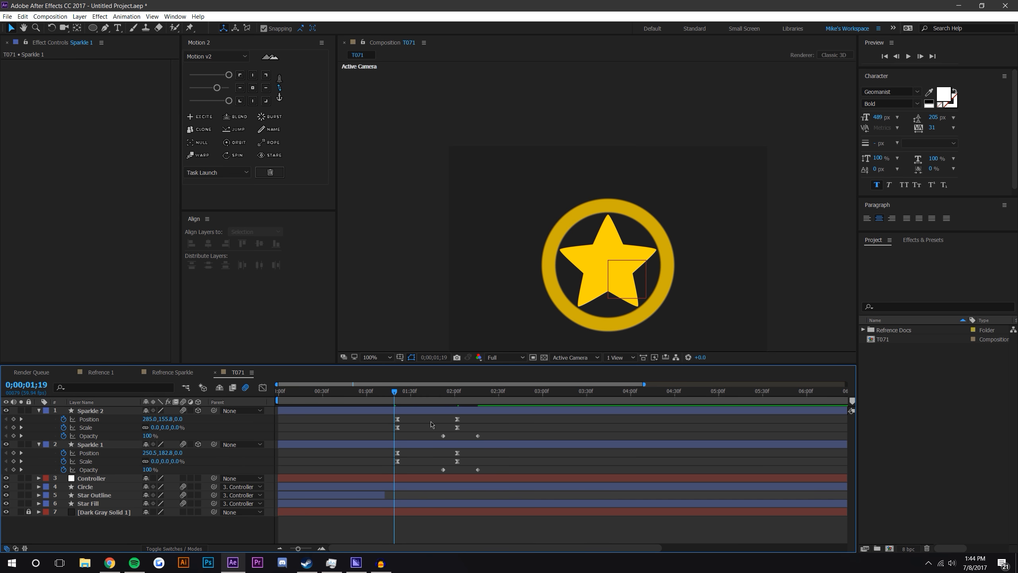
{"action": "left_click", "coordinate": [908, 56]}
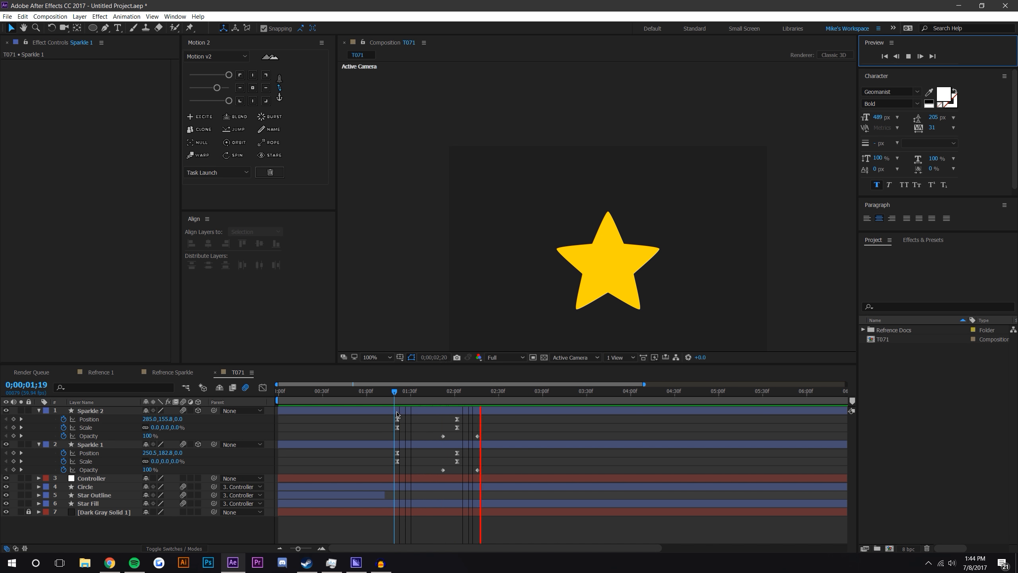
- Try easing Sparkle 2's Position and Scale keyframes with Motion 2 and preview the result from 0;00;01;21
{"action": "left_click_drag", "start_coordinate": [394, 395], "coordinate": [463, 387]}
{"action": "left_click_drag", "start_coordinate": [388, 419], "coordinate": [466, 430]}
{"action": "left_click", "coordinate": [229, 101]}
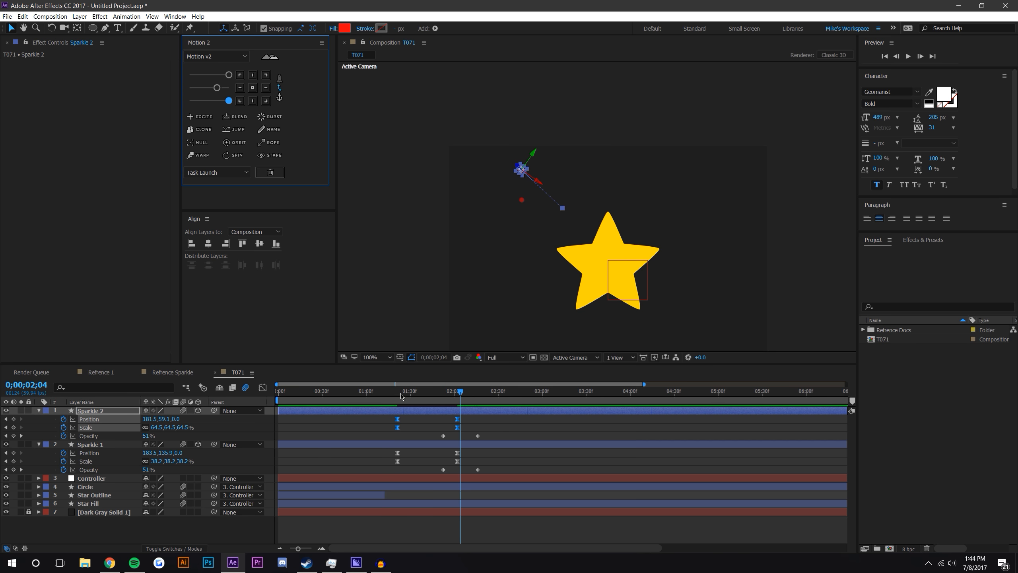
{"action": "left_click", "coordinate": [401, 396]}
{"action": "left_click", "coordinate": [908, 57]}
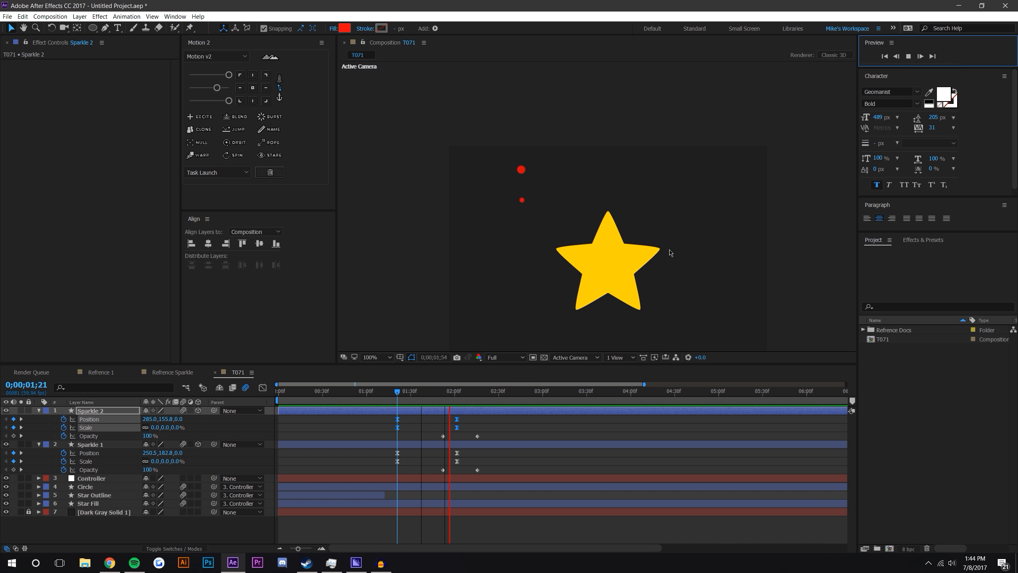
{"action": "left_click_drag", "start_coordinate": [398, 392], "coordinate": [460, 391]}
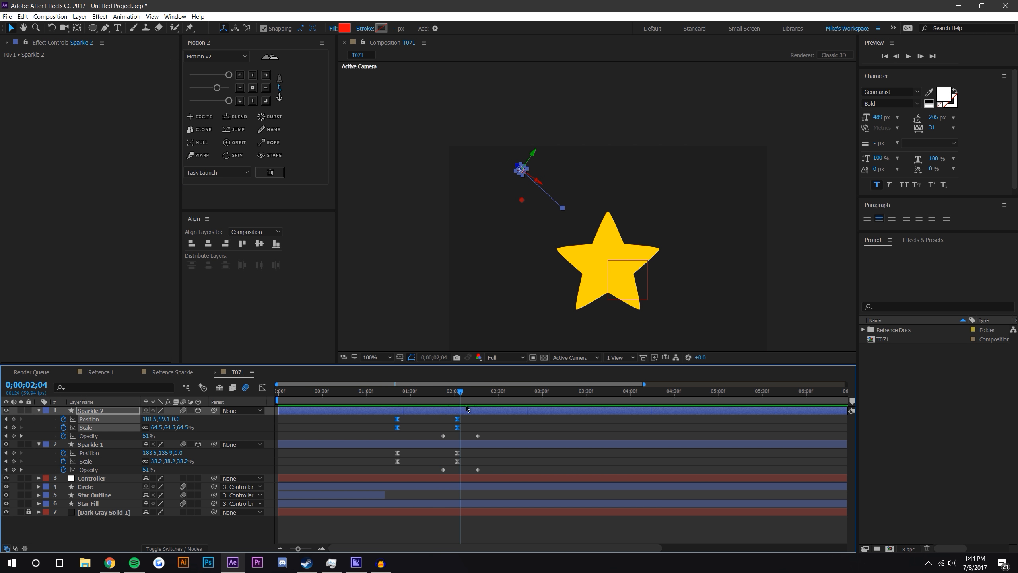
{"action": "left_click", "coordinate": [485, 426]}
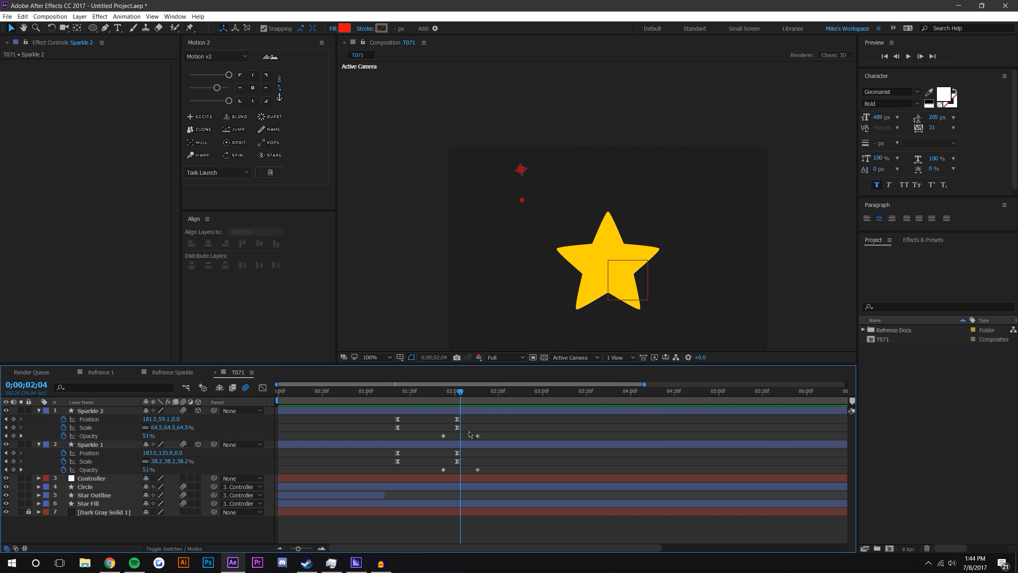
- Compare both sparkles' Position speed curves in the Graph Editor and reapply Motion 2 easing to Sparkle 2's Position and Scale keyframes
{"action": "left_click", "coordinate": [262, 388]}
{"action": "left_click", "coordinate": [89, 419]}
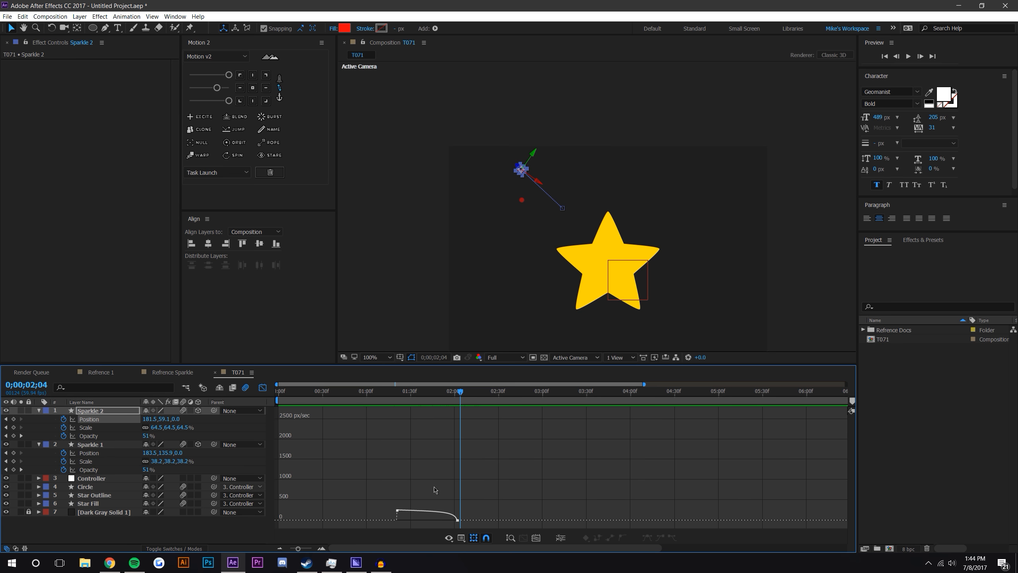
{"action": "left_click", "coordinate": [90, 453]}
{"action": "left_click", "coordinate": [95, 420]}
{"action": "left_click", "coordinate": [263, 388]}
{"action": "left_click_drag", "start_coordinate": [388, 431], "coordinate": [469, 417]}
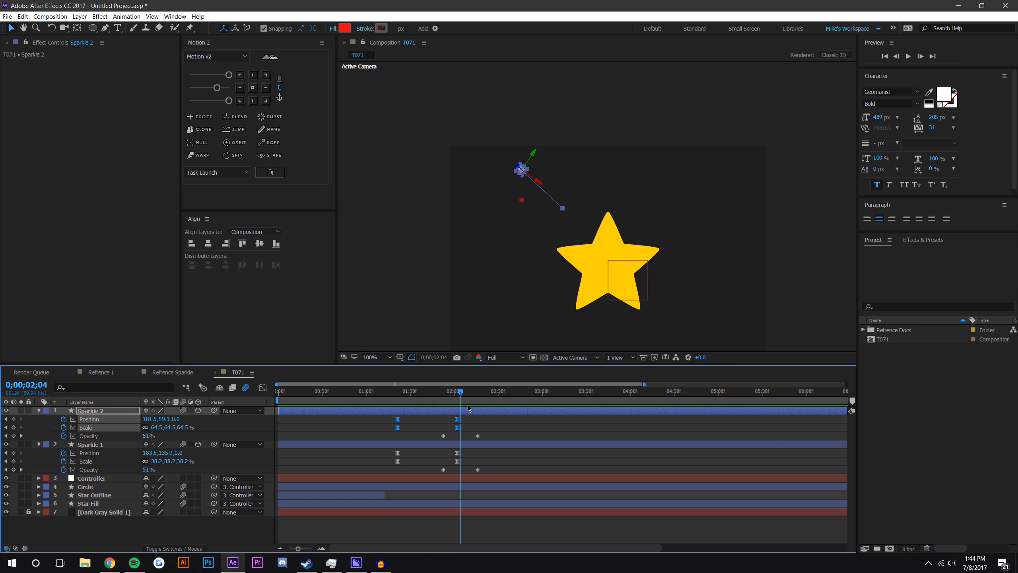
{"action": "left_click", "coordinate": [229, 100]}
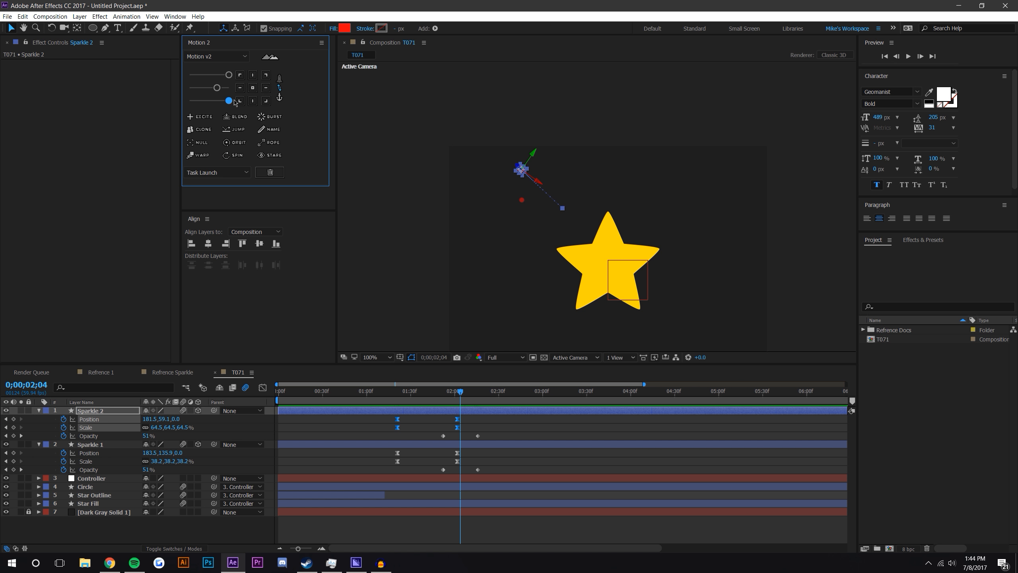
- Preview both sparkles' eased motion from 0;00;01;21 and scrub to 0;00;01;52
{"action": "left_click", "coordinate": [496, 528]}
{"action": "left_click", "coordinate": [397, 394]}
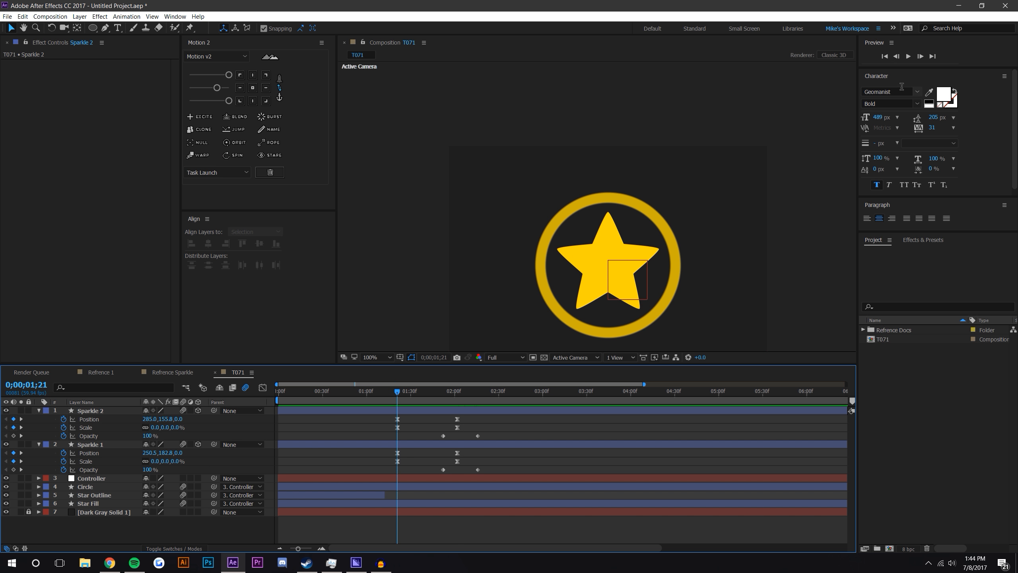
{"action": "left_click", "coordinate": [908, 56]}
{"action": "left_click", "coordinate": [402, 391]}
{"action": "mouse_move", "coordinate": [436, 392]}
{"action": "left_mouse_down"}
{"action": "mouse_move", "coordinate": [466, 380]}
{"action": "mouse_move", "coordinate": [442, 389]}
{"action": "left_mouse_up"}
- Shift all of Sparkle 2's Position, Scale and Opacity keyframes a few frames later and preview the offset from 0;00;01;19
{"action": "left_click_drag", "start_coordinate": [388, 417], "coordinate": [504, 445]}
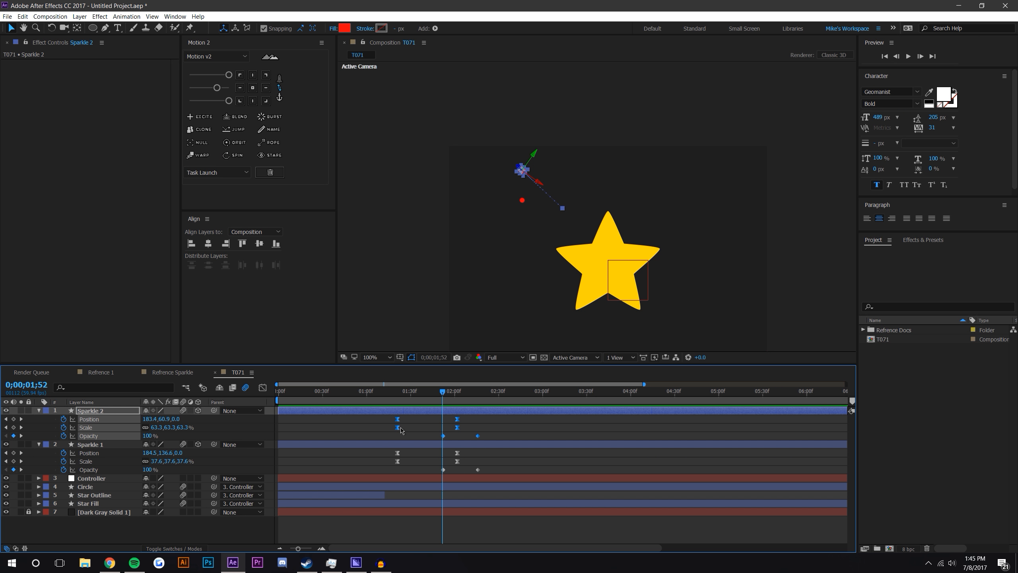
{"action": "left_click_drag", "start_coordinate": [400, 428], "coordinate": [403, 428]}
{"action": "left_click", "coordinate": [396, 399]}
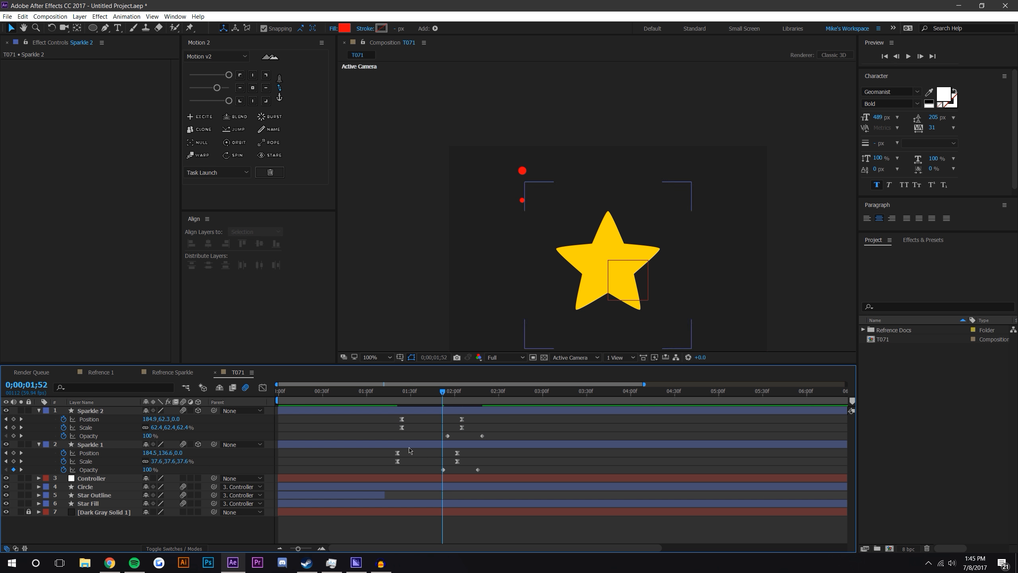
{"action": "left_click", "coordinate": [395, 391]}
{"action": "left_click", "coordinate": [908, 56]}
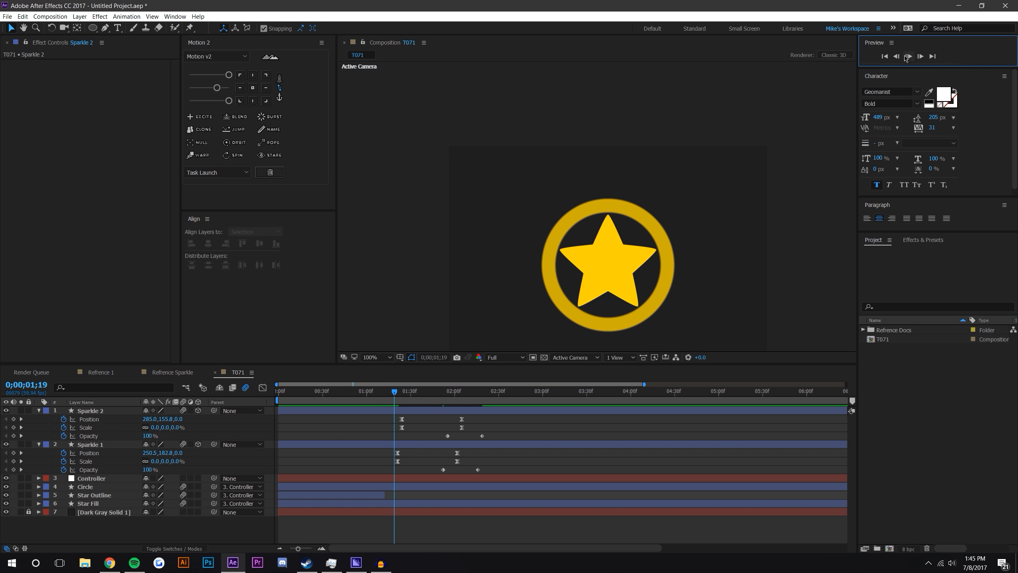
{"action": "left_click", "coordinate": [399, 392]}
{"action": "left_click_drag", "start_coordinate": [399, 392], "coordinate": [512, 391]}
- Pre-compose Sparkle 1 and Sparkle 2 as Sparkle Comp and turn on Collapse Transformations for the new layer
{"action": "left_click", "coordinate": [93, 412]}
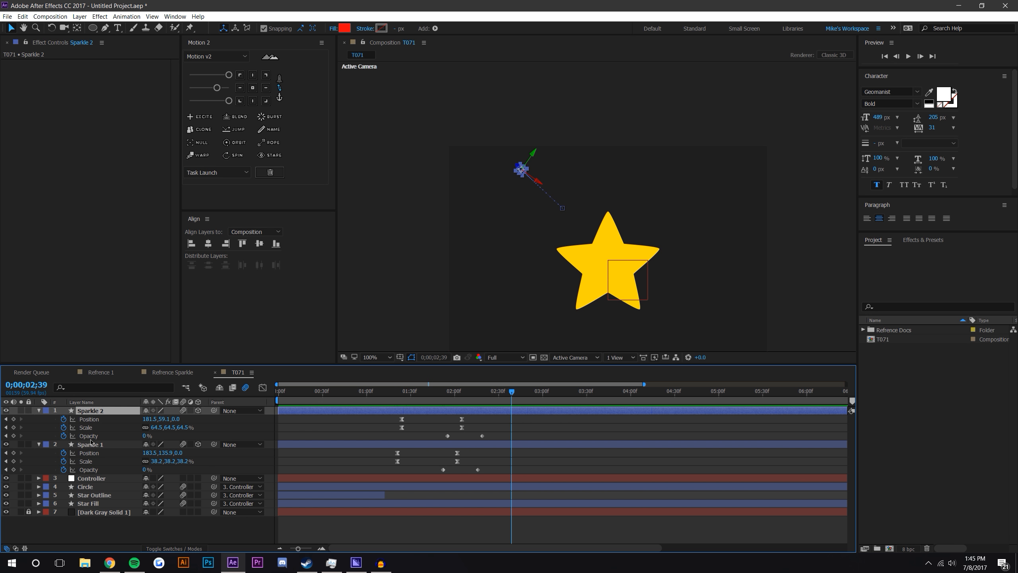
{"action": "left_click", "coordinate": [93, 445], "text": "shift"}
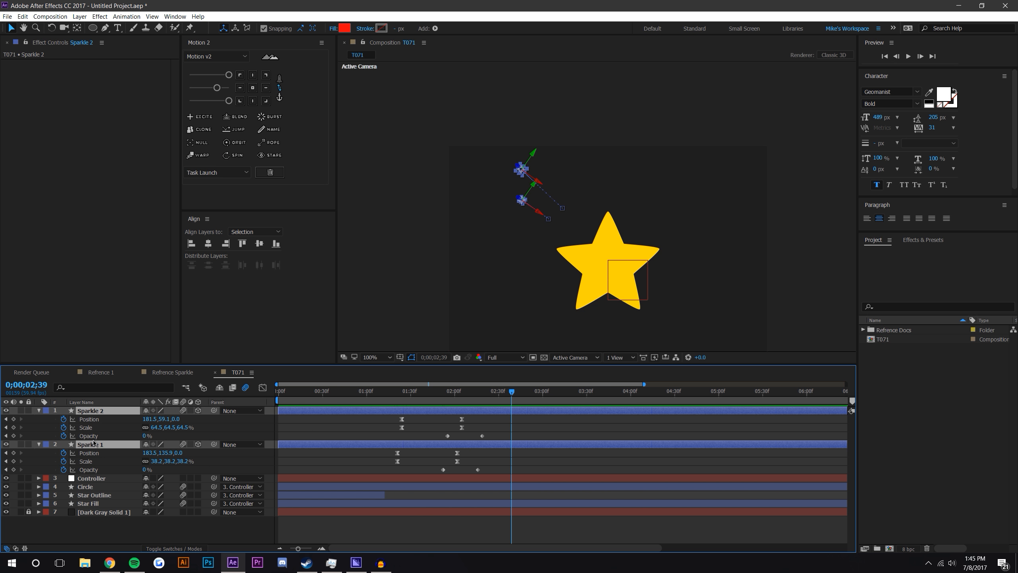
{"action": "key", "text": "ctrl+shift+c"}
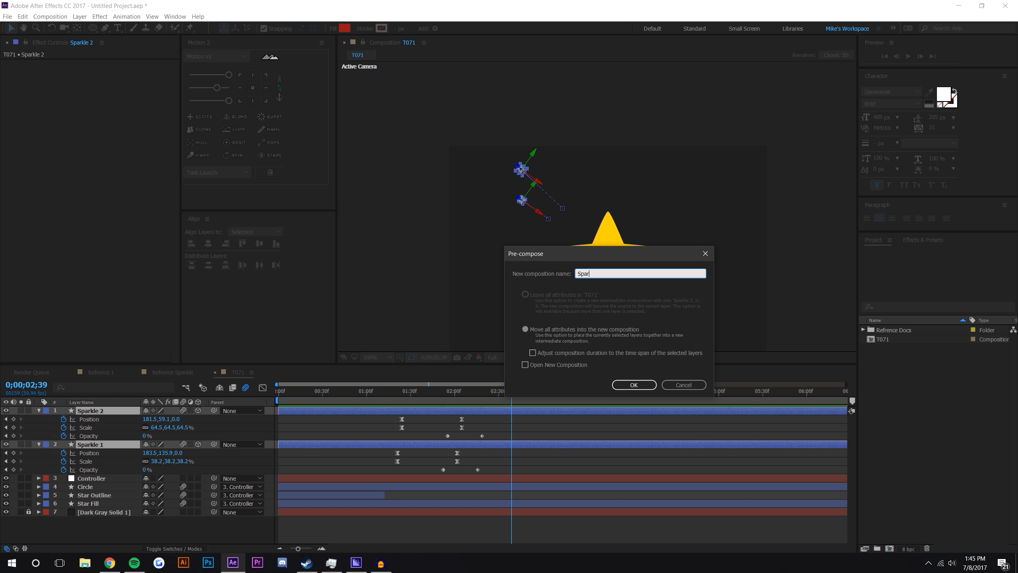
{"action": "key", "text": "Return"}
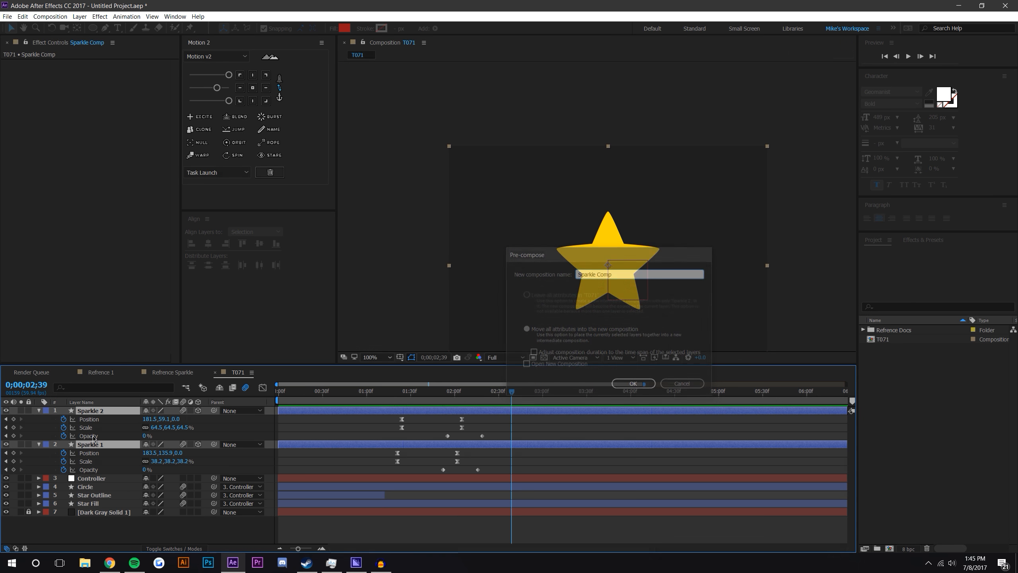
{"action": "mouse_move", "coordinate": [439, 399]}
{"action": "left_mouse_down"}
{"action": "mouse_move", "coordinate": [480, 399]}
{"action": "mouse_move", "coordinate": [395, 407]}
{"action": "mouse_move", "coordinate": [485, 400]}
{"action": "mouse_move", "coordinate": [455, 400]}
{"action": "left_mouse_up"}
{"action": "left_click", "coordinate": [114, 502]}
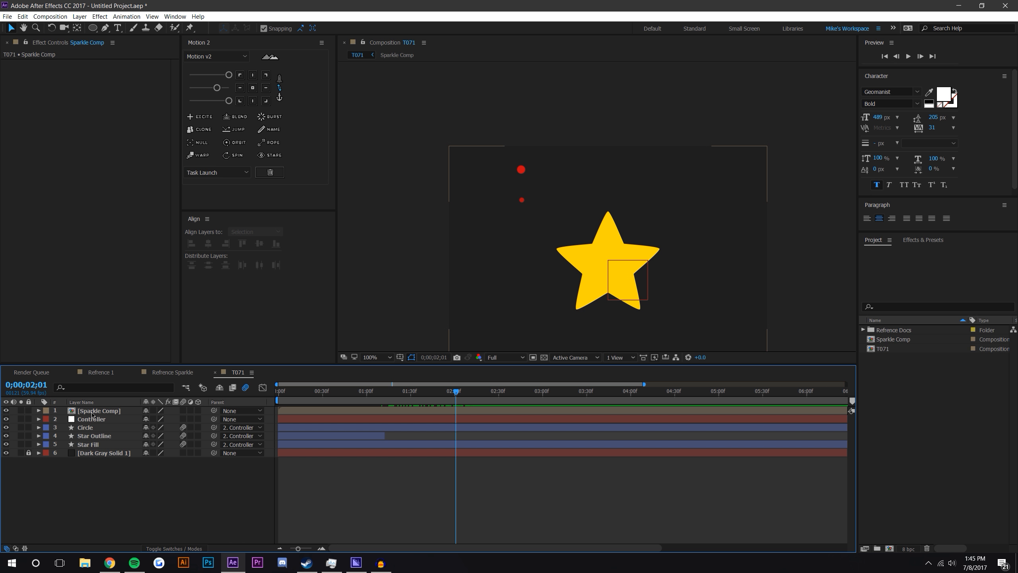
{"action": "left_click", "coordinate": [153, 411]}
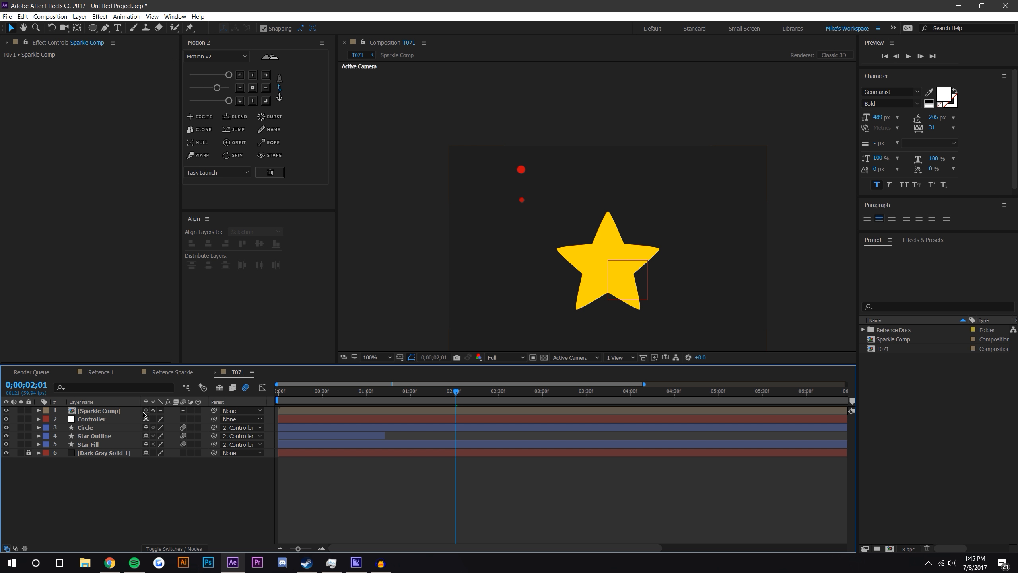
{"action": "key", "text": "period"}
- Open Sparkle Comp and search the effects for "color bal" to find Color Balance (HLS)
{"action": "double_click", "coordinate": [326, 410]}
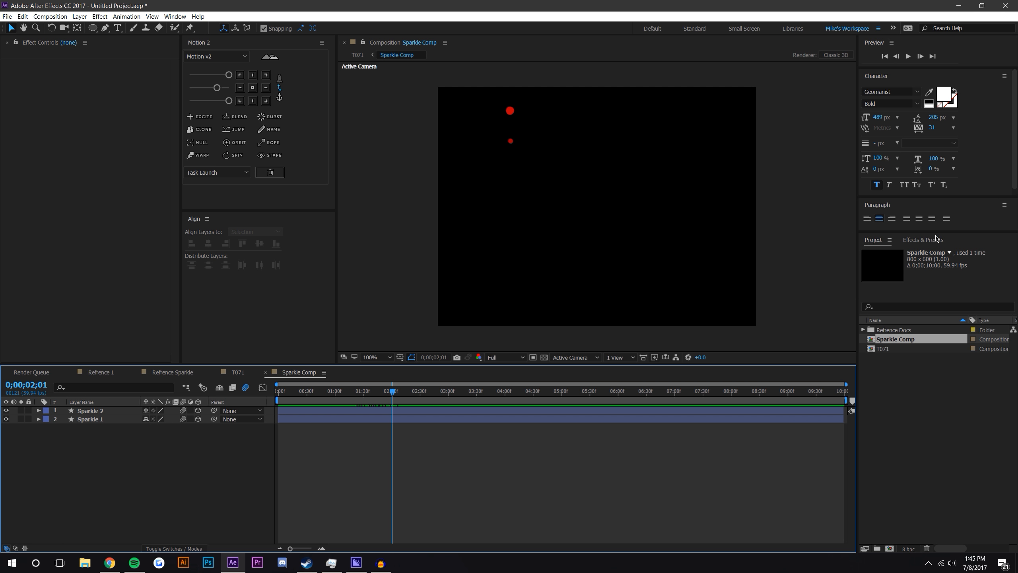
{"action": "left_click", "coordinate": [922, 240]}
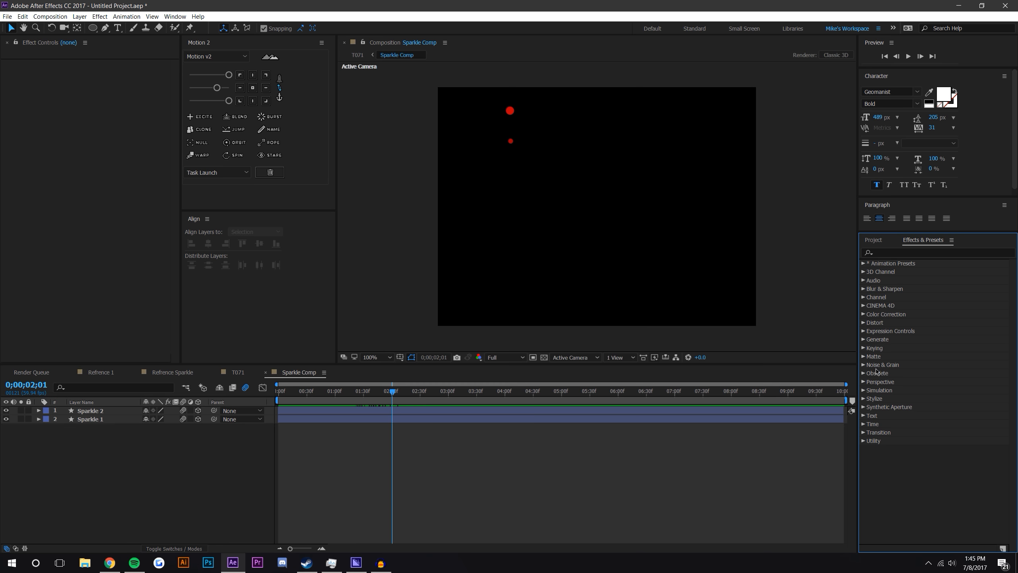
{"action": "left_click", "coordinate": [899, 251]}
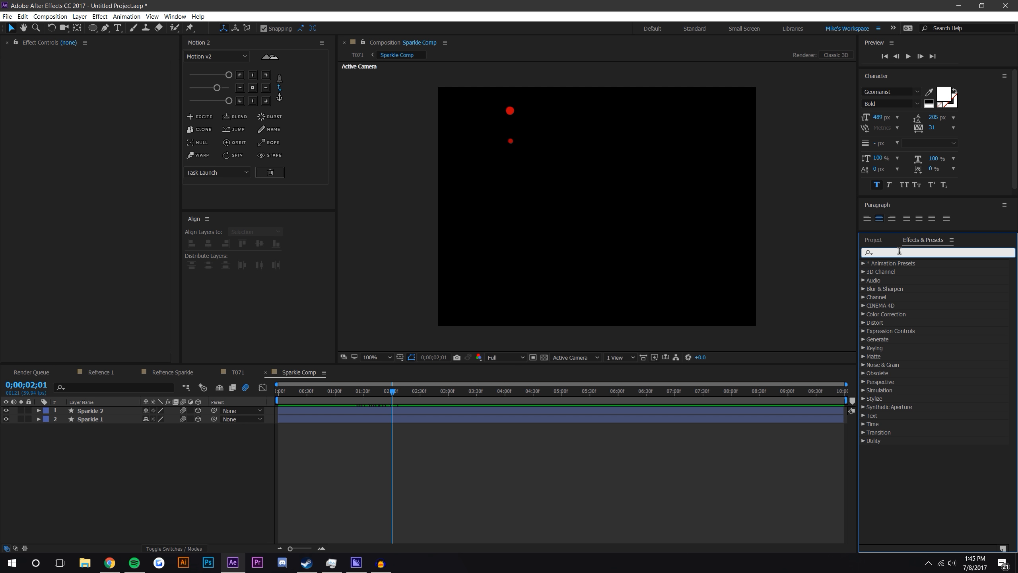
{"action": "type", "text": "col"}
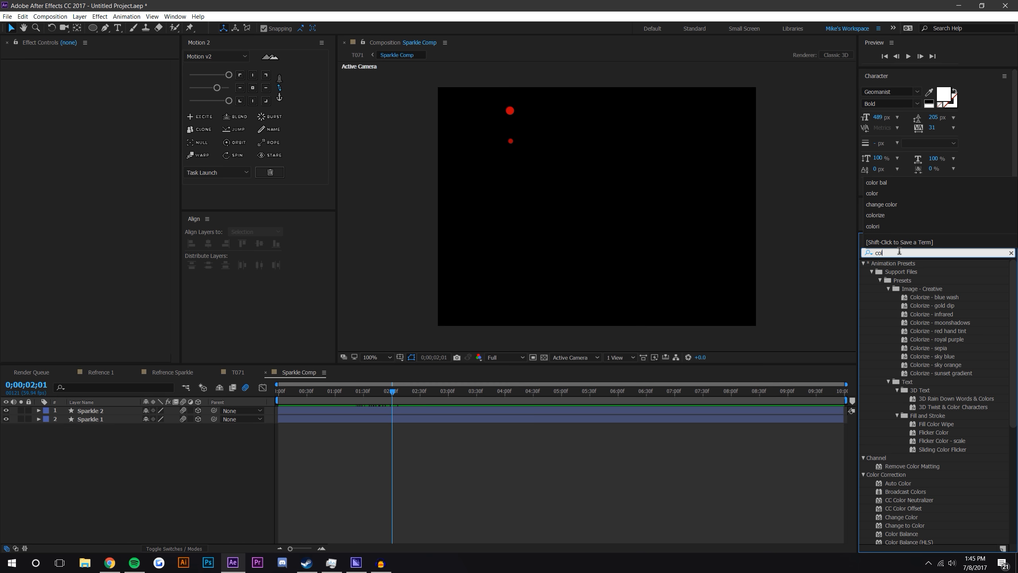
{"action": "type", "text": "or bal"}
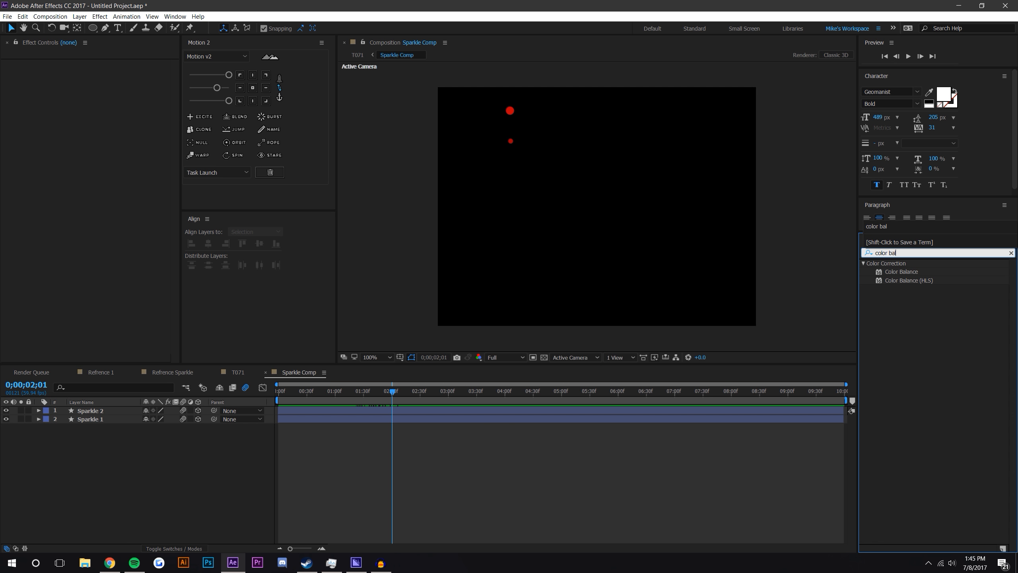
{"action": "left_click_drag", "start_coordinate": [909, 280], "coordinate": [120, 415]}
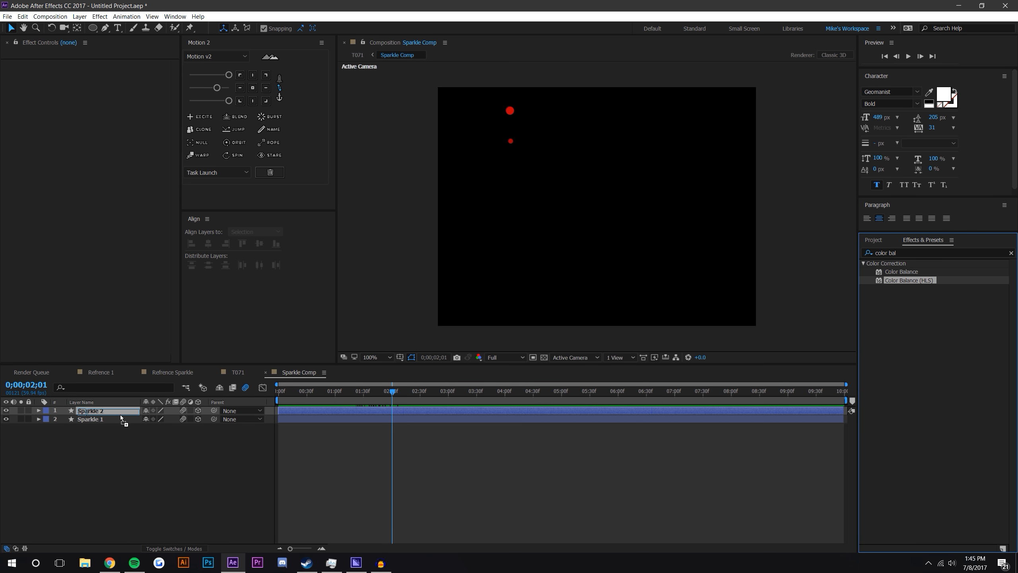
{"action": "left_click_drag", "start_coordinate": [120, 415], "coordinate": [120, 414]}
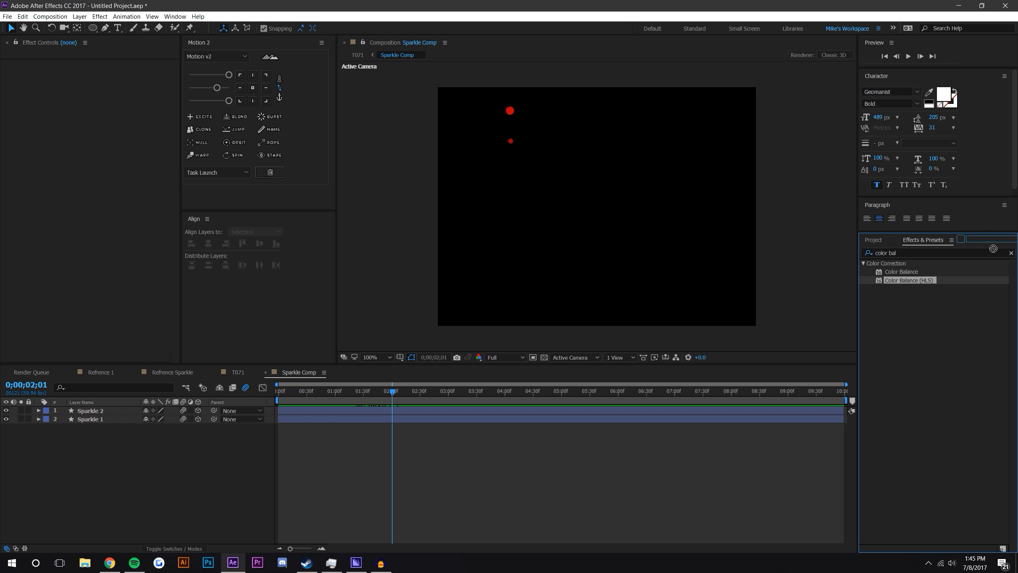
- Add an adjustment layer above the sparkles in Sparkle Comp and apply Color Balance (HLS) to it
{"action": "left_click", "coordinate": [79, 16]}
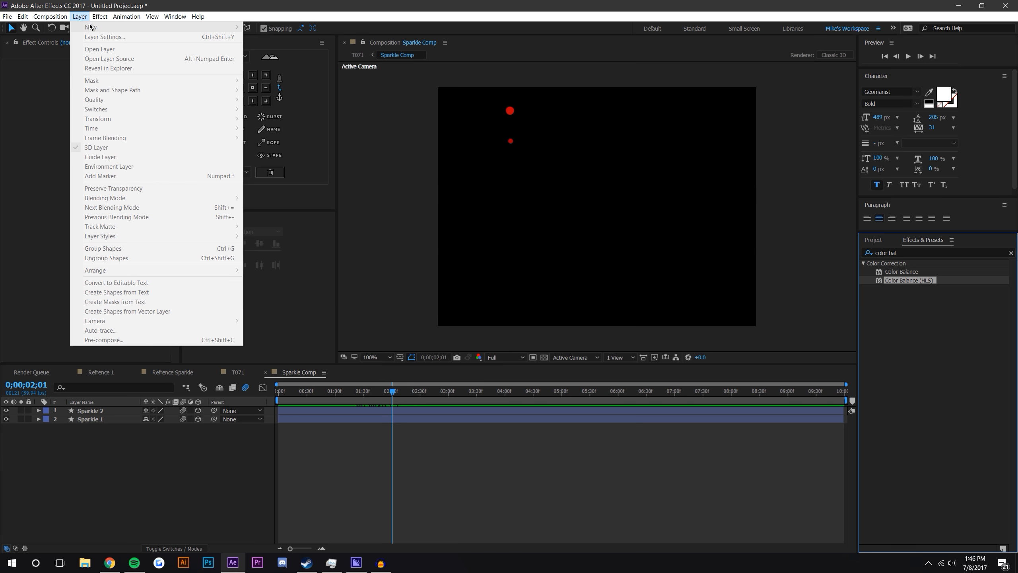
{"action": "left_click", "coordinate": [270, 292]}
{"action": "left_click", "coordinate": [79, 17]}
{"action": "mouse_move", "coordinate": [224, 27]}
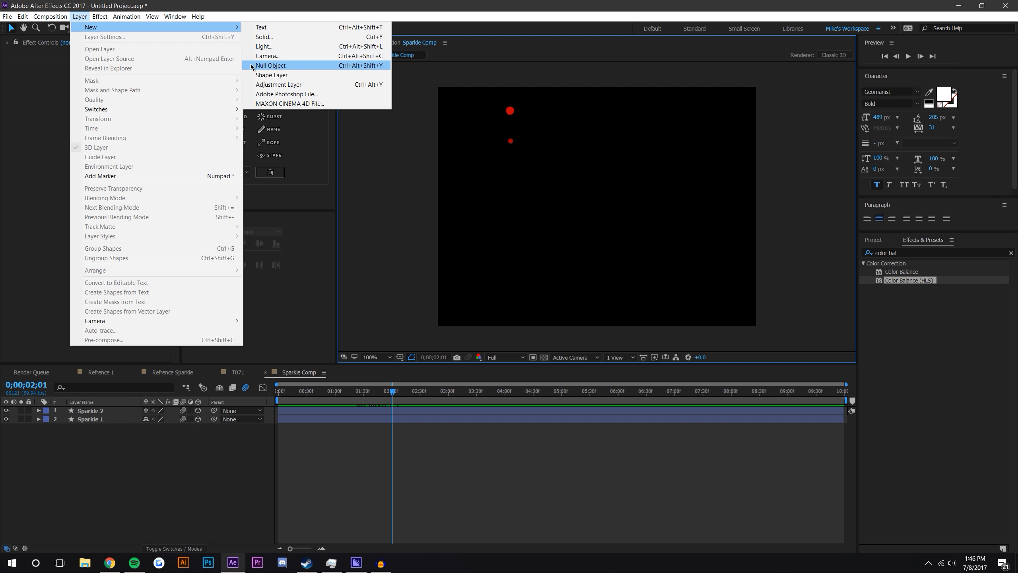
{"action": "left_click", "coordinate": [260, 86]}
{"action": "left_click_drag", "start_coordinate": [909, 279], "coordinate": [158, 413]}
{"action": "scroll", "coordinate": [467, 144], "scroll_direction": "up", "scroll_amount": 1}
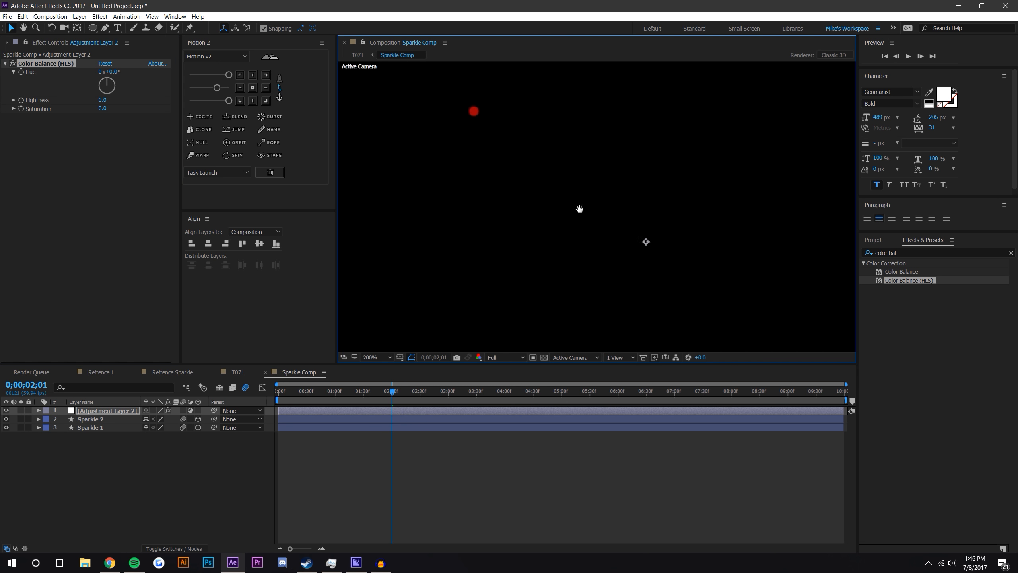
- Add an expression to the adjustment layer's Hue property and enlarge its expression field
{"action": "left_click", "coordinate": [22, 72], "text": "alt"}
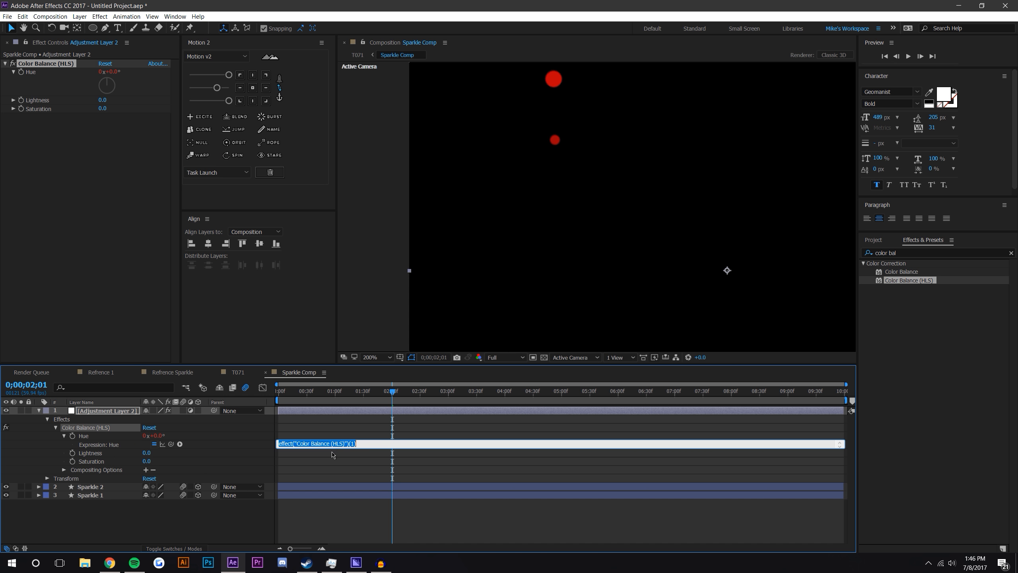
{"action": "left_click_drag", "start_coordinate": [333, 447], "coordinate": [341, 503]}
{"action": "left_click", "coordinate": [390, 468]}
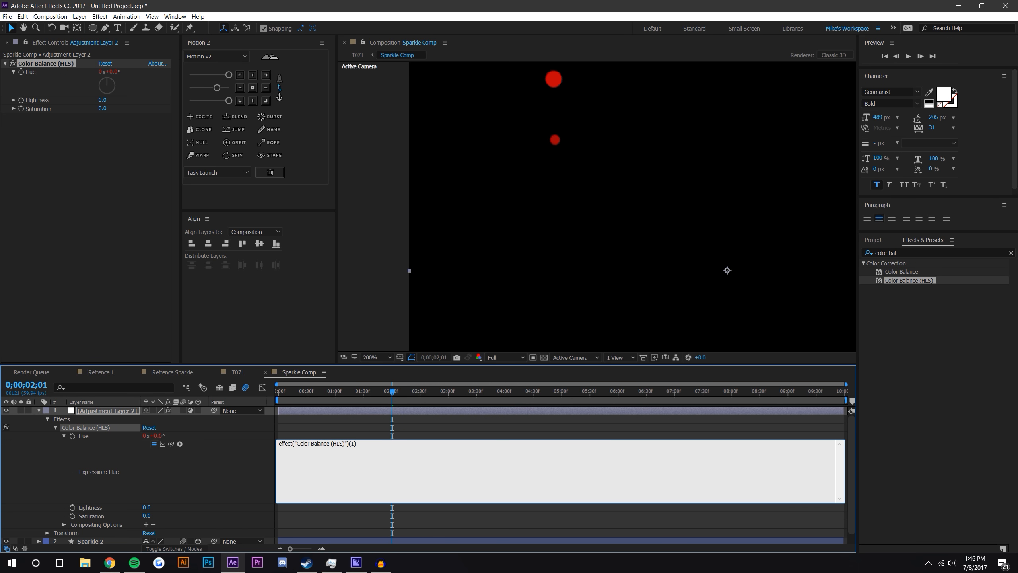
- Switch to Chrome and examine the forum post's code for a random color that changes every x frames
{"action": "left_click_drag", "start_coordinate": [1017, 228], "coordinate": [425, 1]}
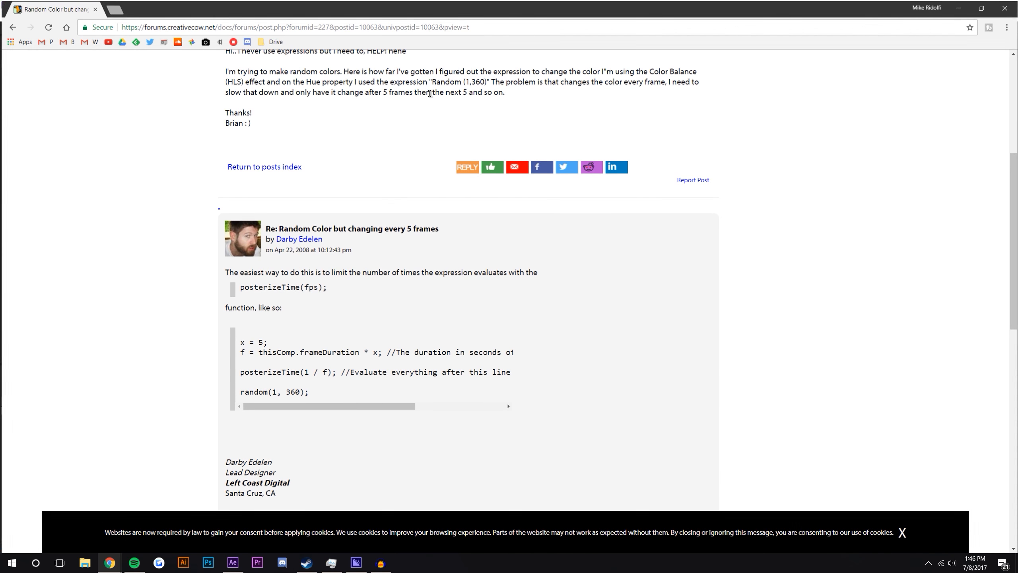
{"action": "left_click_drag", "start_coordinate": [411, 406], "coordinate": [346, 404]}
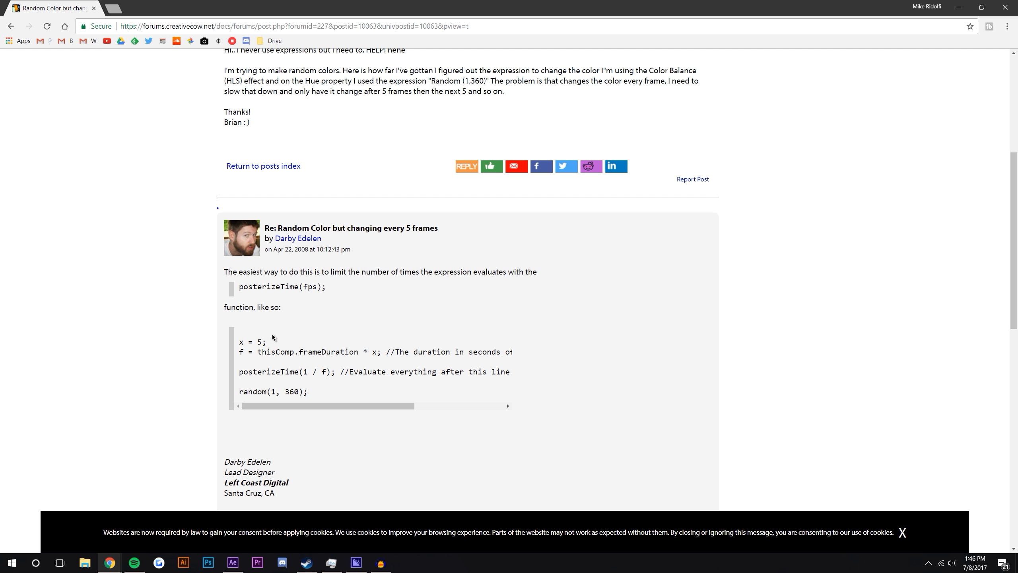
{"action": "double_click", "coordinate": [259, 342]}
{"action": "double_click", "coordinate": [241, 352]}
{"action": "left_click_drag", "start_coordinate": [258, 348], "coordinate": [358, 347]}
{"action": "left_click_drag", "start_coordinate": [258, 351], "coordinate": [357, 350]}
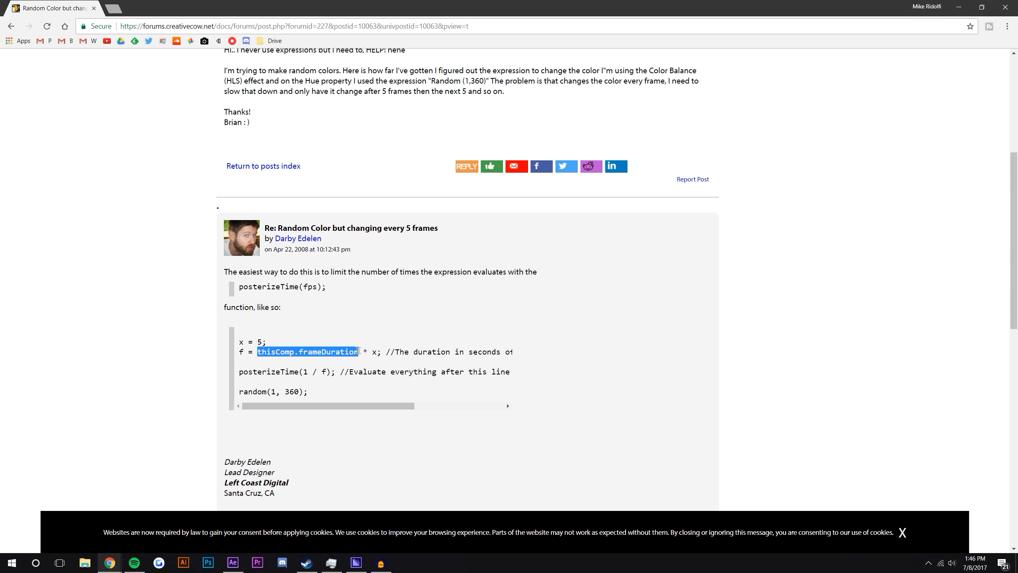
{"action": "double_click", "coordinate": [374, 351]}
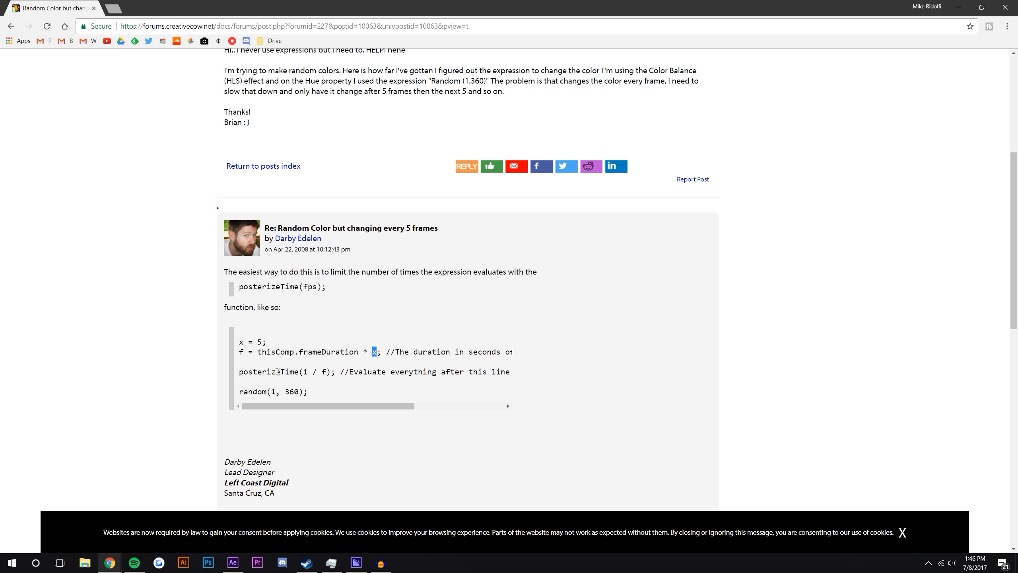
{"action": "left_click_drag", "start_coordinate": [349, 406], "coordinate": [480, 405]}
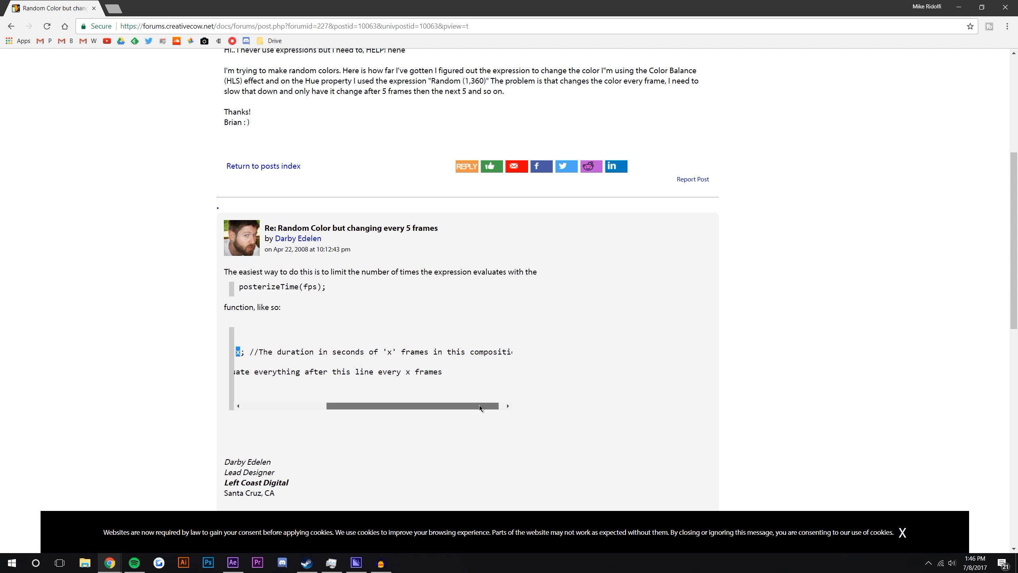
{"action": "left_click_drag", "start_coordinate": [404, 401], "coordinate": [248, 371]}
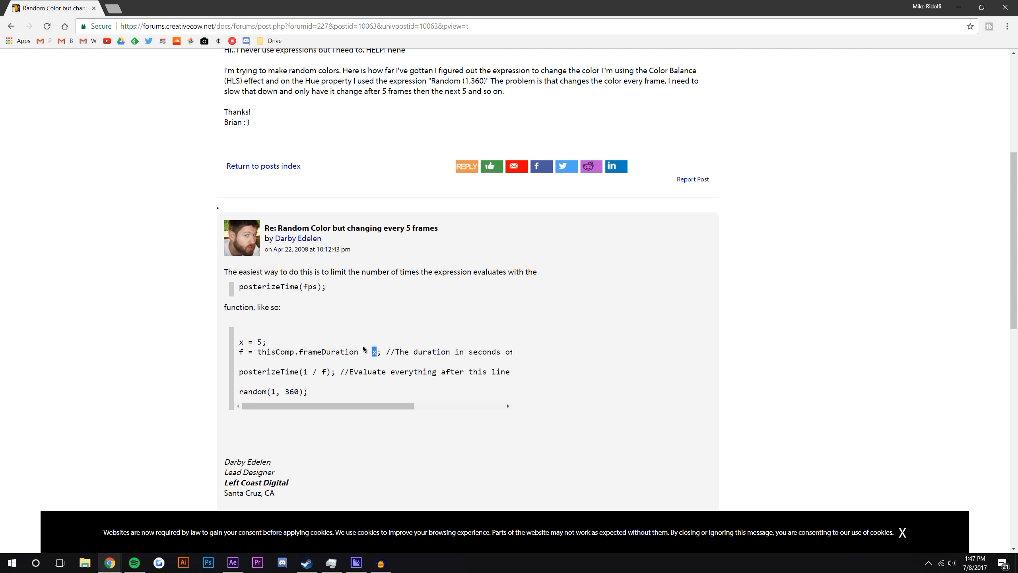
{"action": "left_click_drag", "start_coordinate": [329, 405], "coordinate": [266, 397]}
- Return to After Effects and replace the Hue expression with the forum's x = 5, posterizeTime(1 / f), random(1, 360) code
{"action": "key", "text": "alt+Tab"}
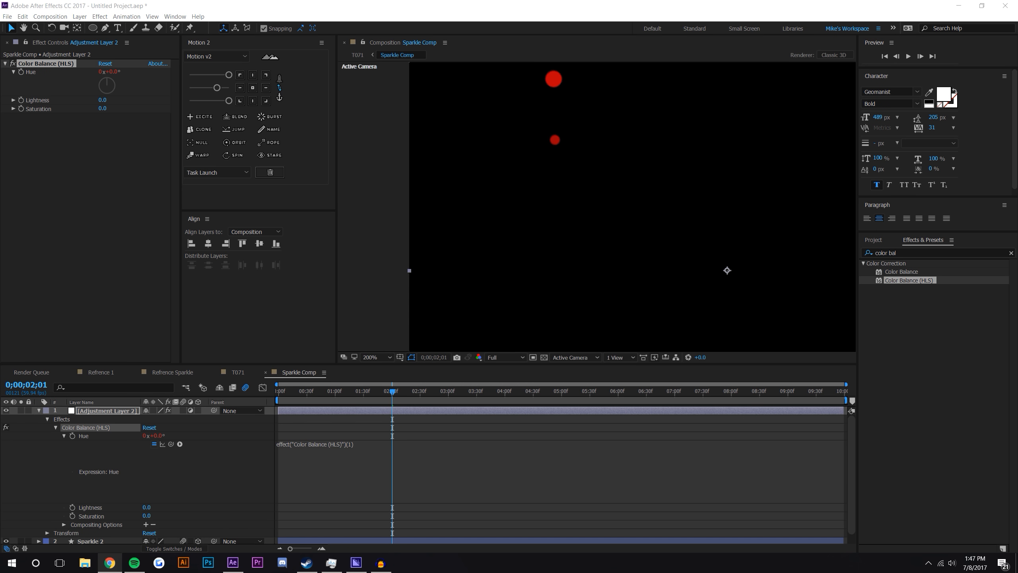
{"action": "left_click", "coordinate": [345, 445]}
{"action": "type", "text": "x = 5; f = thisComp.frameDuration * x; //The duration in seconds of 'x' frames in this composition  posterizeTime(1 / f); //Evaluate everything after this line every x frames  random(1, 360);"}
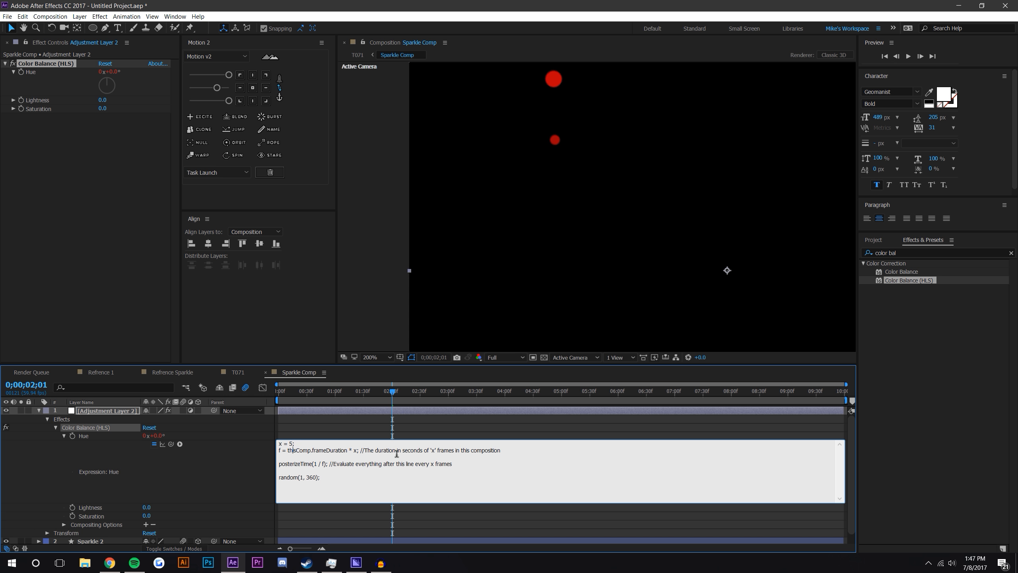
- Change x in the Hue expression, trying 10 first and settling on 20
{"action": "left_click", "coordinate": [291, 443]}
{"action": "type", "text": "10"}
{"action": "left_click", "coordinate": [365, 440]}
{"action": "left_click", "coordinate": [294, 442]}
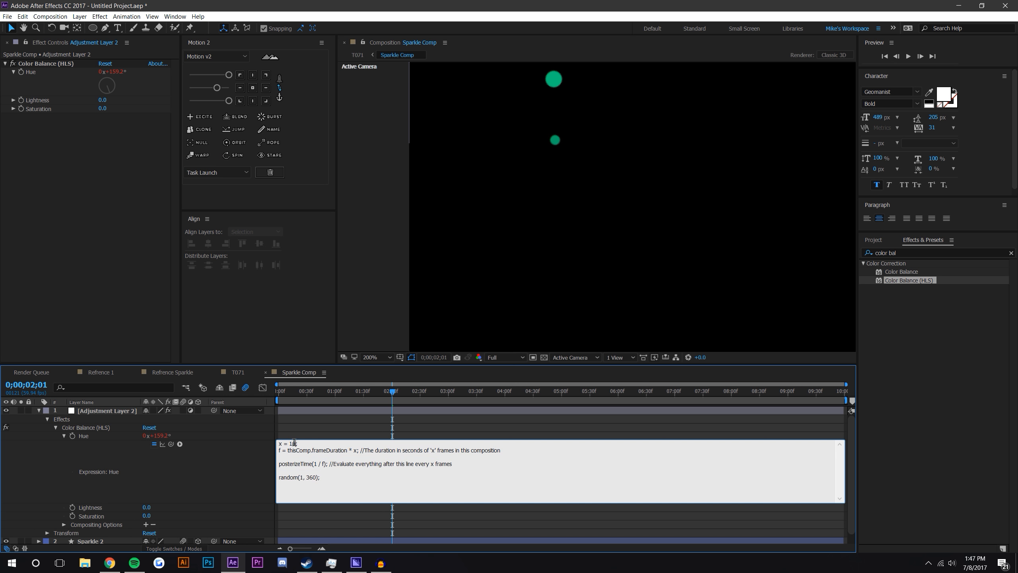
{"action": "type", "text": "2"}
{"action": "left_click", "coordinate": [417, 433]}
- Scrub through the sparkles' random color changes and preview Sparkle Comp from 0;00;00;00
{"action": "left_click_drag", "start_coordinate": [393, 391], "coordinate": [376, 413]}
{"action": "left_click_drag", "start_coordinate": [306, 393], "coordinate": [277, 394]}
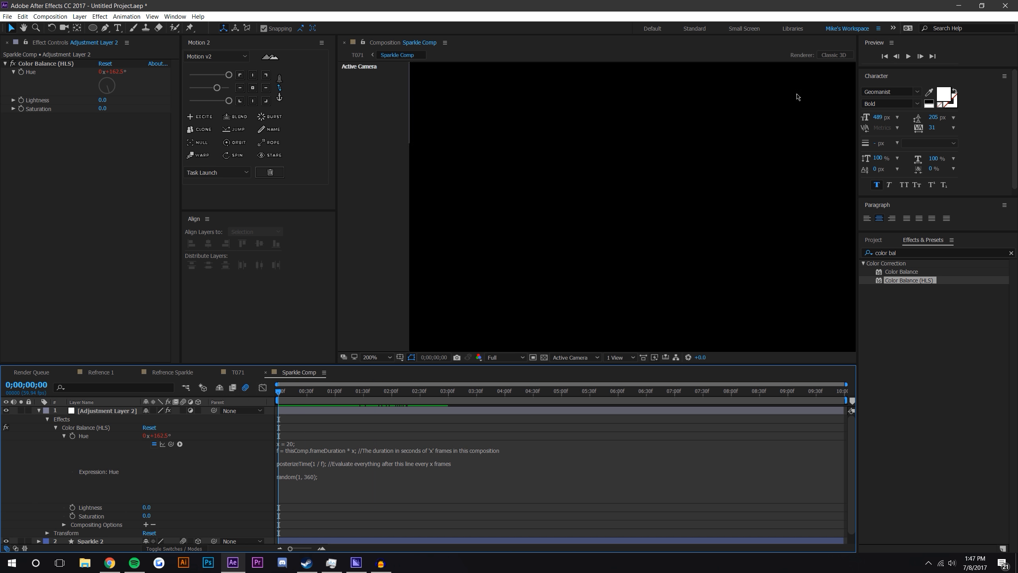
{"action": "left_click", "coordinate": [907, 57]}
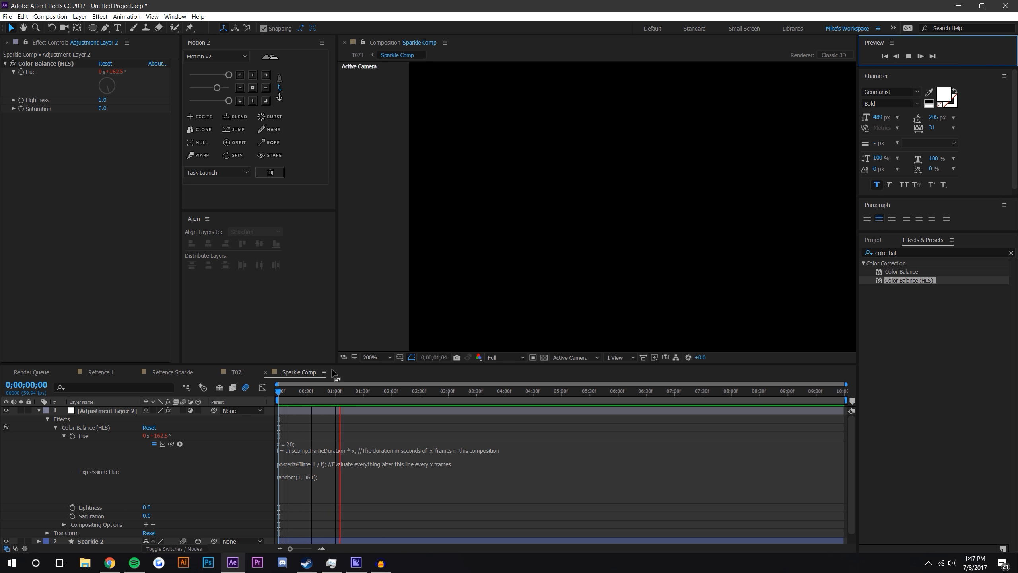
{"action": "left_click", "coordinate": [246, 397]}
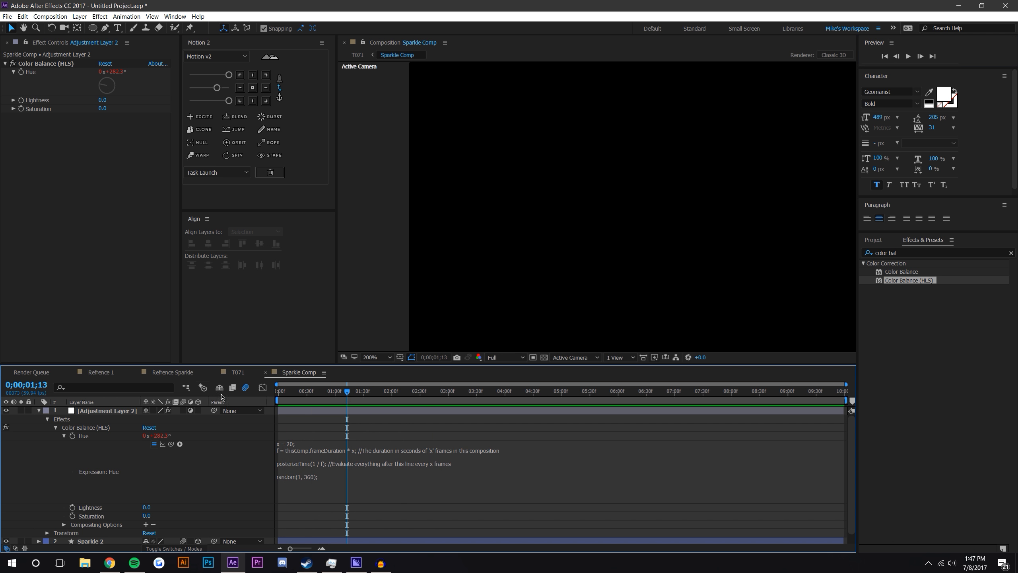
- Return to T071 and move Sparkle Comp below Star Fill, checking the sparkles at 0;00;02;01
{"action": "left_click", "coordinate": [238, 372]}
{"action": "left_click_drag", "start_coordinate": [356, 396], "coordinate": [457, 392]}
{"action": "left_click_drag", "start_coordinate": [126, 419], "coordinate": [126, 448]}
{"action": "left_click", "coordinate": [446, 492]}
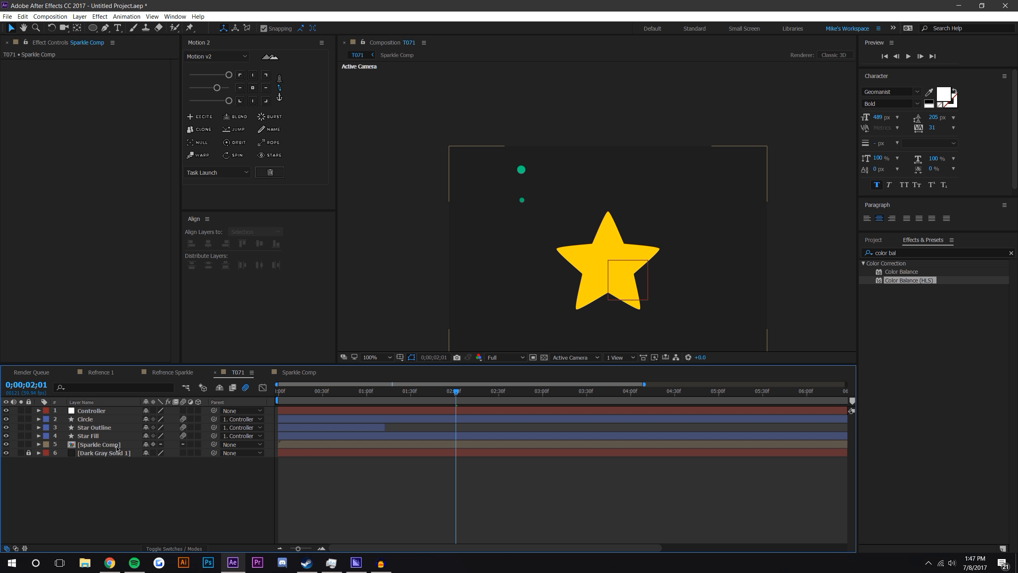
- Try Sparkle Comp at the top of the layer stack and return it below Star Fill
{"action": "left_click_drag", "start_coordinate": [100, 447], "coordinate": [122, 407]}
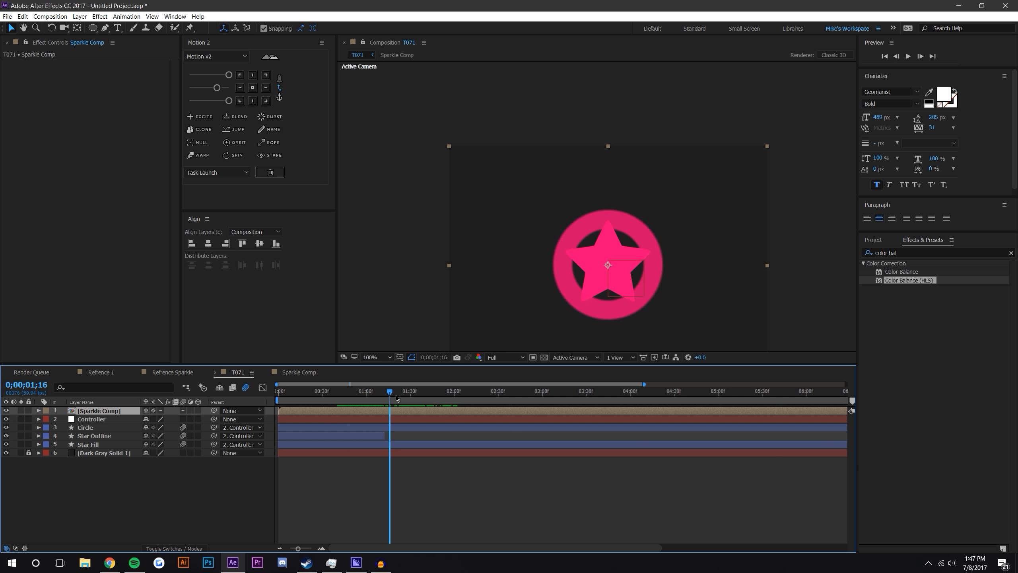
{"action": "left_click_drag", "start_coordinate": [112, 411], "coordinate": [112, 448]}
{"action": "left_click_drag", "start_coordinate": [364, 394], "coordinate": [448, 395]}
- Set Sparkle Comp's opacity to 55% and place the playhead at 0;00;01;55
{"action": "left_click", "coordinate": [112, 444]}
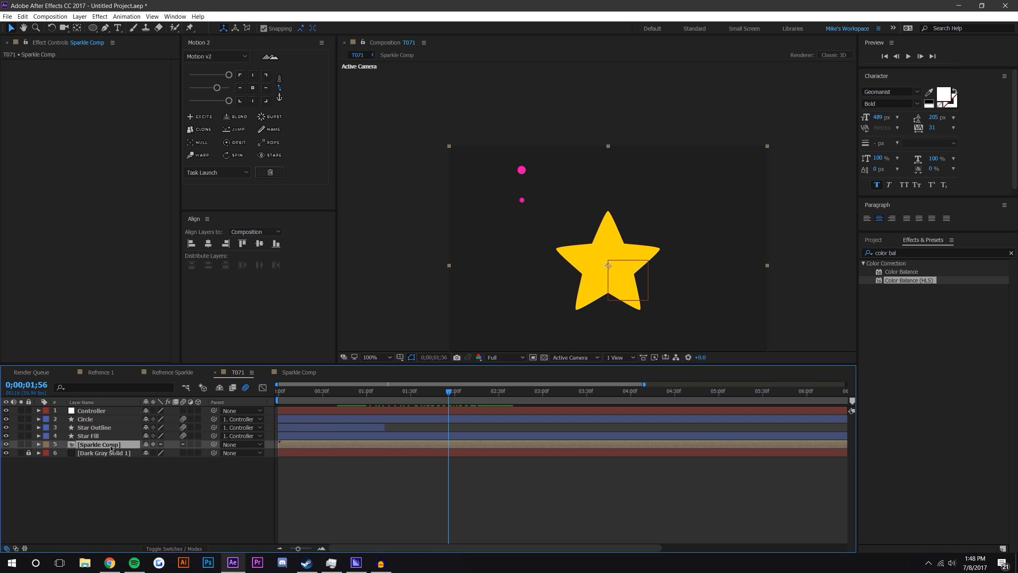
{"action": "key", "text": "t"}
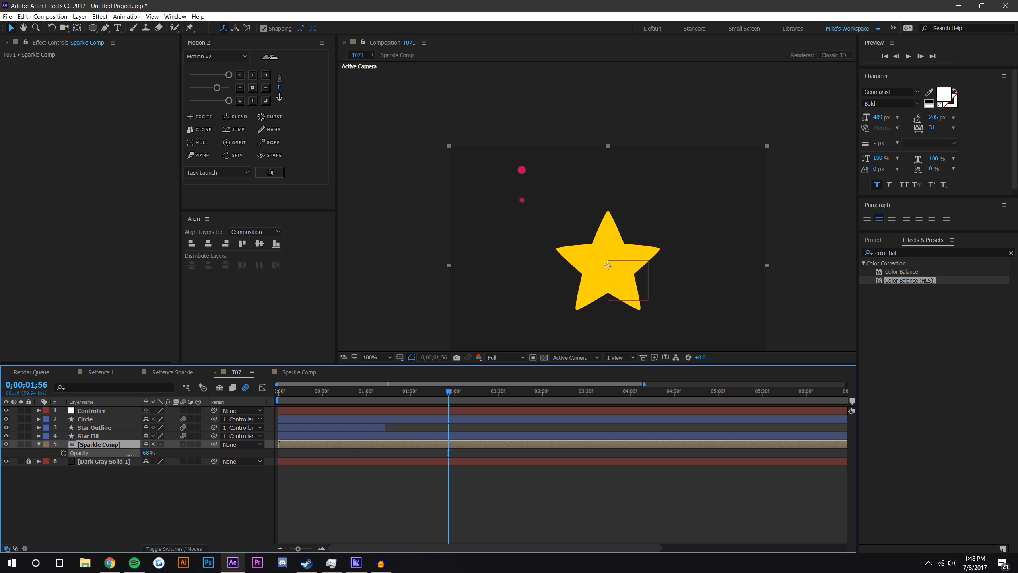
{"action": "left_click", "coordinate": [386, 481]}
{"action": "left_click_drag", "start_coordinate": [362, 393], "coordinate": [447, 392]}
{"action": "left_click", "coordinate": [115, 445]}
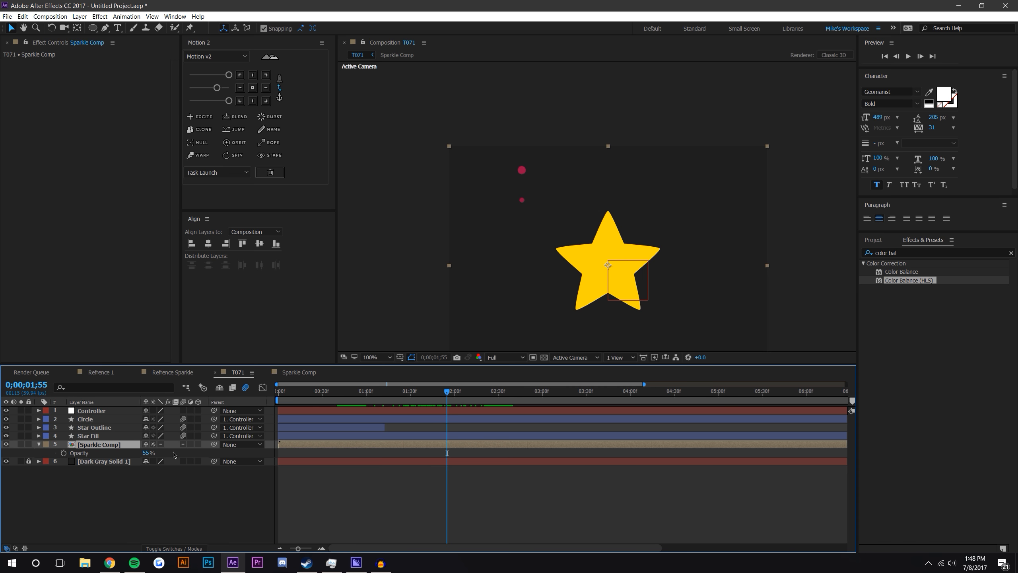
- Duplicate the Sparkle Comp layer five times
{"action": "key", "text": "ctrl+d"}
{"action": "key", "text": "ctrl+d"}
{"action": "key", "text": "ctrl+d"}
{"action": "key", "text": "ctrl+d"}
{"action": "key", "text": "ctrl+d"}
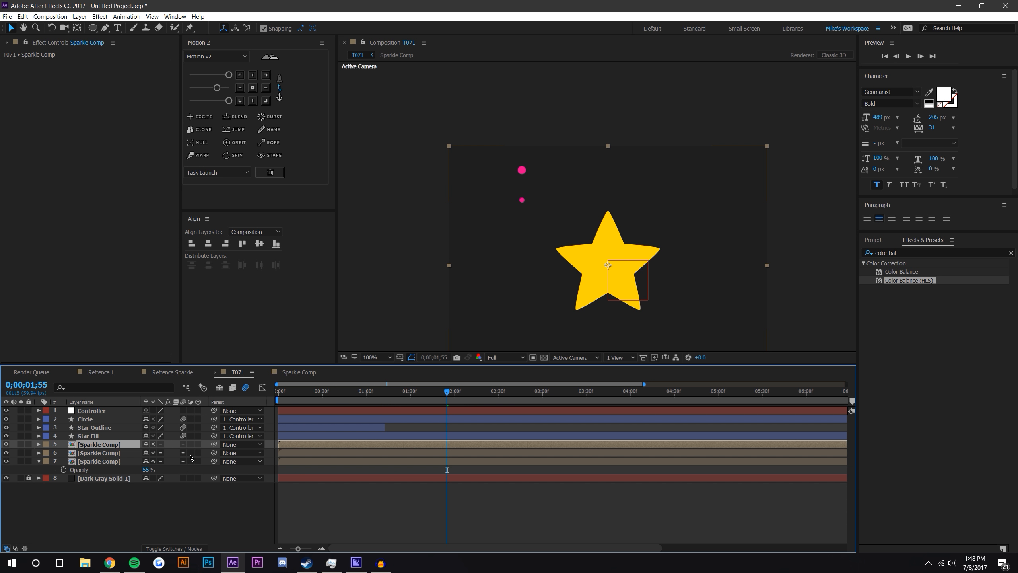
{"action": "left_click", "coordinate": [125, 486], "text": "shift"}
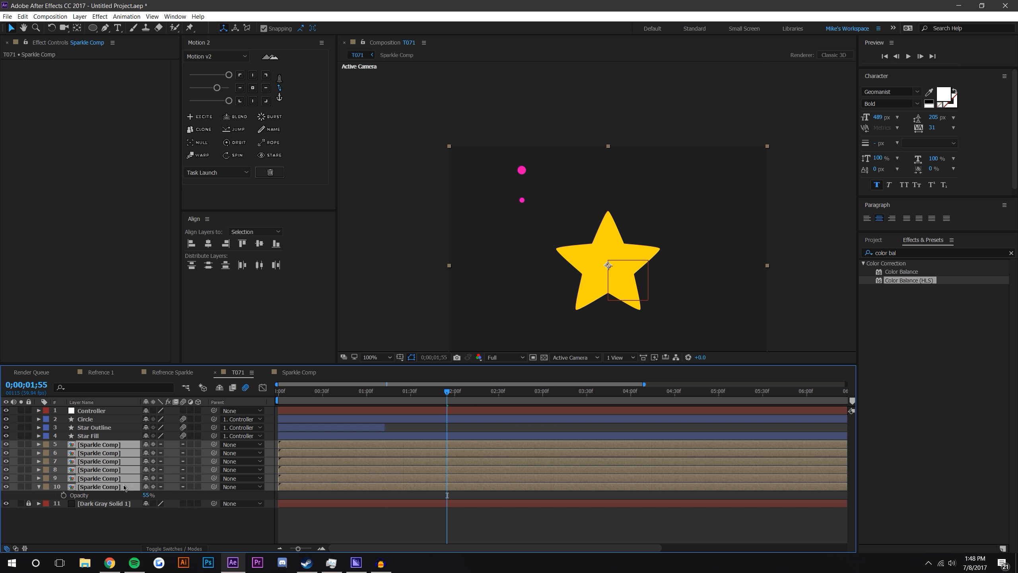
{"action": "left_click", "coordinate": [190, 521]}
- Set the rotation of the topmost Sparkle Comp copy to 98°
{"action": "left_click", "coordinate": [124, 445]}
{"action": "key", "text": "r"}
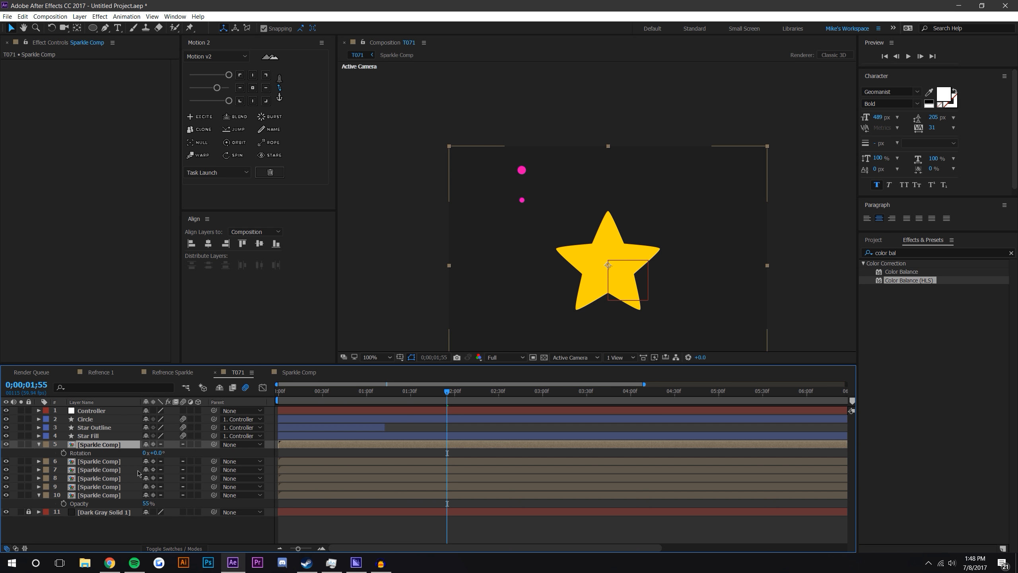
{"action": "left_click_drag", "start_coordinate": [158, 452], "coordinate": [205, 447]}
- Rotate the next four Sparkle Comp copies to 163°, 281°, 54° and 211° so the sparkles spread around the star
{"action": "left_click", "coordinate": [120, 462]}
{"action": "left_click", "coordinate": [115, 494], "text": "shift"}
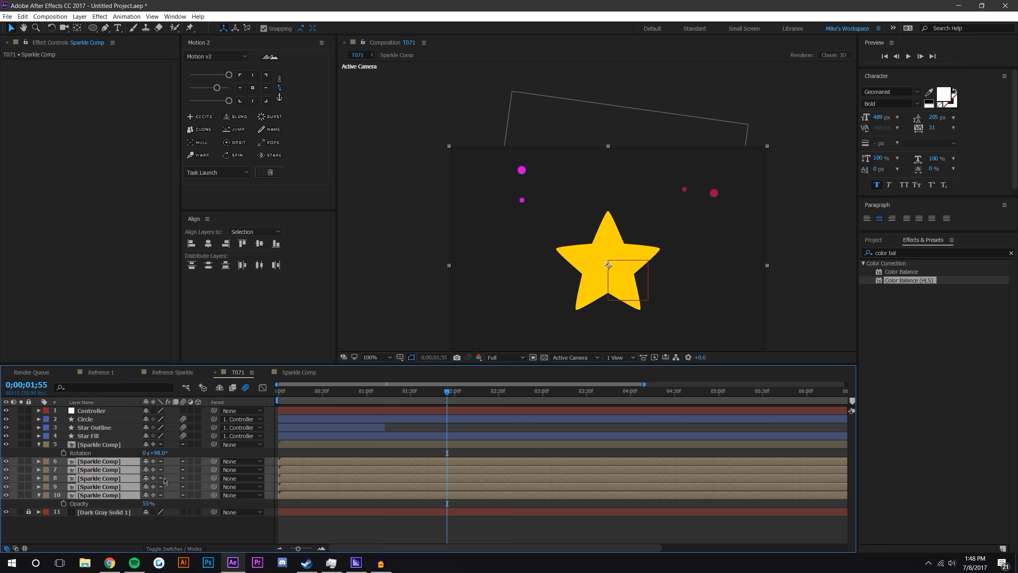
{"action": "key", "text": "r"}
{"action": "left_click_drag", "start_coordinate": [212, 363], "coordinate": [216, 302]}
{"action": "left_click_drag", "start_coordinate": [602, 187], "coordinate": [581, 117]}
{"action": "scroll", "coordinate": [581, 146], "scroll_direction": "down", "scroll_amount": 1}
{"action": "left_click", "coordinate": [292, 476]}
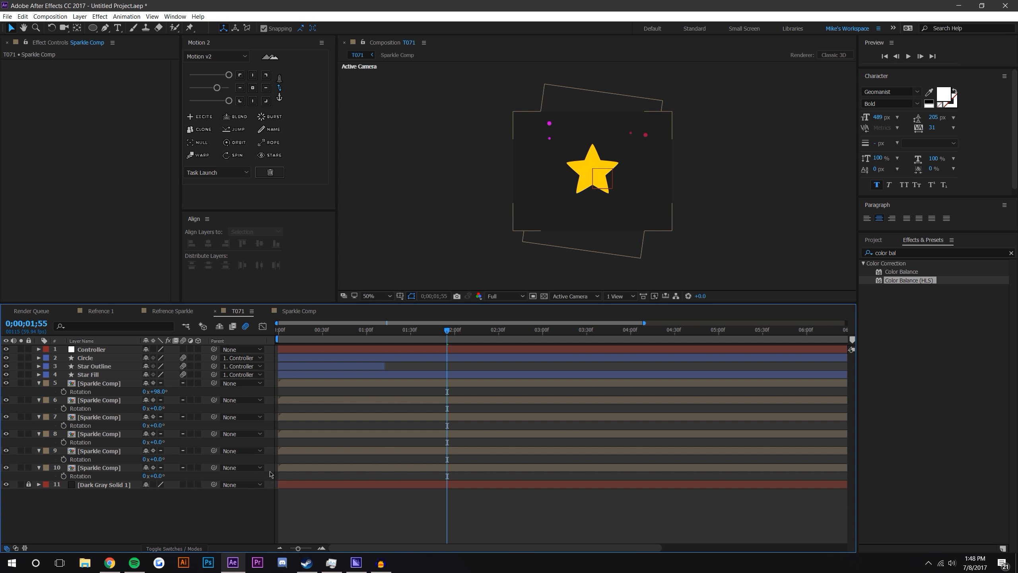
{"action": "left_click_drag", "start_coordinate": [156, 408], "coordinate": [230, 399]}
{"action": "left_click_drag", "start_coordinate": [161, 425], "coordinate": [297, 422]}
{"action": "left_click_drag", "start_coordinate": [158, 442], "coordinate": [253, 445]}
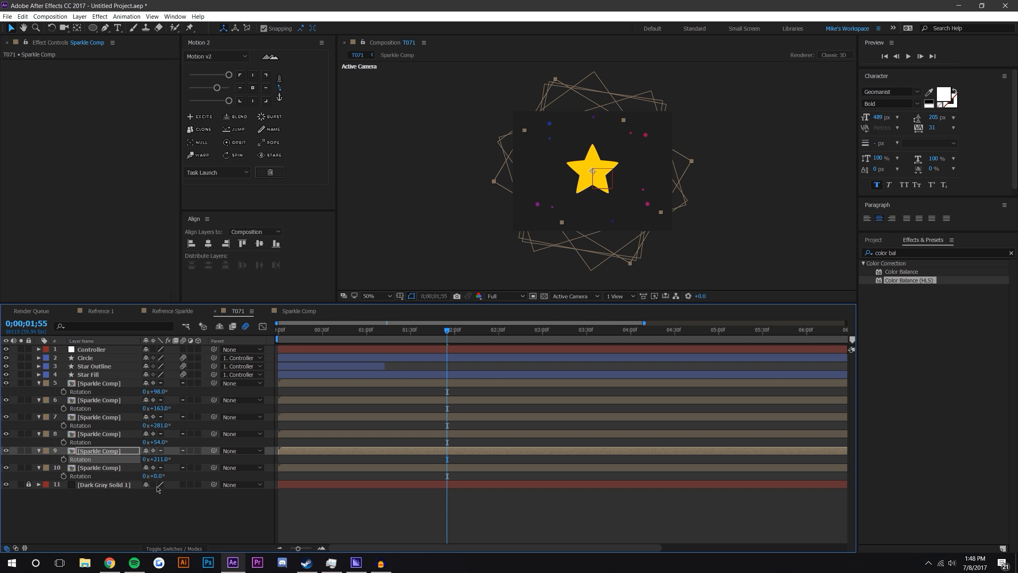
- Try adjusted rotations of 92°, 150°, 286° and 50° on the first four Sparkle Comp copies
{"action": "left_click_drag", "start_coordinate": [159, 441], "coordinate": [161, 438]}
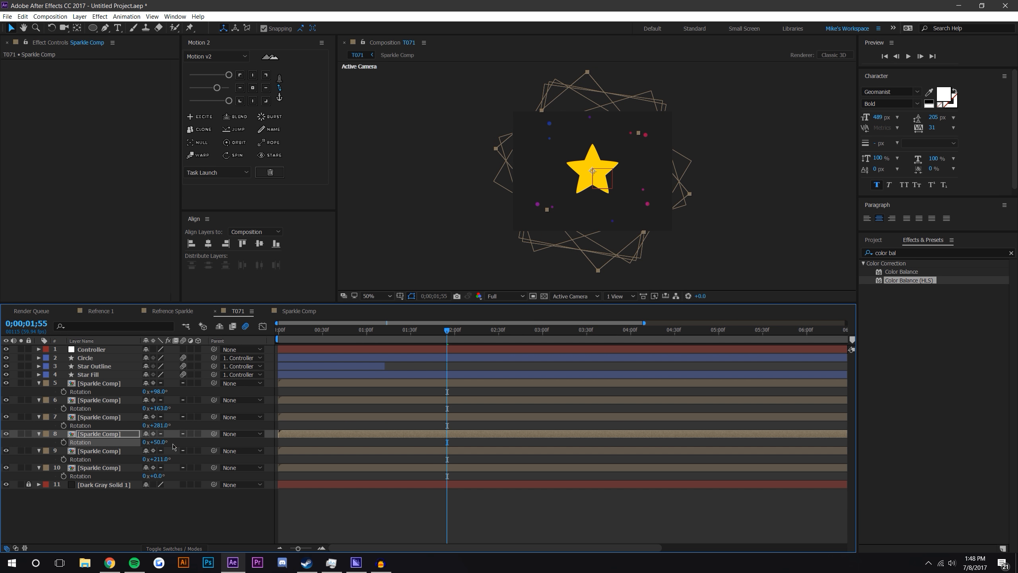
{"action": "left_click", "coordinate": [128, 493]}
{"action": "left_click_drag", "start_coordinate": [160, 408], "coordinate": [162, 392]}
{"action": "left_click_drag", "start_coordinate": [159, 459], "coordinate": [163, 460]}
{"action": "key", "text": "ctrl+z"}
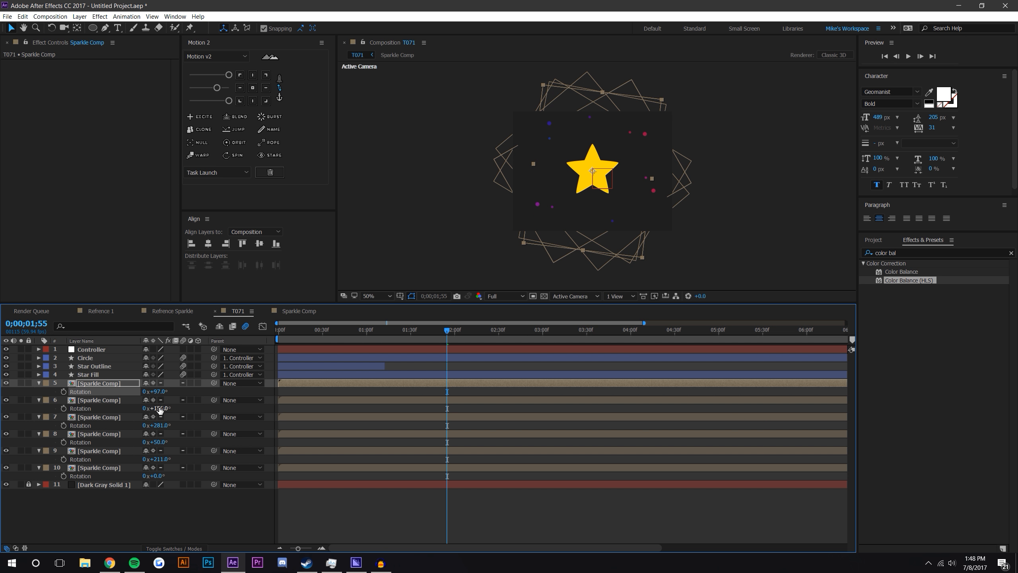
{"action": "key", "text": "ctrl+z"}
{"action": "left_click_drag", "start_coordinate": [160, 410], "coordinate": [167, 424]}
{"action": "key", "text": "ctrl+z"}
{"action": "left_click", "coordinate": [113, 534]}
- Parent all six Sparkle Comp layers to the Controller and collapse their properties
{"action": "left_click", "coordinate": [106, 384]}
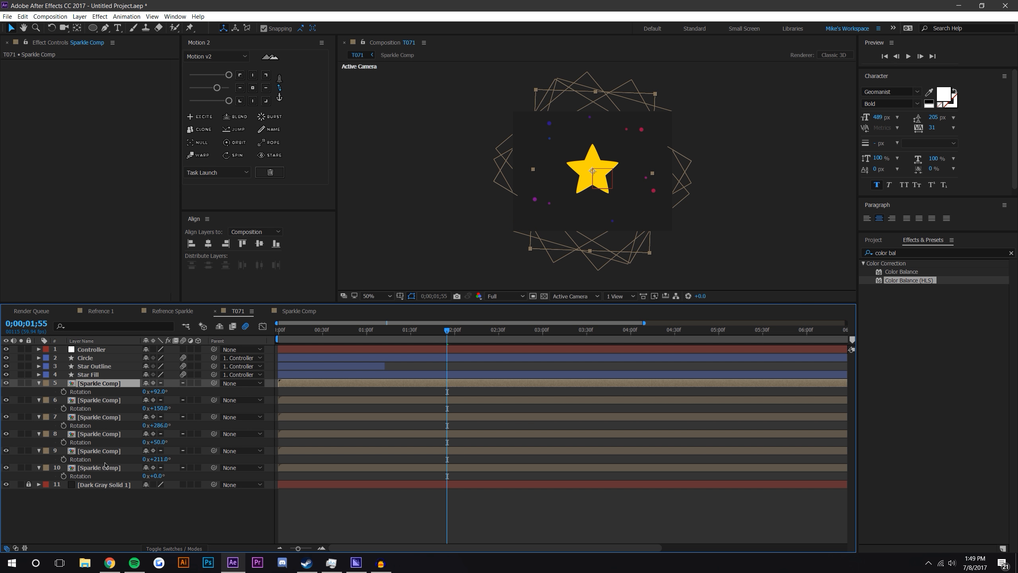
{"action": "left_click", "coordinate": [105, 466], "text": "shift"}
{"action": "left_click_drag", "start_coordinate": [213, 402], "coordinate": [88, 350]}
{"action": "left_click", "coordinate": [42, 384]}
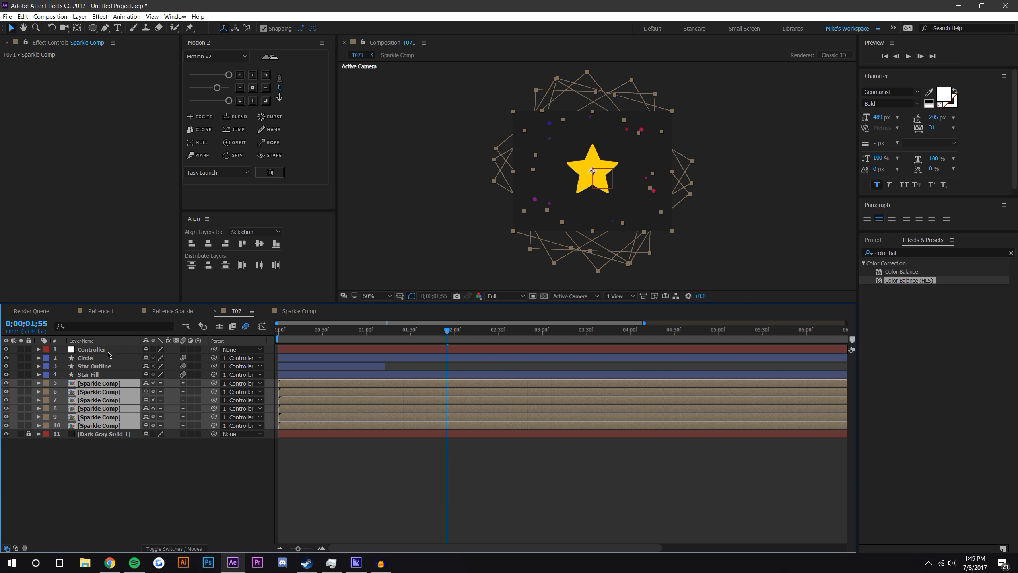
- In Refrence 1, move the six Refrence Sparkle layers below Fill and look over the Null 1 layer
{"action": "left_click", "coordinate": [119, 309]}
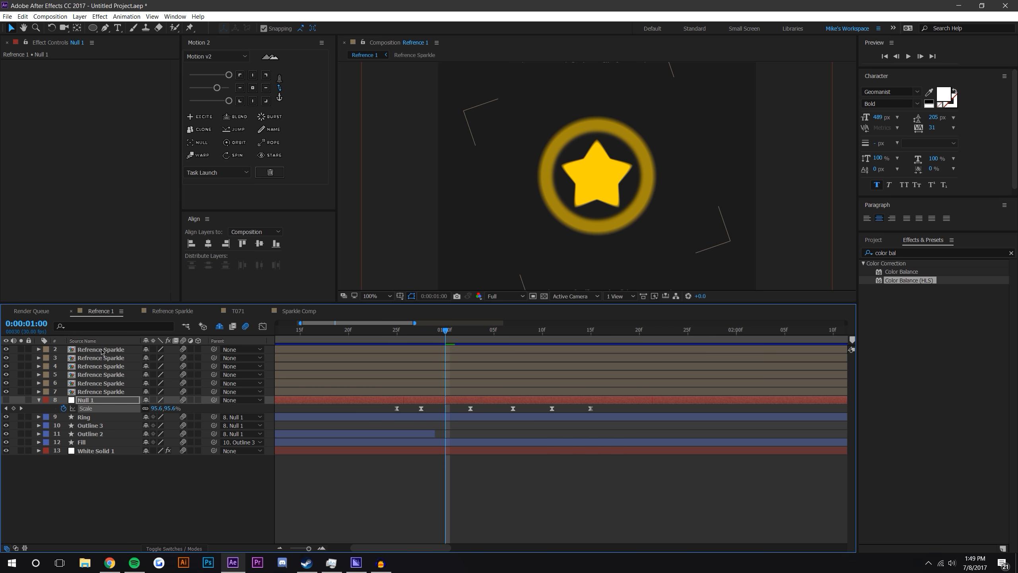
{"action": "left_click", "coordinate": [103, 389]}
{"action": "left_click", "coordinate": [103, 350], "text": "shift"}
{"action": "left_click_drag", "start_coordinate": [103, 353], "coordinate": [106, 448]}
{"action": "left_click", "coordinate": [115, 486]}
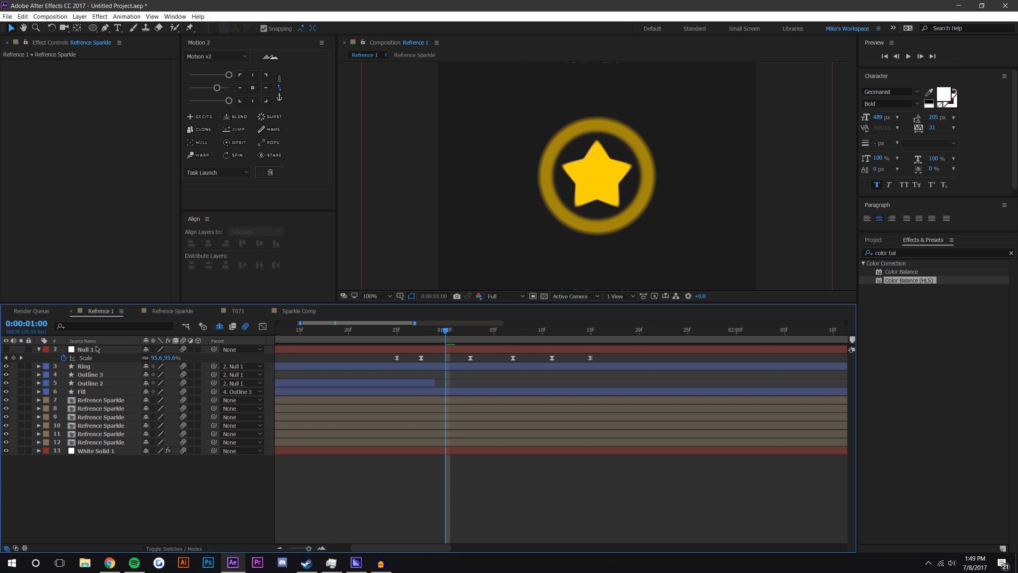
{"action": "left_click", "coordinate": [97, 349]}
{"action": "left_click", "coordinate": [96, 341]}
{"action": "left_click", "coordinate": [96, 341]}
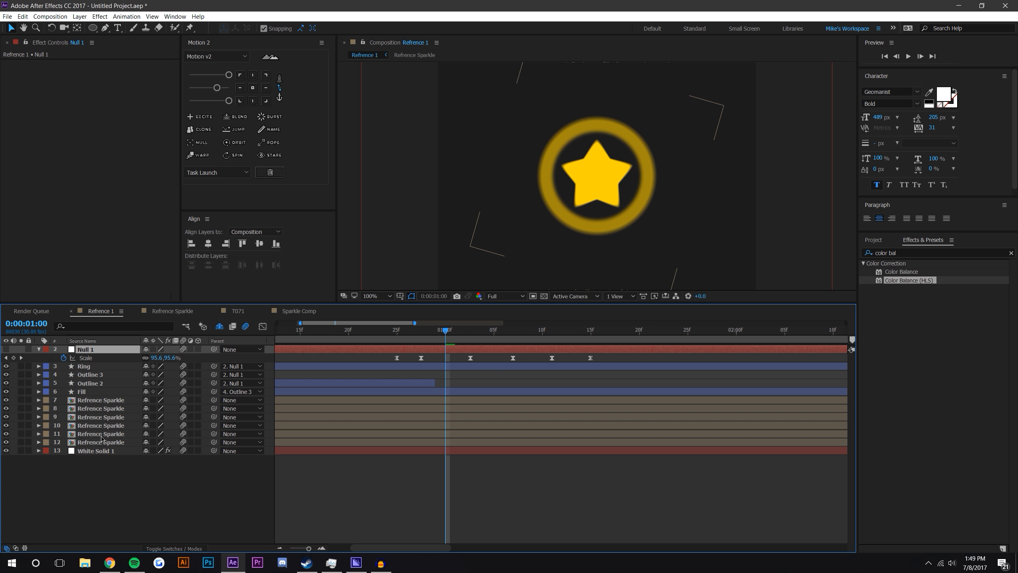
{"action": "left_click", "coordinate": [145, 471]}
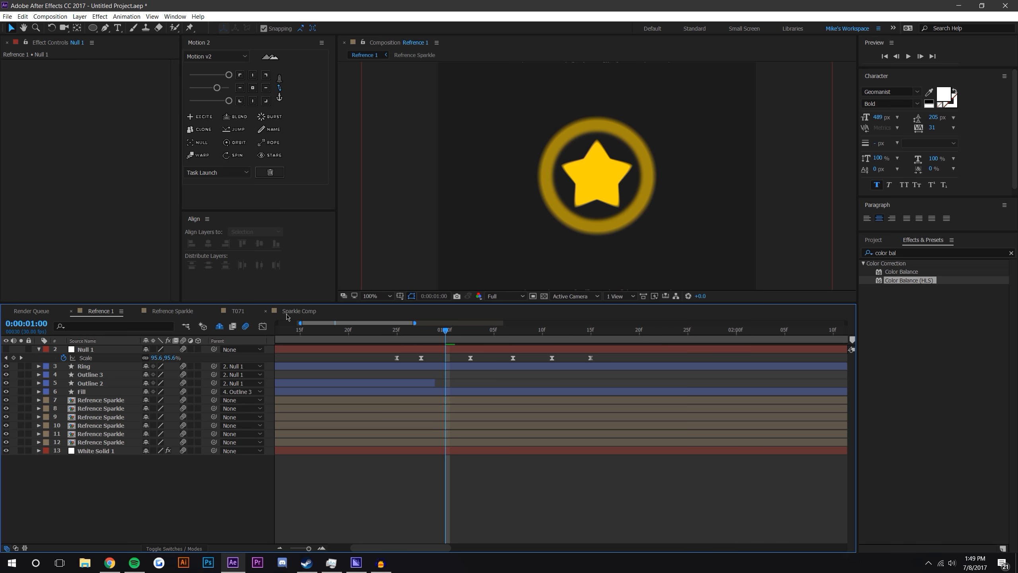
- Undo the layer reordering in Refrence 1 and return to the T071 composition
{"action": "key", "text": "ctrl+z"}
{"action": "key", "text": "ctrl+z"}
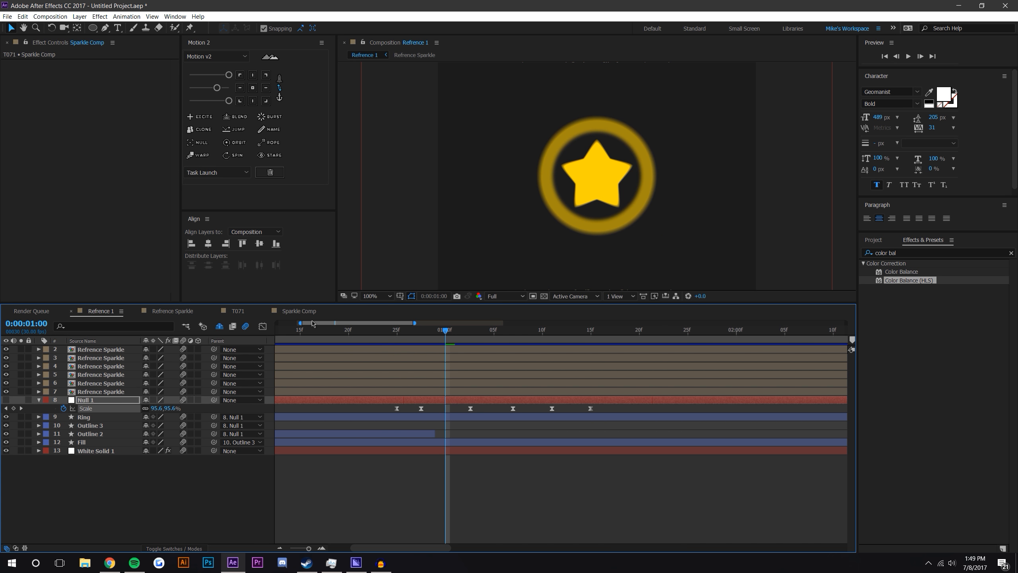
{"action": "left_click", "coordinate": [311, 314]}
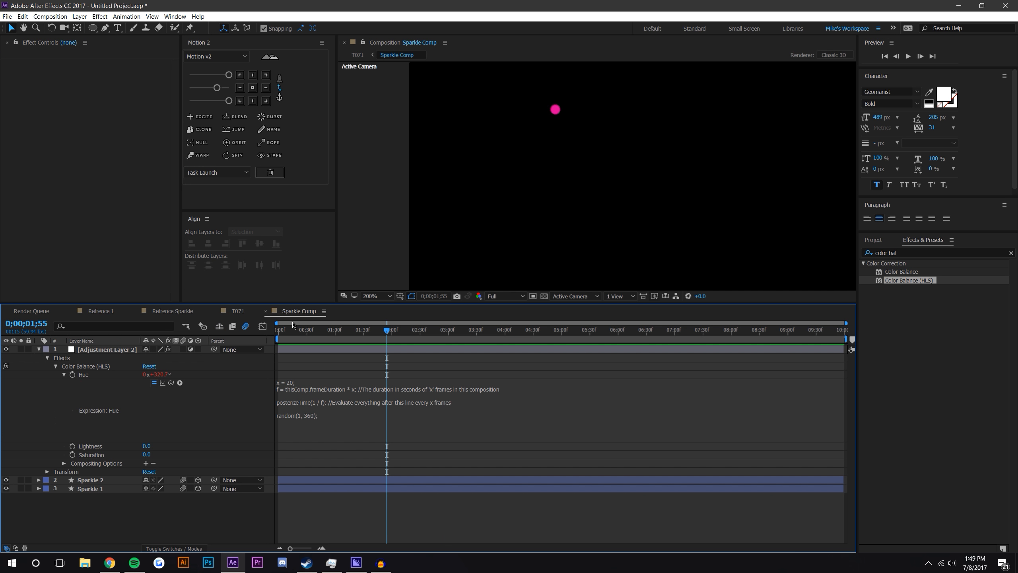
{"action": "left_click", "coordinate": [241, 310]}
{"action": "left_click", "coordinate": [163, 473]}
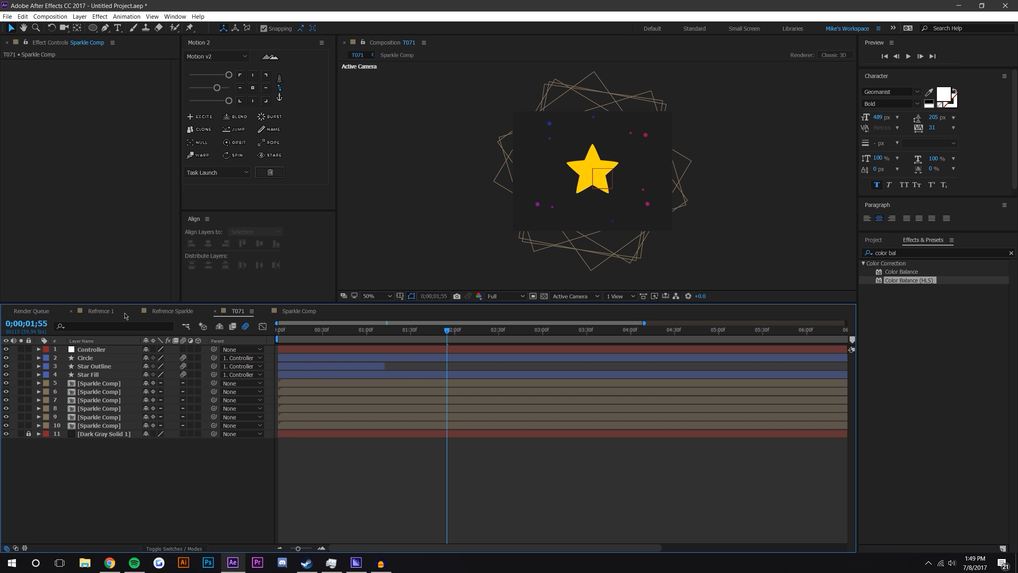
- Parent all six unparented Sparkle Comp layers in T071 to the Controller
{"action": "left_click_drag", "start_coordinate": [370, 304], "coordinate": [369, 355]}
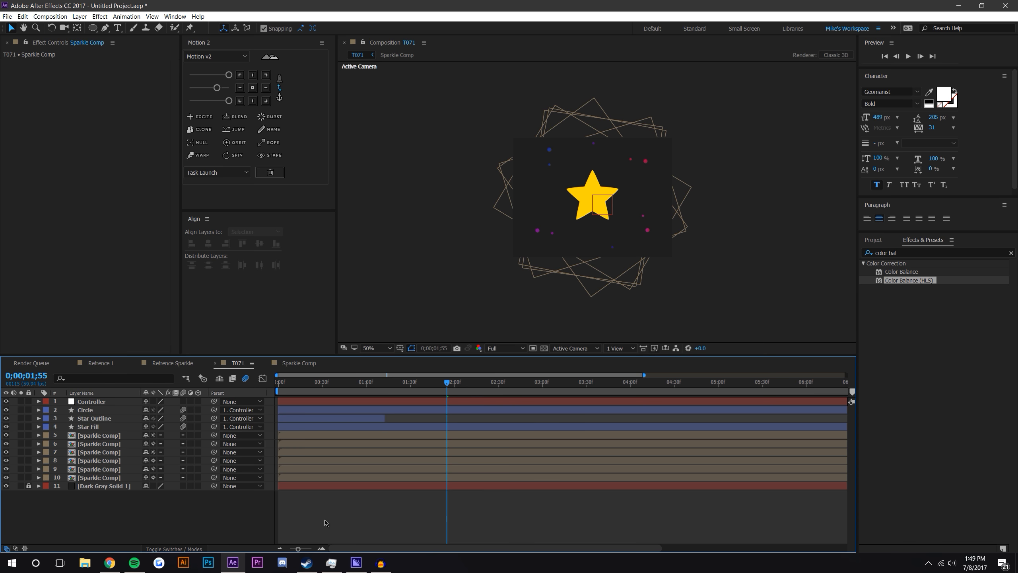
{"action": "left_click", "coordinate": [107, 435]}
{"action": "left_click", "coordinate": [104, 477], "text": "shift"}
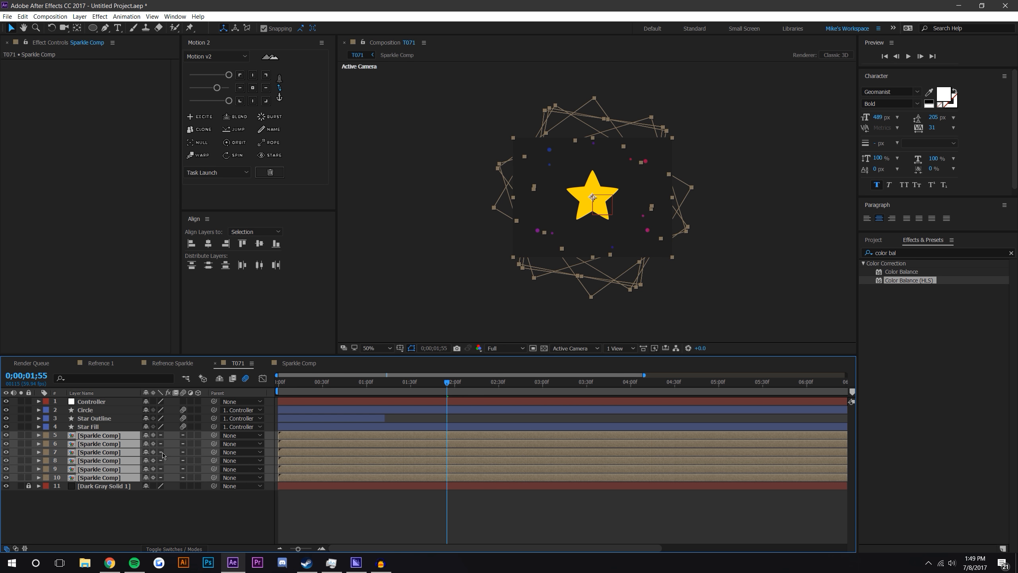
{"action": "left_click_drag", "start_coordinate": [213, 438], "coordinate": [90, 401]}
{"action": "left_click", "coordinate": [157, 509]}
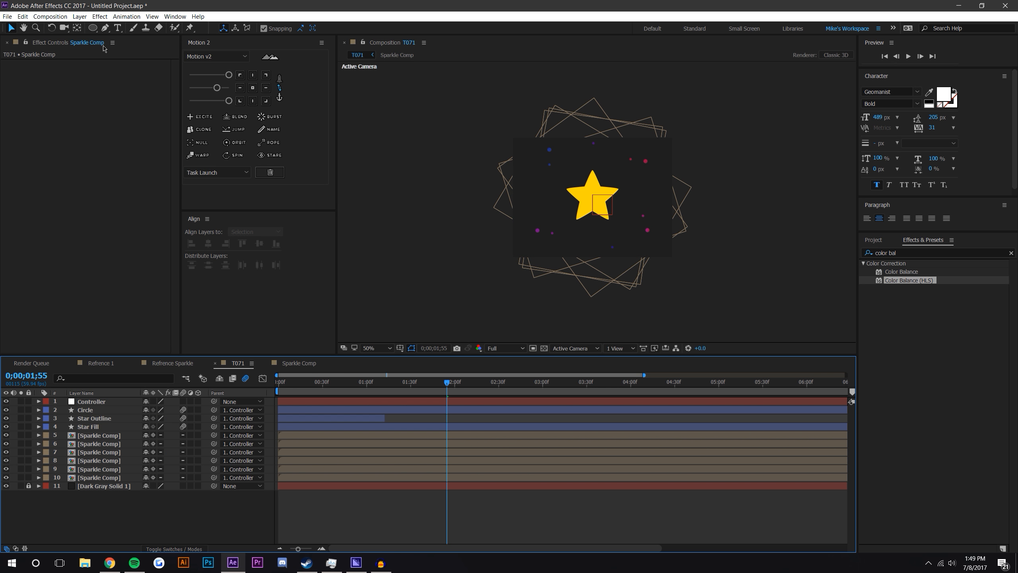
- Create a null object in T071 and parent the Controller to it, with the Controller's scale keyframes shown
{"action": "left_click", "coordinate": [85, 19]}
{"action": "mouse_move", "coordinate": [90, 27]}
{"action": "left_click", "coordinate": [281, 65]}
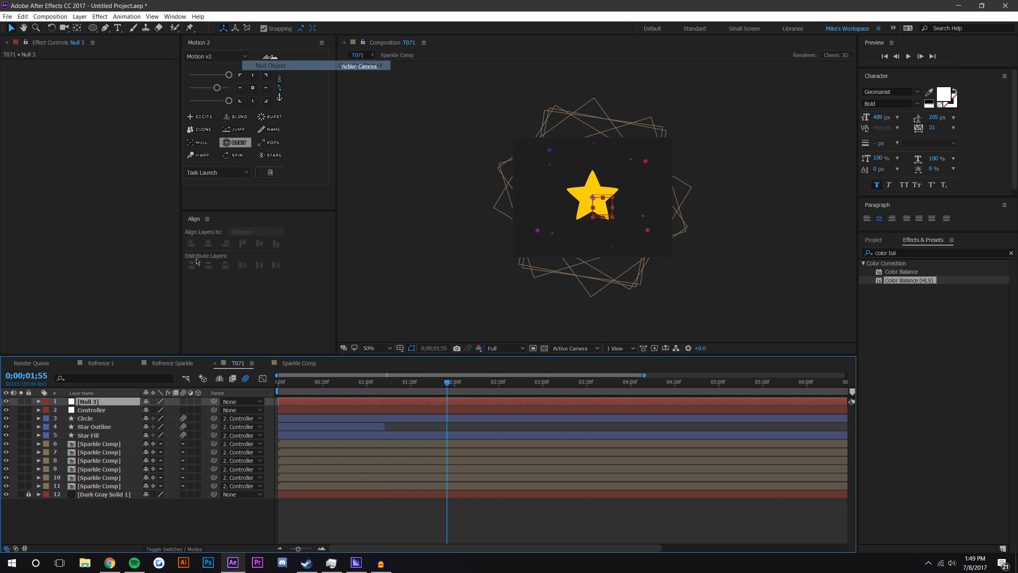
{"action": "left_click", "coordinate": [111, 411]}
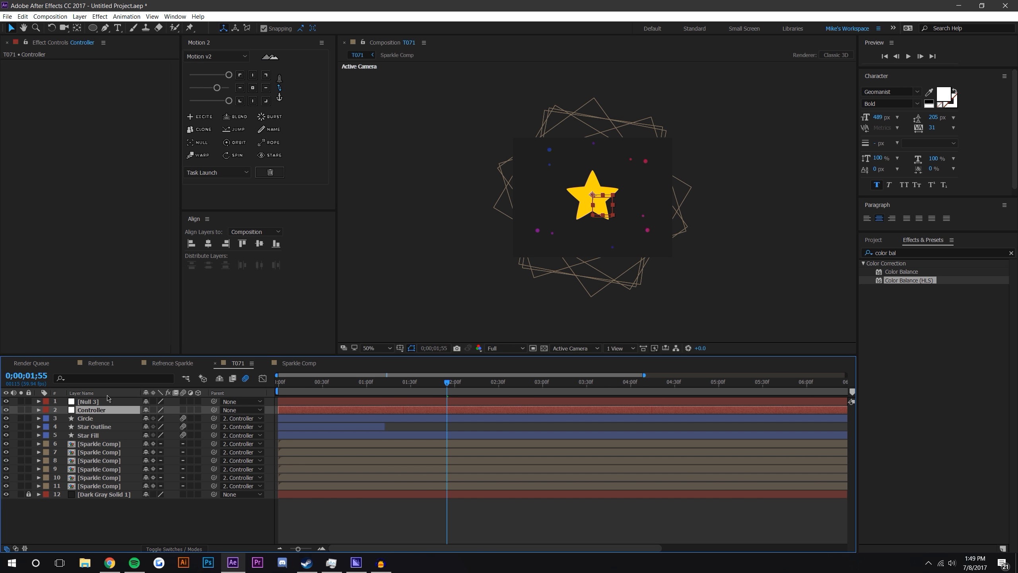
{"action": "key", "text": "s"}
{"action": "left_click", "coordinate": [211, 523]}
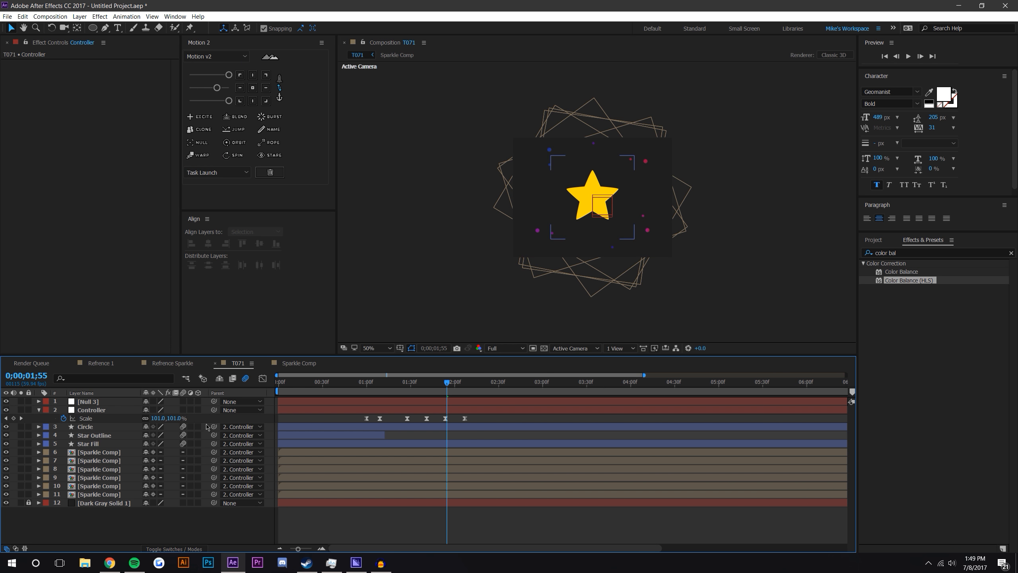
{"action": "left_click_drag", "start_coordinate": [215, 411], "coordinate": [93, 401]}
- Scale the new null down to 71% to shrink the whole star animation
{"action": "left_click", "coordinate": [93, 401]}
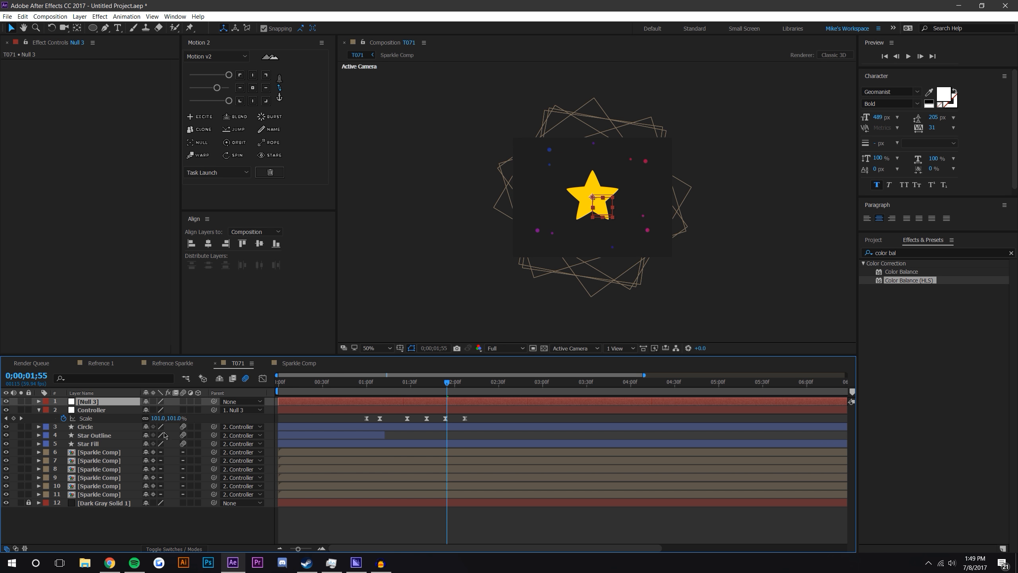
{"action": "key", "text": "s"}
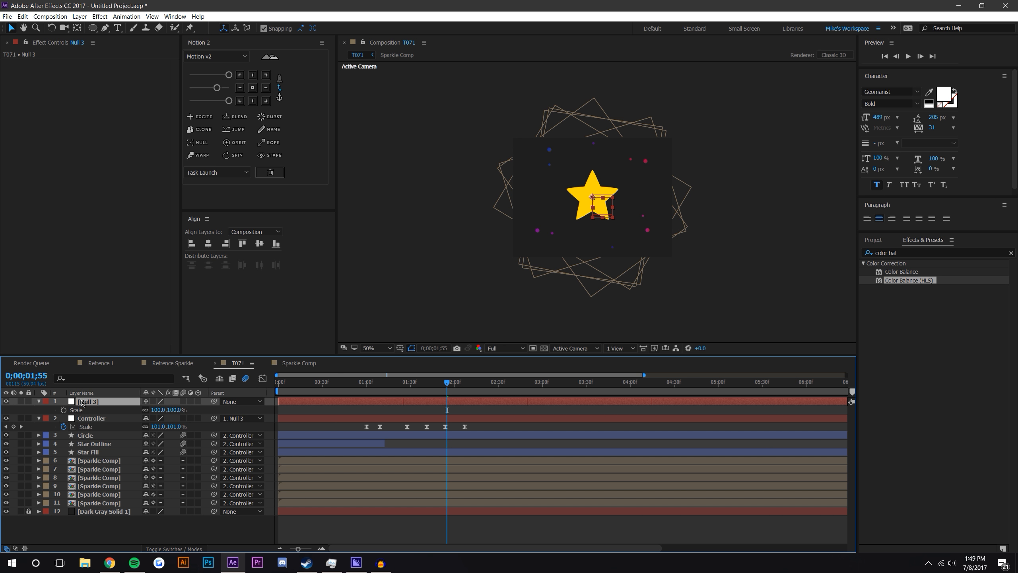
{"action": "left_click_drag", "start_coordinate": [174, 409], "coordinate": [161, 410]}
{"action": "left_click", "coordinate": [404, 528]}
{"action": "scroll", "coordinate": [633, 250], "scroll_direction": "up", "scroll_amount": 1}
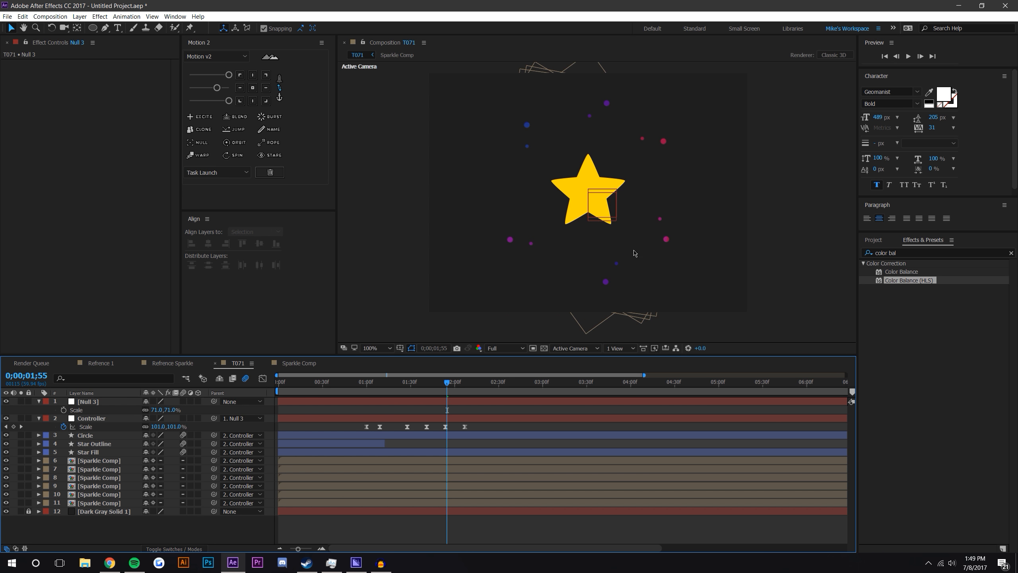
- Flip every other Sparkle Comp layer horizontally, starting with the topmost, and show the rotation of these three layers
{"action": "left_click", "coordinate": [114, 461]}
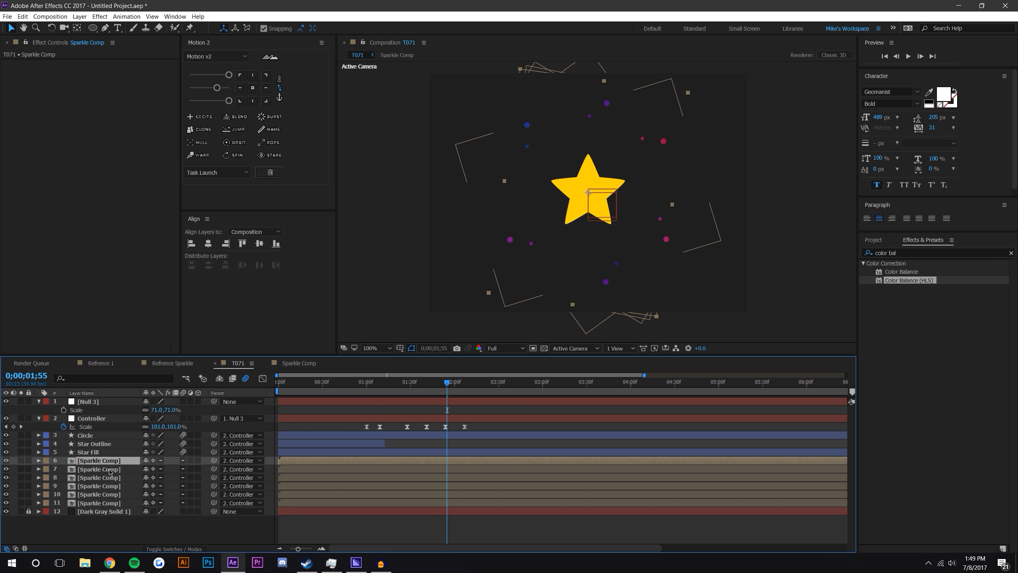
{"action": "left_click", "coordinate": [108, 478], "text": "ctrl"}
{"action": "left_click", "coordinate": [107, 494], "text": "ctrl"}
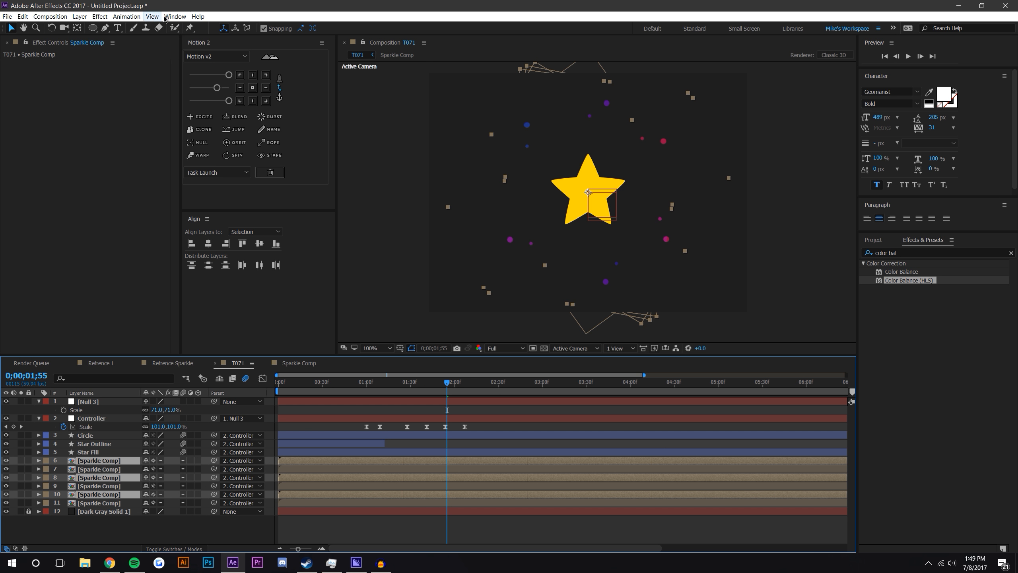
{"action": "left_click", "coordinate": [82, 17]}
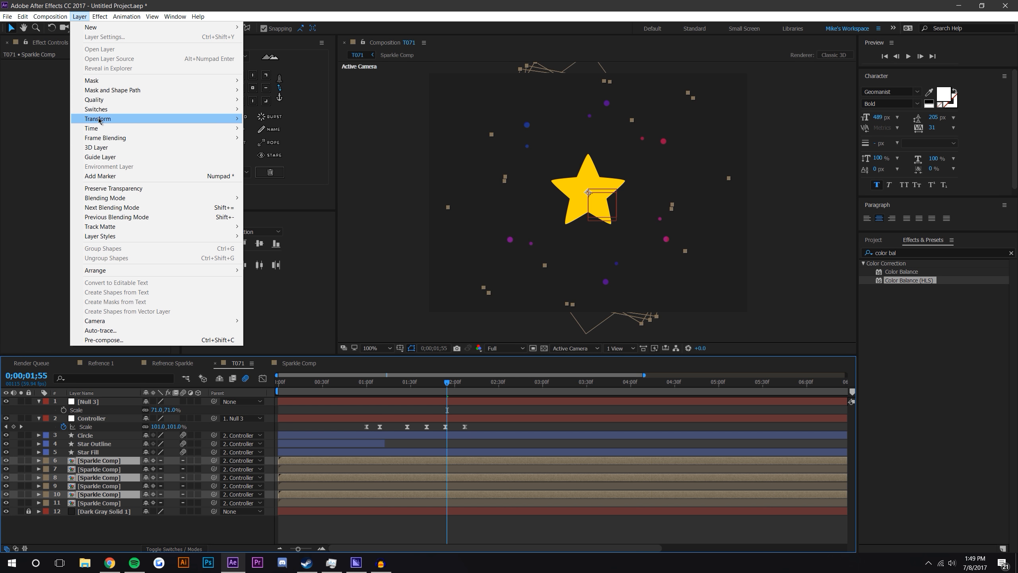
{"action": "mouse_move", "coordinate": [137, 121]}
{"action": "left_click", "coordinate": [305, 192]}
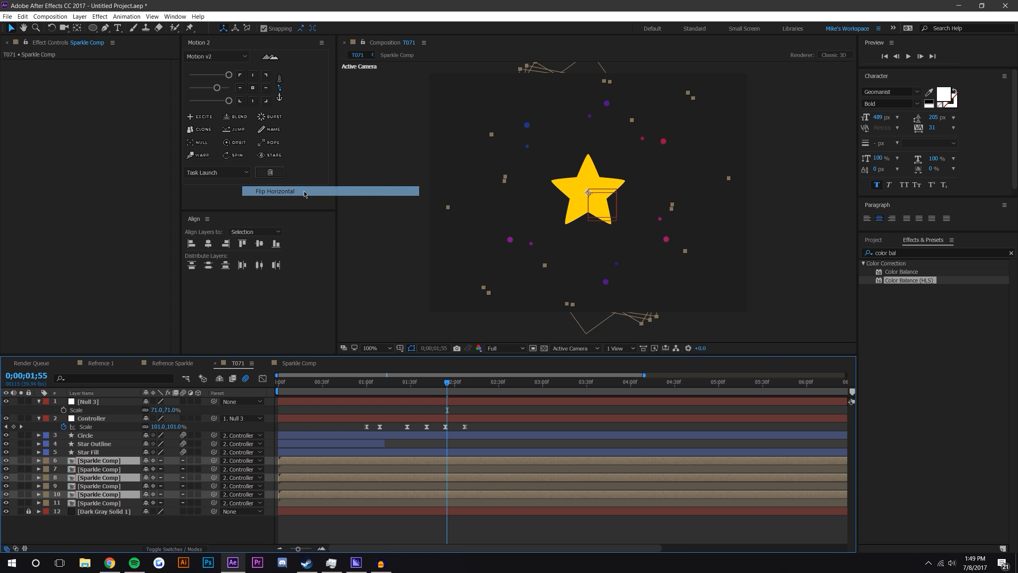
{"action": "key", "text": "r"}
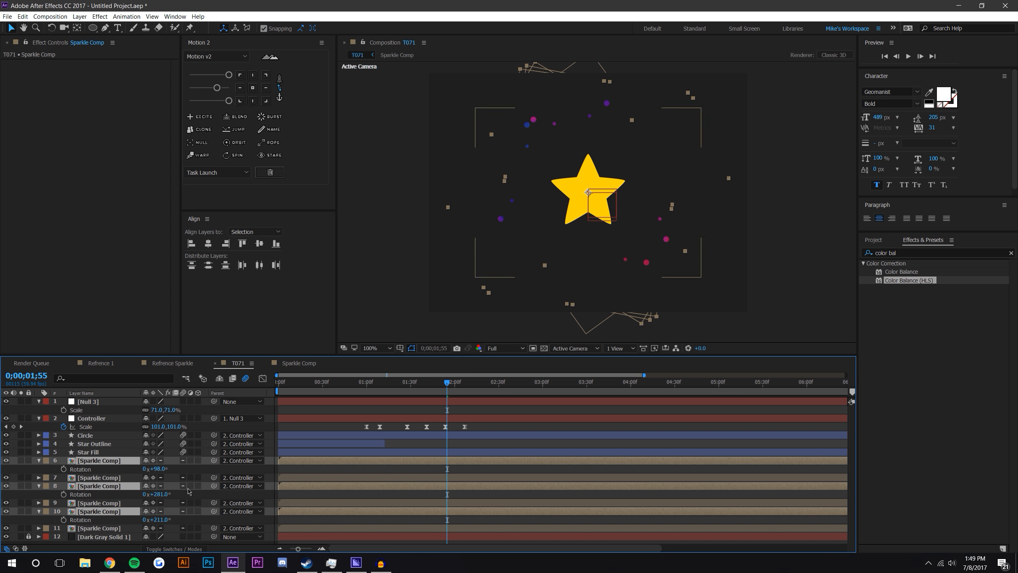
- Rotate the three selected Sparkle Comp layers together until the topmost reads 1x+20°, and check the spread around 0;00;02;03
{"action": "left_click_drag", "start_coordinate": [158, 470], "coordinate": [271, 441]}
{"action": "left_click", "coordinate": [739, 210]}
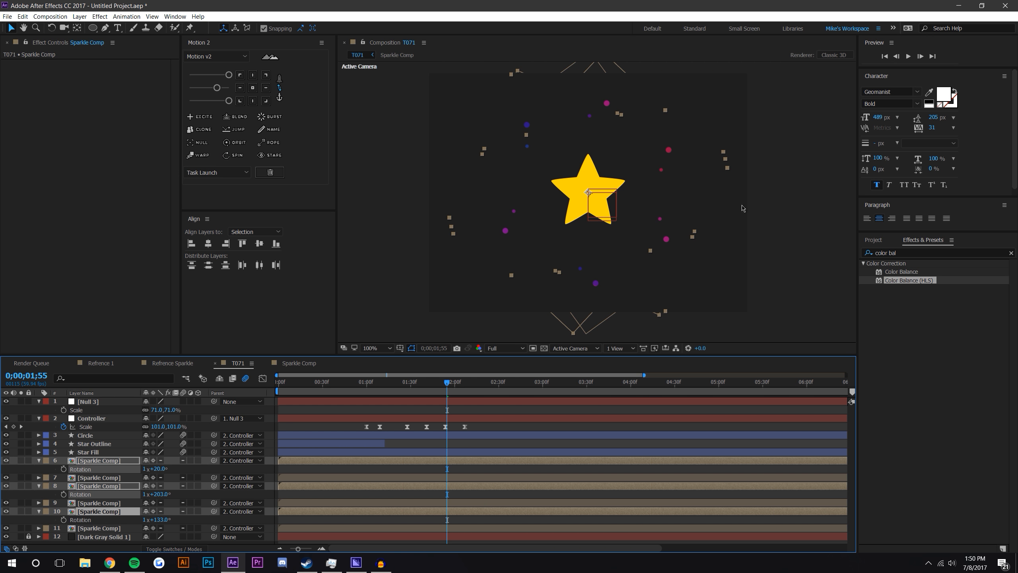
{"action": "left_click", "coordinate": [755, 222]}
{"action": "left_click_drag", "start_coordinate": [353, 382], "coordinate": [459, 381]}
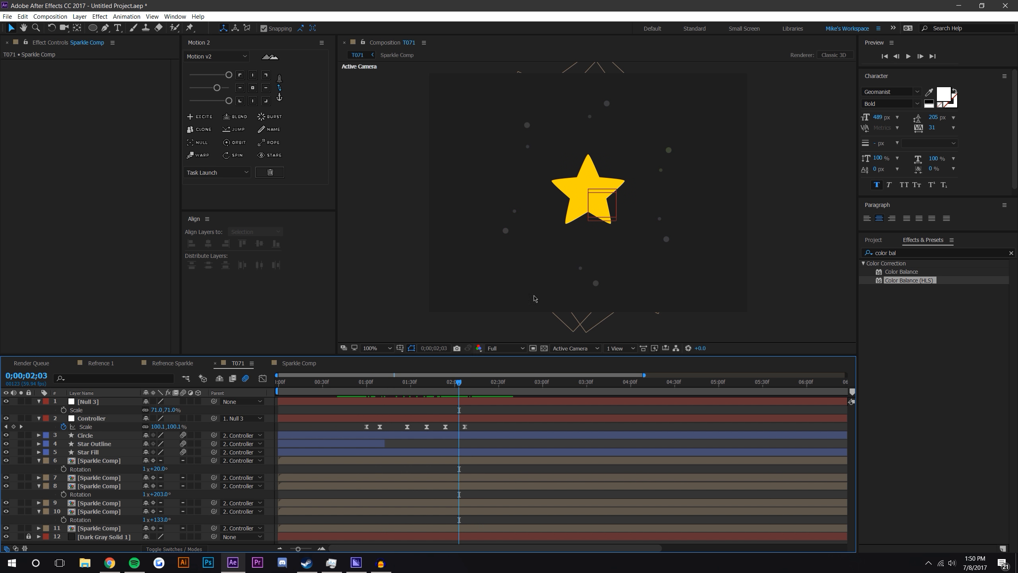
- Check the sparkle fade and hue expression inside Sparkle Comp, and return to T071 at 0;00;02;08
{"action": "double_click", "coordinate": [97, 476]}
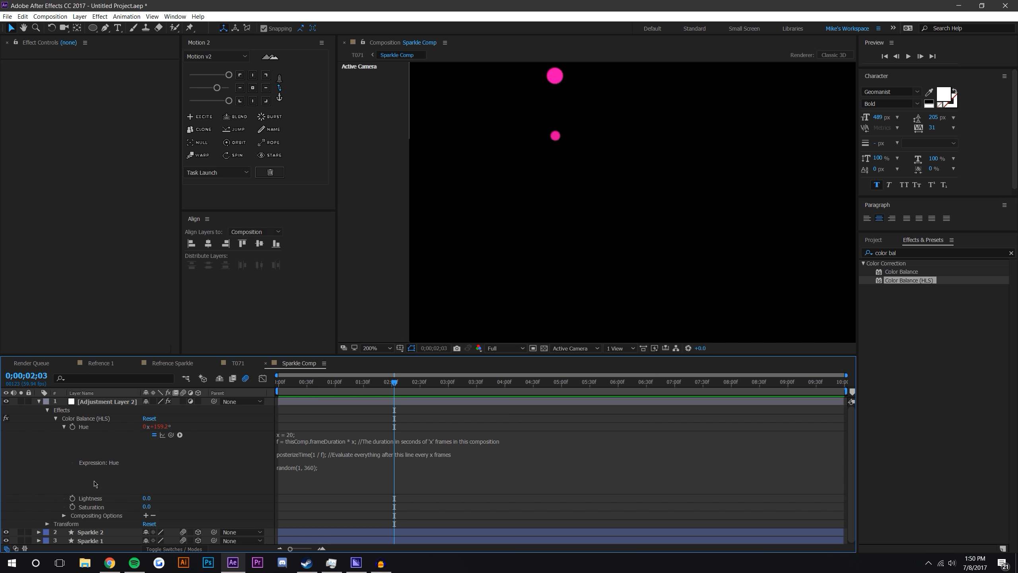
{"action": "left_click_drag", "start_coordinate": [354, 383], "coordinate": [388, 388]}
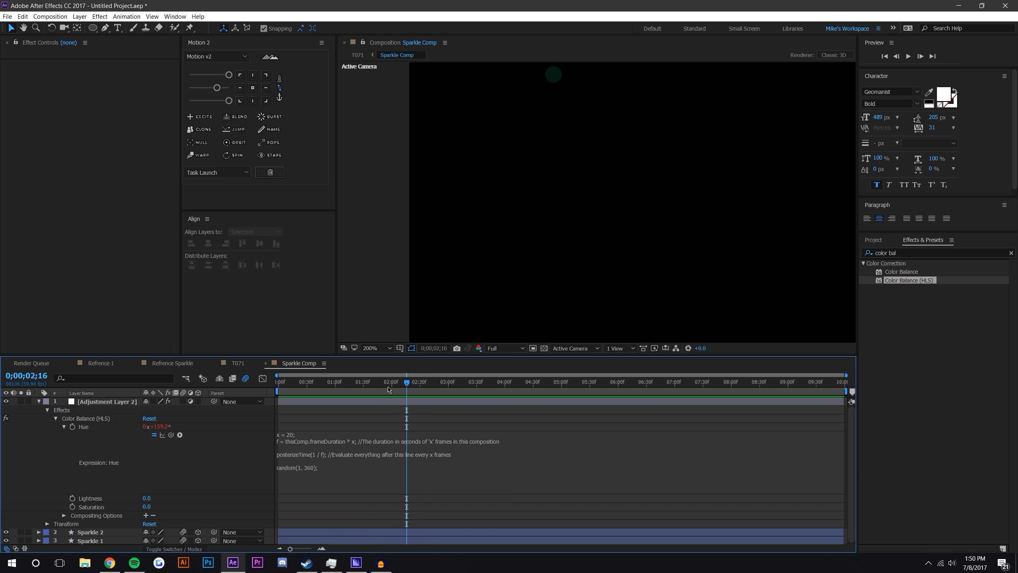
{"action": "left_click", "coordinate": [238, 363]}
{"action": "mouse_move", "coordinate": [467, 382]}
{"action": "left_mouse_down"}
{"action": "mouse_move", "coordinate": [448, 384]}
{"action": "mouse_move", "coordinate": [467, 384]}
{"action": "left_mouse_up"}
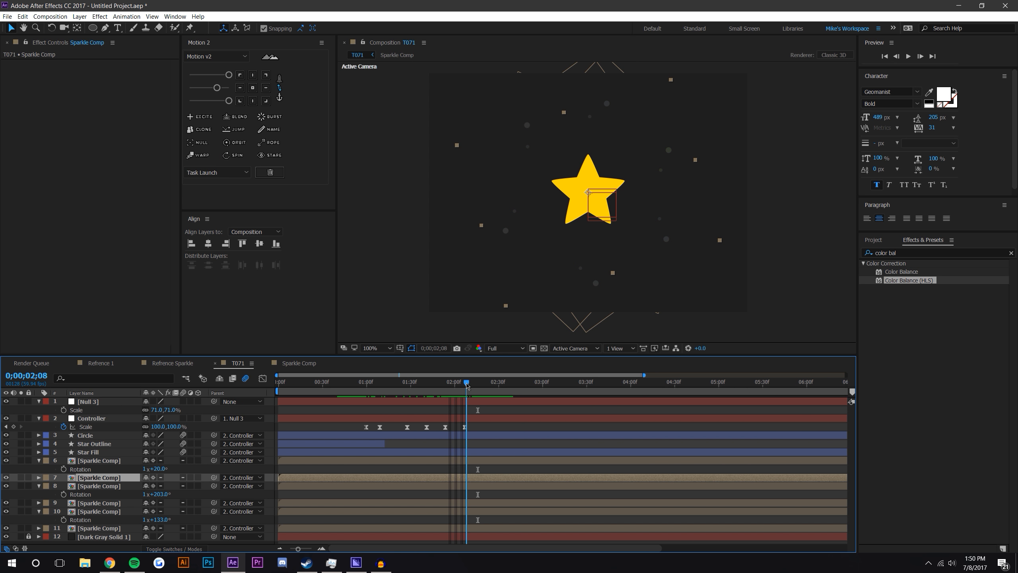
- Enlarge the timeline and collapse the rotation properties of the three expanded Sparkle Comp layers
{"action": "left_click_drag", "start_coordinate": [306, 358], "coordinate": [305, 323]}
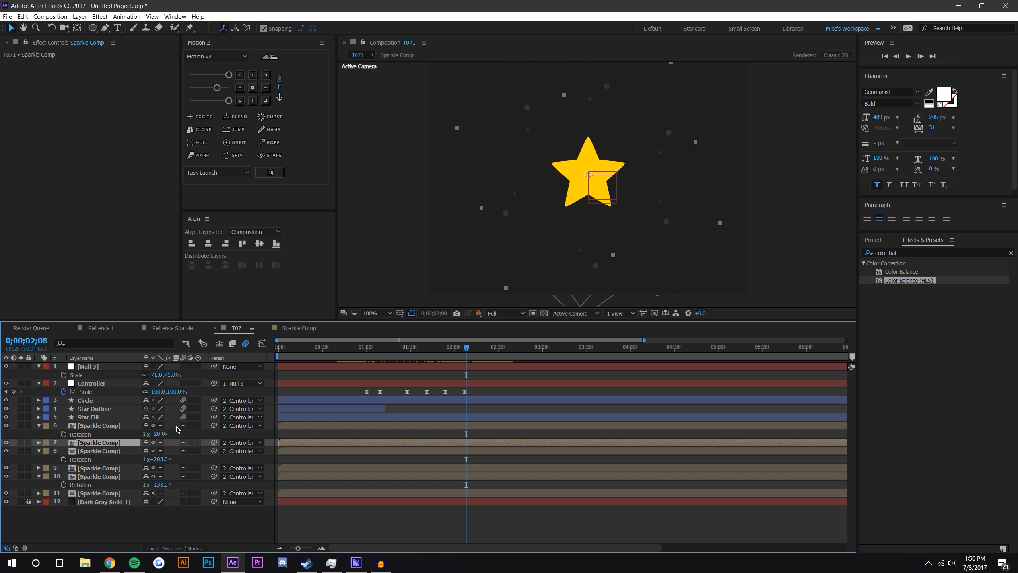
{"action": "left_click", "coordinate": [39, 425]}
{"action": "left_click", "coordinate": [39, 442]}
{"action": "left_click", "coordinate": [38, 459]}
{"action": "key", "text": "F2"}
- Stagger the six Sparkle Comp layers in T071 by shifting their start times a few frames apart
{"action": "left_click_drag", "start_coordinate": [302, 348], "coordinate": [277, 349]}
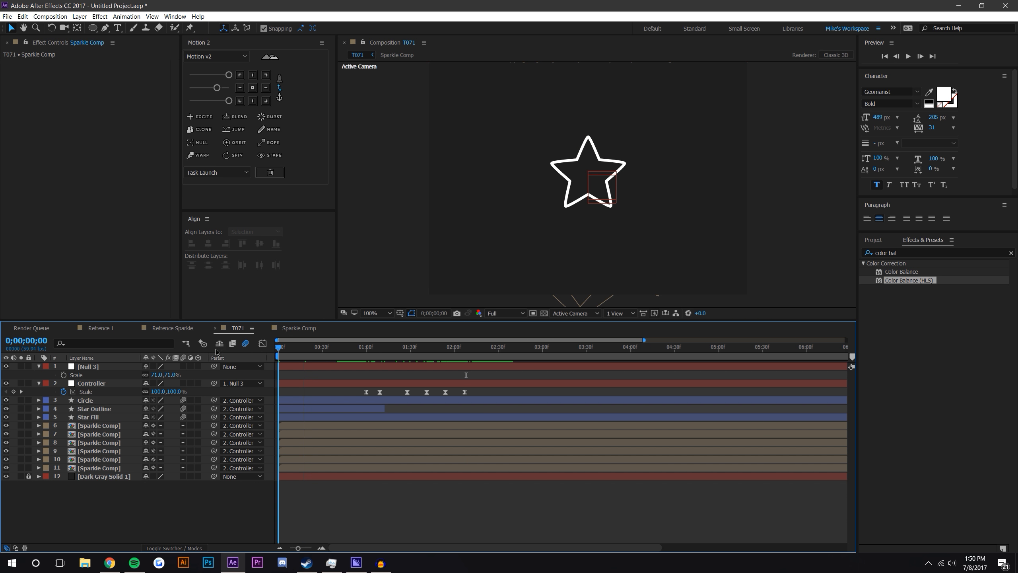
{"action": "double_click", "coordinate": [321, 547]}
{"action": "left_click_drag", "start_coordinate": [290, 427], "coordinate": [294, 428]}
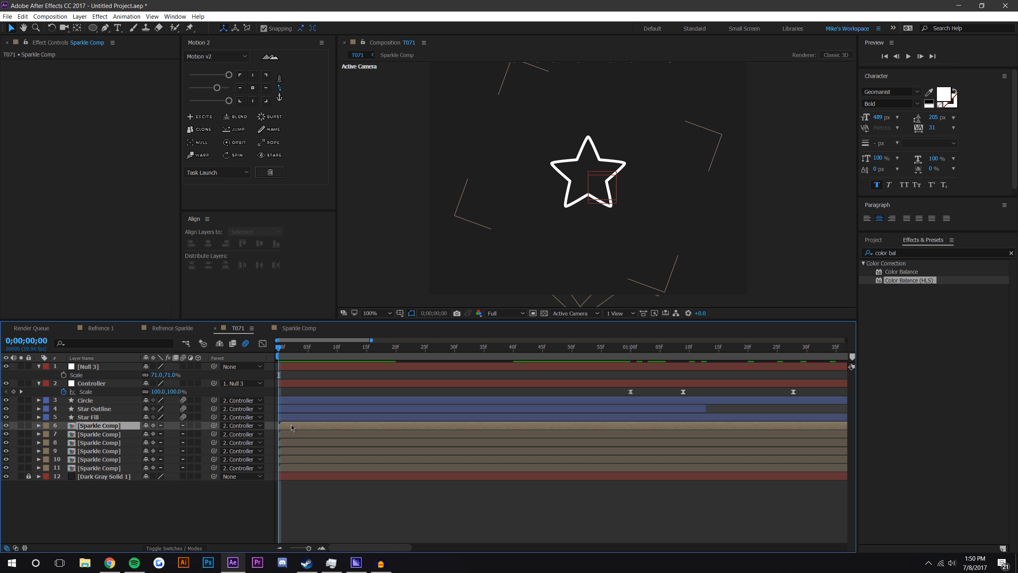
{"action": "left_click", "coordinate": [297, 436]}
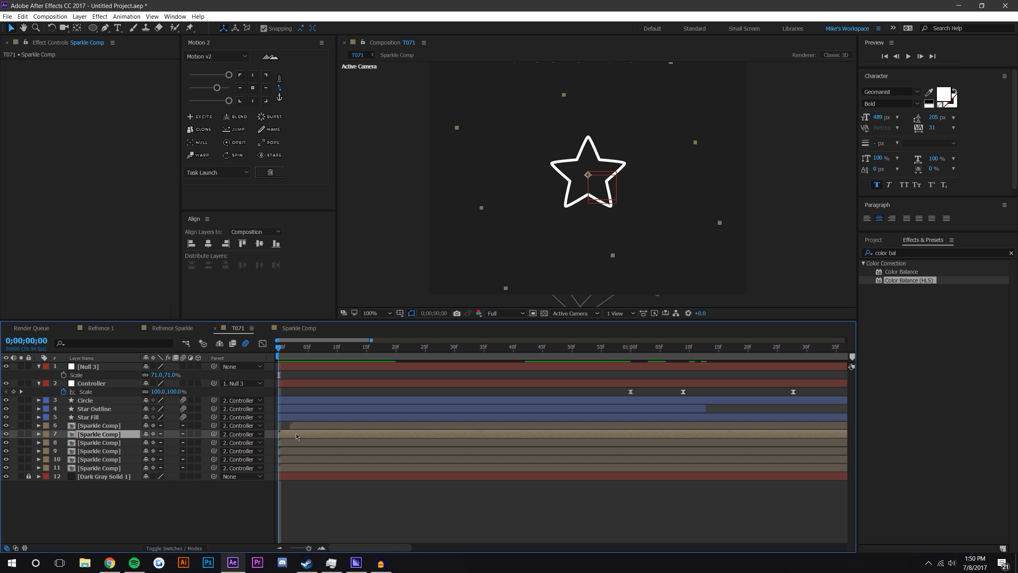
{"action": "left_click", "coordinate": [295, 443]}
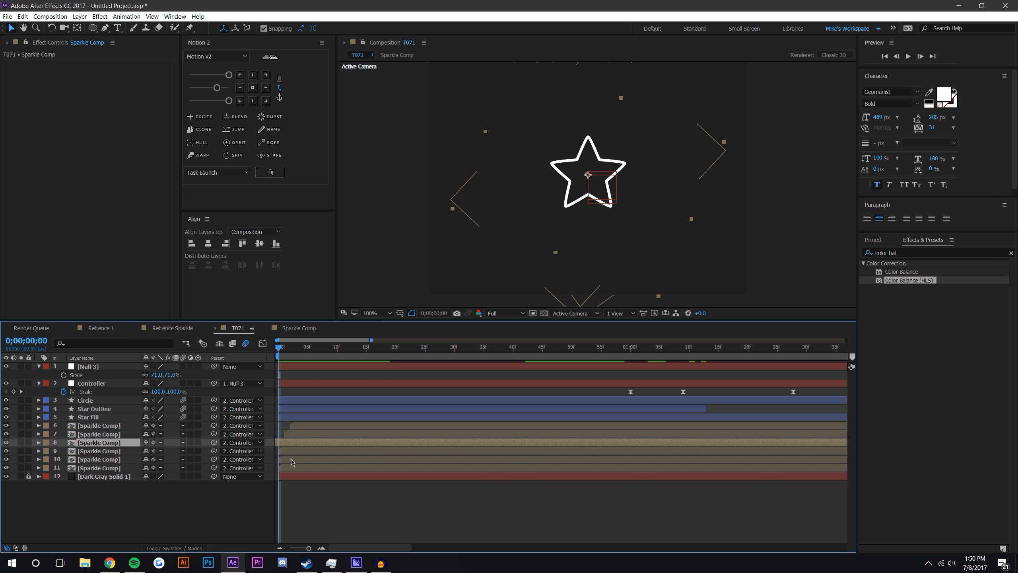
{"action": "left_click", "coordinate": [293, 461]}
{"action": "left_click", "coordinate": [295, 468]}
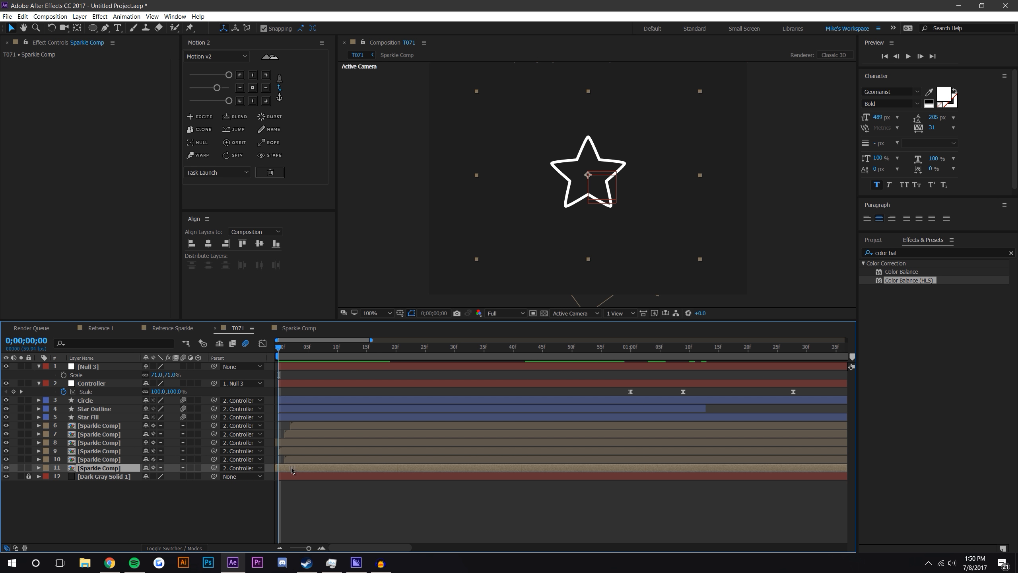
{"action": "key", "text": "minus"}
{"action": "key", "text": "minus"}
{"action": "left_click", "coordinate": [306, 518]}
- Preview the staggered sparkles from 0;00;00;57 with the composition view enlarged, and inspect the frame at 0;00;01;51
{"action": "left_click", "coordinate": [362, 348]}
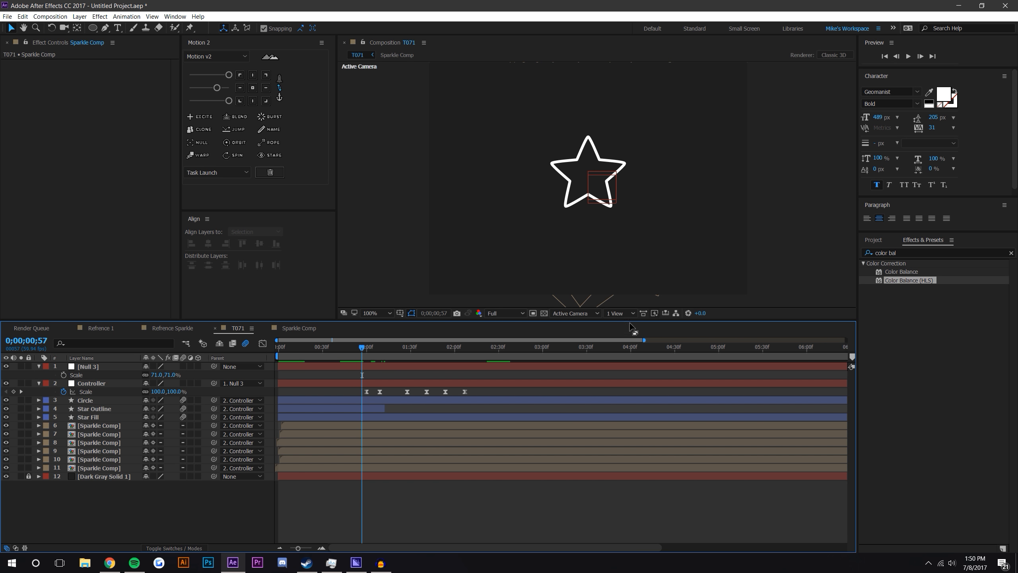
{"action": "left_click_drag", "start_coordinate": [632, 321], "coordinate": [631, 358]}
{"action": "left_click", "coordinate": [907, 56]}
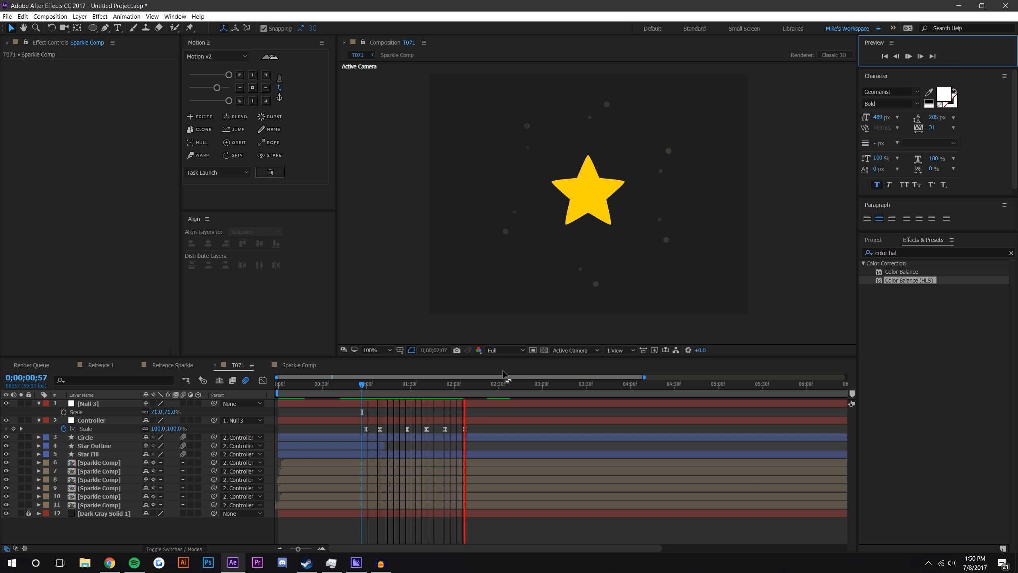
{"action": "left_click", "coordinate": [361, 385]}
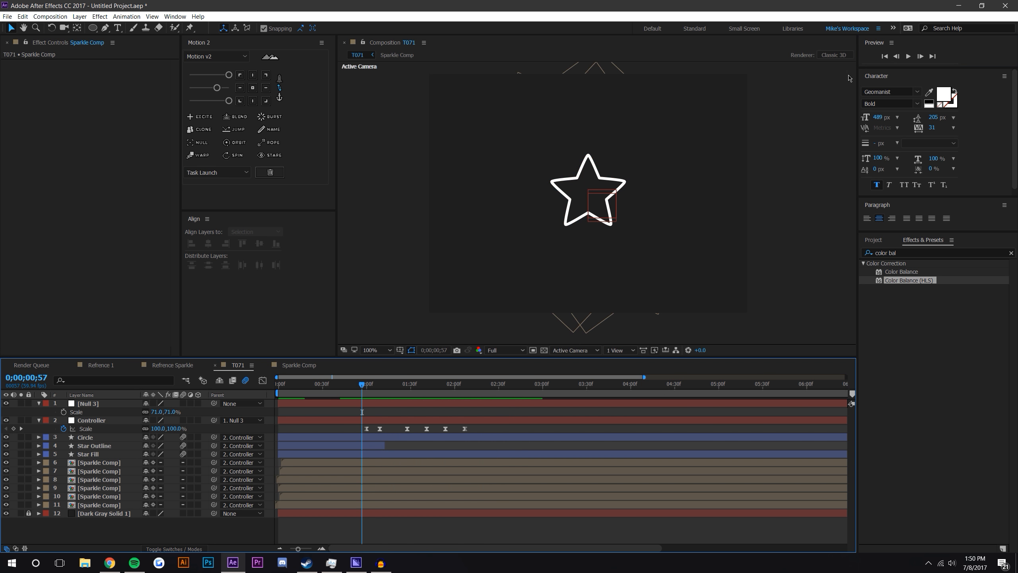
{"action": "left_click", "coordinate": [908, 56]}
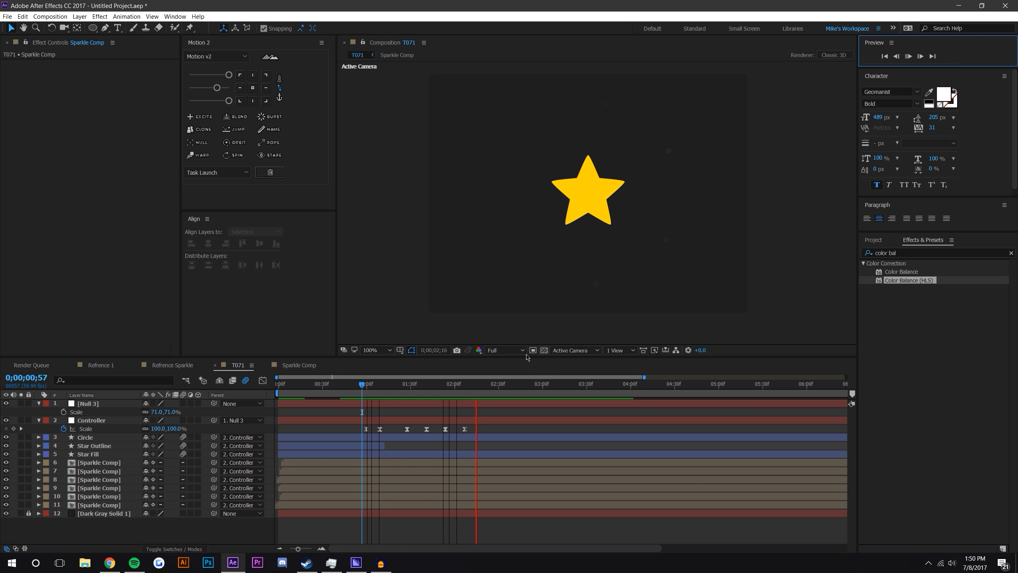
{"action": "left_click_drag", "start_coordinate": [369, 383], "coordinate": [441, 384]}
- Parent all six Sparkle Comp layers to Null 3 instead of the Controller
{"action": "left_click", "coordinate": [123, 464]}
{"action": "left_click", "coordinate": [121, 506], "text": "shift"}
{"action": "left_click", "coordinate": [210, 466]}
{"action": "left_click", "coordinate": [98, 464]}
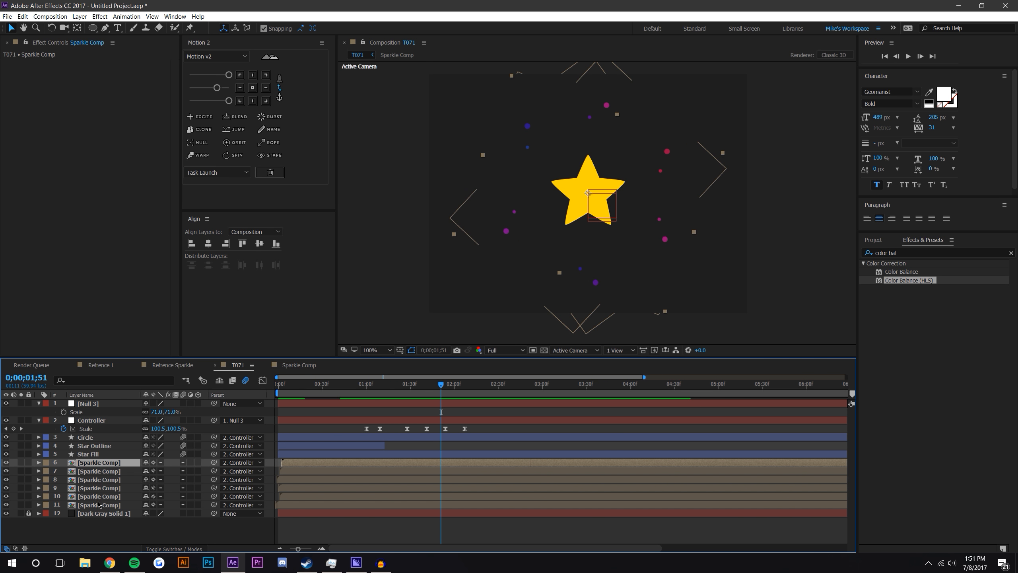
{"action": "left_click", "coordinate": [100, 505], "text": "shift"}
{"action": "left_click_drag", "start_coordinate": [175, 450], "coordinate": [100, 403]}
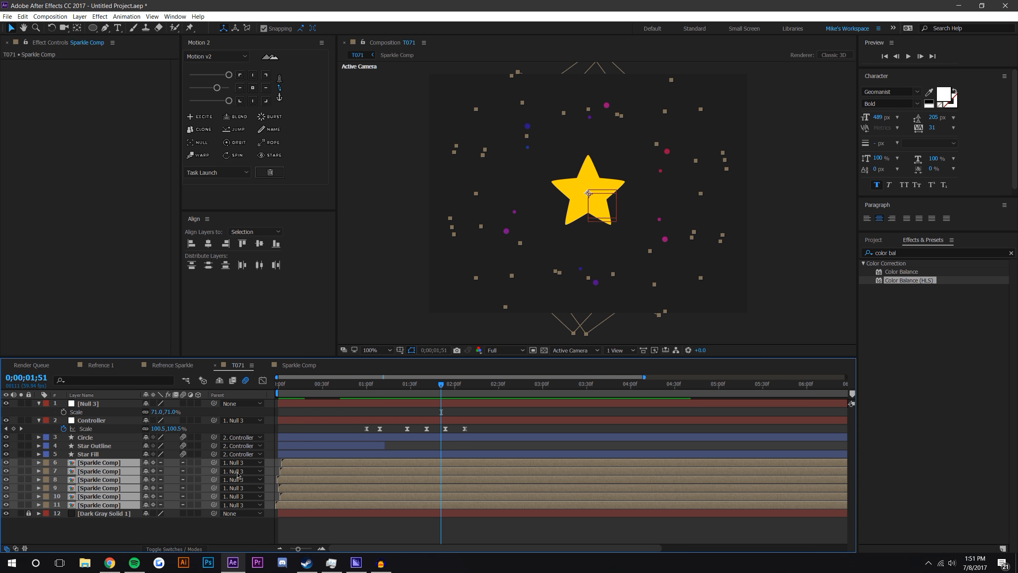
{"action": "left_click", "coordinate": [455, 533]}
- Preview the reparented star animation in T071 from 0;00;00;59
{"action": "left_click", "coordinate": [374, 383]}
{"action": "key", "text": "space"}
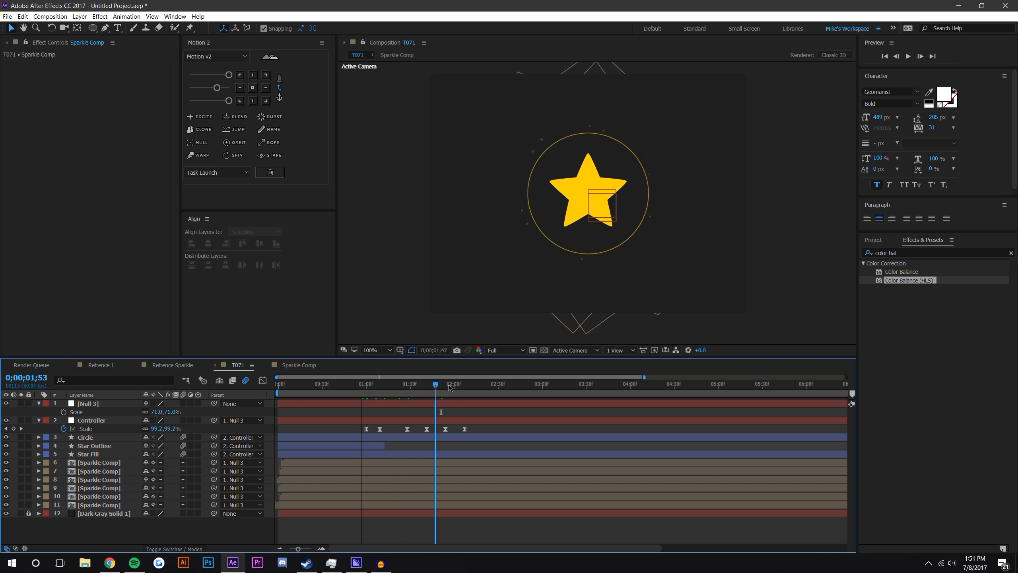
{"action": "left_click", "coordinate": [902, 62]}
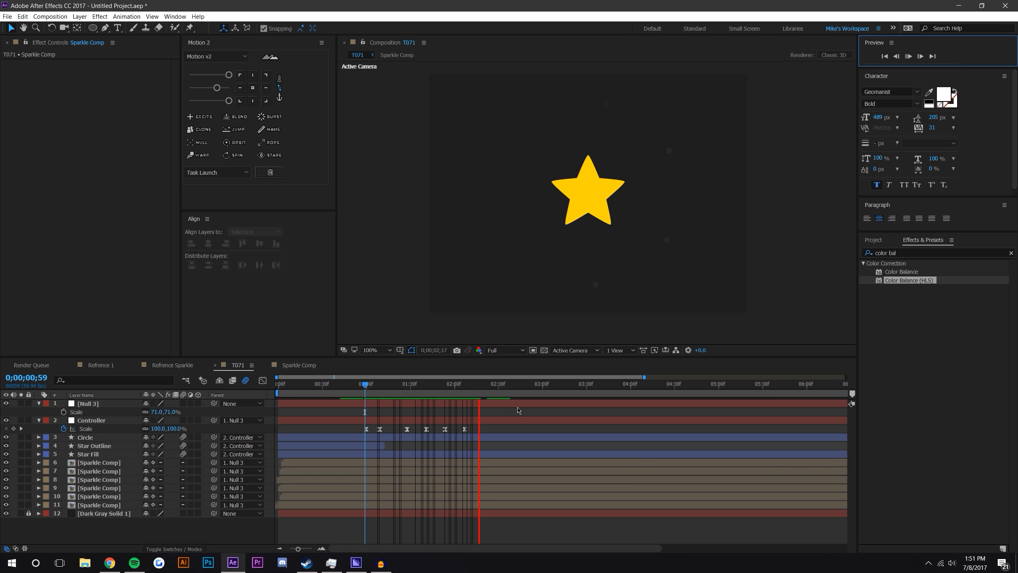
{"action": "key", "text": "space"}
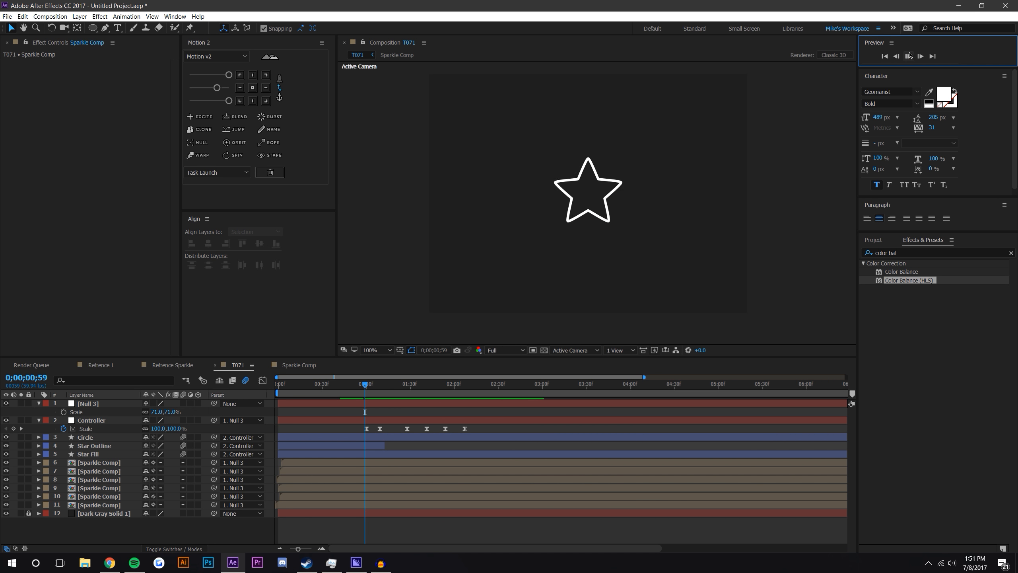
{"action": "left_click", "coordinate": [909, 55]}
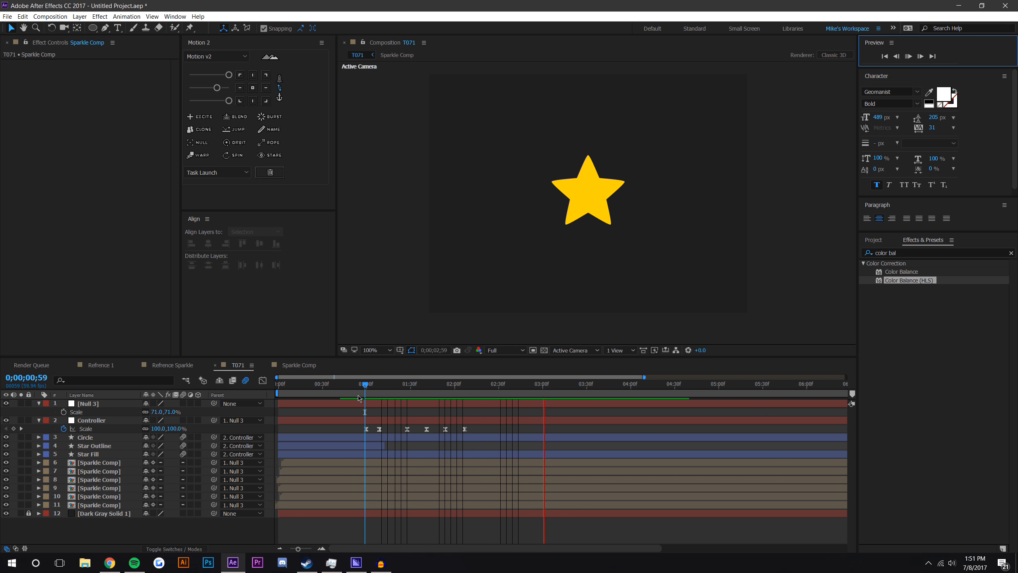
{"action": "left_click", "coordinate": [367, 388]}
- Reveal the keyframes in T071 and proportionally compress those of Controller, Circle and Star Fill to speed up the animation
{"action": "key", "text": "ctrl+a"}
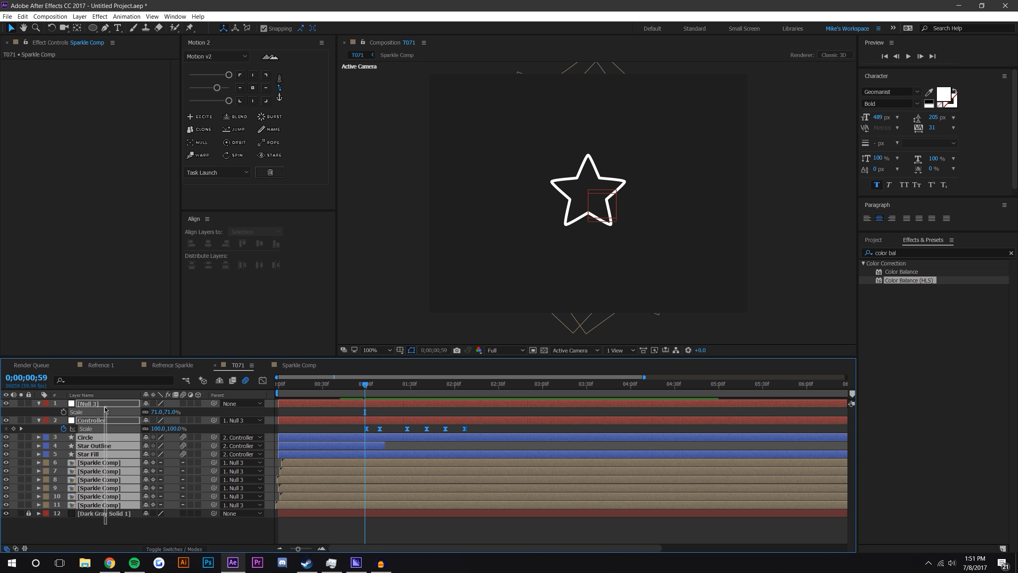
{"action": "key", "text": "u"}
{"action": "left_click_drag", "start_coordinate": [396, 359], "coordinate": [397, 301]}
{"action": "left_click_drag", "start_coordinate": [355, 363], "coordinate": [469, 465]}
{"action": "left_click_drag", "start_coordinate": [459, 367], "coordinate": [451, 368]}
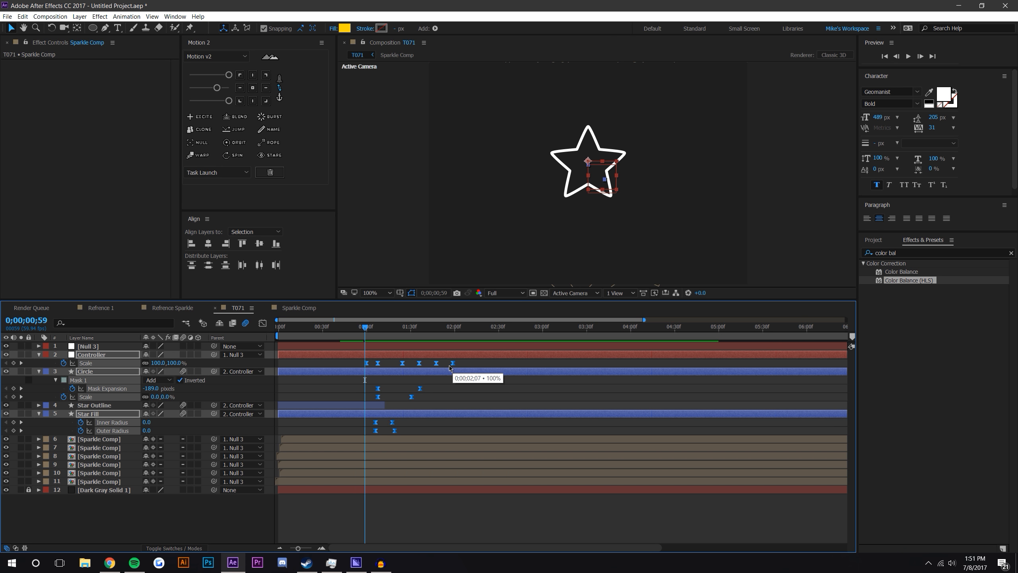
{"action": "left_click", "coordinate": [444, 395]}
- In Sparkle Comp, collapse the adjustment layer and proportionally compress the revealed keyframes of Sparkle 1 and Sparkle 2
{"action": "left_click", "coordinate": [299, 308]}
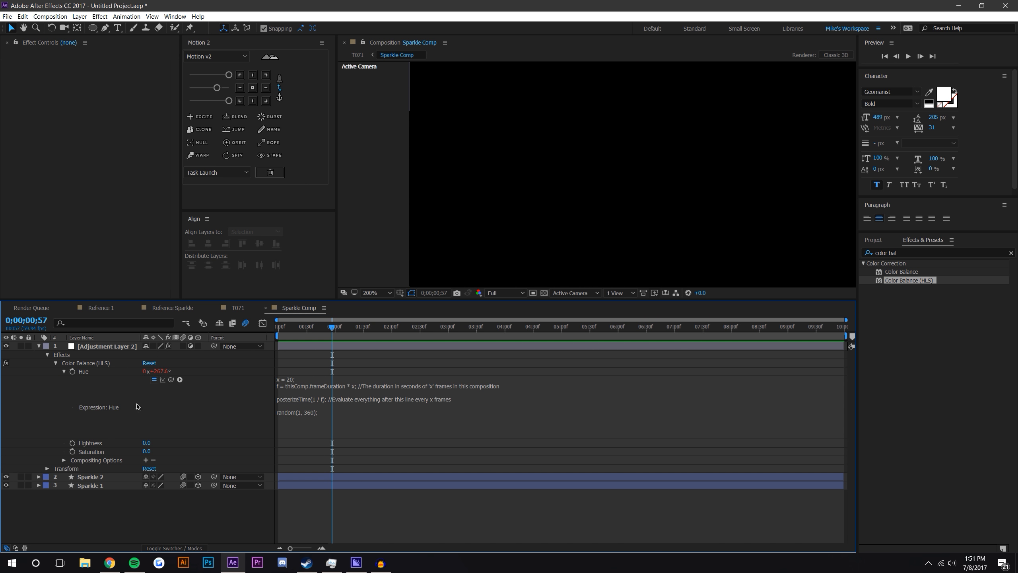
{"action": "left_click", "coordinate": [39, 347]}
{"action": "left_click_drag", "start_coordinate": [100, 443], "coordinate": [108, 342]}
{"action": "left_click_drag", "start_coordinate": [104, 377], "coordinate": [89, 348]}
{"action": "key", "text": "u"}
{"action": "left_click_drag", "start_coordinate": [429, 433], "coordinate": [332, 362]}
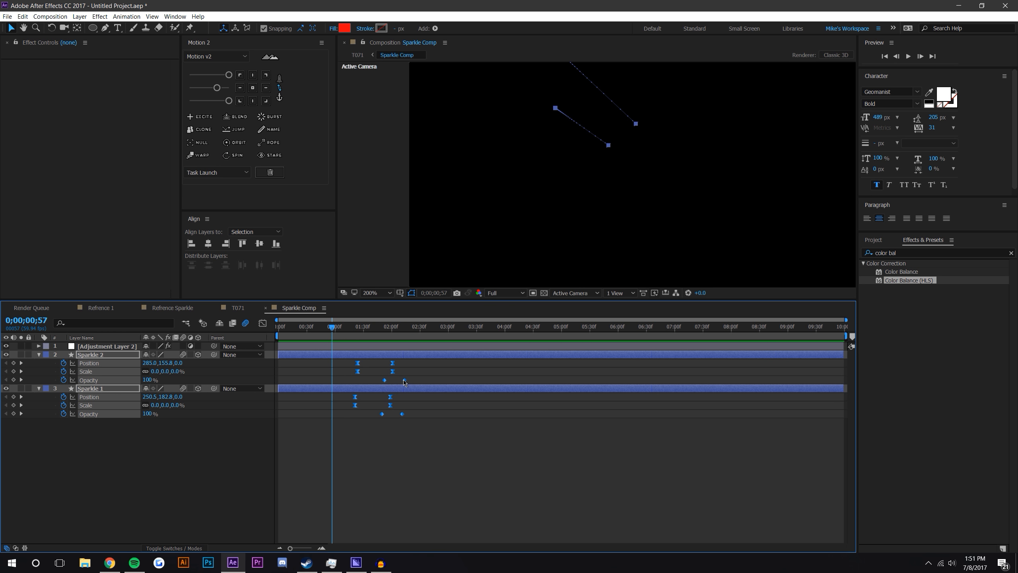
{"action": "left_click", "coordinate": [409, 429]}
- Preview the faster animation in T071 and examine the sparkles at 0;00;01;29
{"action": "left_click", "coordinate": [238, 308]}
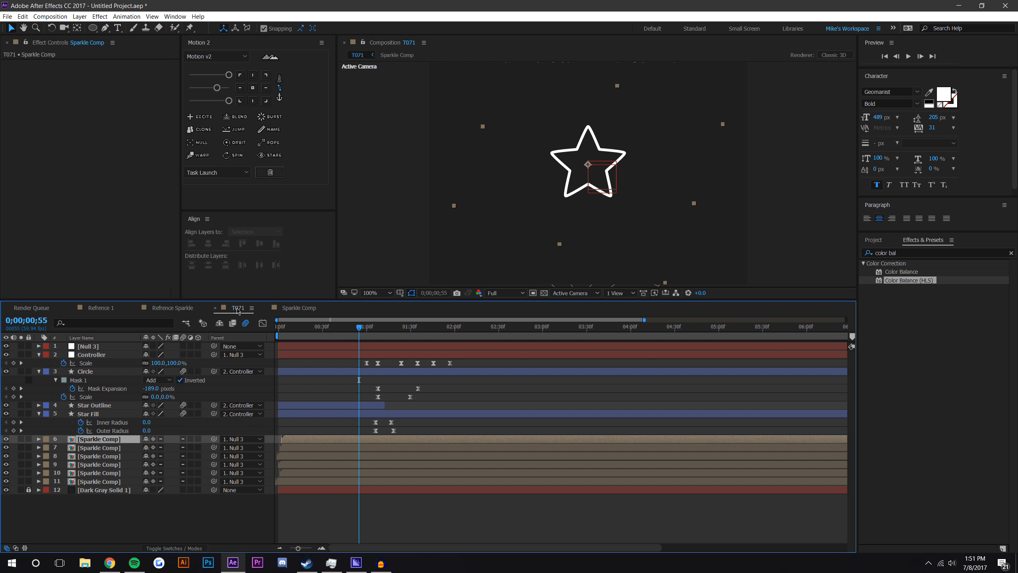
{"action": "left_click", "coordinate": [906, 56]}
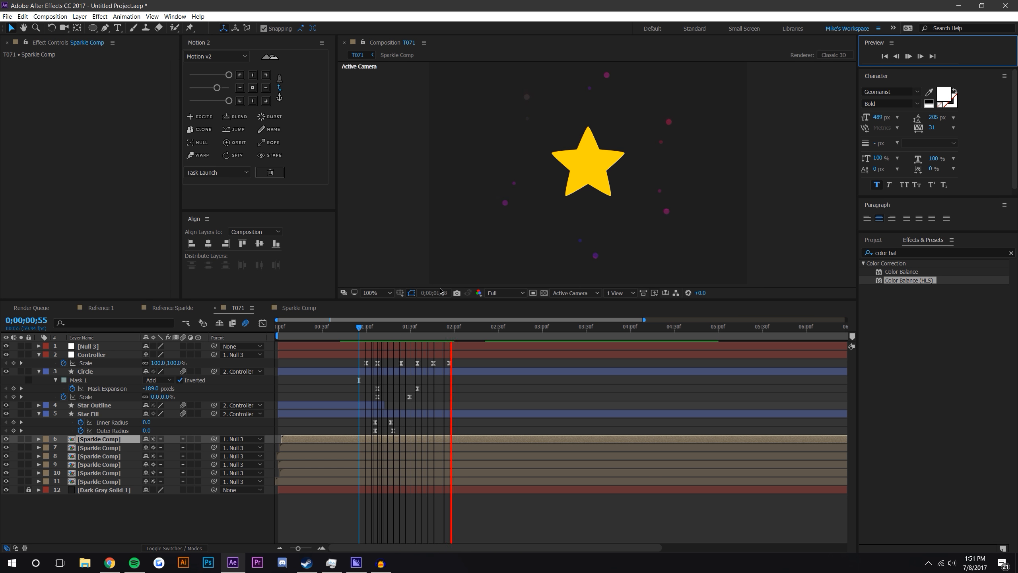
{"action": "left_click_drag", "start_coordinate": [361, 328], "coordinate": [410, 313]}
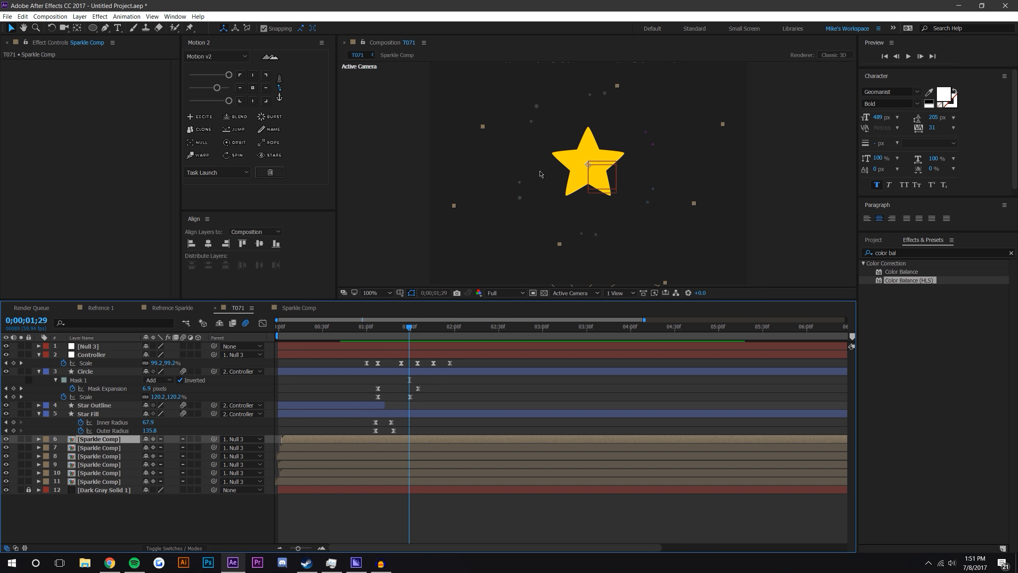
- Set the opacity of all six Sparkle Comp layers in T071 to 100%
{"action": "key", "text": "period"}
{"action": "left_click", "coordinate": [103, 483], "text": "shift"}
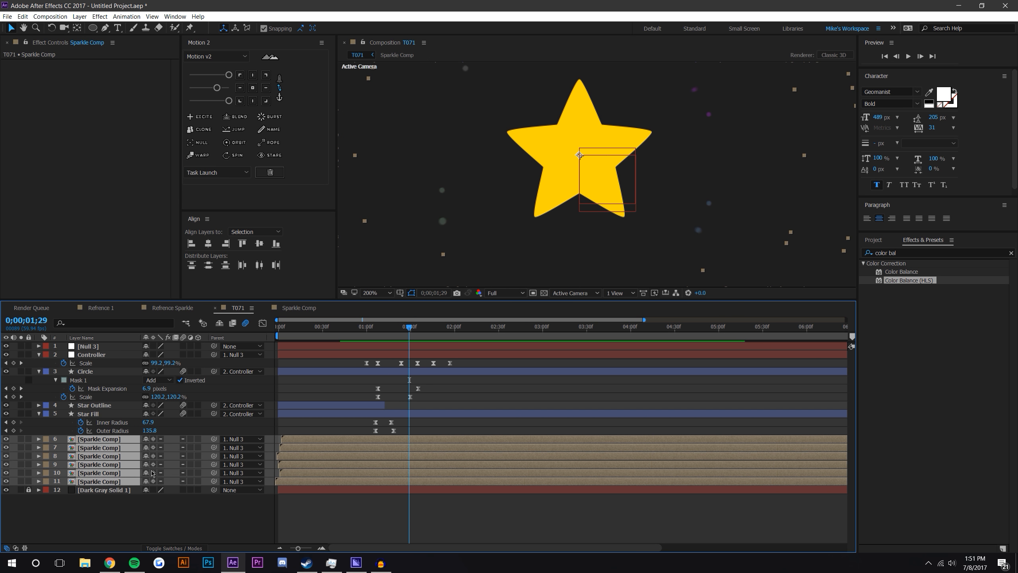
{"action": "key", "text": "t"}
{"action": "left_click_drag", "start_coordinate": [151, 447], "coordinate": [182, 444]}
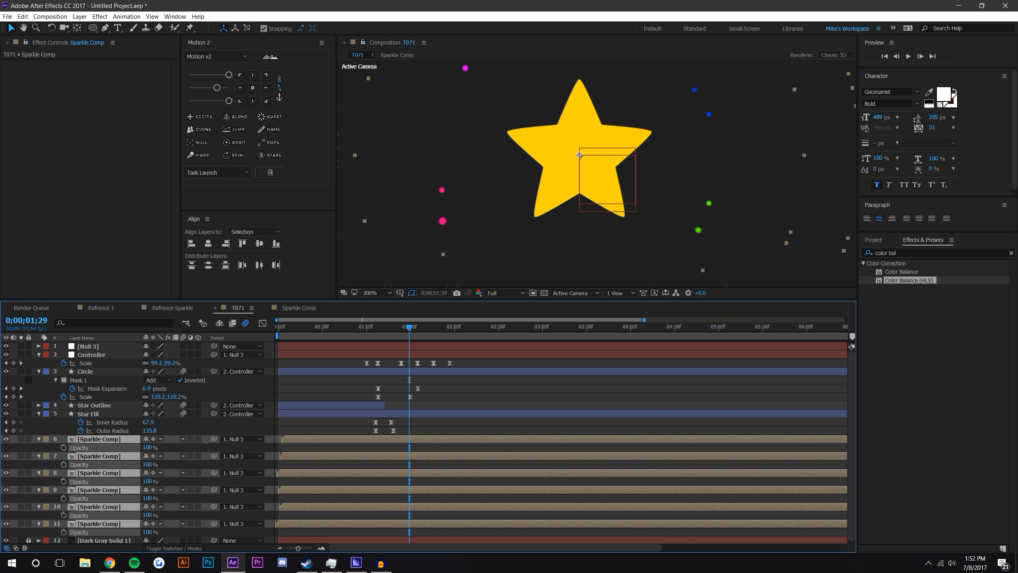
{"action": "key", "text": "comma"}
{"action": "left_click", "coordinate": [485, 363]}
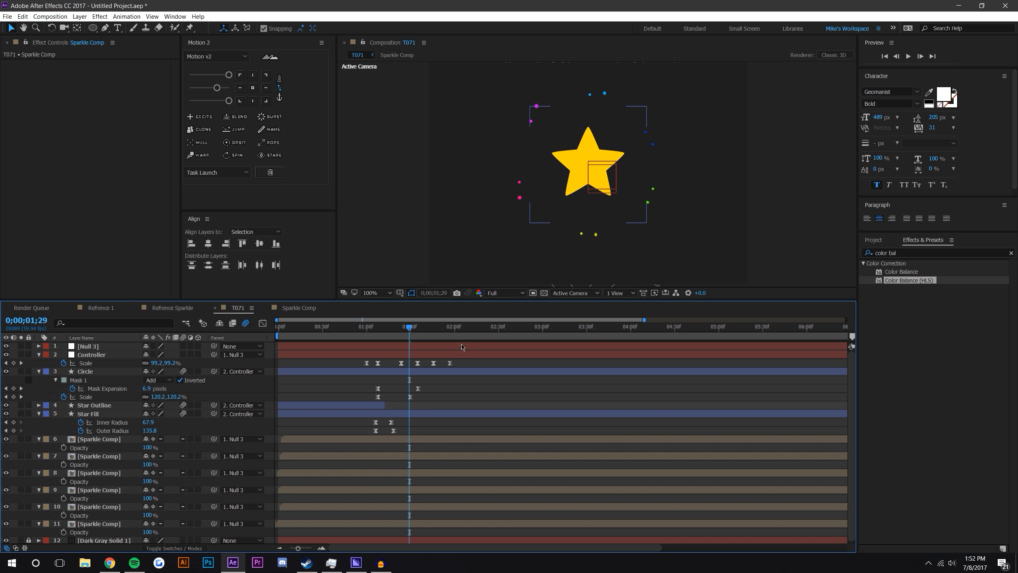
- Preview T071 from 0;00;00;56 to judge the sparkles' colors, and inspect their fade near 0;00;02;01
{"action": "left_click", "coordinate": [360, 327]}
{"action": "left_click", "coordinate": [909, 56]}
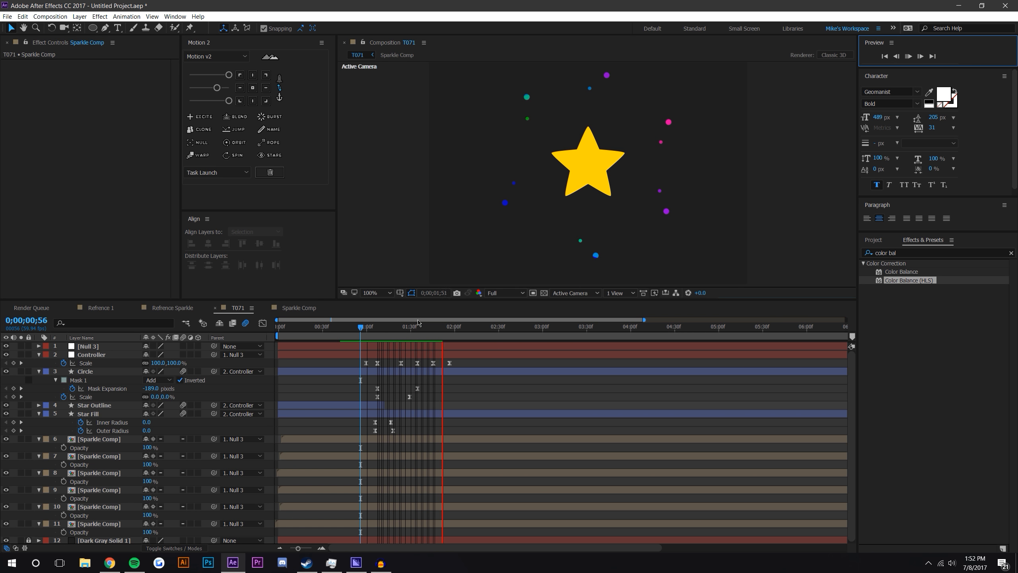
{"action": "left_click_drag", "start_coordinate": [432, 329], "coordinate": [456, 331]}
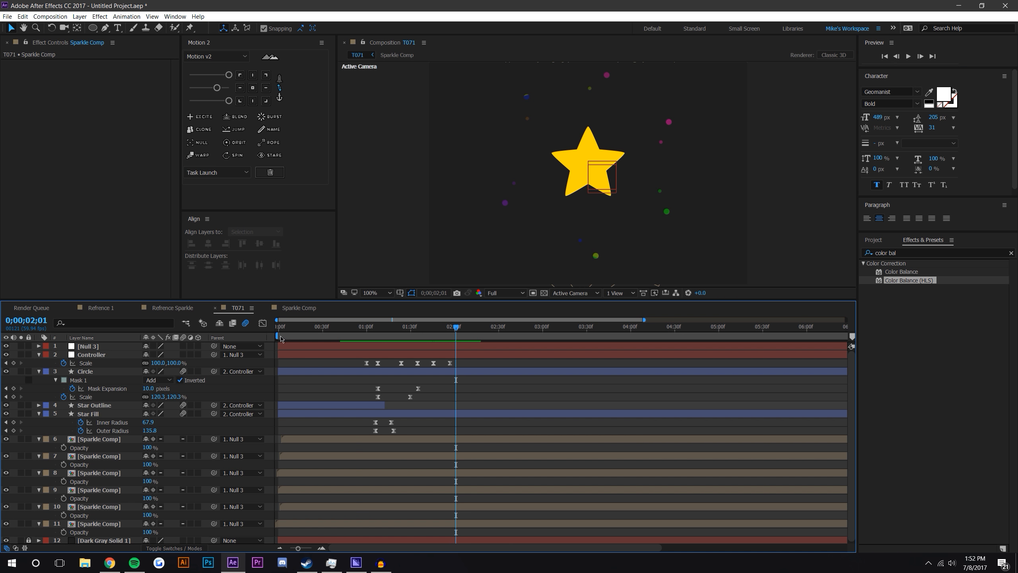
- In Sparkle Comp, move Sparkle 2's first opacity keyframe to 0;00;01;48 and set it to 80%
{"action": "double_click", "coordinate": [291, 438]}
{"action": "key", "text": "j"}
{"action": "key", "text": "j"}
{"action": "key", "text": "j"}
{"action": "key", "text": "j"}
{"action": "key", "text": "j"}
{"action": "key", "text": "k"}
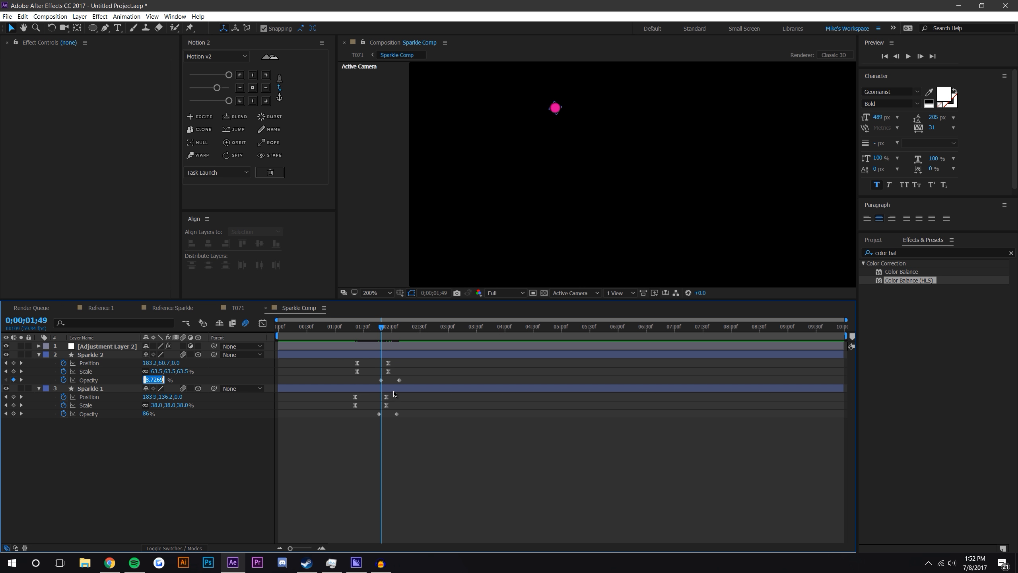
{"action": "left_click", "coordinate": [322, 548]}
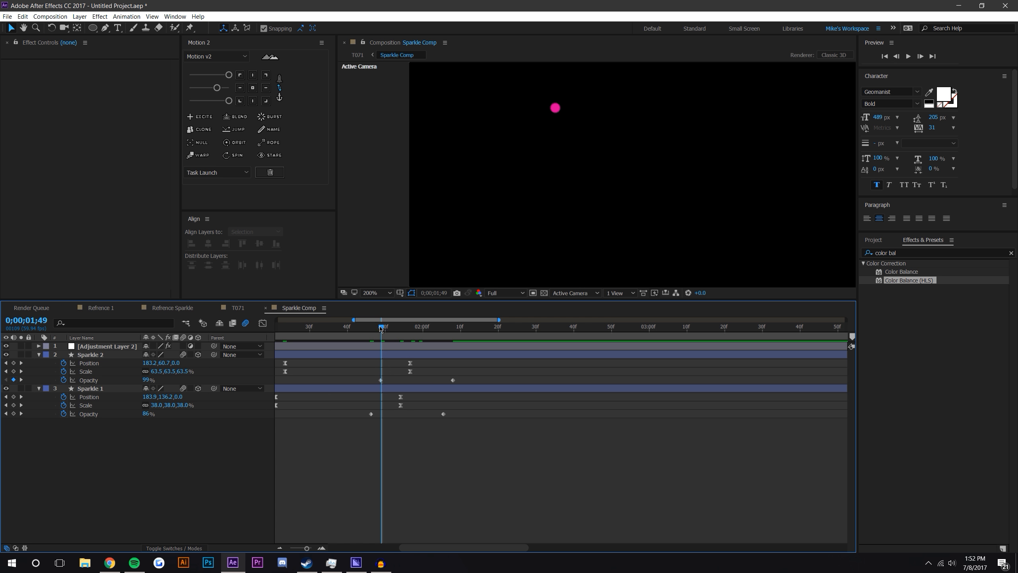
{"action": "left_click_drag", "start_coordinate": [383, 330], "coordinate": [378, 330]}
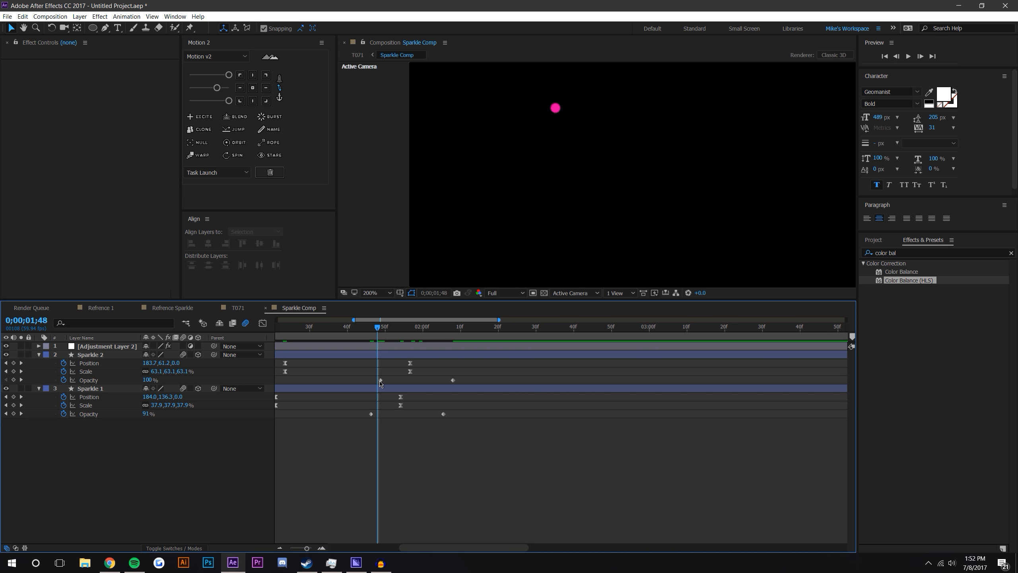
{"action": "left_click_drag", "start_coordinate": [379, 380], "coordinate": [378, 380]}
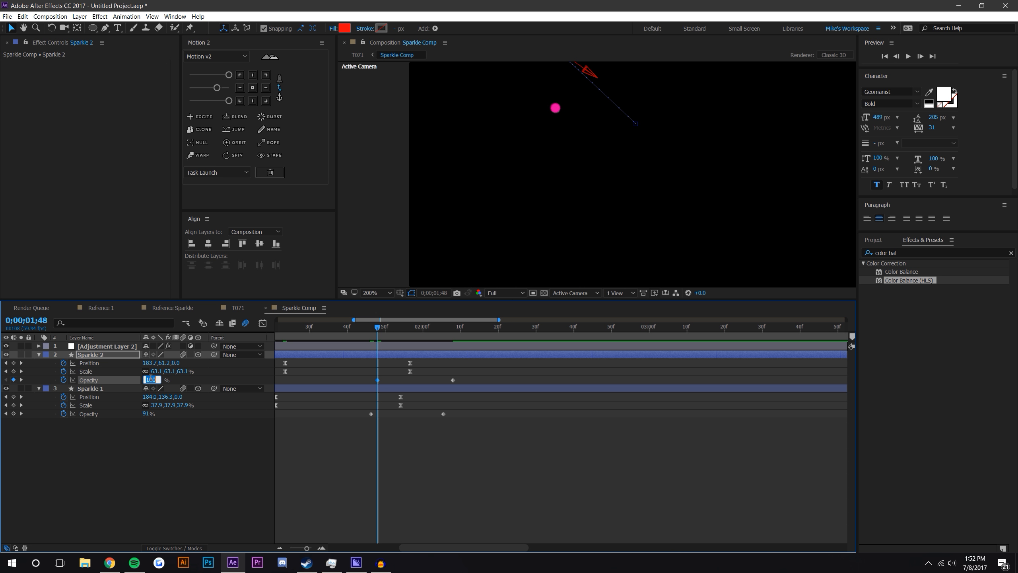
- Set Sparkle 1's opacity keyframe at 0;00;01;46 to 80% and check the sparkles in T071
{"action": "left_click_drag", "start_coordinate": [377, 336], "coordinate": [370, 337]}
{"action": "left_click", "coordinate": [371, 414]}
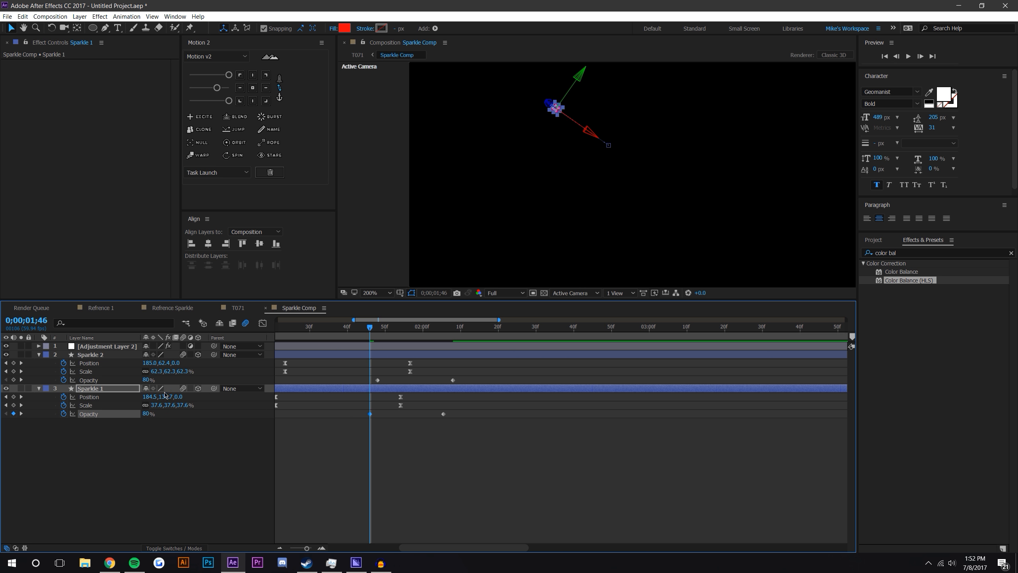
{"action": "left_click", "coordinate": [482, 434]}
{"action": "scroll", "coordinate": [553, 239], "scroll_direction": "down", "scroll_amount": 1}
{"action": "key", "text": "space"}
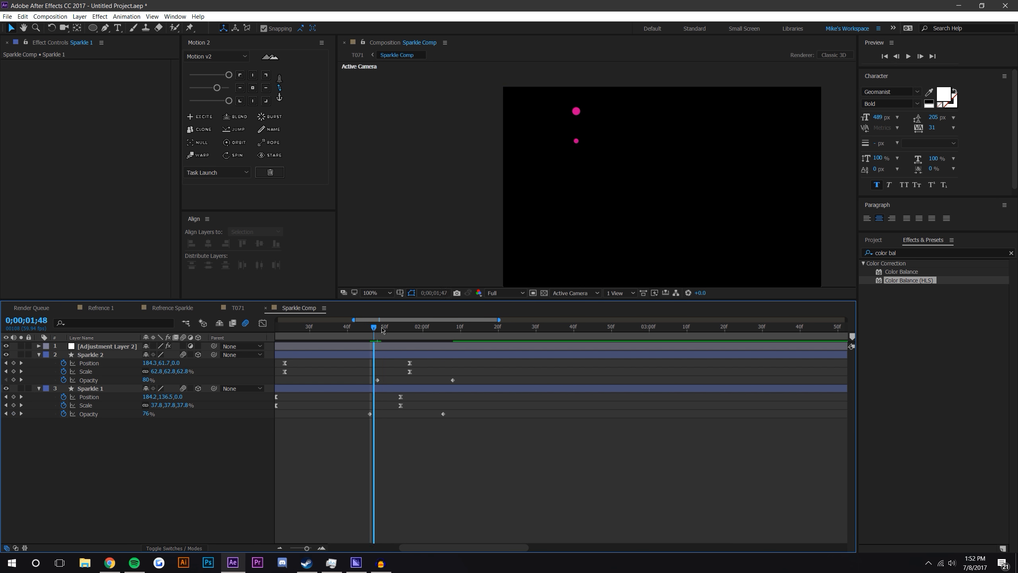
{"action": "left_click", "coordinate": [237, 308]}
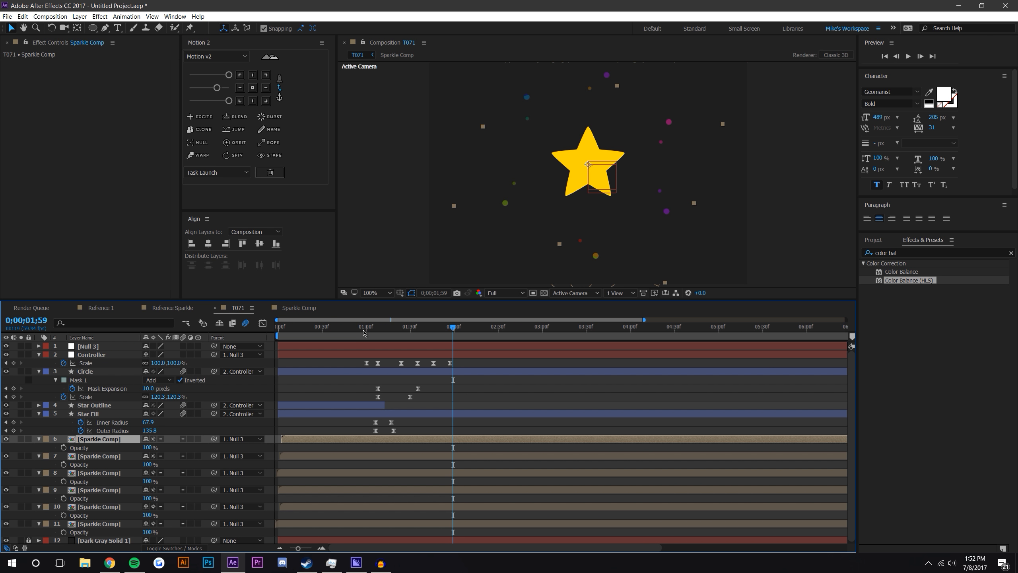
{"action": "left_click_drag", "start_coordinate": [426, 332], "coordinate": [356, 419]}
- Move the first opacity keyframes of Sparkle 2 and Sparkle 1 earlier, to about 0;00;01;36 and 0;00;01;34, and check the fade in T071
{"action": "left_click", "coordinate": [291, 310]}
{"action": "left_click", "coordinate": [281, 547]}
{"action": "left_click_drag", "start_coordinate": [360, 380], "coordinate": [353, 381]}
{"action": "left_click", "coordinate": [366, 446]}
{"action": "left_click_drag", "start_coordinate": [323, 327], "coordinate": [374, 325]}
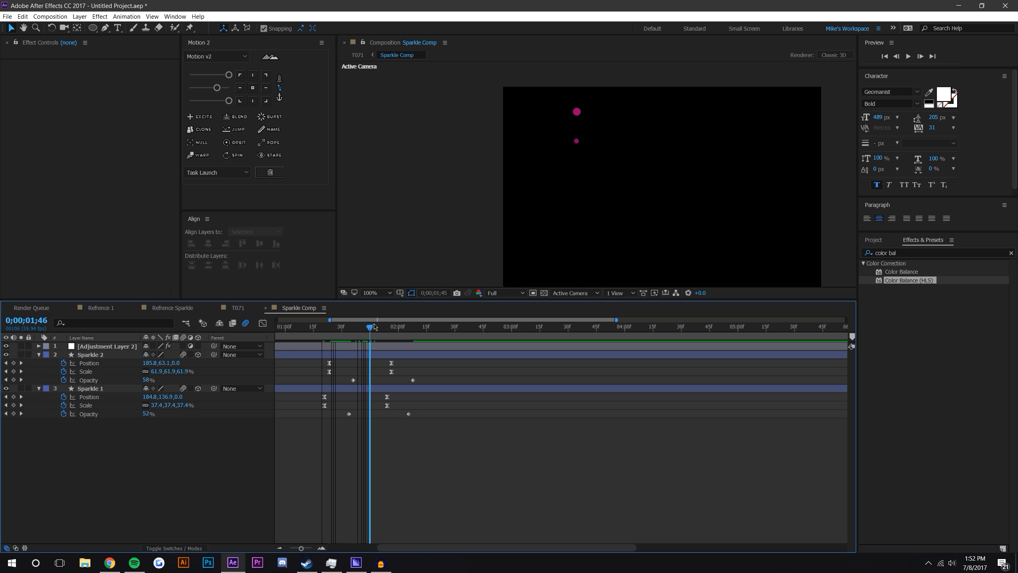
{"action": "key", "text": "space"}
{"action": "left_click", "coordinate": [239, 307]}
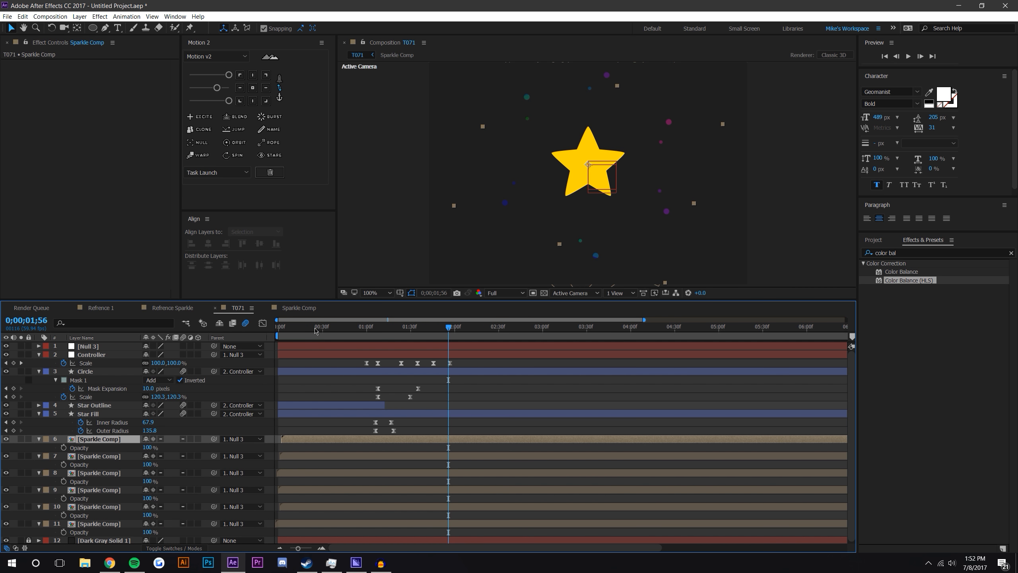
{"action": "left_click_drag", "start_coordinate": [347, 327], "coordinate": [469, 327]}
- Move the ending opacity keyframes of Sparkle 2 and Sparkle 1 to about 0;00;02;04 and 0;00;01;58, and preview T071
{"action": "left_click", "coordinate": [299, 307]}
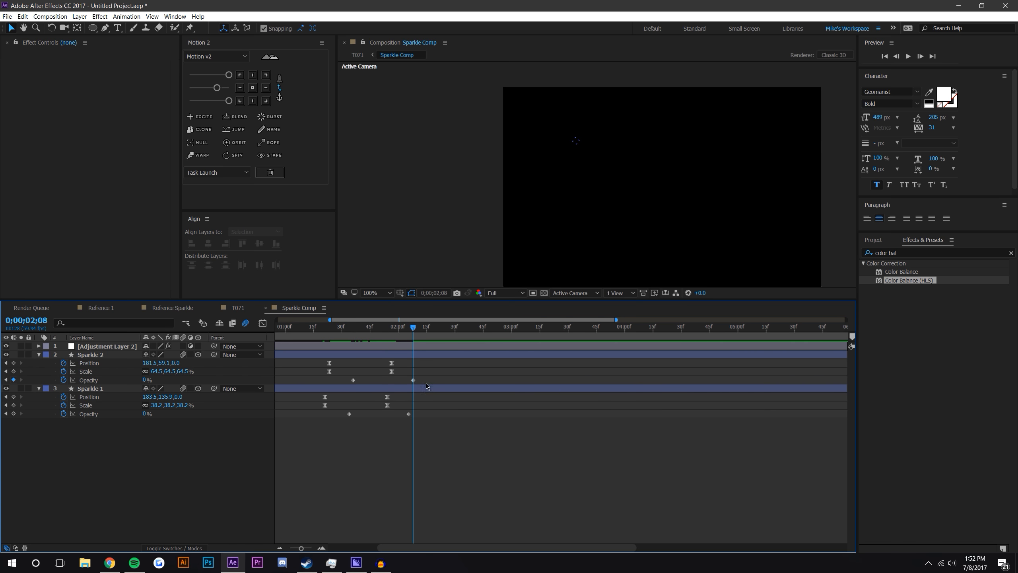
{"action": "left_click_drag", "start_coordinate": [414, 380], "coordinate": [398, 416]}
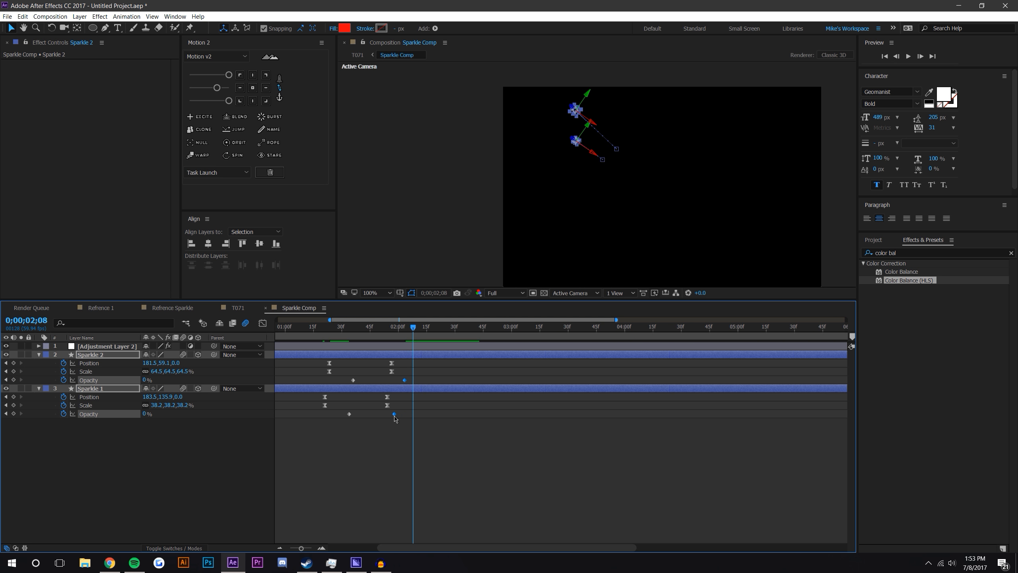
{"action": "left_click", "coordinate": [395, 418]}
{"action": "key", "text": "space"}
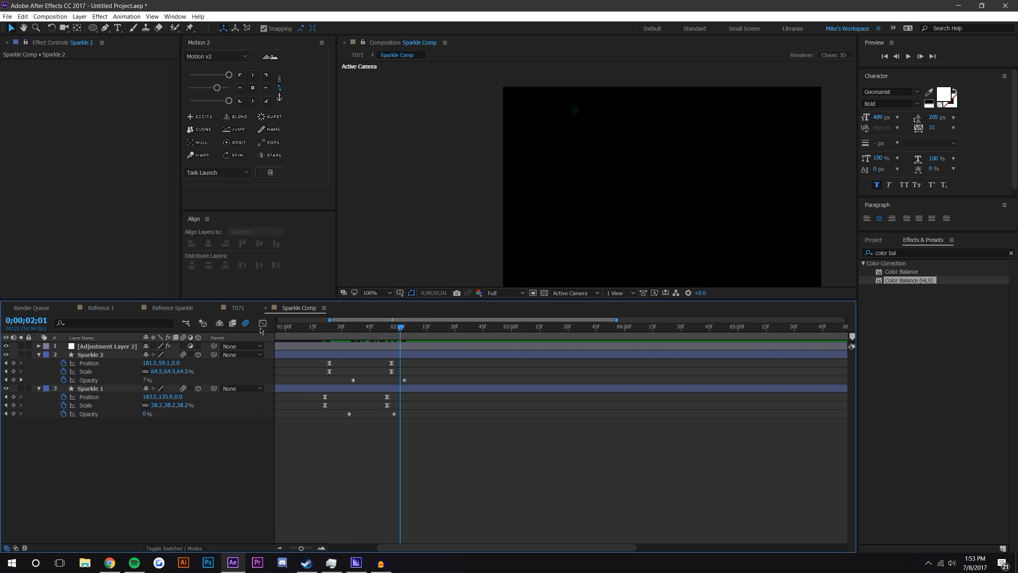
{"action": "left_click", "coordinate": [239, 309]}
{"action": "key", "text": "space"}
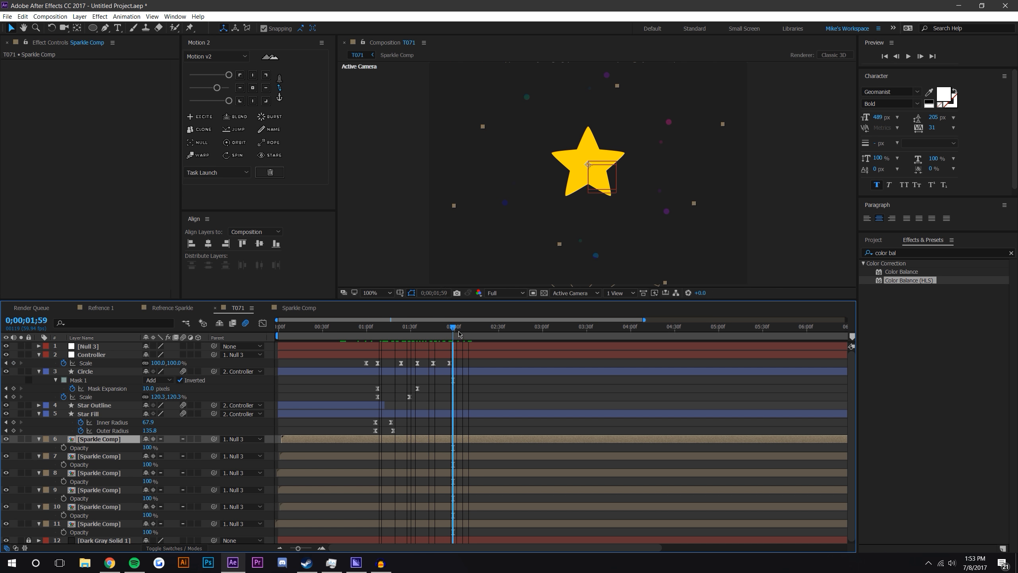
{"action": "left_click", "coordinate": [465, 333]}
- Turn off Collapse Transformations for all six Sparkle Comp layers in T071 and check the sparkles up to 0;00;01;51
{"action": "left_click", "coordinate": [153, 456]}
{"action": "left_click", "coordinate": [153, 473]}
{"action": "left_click", "coordinate": [153, 490]}
{"action": "left_click", "coordinate": [153, 507]}
{"action": "left_click", "coordinate": [153, 522]}
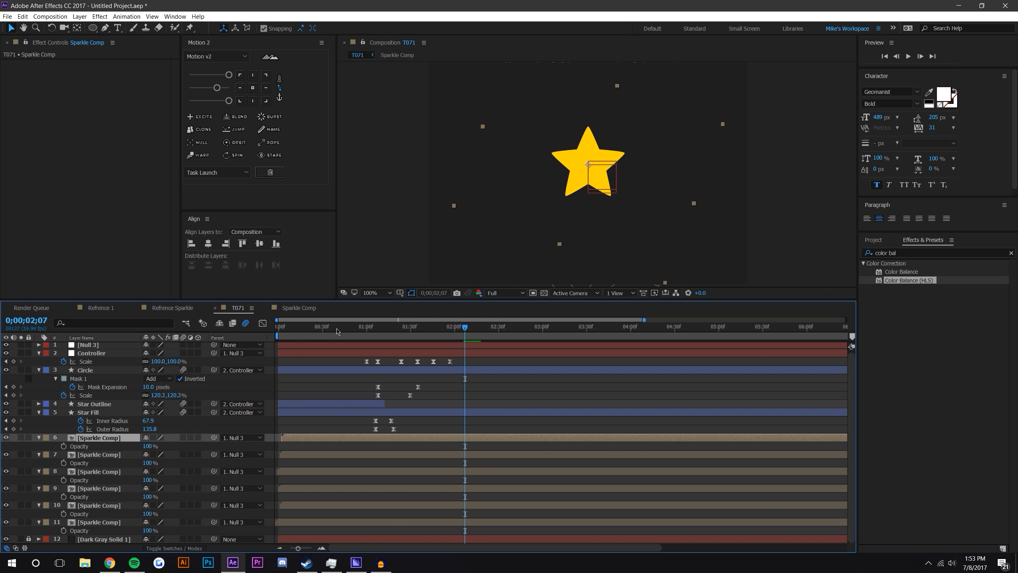
{"action": "left_click_drag", "start_coordinate": [361, 328], "coordinate": [441, 315]}
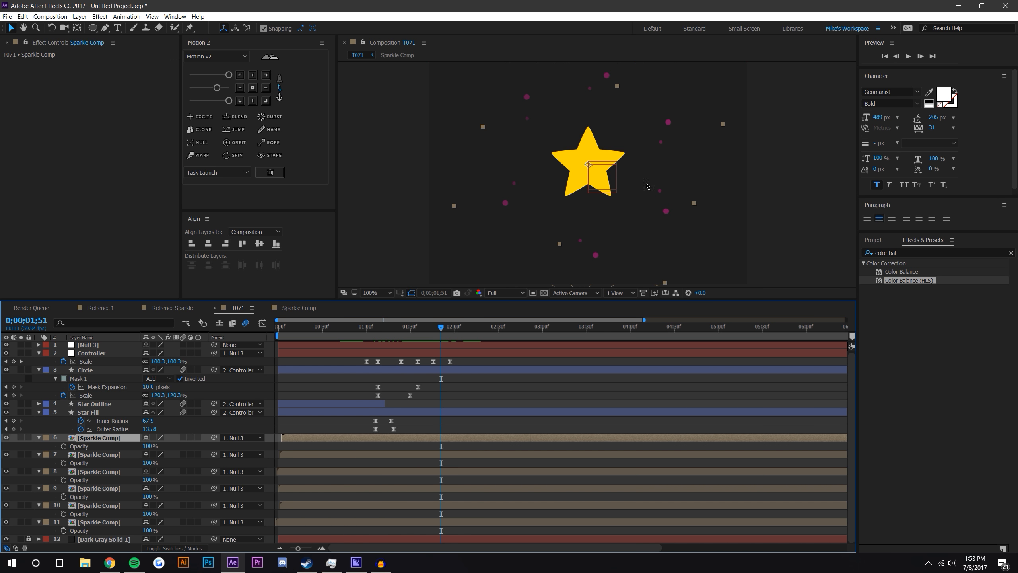
- In Sparkle Comp, reveal the Hue expression of the adjustment layer's Color Balance (HLS) effect
{"action": "left_click", "coordinate": [286, 309]}
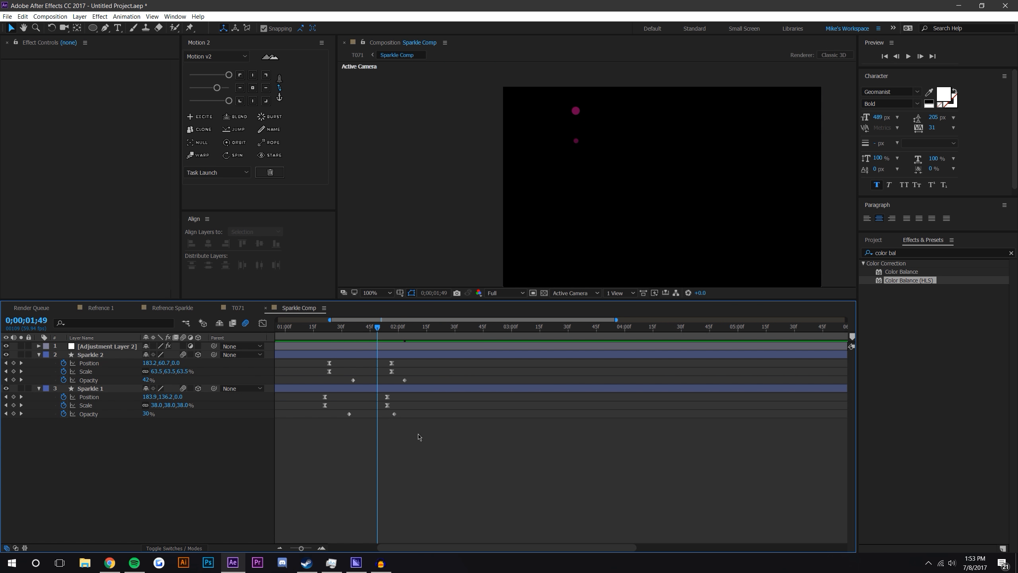
{"action": "left_click", "coordinate": [109, 355]}
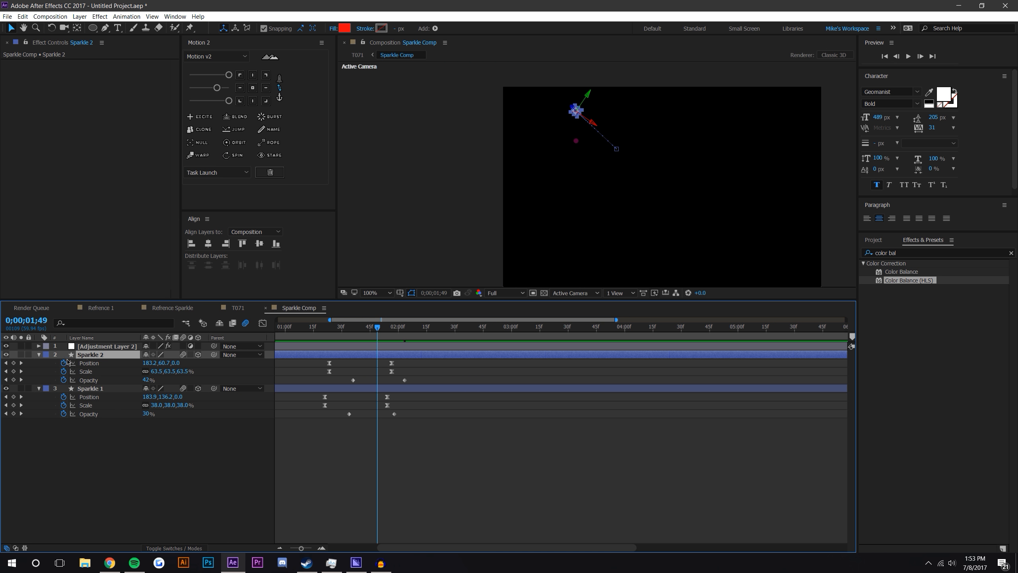
{"action": "left_click", "coordinate": [104, 347]}
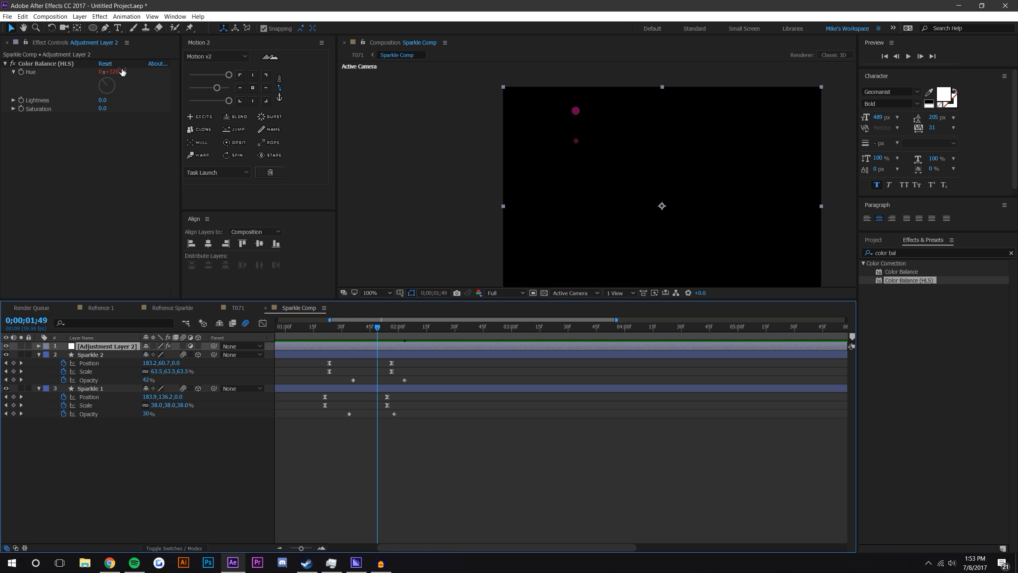
{"action": "left_click", "coordinate": [14, 72]}
{"action": "left_click", "coordinate": [14, 72]}
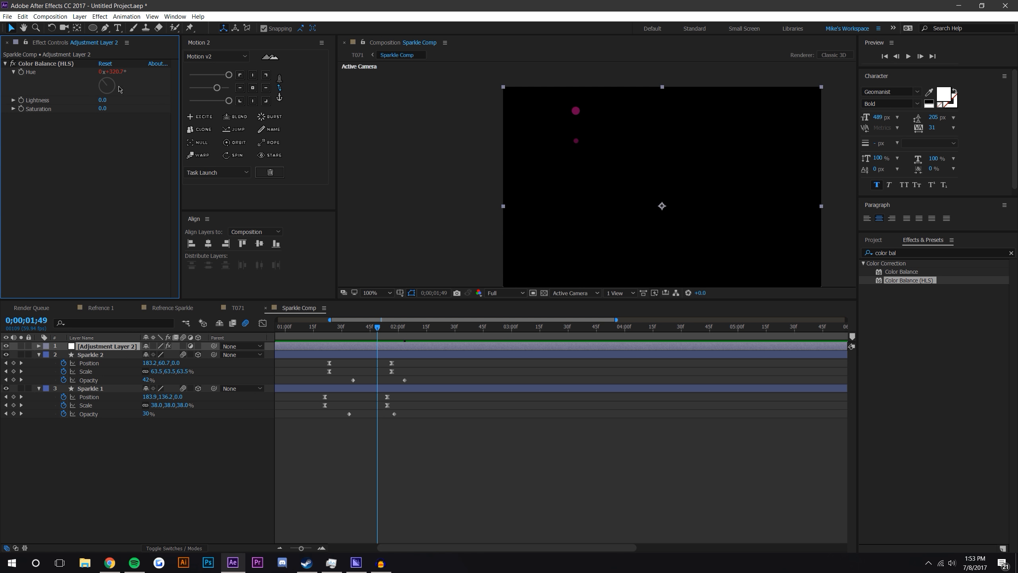
{"action": "left_click", "coordinate": [39, 345]}
{"action": "left_click", "coordinate": [46, 355]}
{"action": "left_click", "coordinate": [55, 364]}
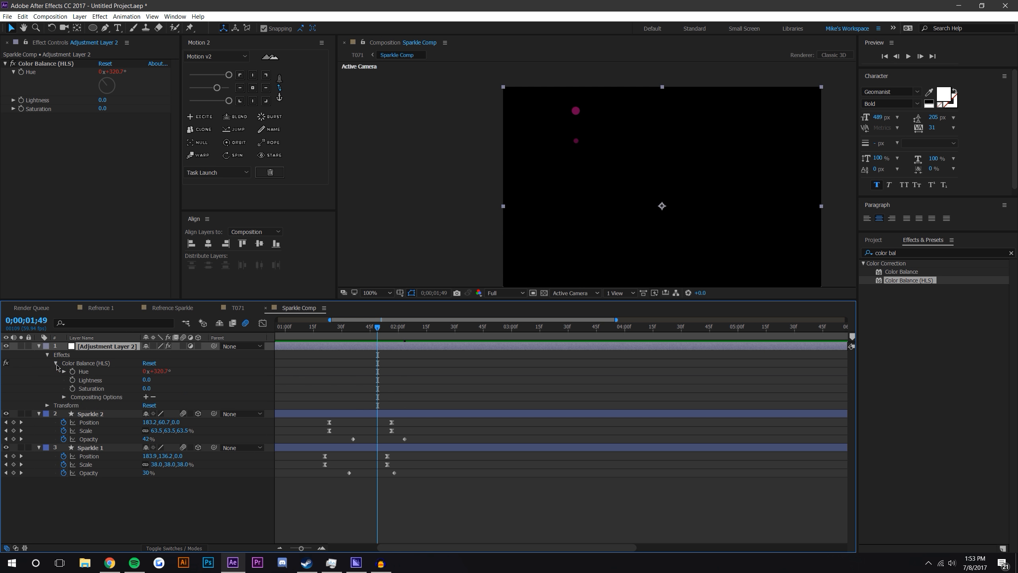
{"action": "left_click", "coordinate": [64, 371]}
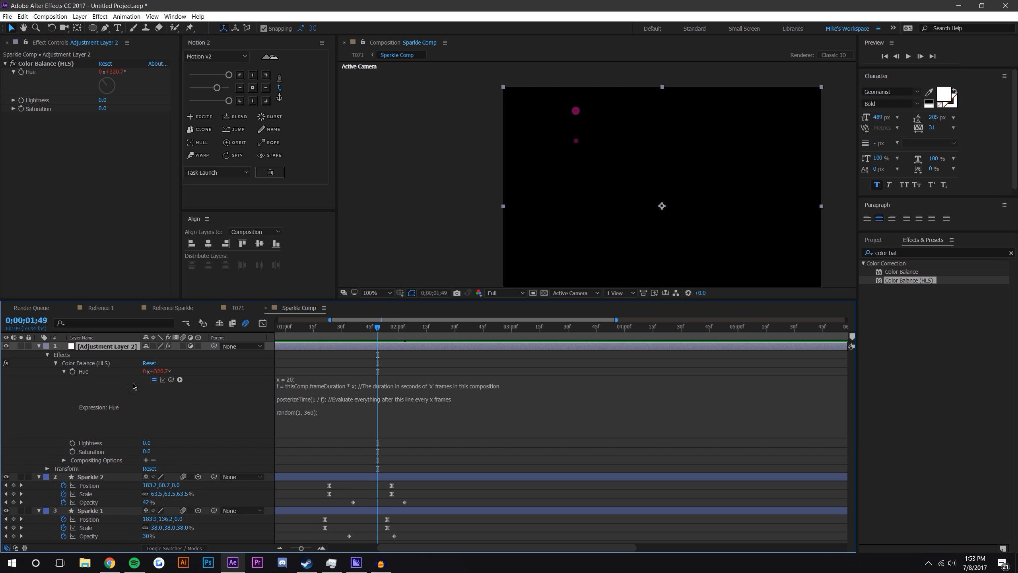
- Try 375 and 600 as the upper limit of the Hue expression's random function, checking the sparkle colors each time
{"action": "left_click", "coordinate": [359, 395]}
{"action": "left_click", "coordinate": [316, 414]}
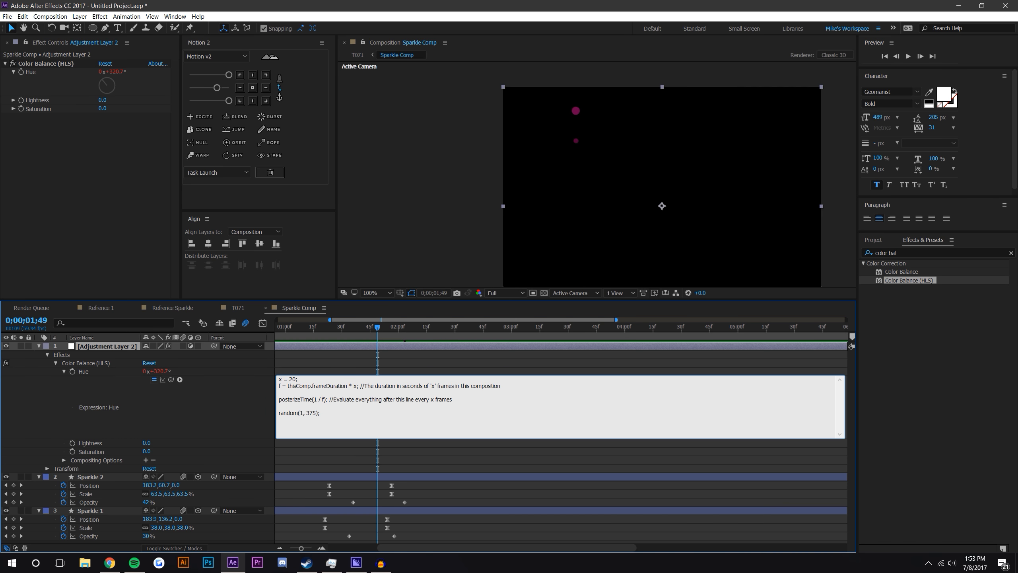
{"action": "left_click", "coordinate": [713, 442]}
{"action": "mouse_move", "coordinate": [330, 329]}
{"action": "left_mouse_down"}
{"action": "mouse_move", "coordinate": [356, 331]}
{"action": "mouse_move", "coordinate": [323, 336]}
{"action": "mouse_move", "coordinate": [347, 336]}
{"action": "left_mouse_up"}
{"action": "left_click", "coordinate": [316, 411]}
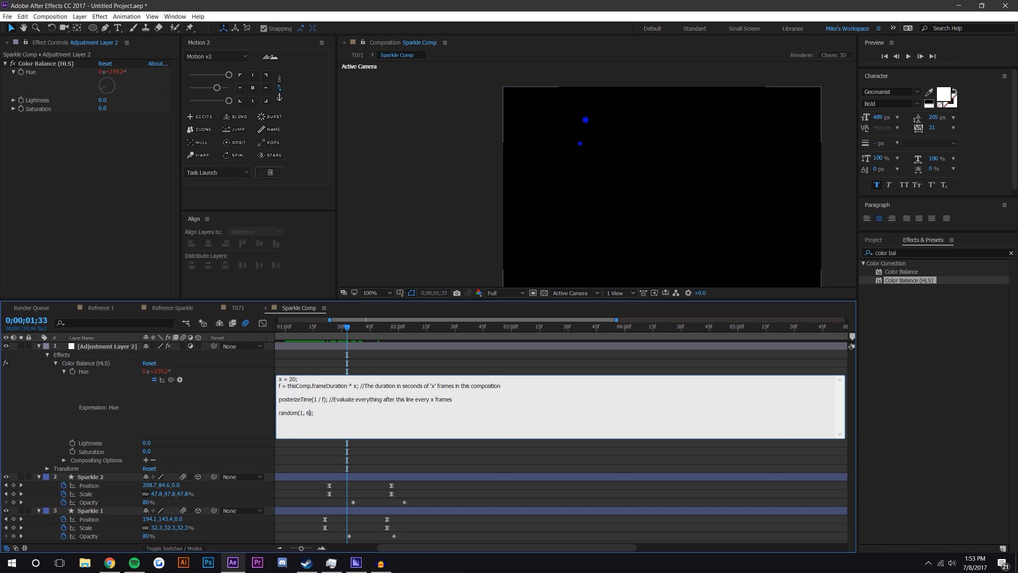
{"action": "left_click", "coordinate": [562, 371]}
{"action": "left_click_drag", "start_coordinate": [347, 329], "coordinate": [377, 330]}
- Apply a Slider Control to the adjustment layer and link its slider as the upper limit of the Hue expression's random function
{"action": "left_click", "coordinate": [902, 252]}
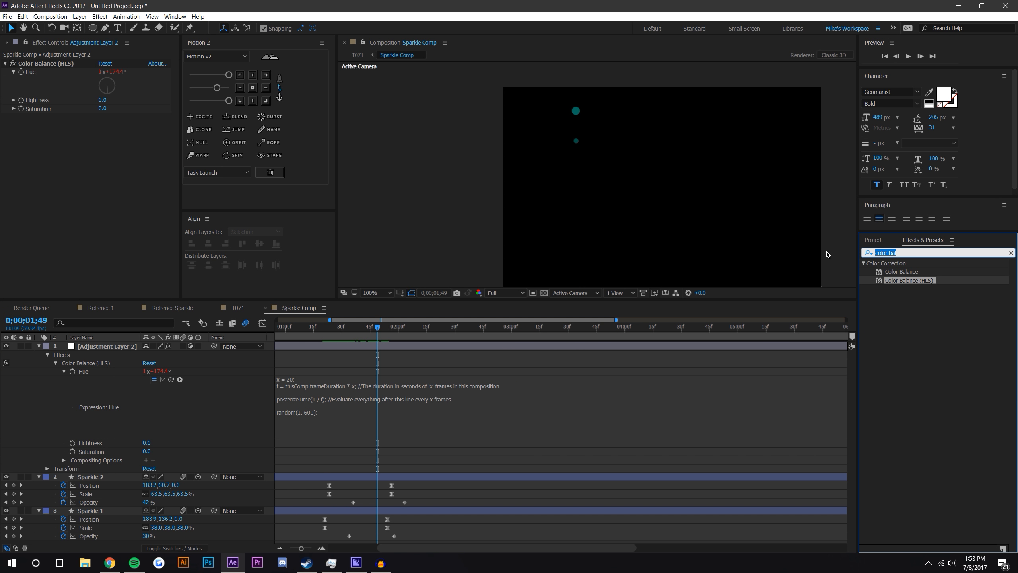
{"action": "type", "text": "slider"}
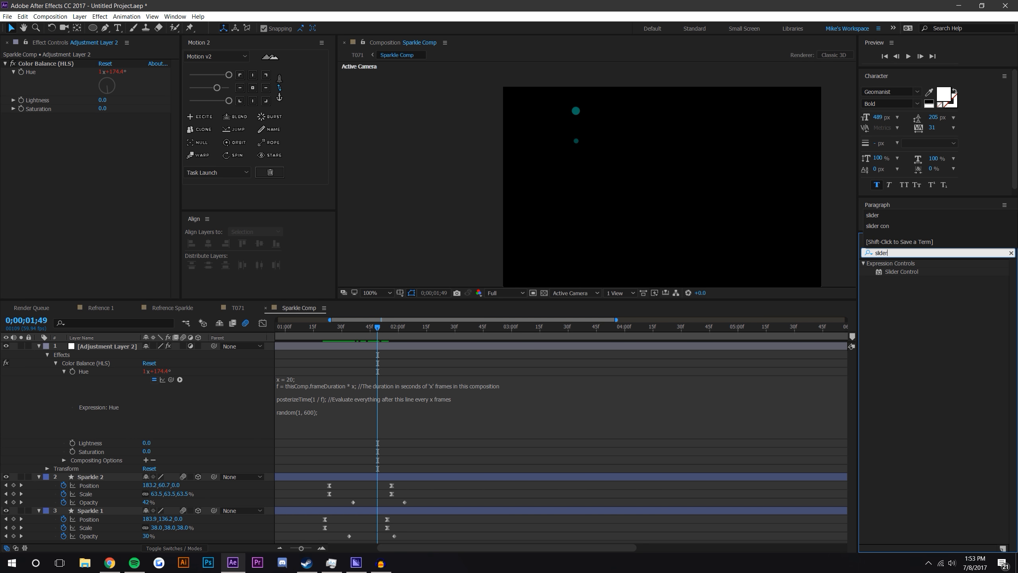
{"action": "double_click", "coordinate": [902, 272]}
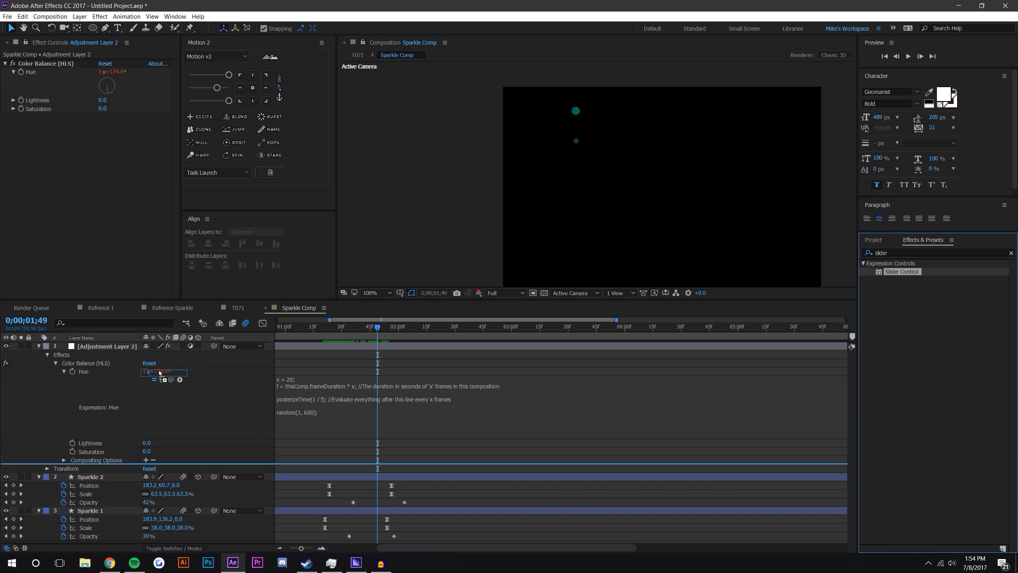
{"action": "triple_click", "coordinate": [309, 410]}
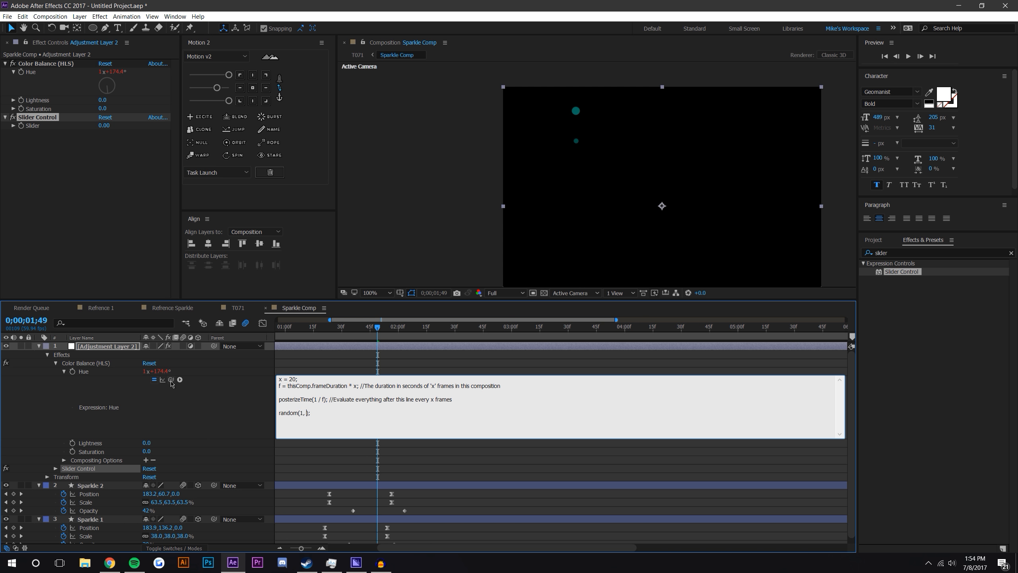
{"action": "left_click_drag", "start_coordinate": [171, 382], "coordinate": [33, 126]}
{"action": "left_click", "coordinate": [421, 371]}
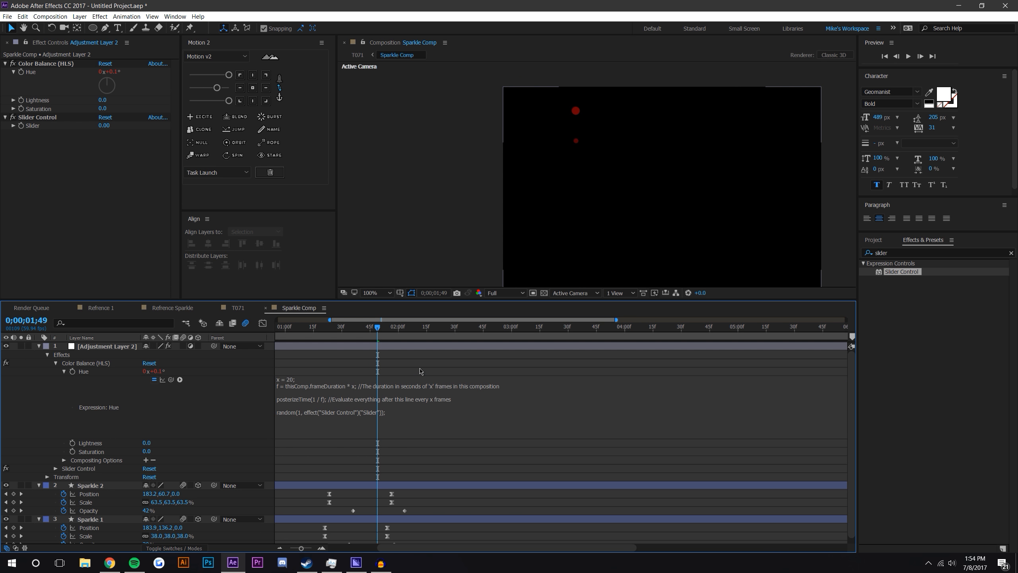
- Adjust the Slider Control through values such as 214 and 428, checking the sparkle hues at several frames
{"action": "left_click_drag", "start_coordinate": [105, 125], "coordinate": [150, 128]}
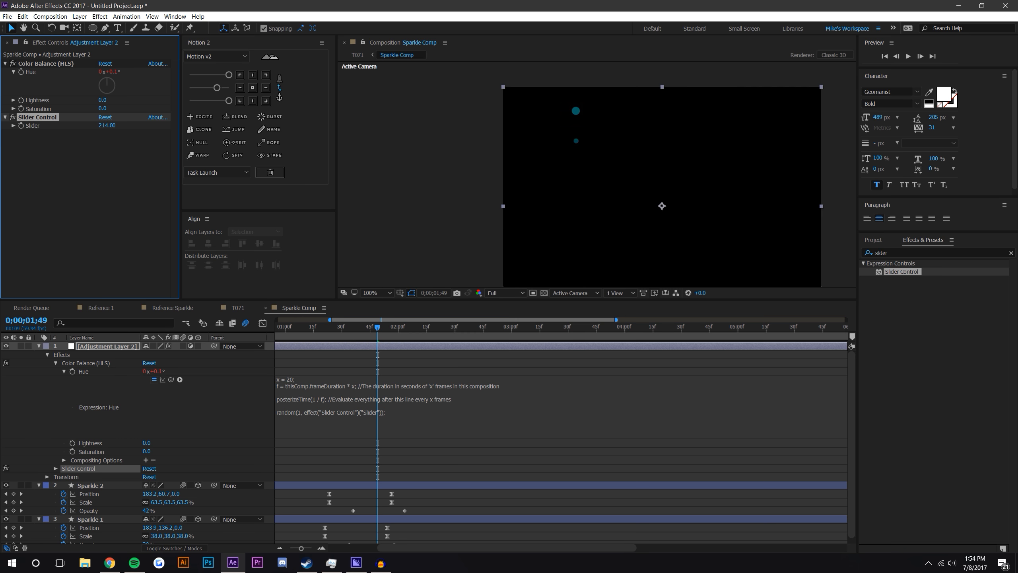
{"action": "left_click_drag", "start_coordinate": [329, 327], "coordinate": [350, 328]}
{"action": "left_click_drag", "start_coordinate": [108, 125], "coordinate": [156, 127]}
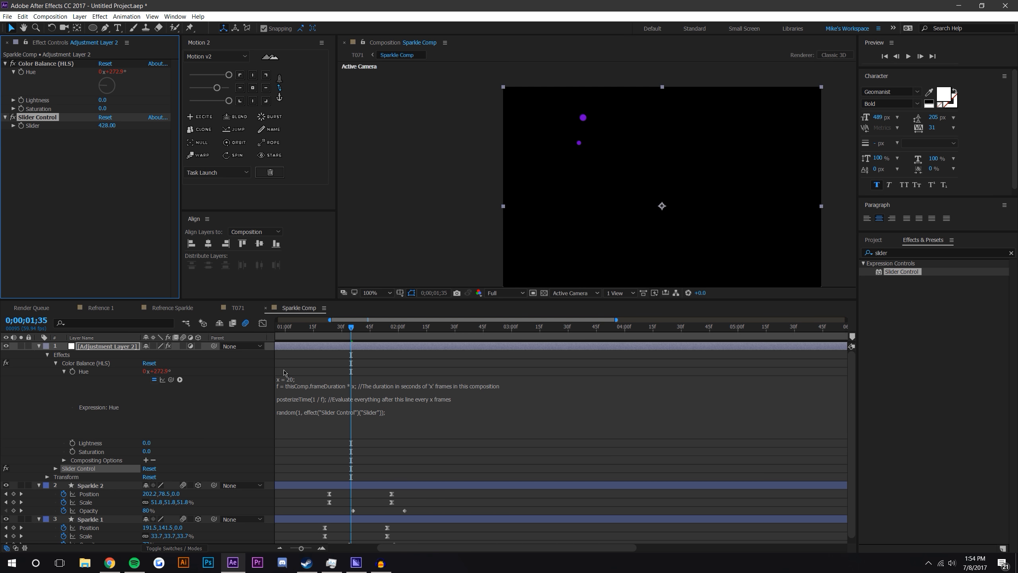
{"action": "mouse_move", "coordinate": [350, 329]}
{"action": "left_mouse_down"}
{"action": "mouse_move", "coordinate": [386, 336]}
{"action": "mouse_move", "coordinate": [333, 337]}
{"action": "left_mouse_up"}
{"action": "left_click_drag", "start_coordinate": [106, 125], "coordinate": [97, 129]}
{"action": "left_click_drag", "start_coordinate": [336, 330], "coordinate": [351, 330]}
{"action": "left_click_drag", "start_coordinate": [104, 129], "coordinate": [96, 129]}
{"action": "left_click_drag", "start_coordinate": [352, 330], "coordinate": [454, 328]}
- Preview T071 from 0;00;00;44 in an enlarged composition view and examine the sparkle colors at 0;00;01;38
{"action": "left_click", "coordinate": [240, 308]}
{"action": "left_click_drag", "start_coordinate": [393, 336], "coordinate": [343, 328]}
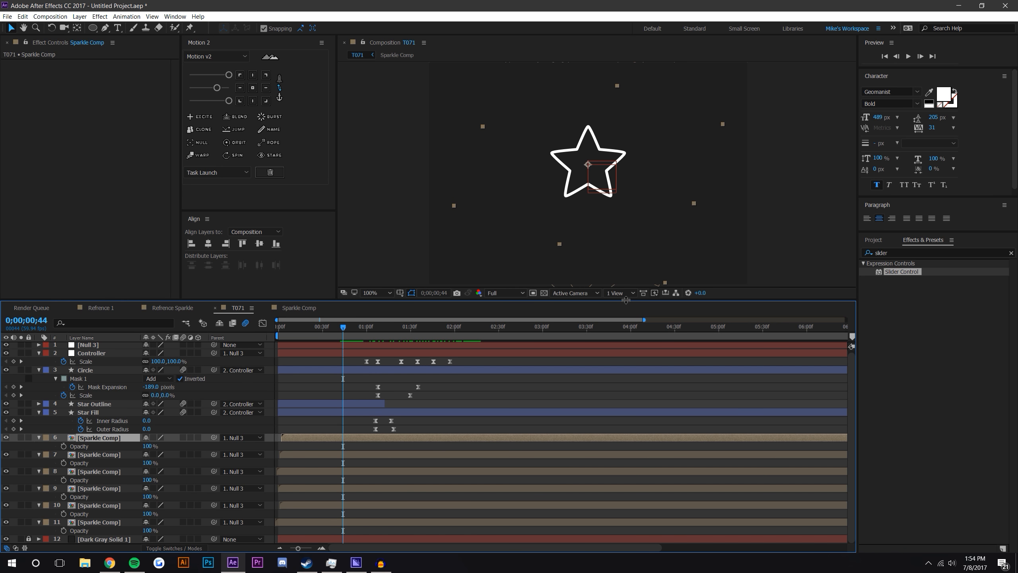
{"action": "left_click_drag", "start_coordinate": [626, 300], "coordinate": [626, 343]}
{"action": "left_click", "coordinate": [908, 56]}
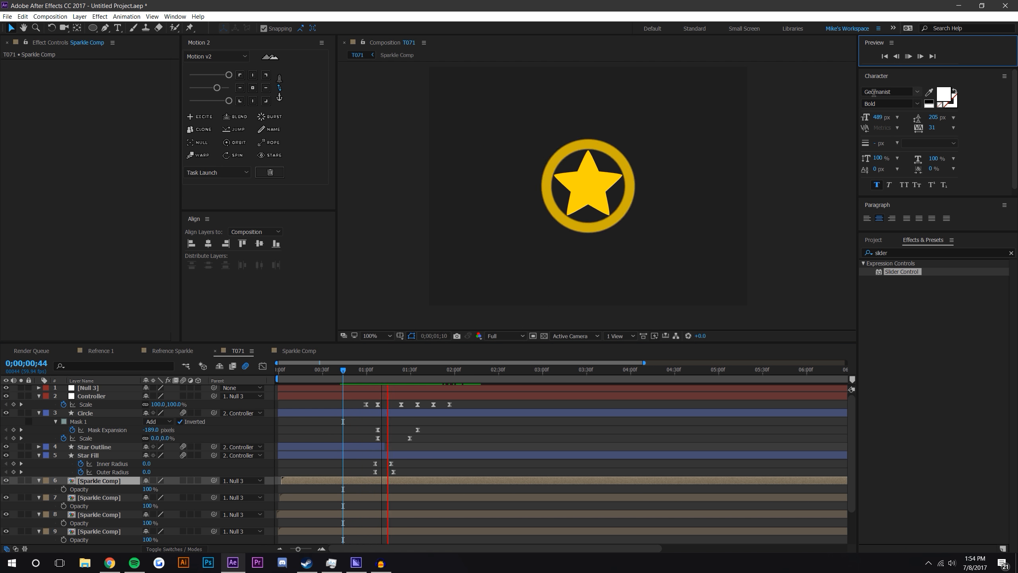
{"action": "left_click", "coordinate": [367, 374]}
{"action": "left_click_drag", "start_coordinate": [374, 372], "coordinate": [421, 368]}
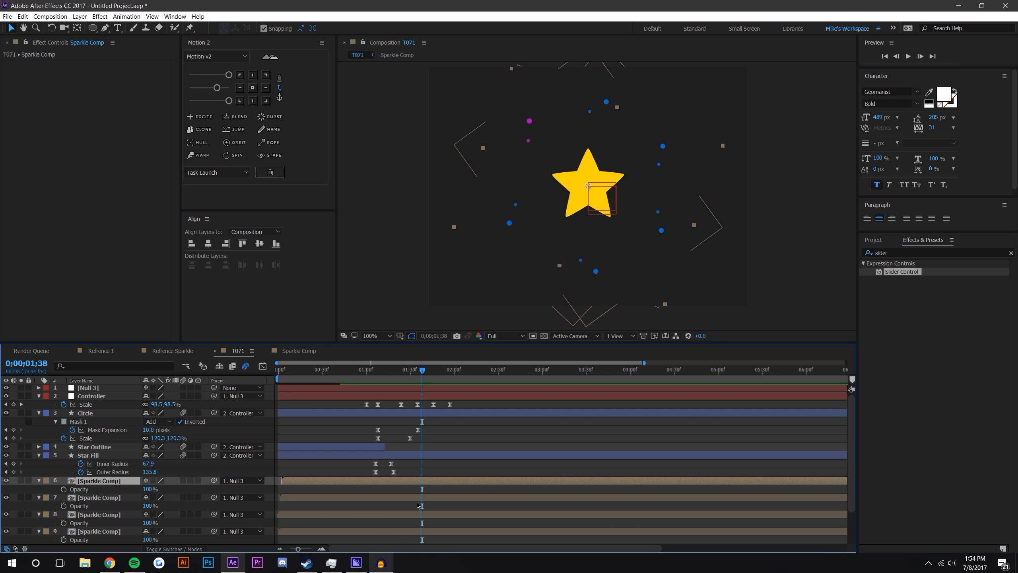
- Collapse the revealed properties of the Sparkle Comp, Star Fill, Circle and Controller layers in T071
{"action": "left_click", "coordinate": [39, 480]}
{"action": "left_click", "coordinate": [38, 489]}
{"action": "left_click", "coordinate": [39, 496]}
{"action": "left_click", "coordinate": [39, 506]}
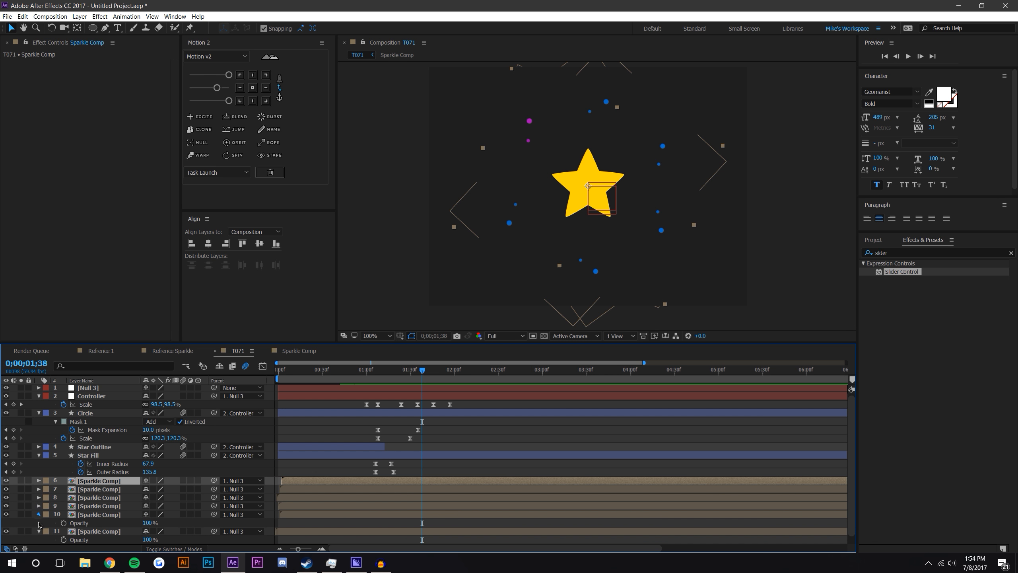
{"action": "left_click", "coordinate": [38, 514]}
{"action": "left_click", "coordinate": [38, 523]}
{"action": "left_click", "coordinate": [38, 455]}
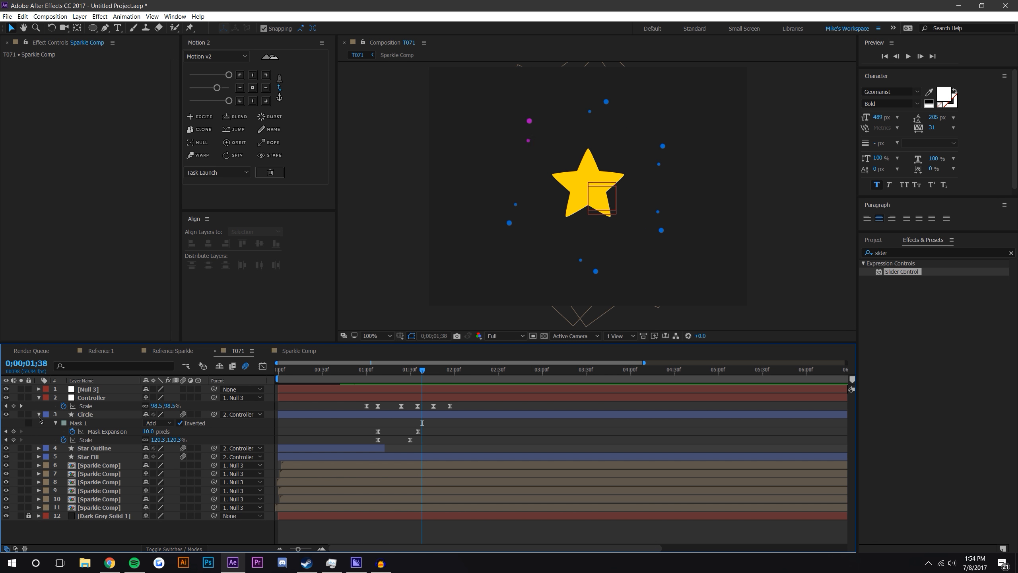
{"action": "left_click", "coordinate": [39, 414]}
{"action": "left_click", "coordinate": [38, 397]}
- End T071's work area at 0;00;03;00 and preview the complete star animation
{"action": "left_click", "coordinate": [908, 56]}
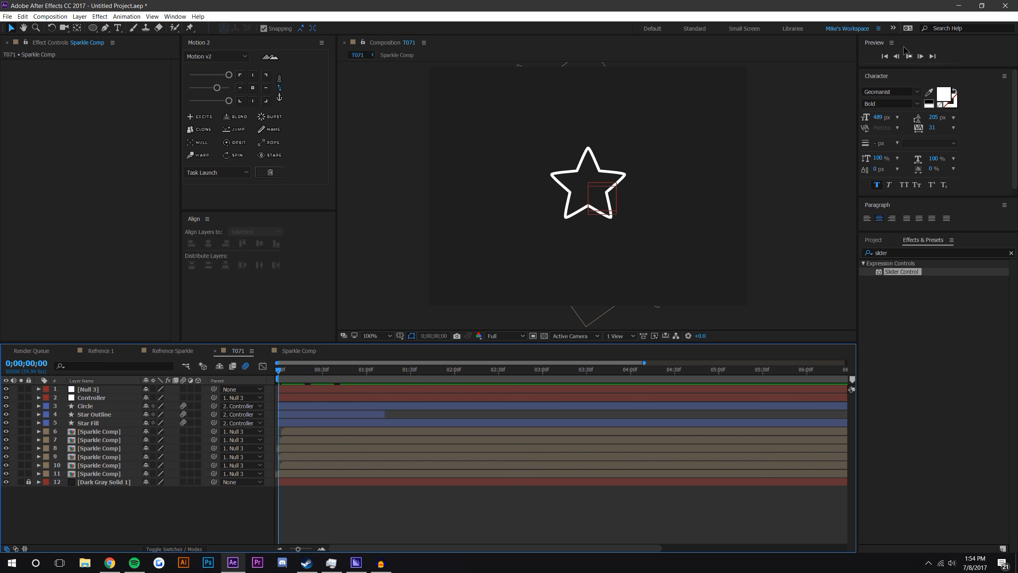
{"action": "left_click", "coordinate": [908, 56]}
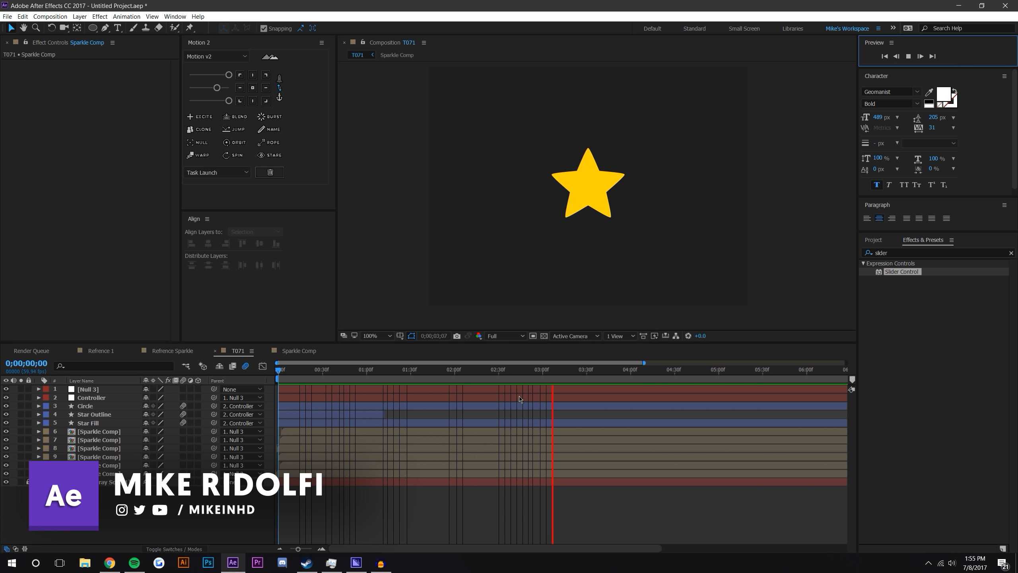
{"action": "left_click", "coordinate": [541, 374]}
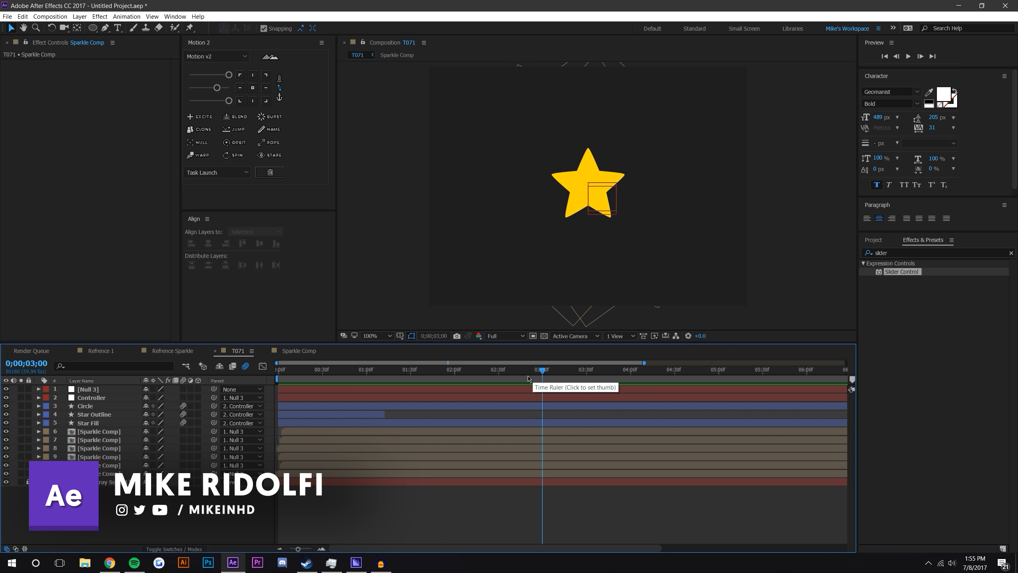
{"action": "key", "text": "n"}
{"action": "left_click", "coordinate": [500, 373]}
{"action": "left_click", "coordinate": [909, 58]}
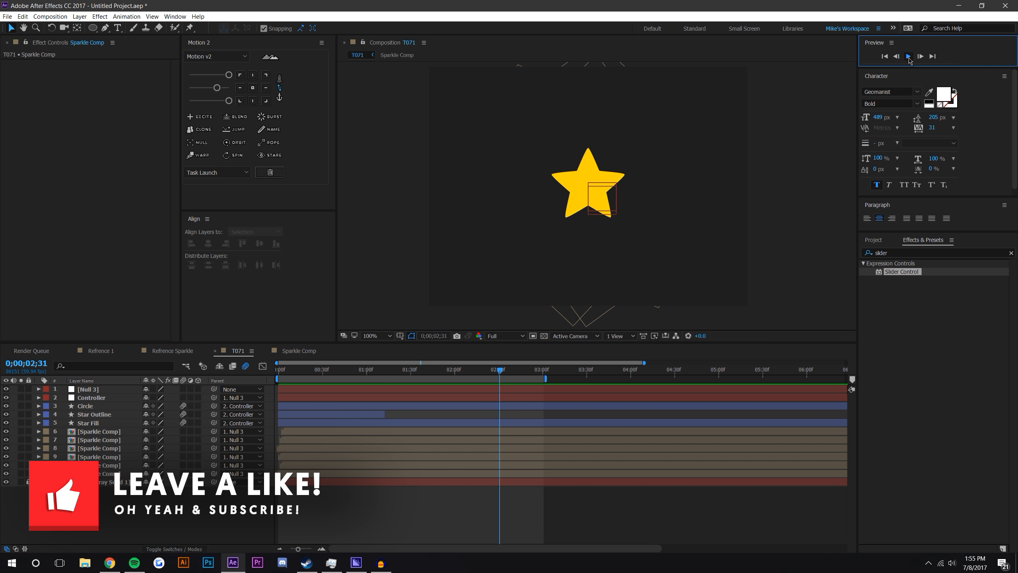